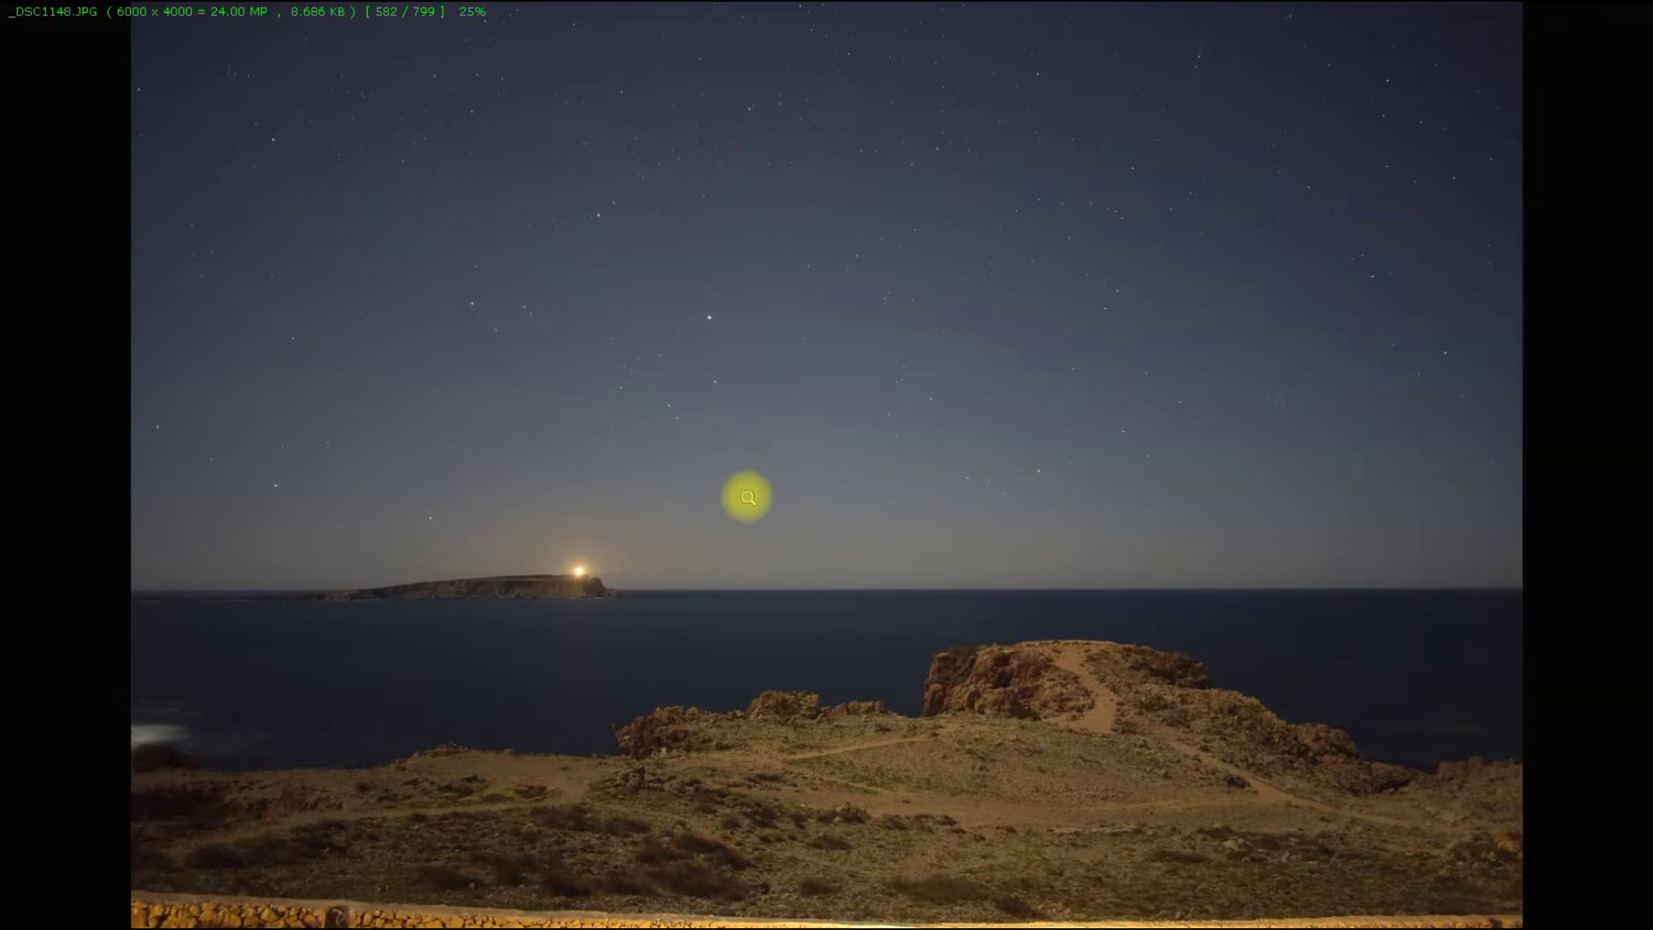
- Step through the night shots and check one at 100% zoom for detail
key("Right")
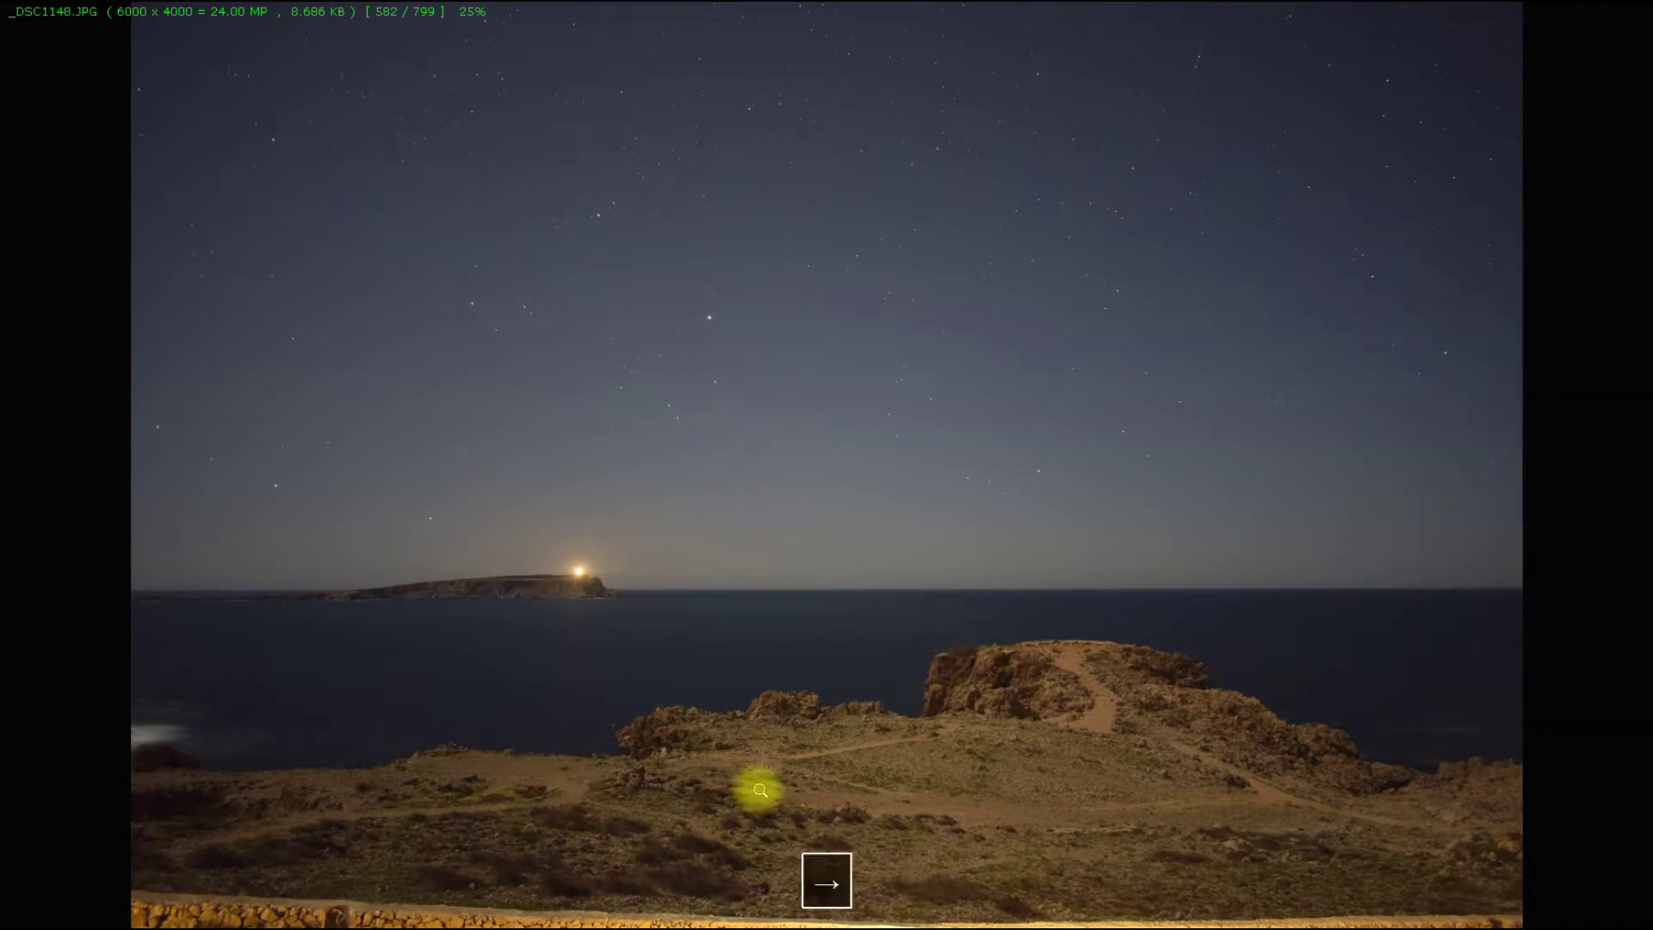
key("Left")
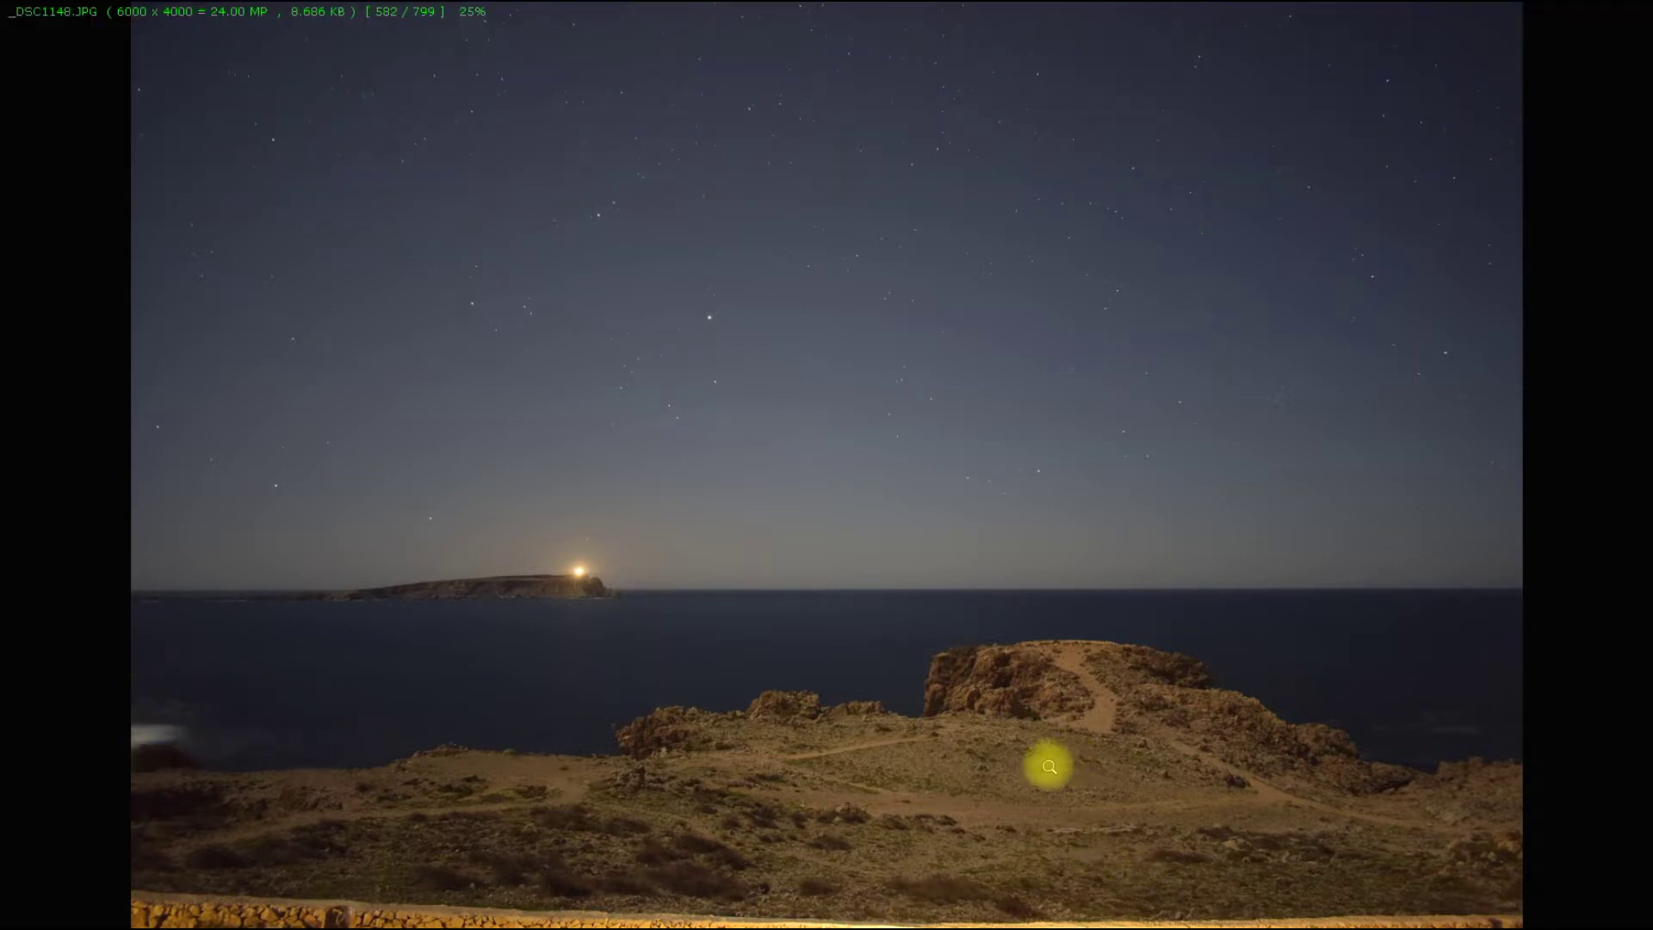
key("Right")
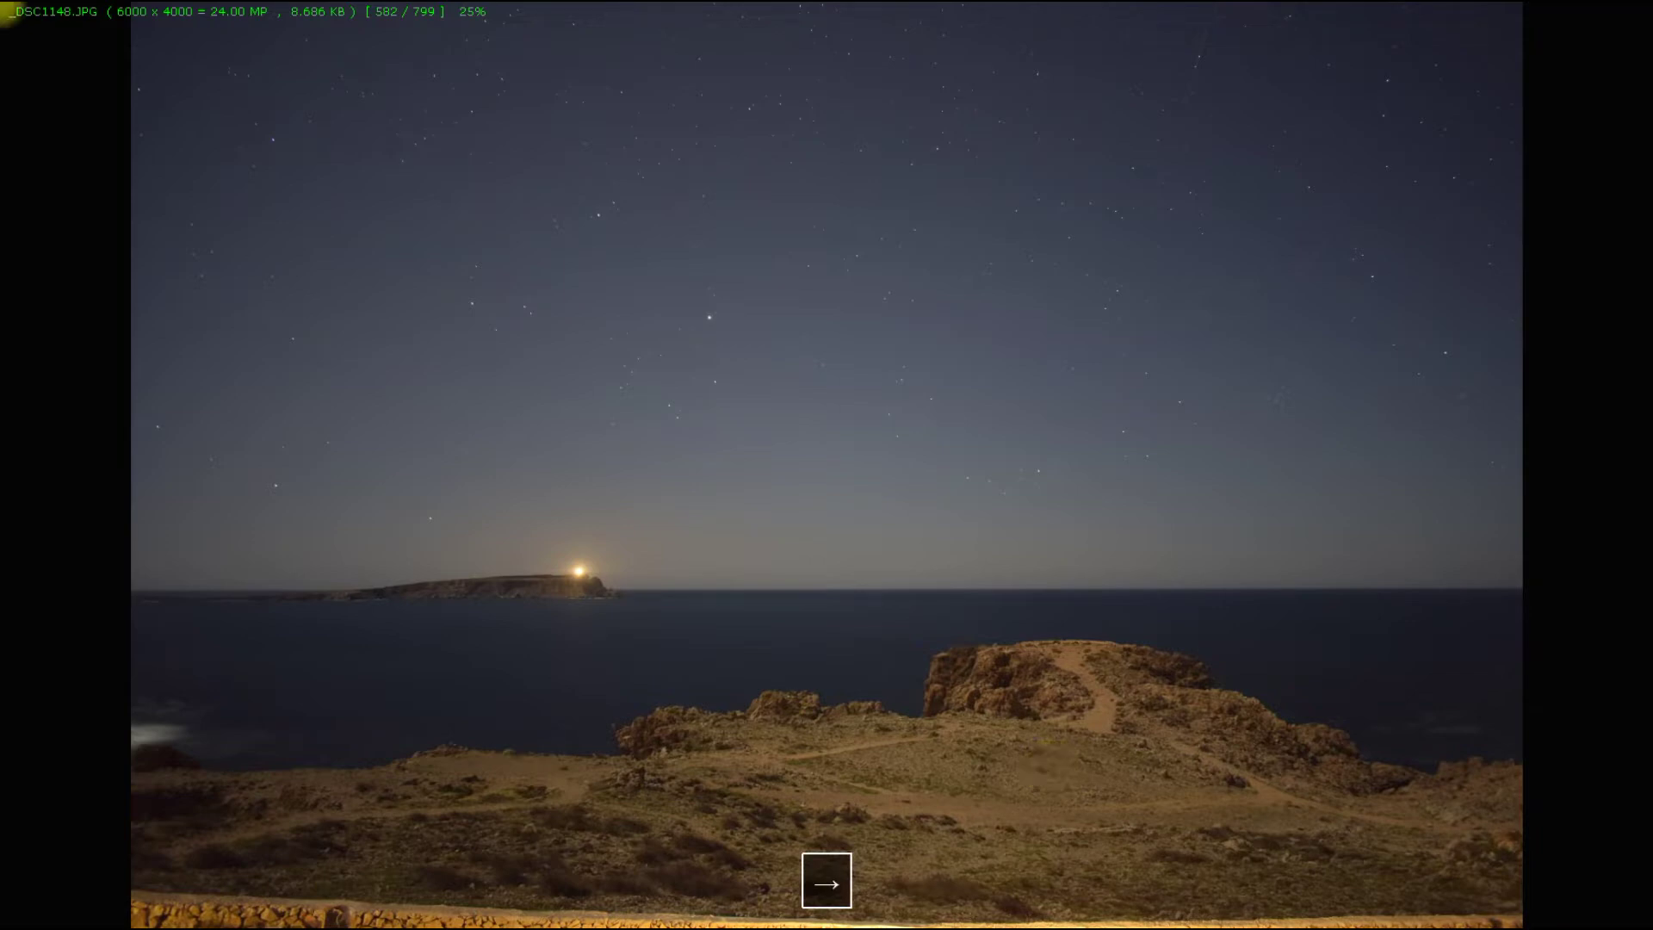
left_click(971, 694)
left_click(971, 694)
- Continue through the later night shots, then step back toward _DSC1166.JPG
key("Right")
key("Right")
key("Right")
key("Right")
key("Right")
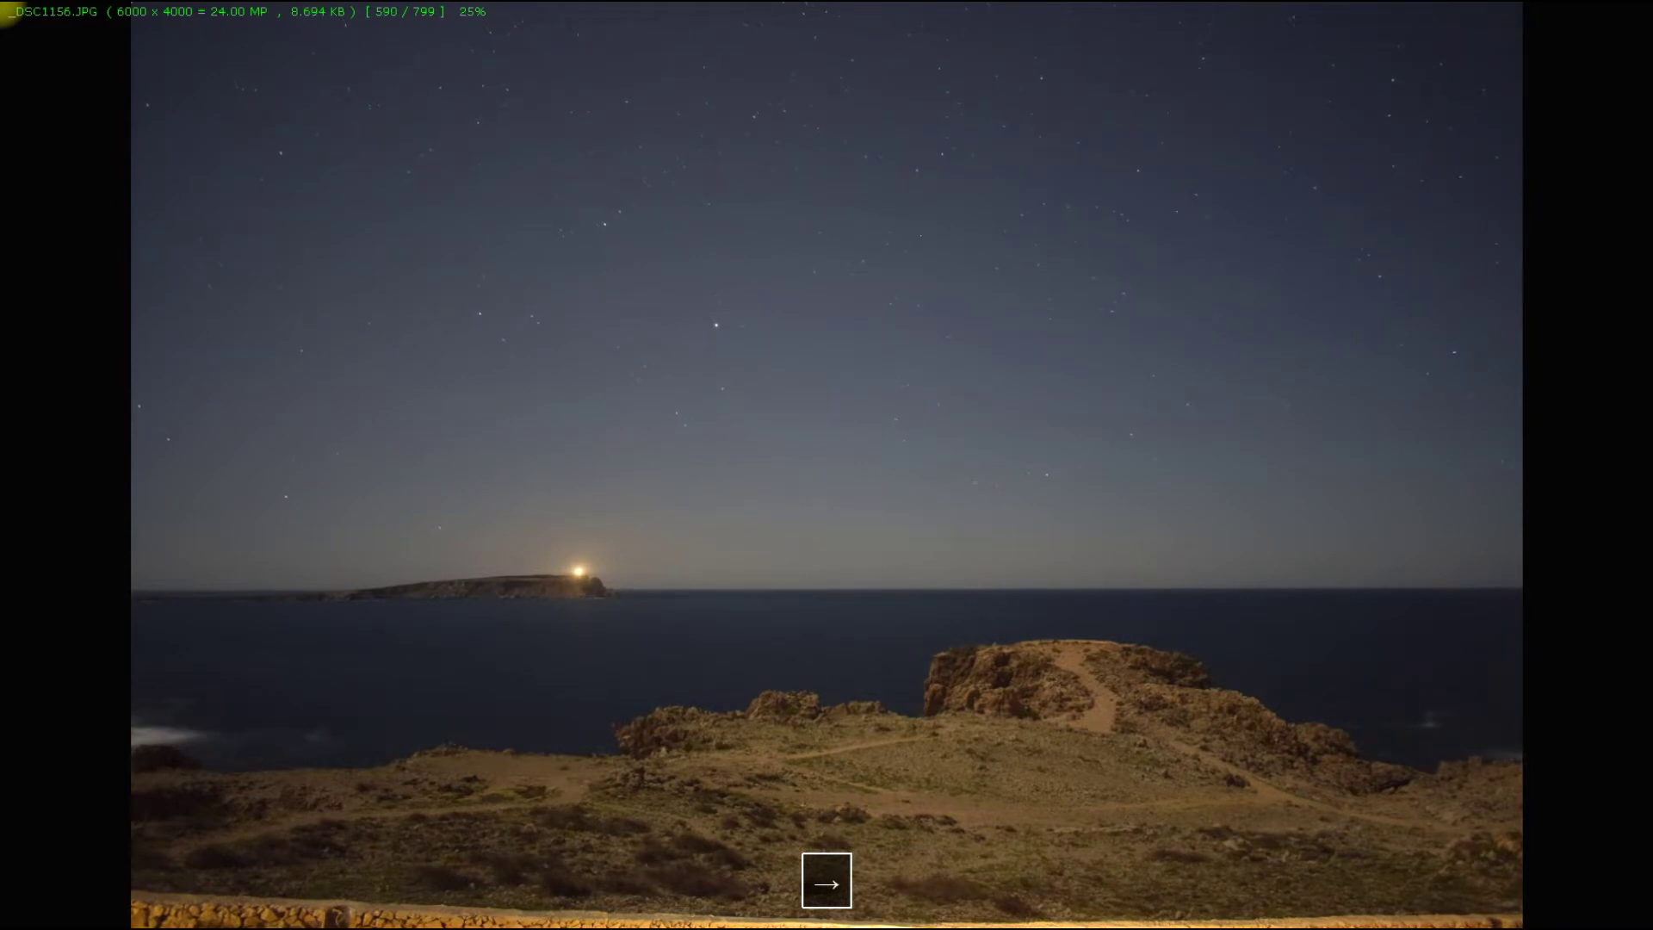
key("Right")
key("Right")
key("Right")
key("Right")
key("Right")
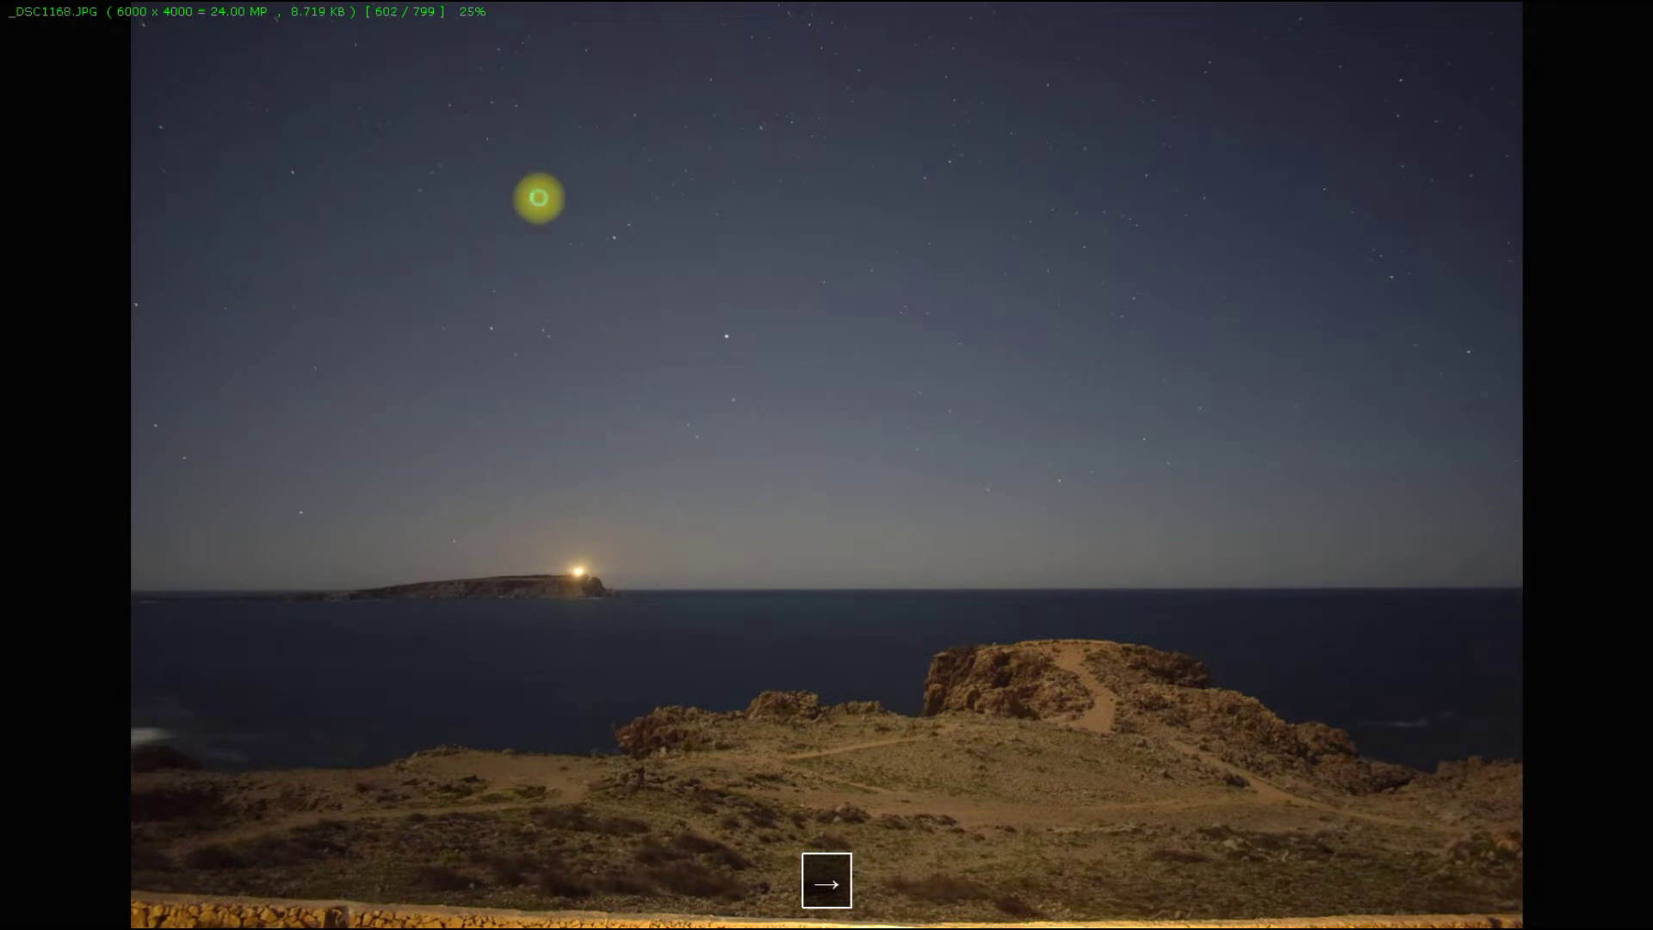
key("Right")
key("Right")
key("Right")
key("Right")
key("Right")
key("Right")
key("Right")
key("Right")
key("Right")
key("Right")
key("Right")
key("Right")
key("Right")
key("Right")
key("Right")
key("Right")
key("Left")
key("Left")
key("Left")
key("Left")
key("Left")
key("Left")
key("Left")
key("Left")
key("Left")
key("Left")
key("Left")
key("Left")
key("Left")
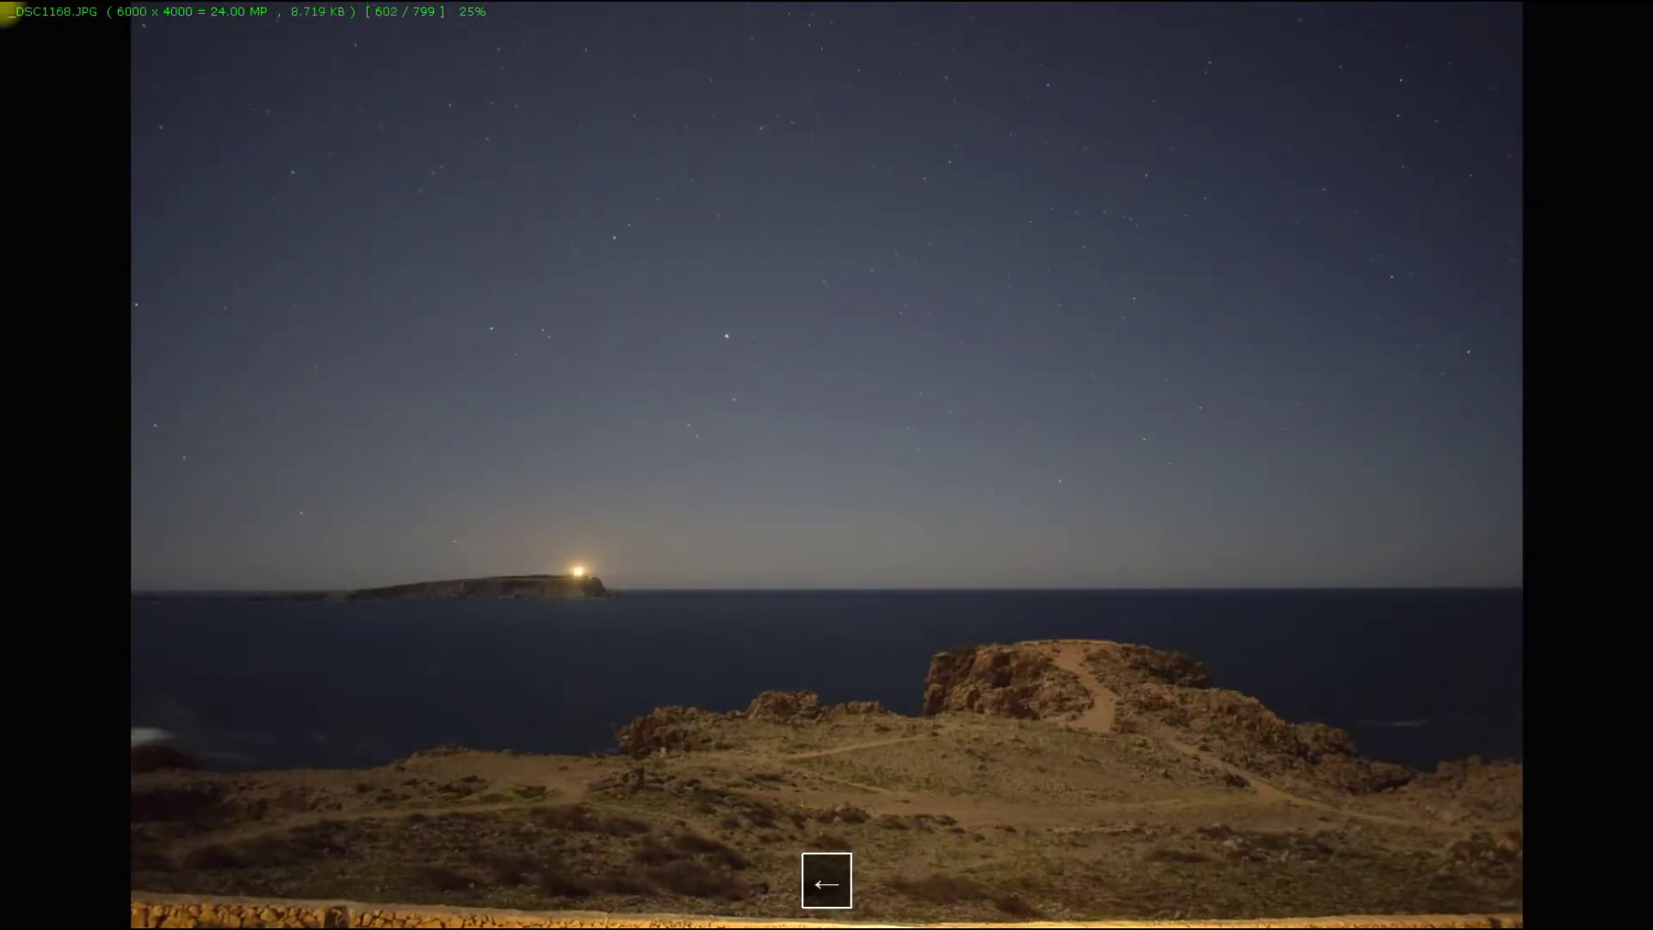
key("Left")
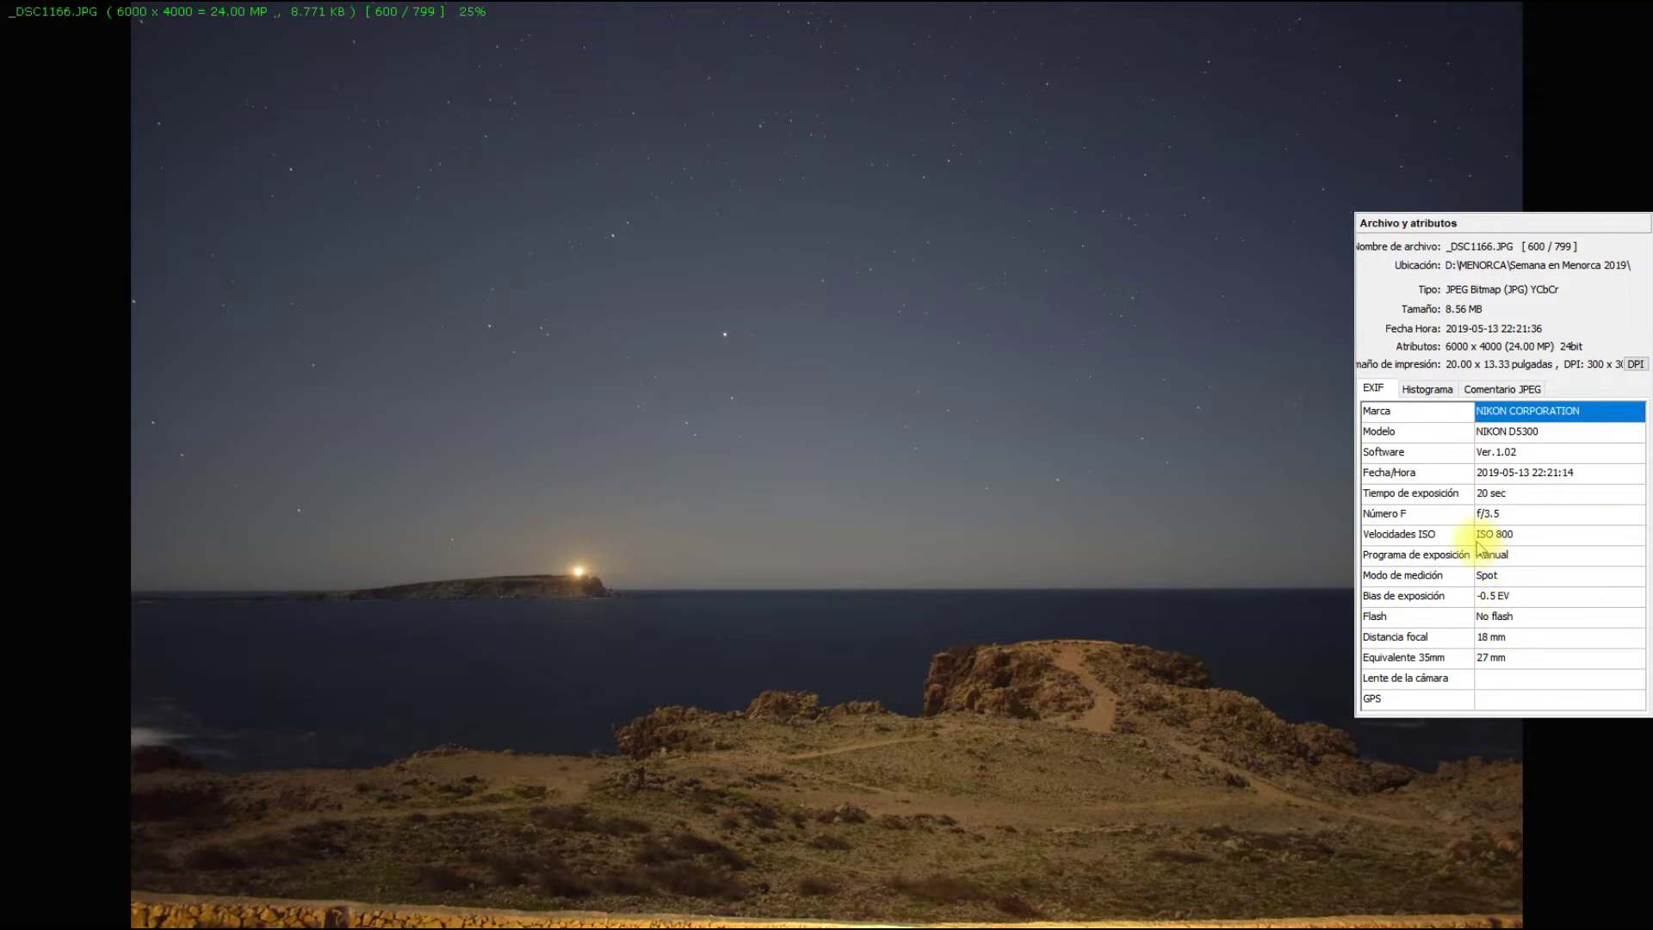
- Close the EXIF panel and send _DSC1166.JPG to Photoshop via Editar con un programa externo
key("Escape")
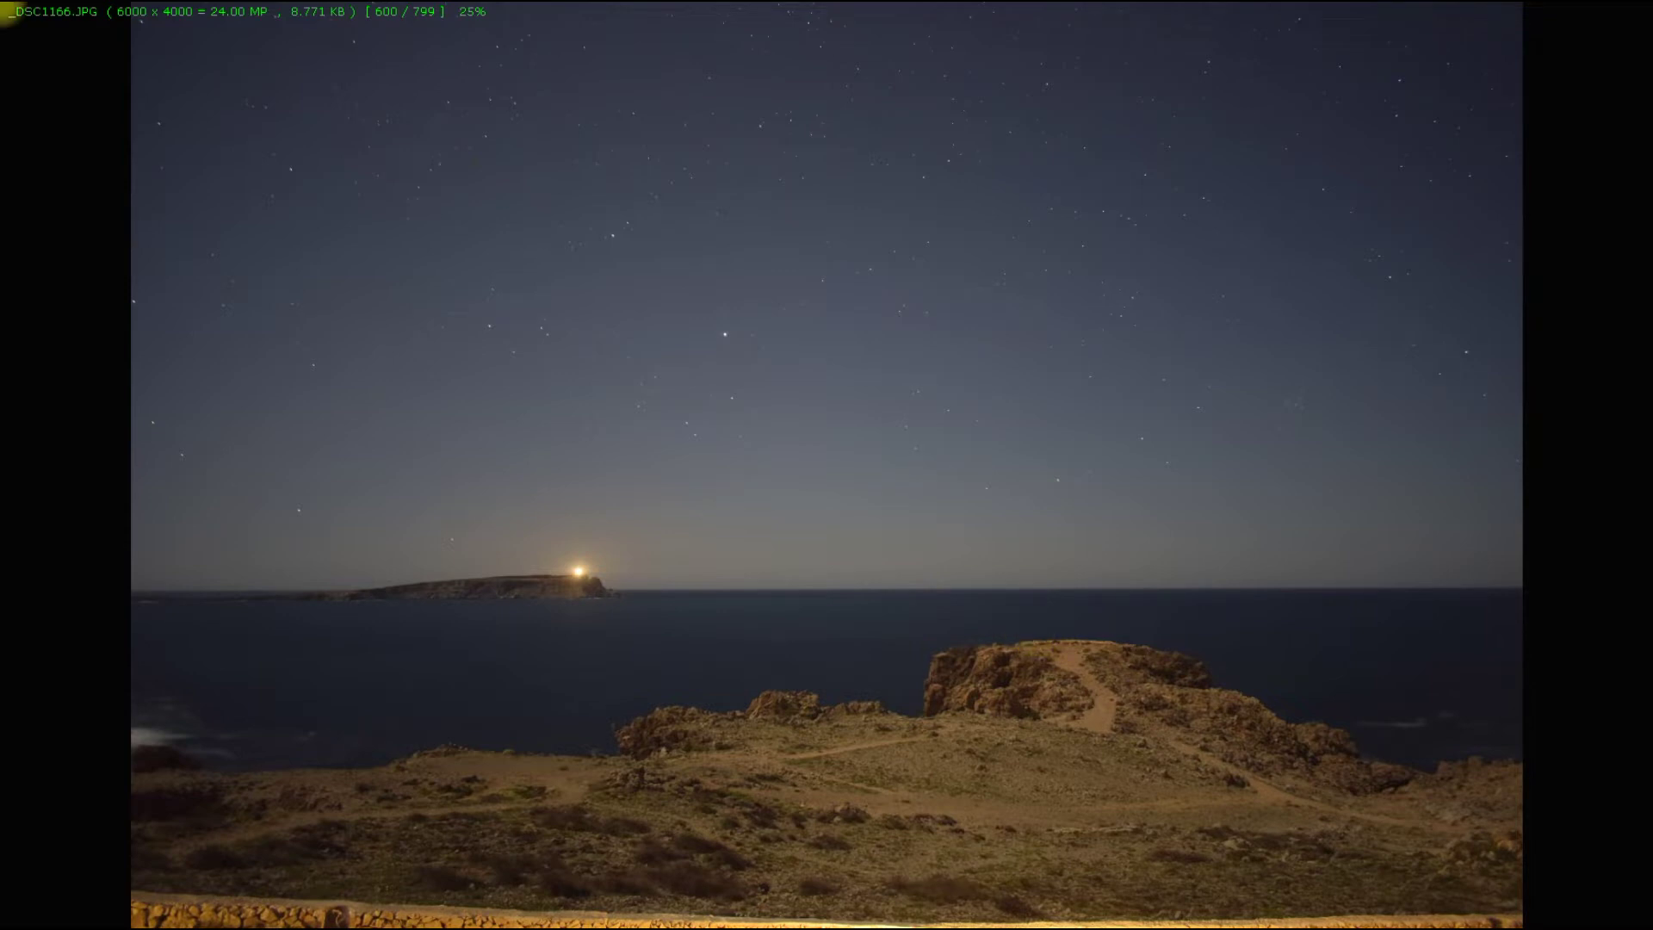
right_click(935, 551)
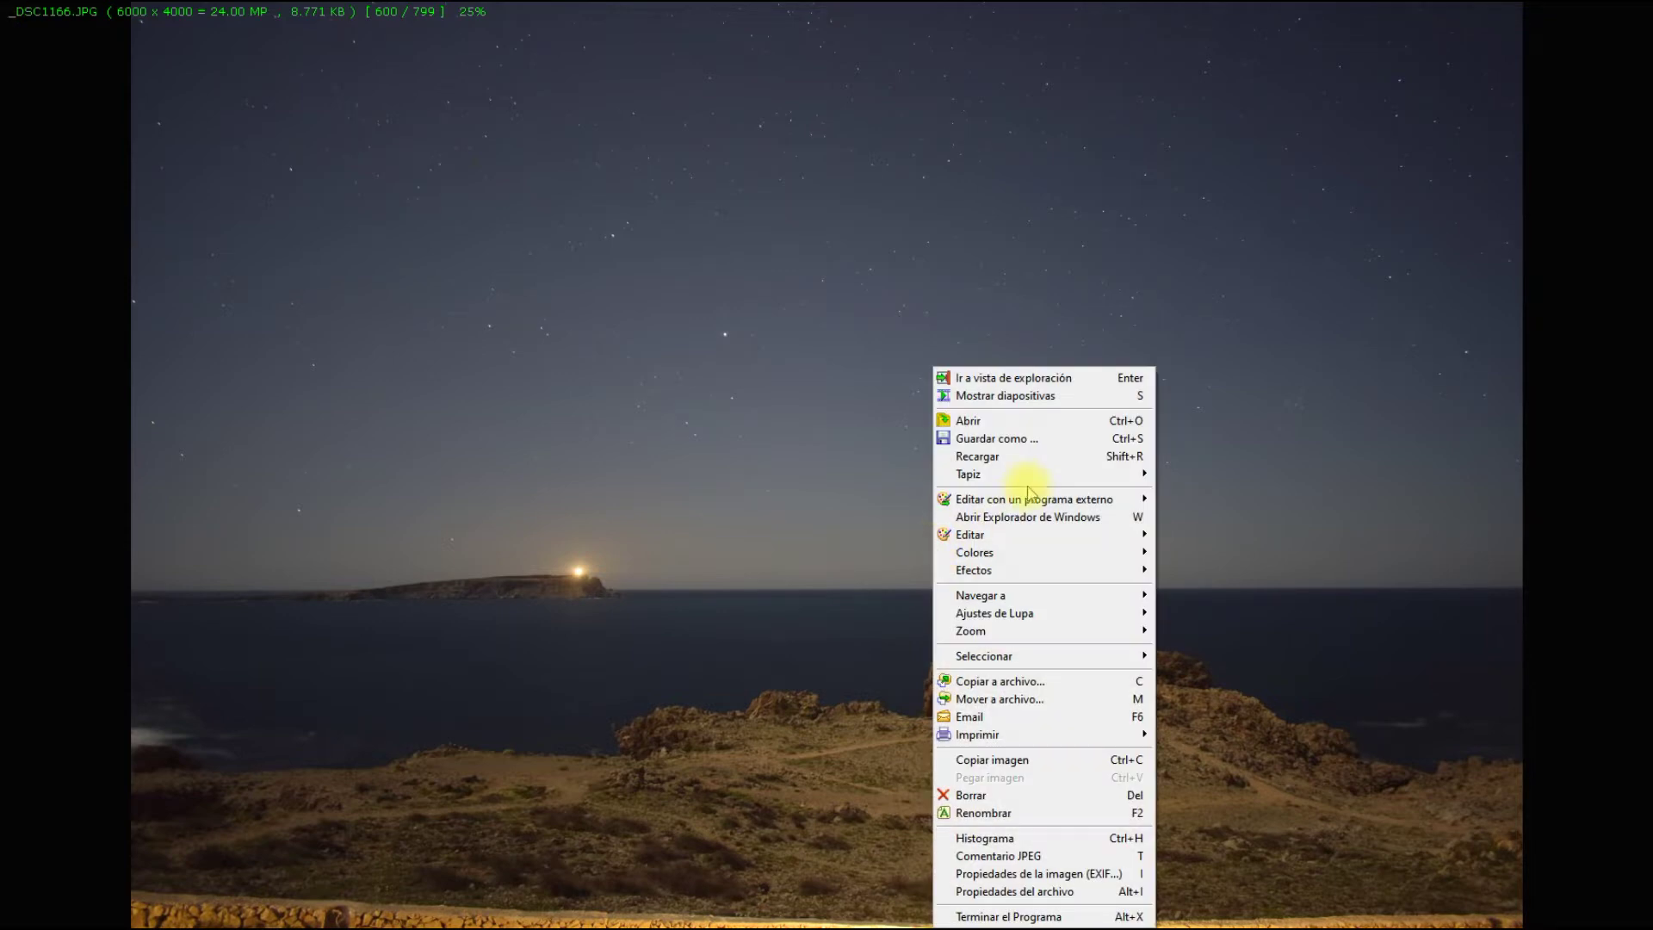
mouse_move(1033, 499)
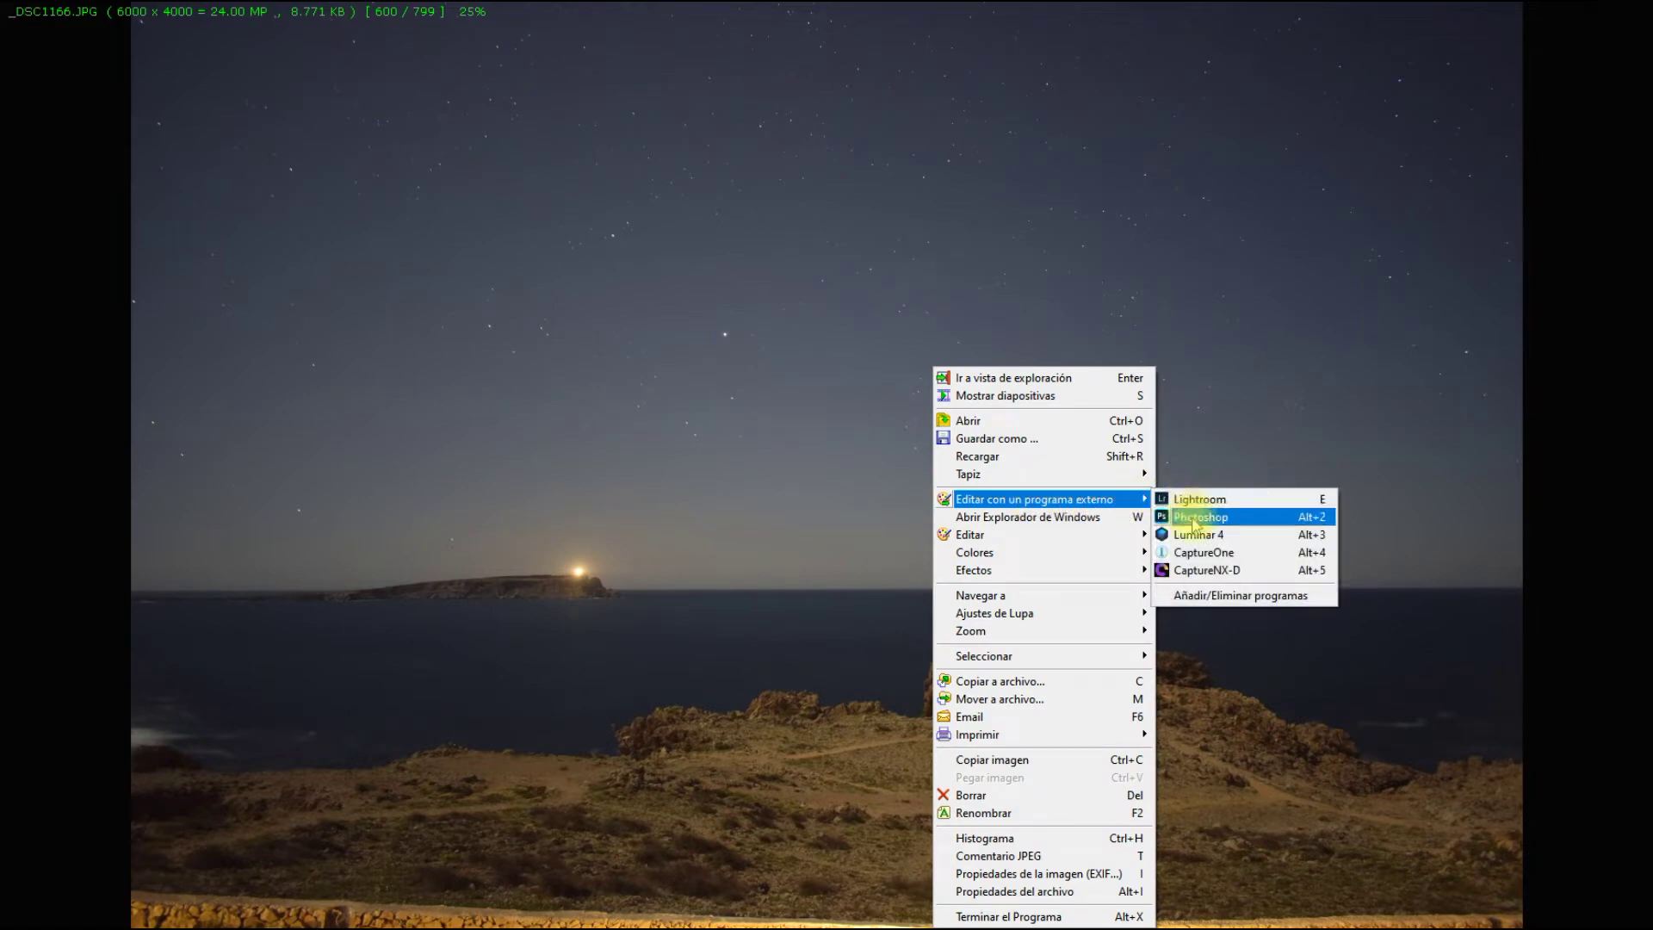
left_click(1188, 516)
key("space")
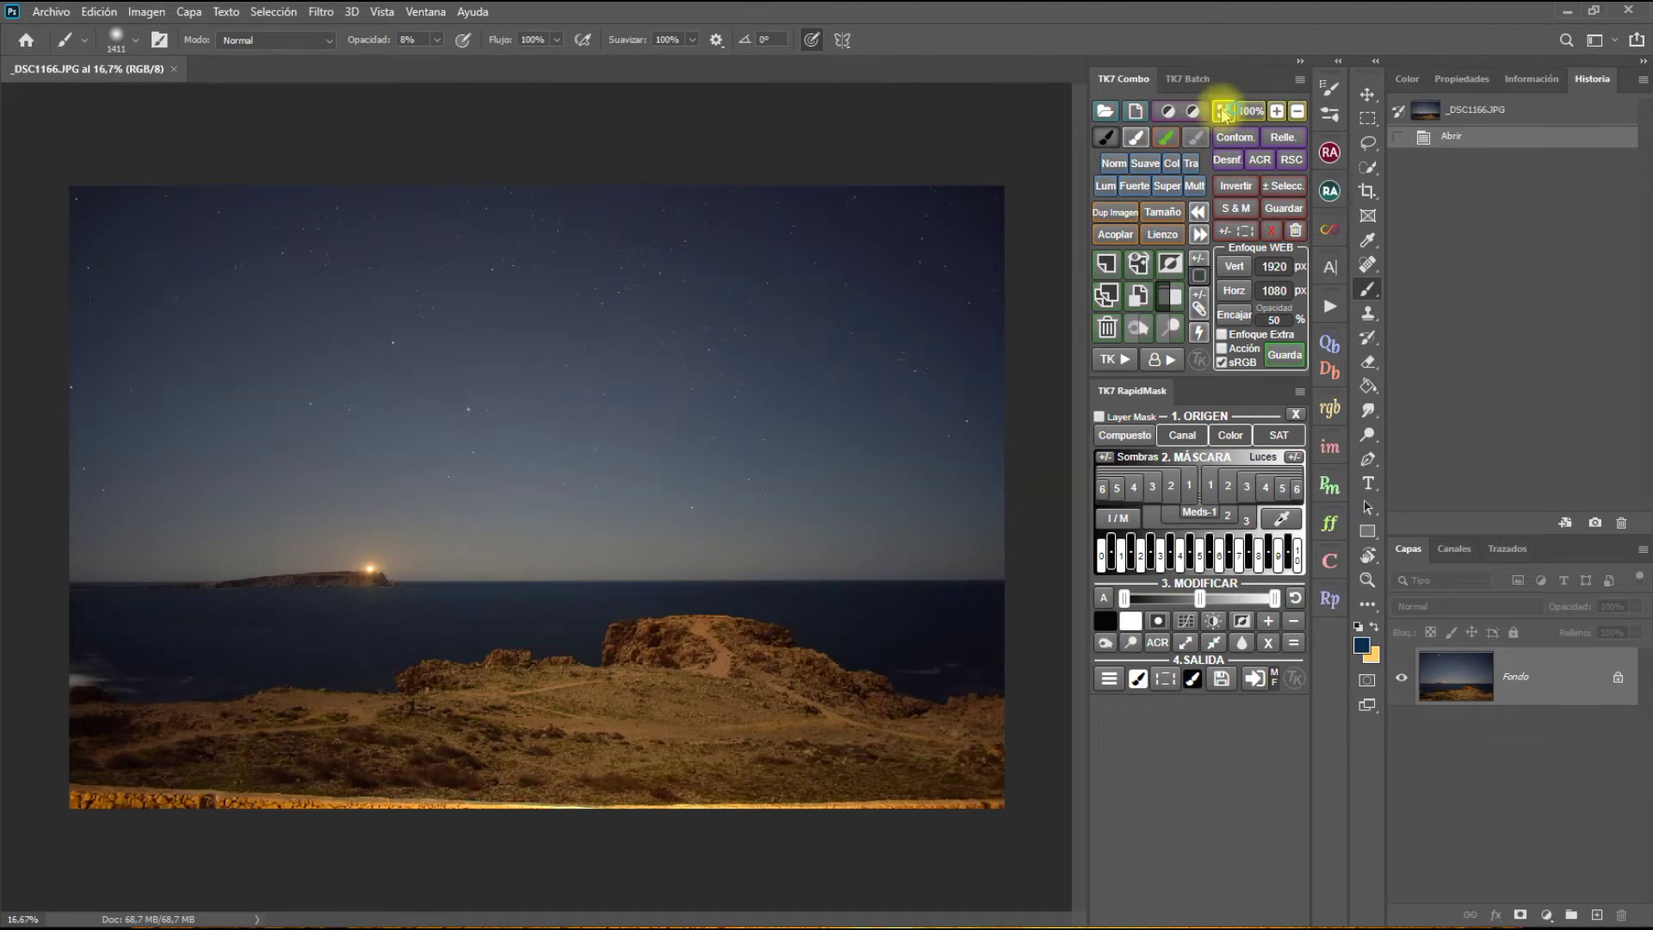
- Fit the photo to the window and duplicate the background layer as Fondo copia
left_click(1223, 111)
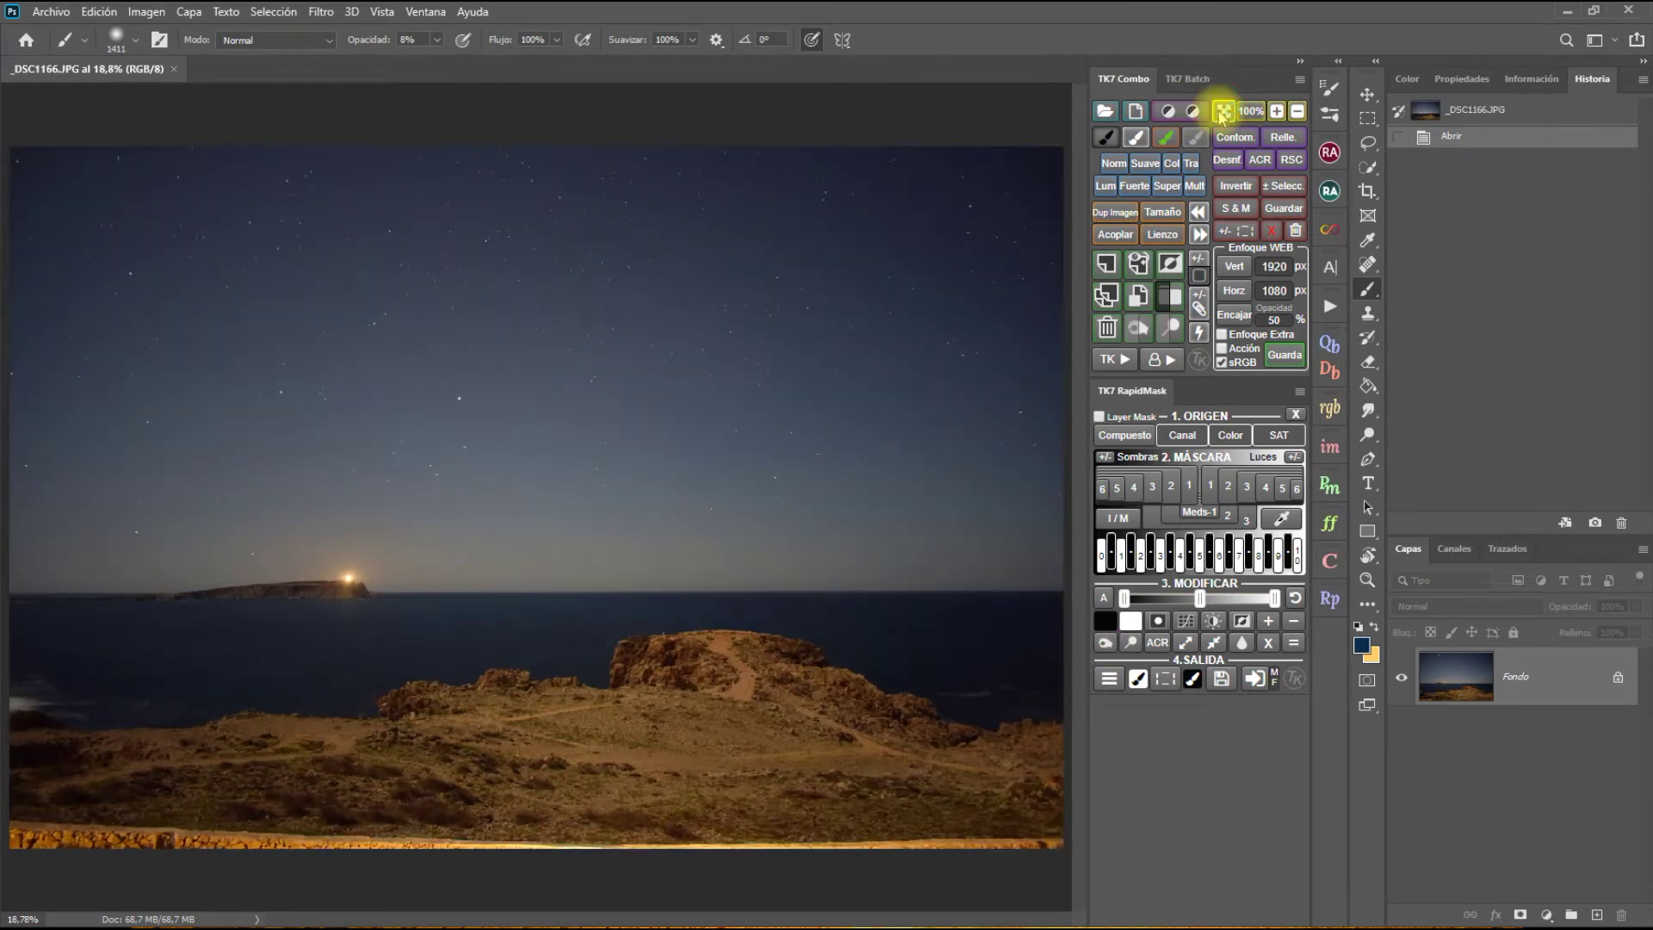
left_click(1221, 113)
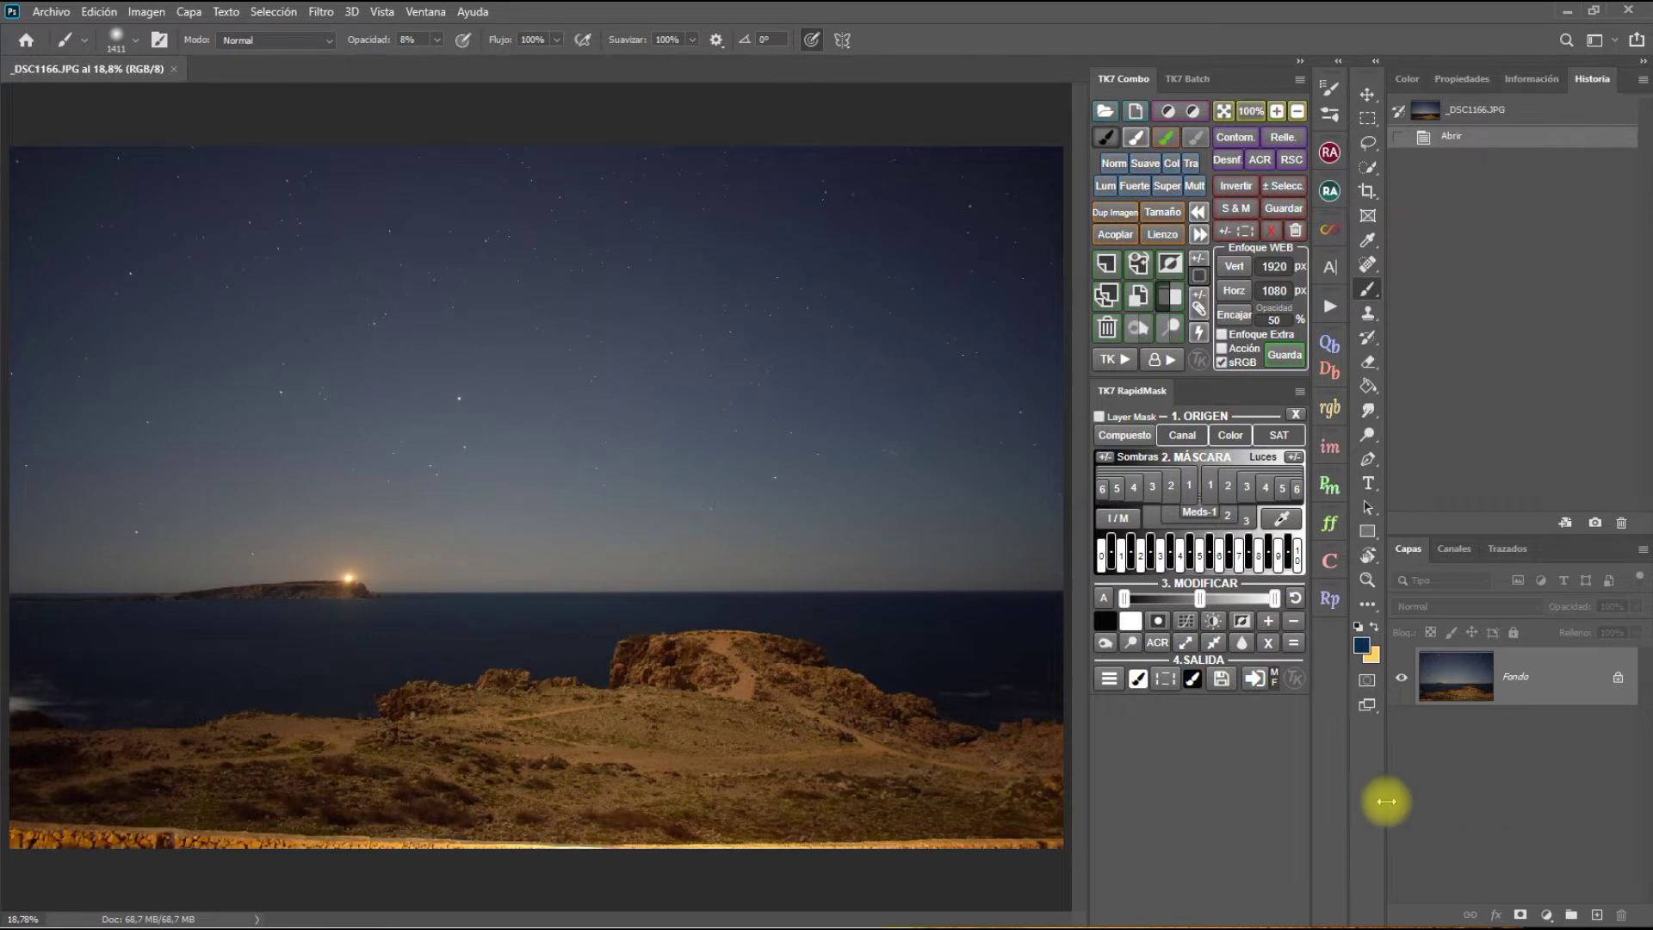
left_click(1108, 296)
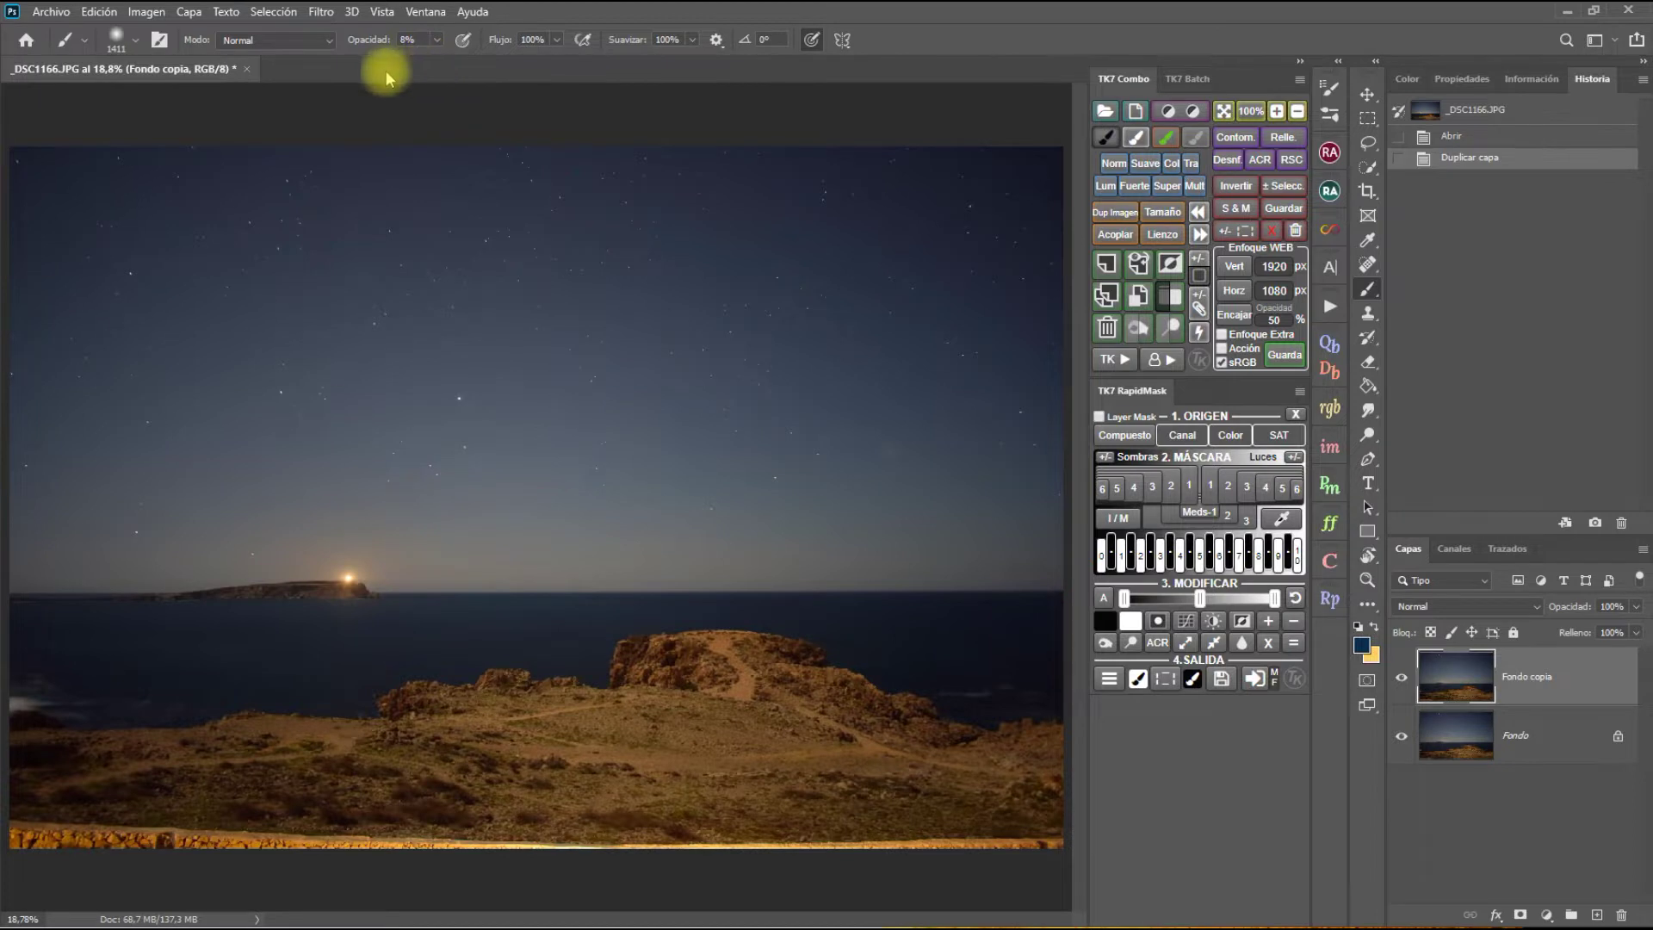
- Start a crop with the Regla de los tercios overlay and grab its bottom handle
left_click(1365, 191)
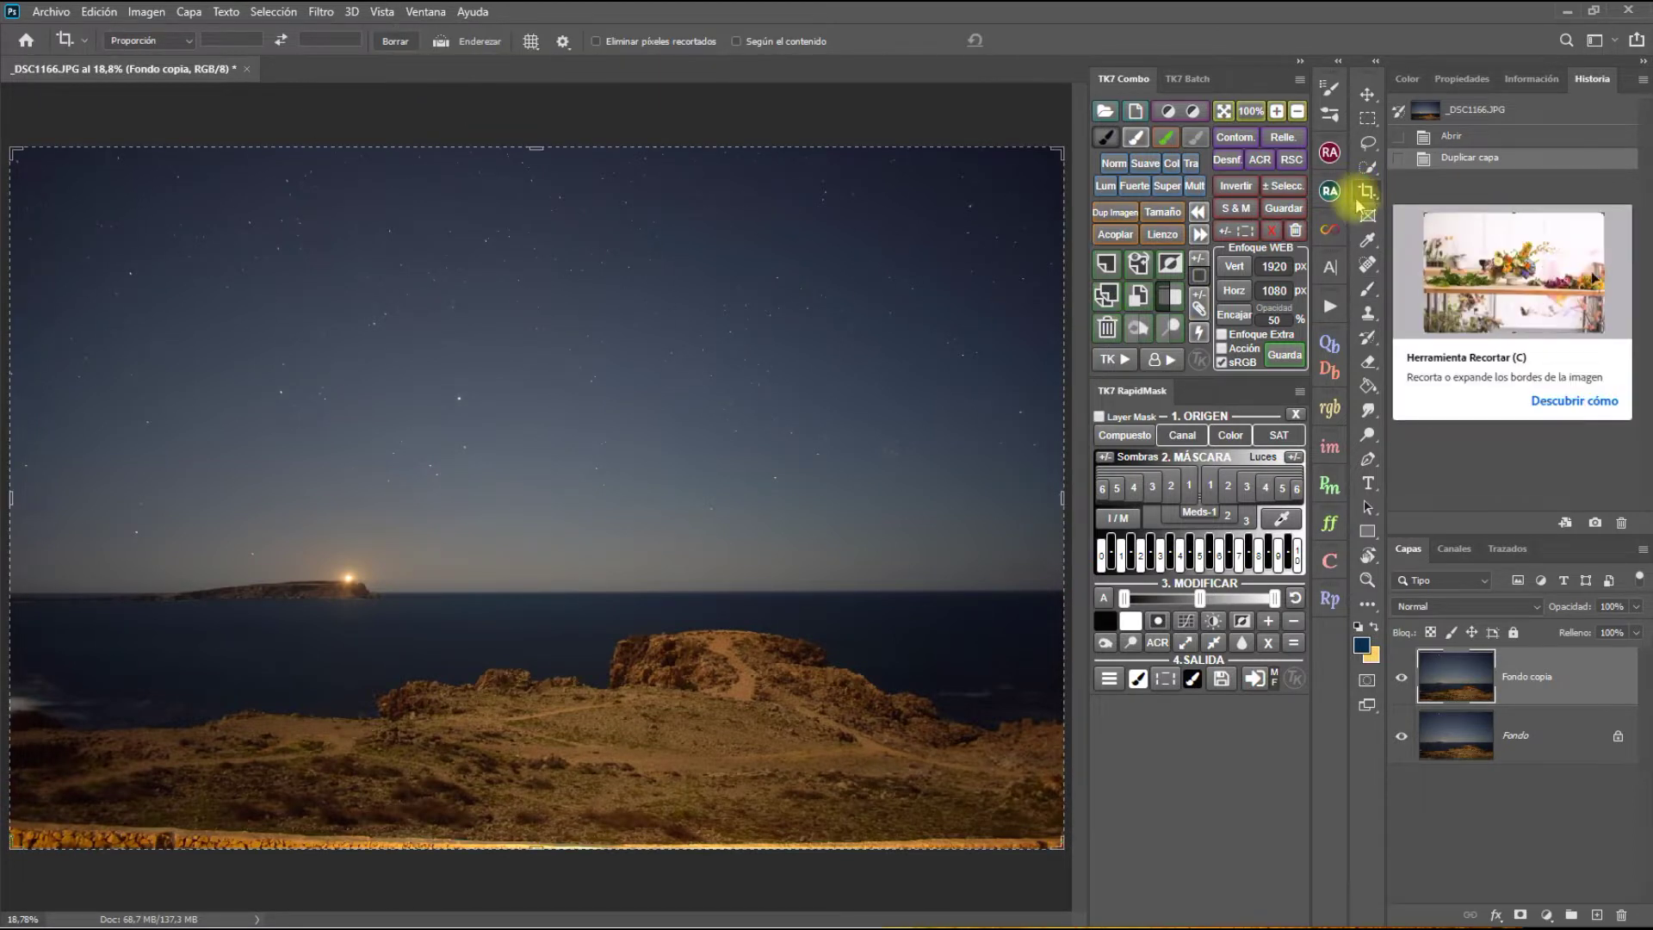
left_click(530, 41)
left_click(600, 67)
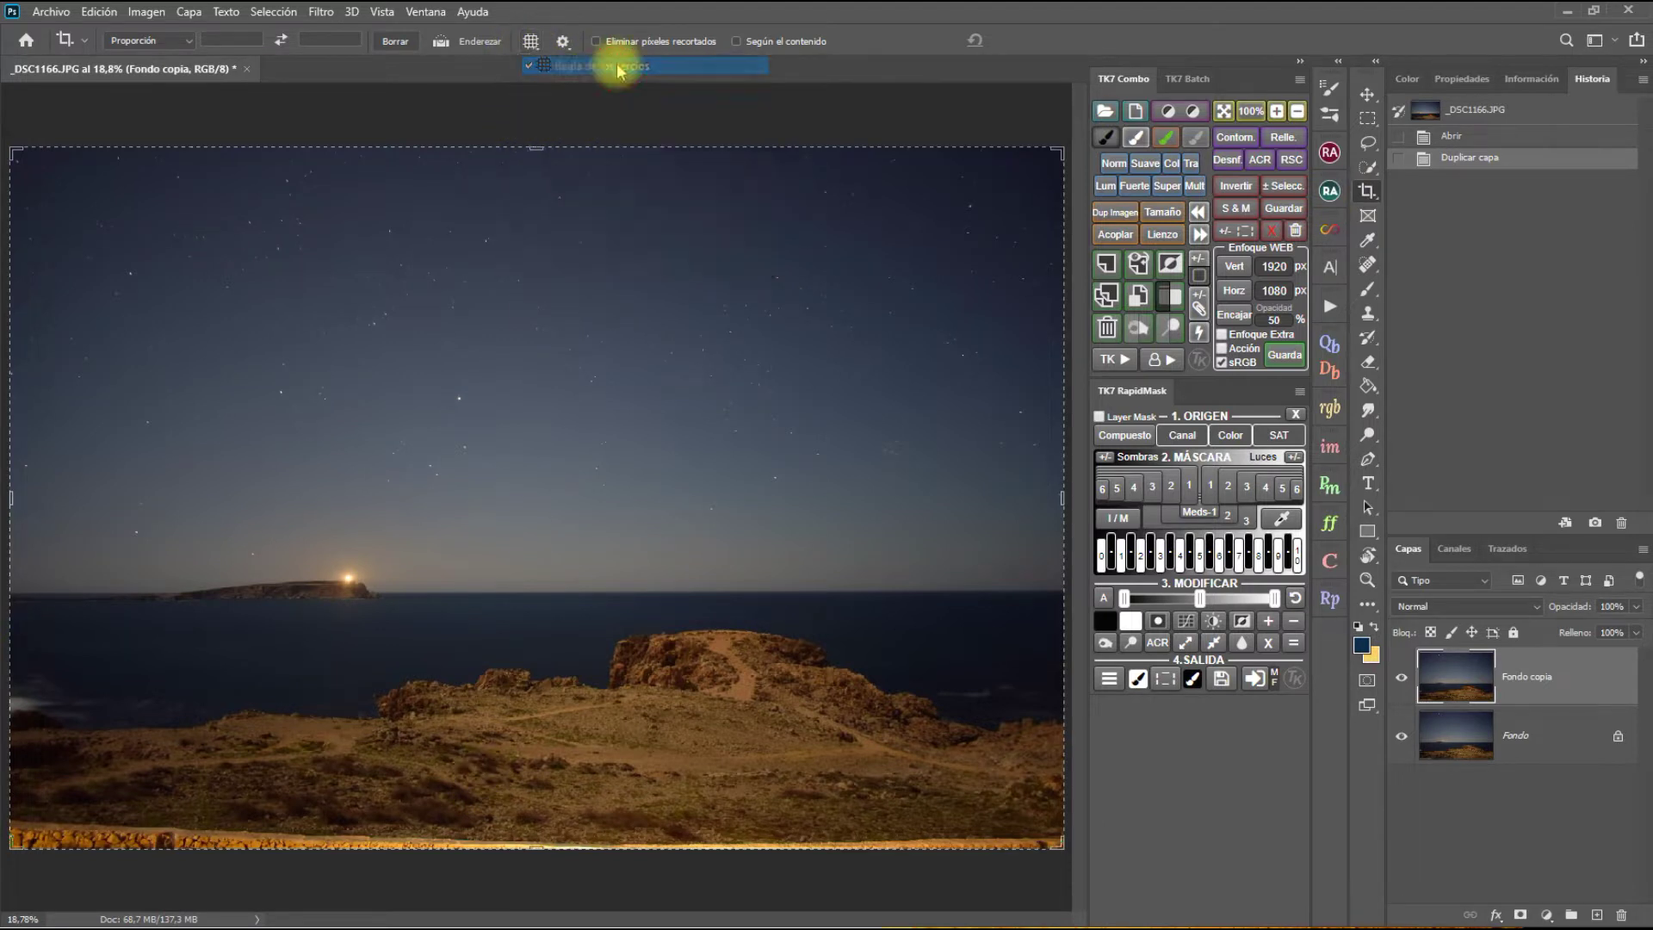
left_click_drag(497, 855, 496, 854)
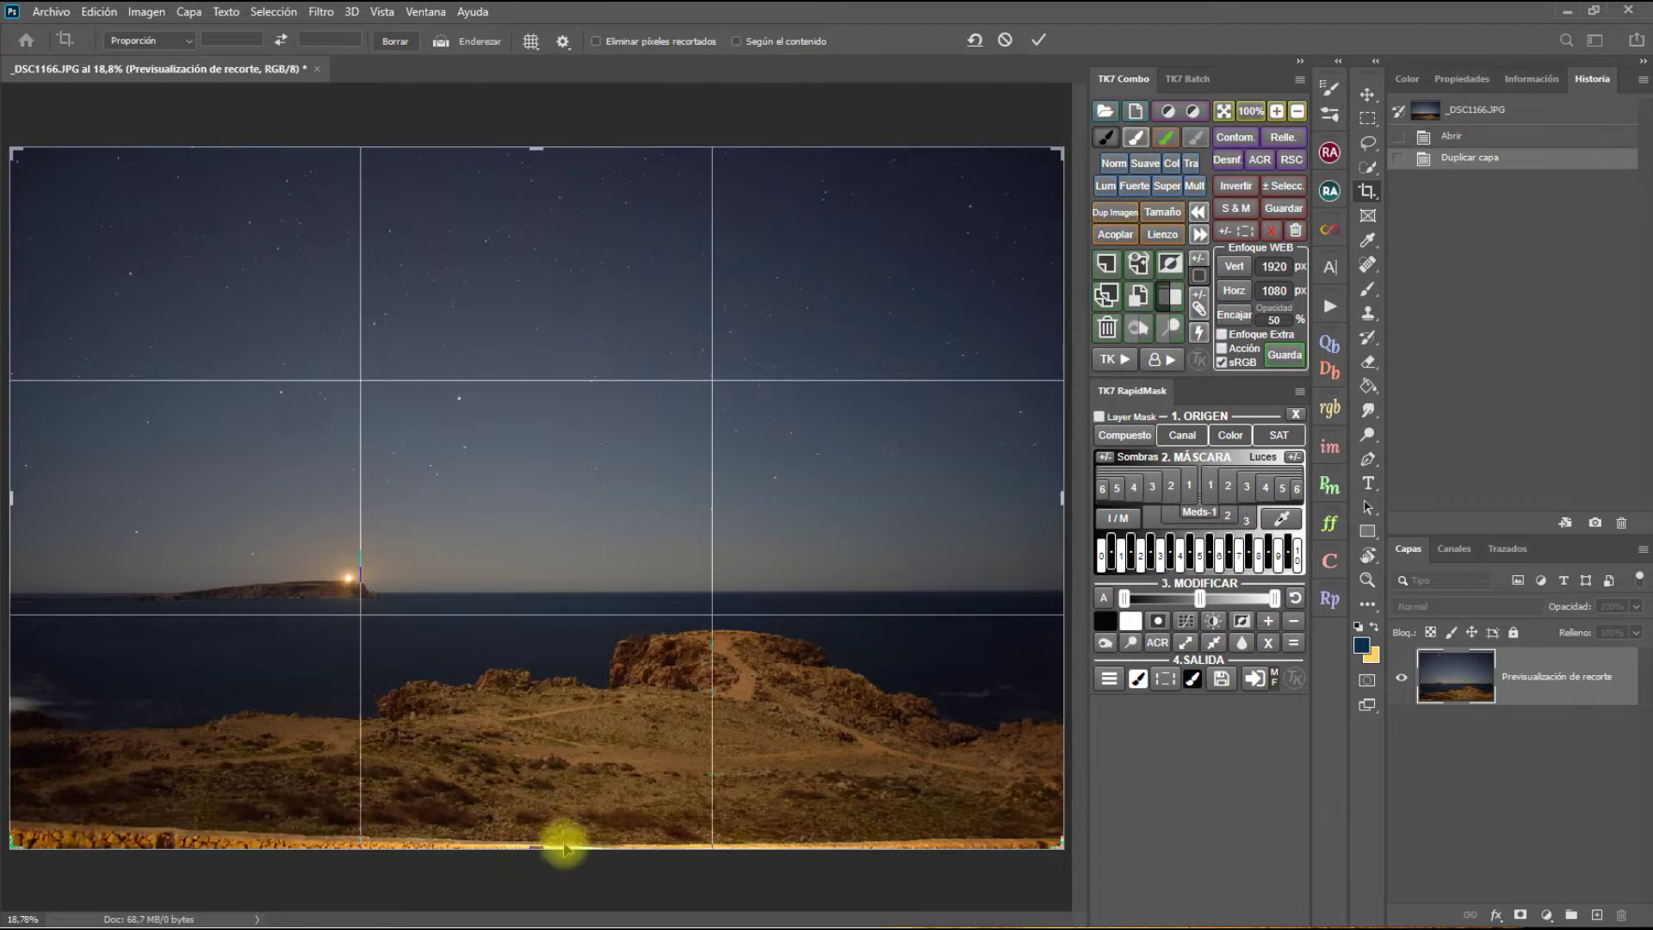
- Raise the crop above the bright bottom strip, trim the left edge, and commit the crop
left_click_drag(540, 850, 540, 835)
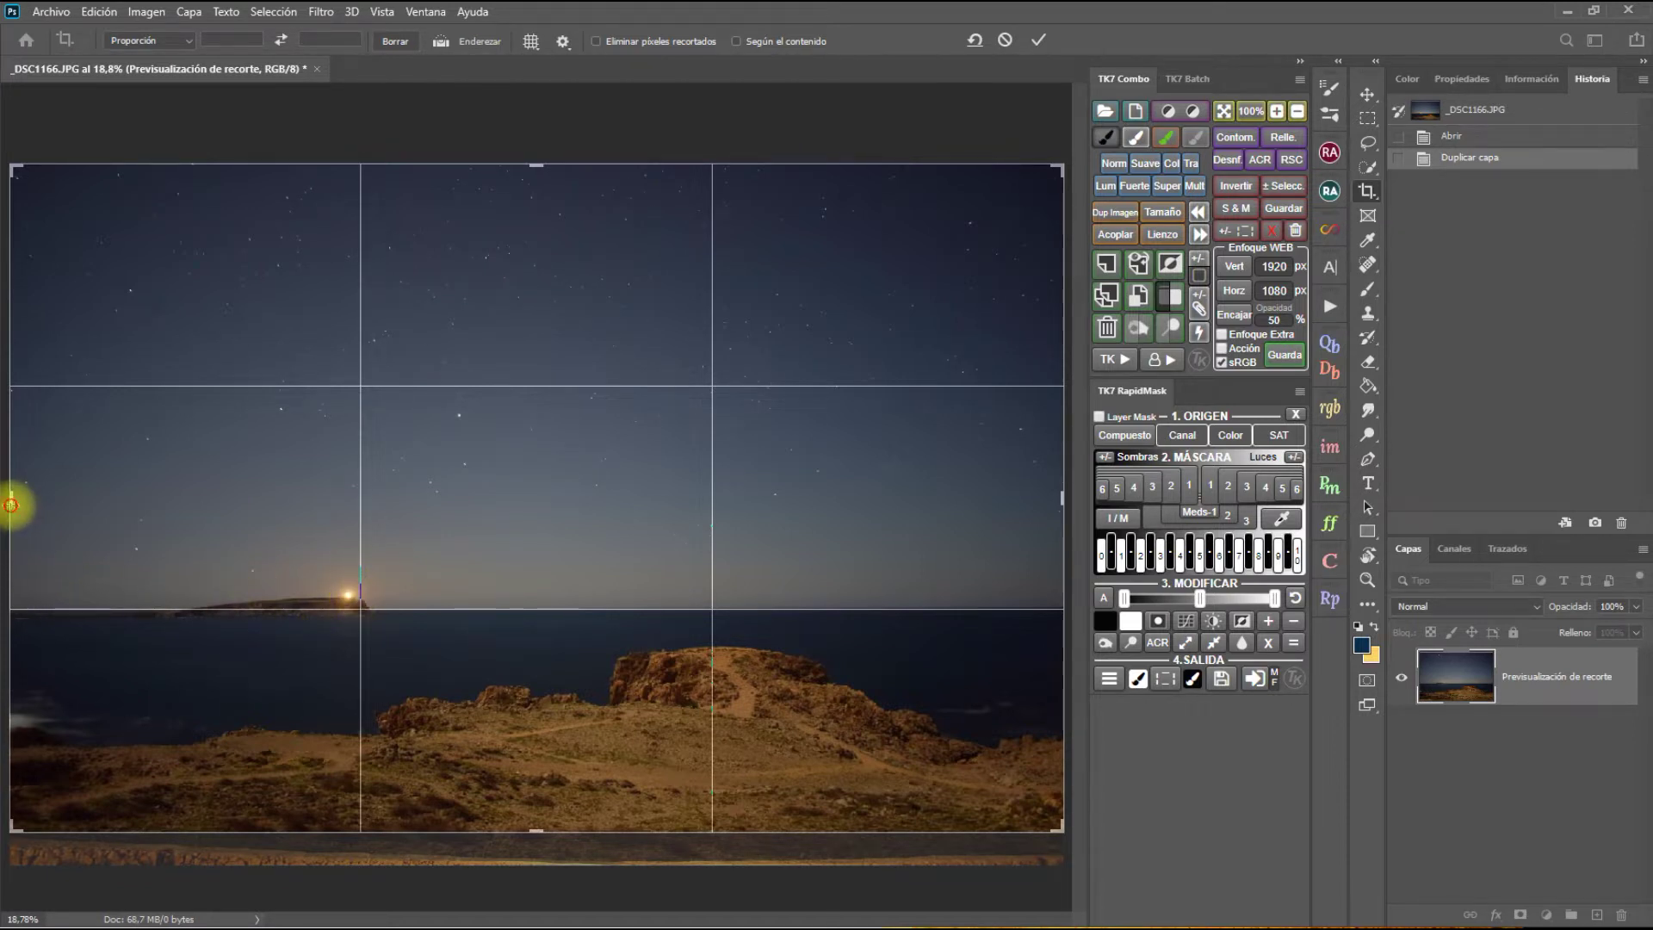
left_click_drag(10, 505, 25, 508)
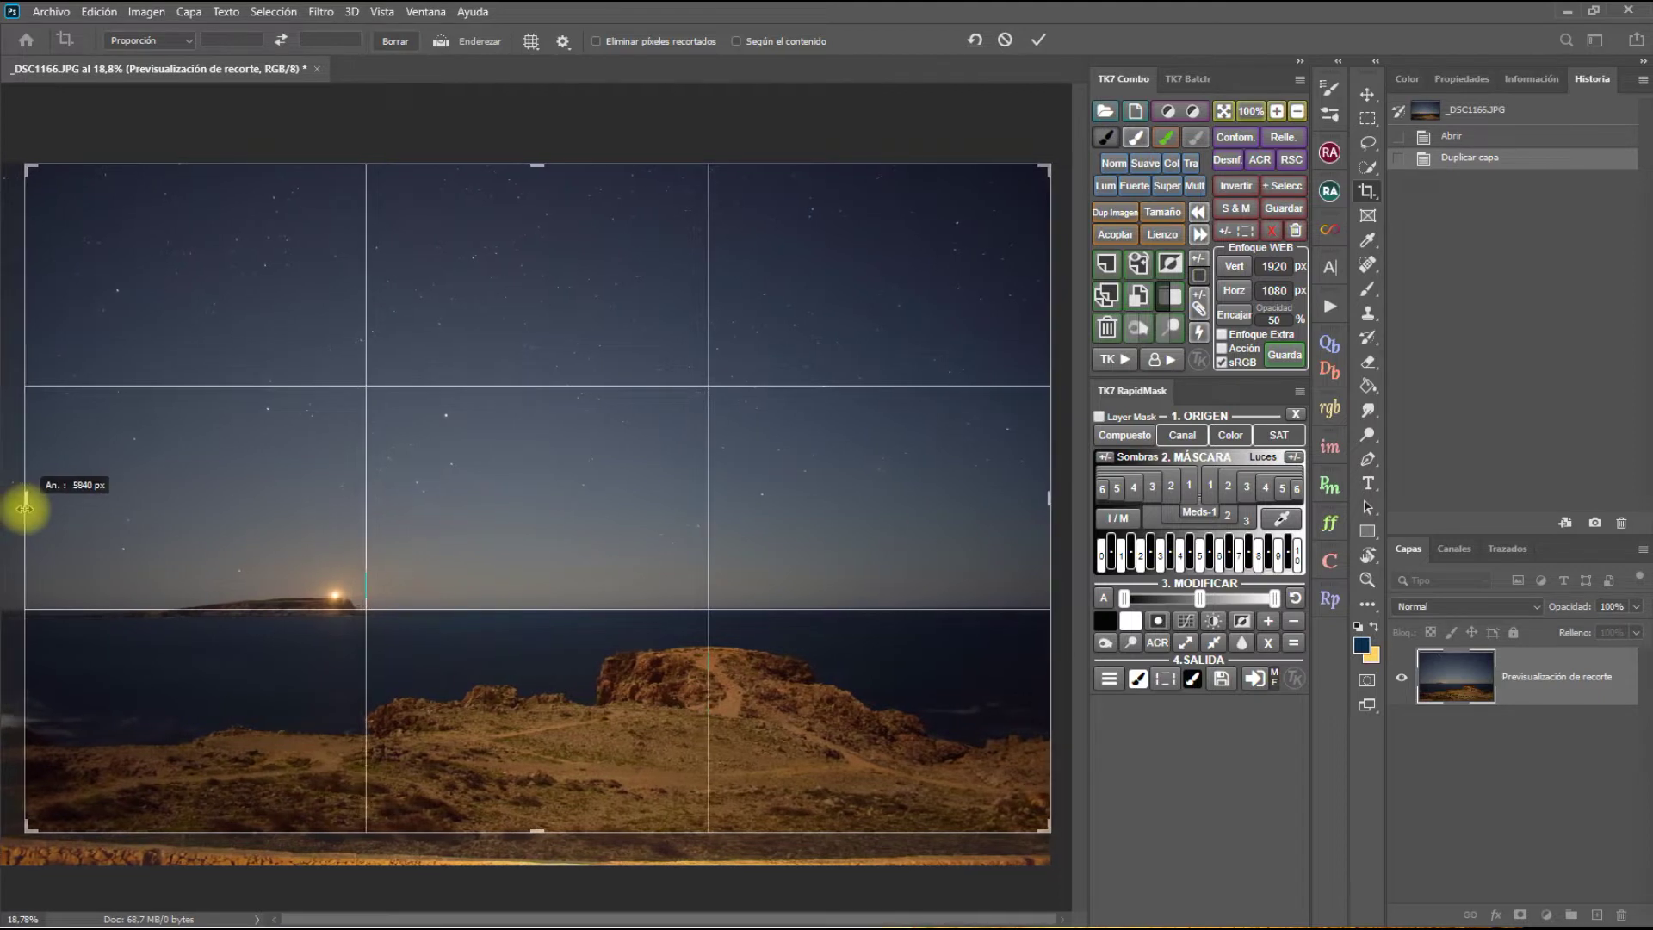
left_click_drag(214, 573, 245, 578)
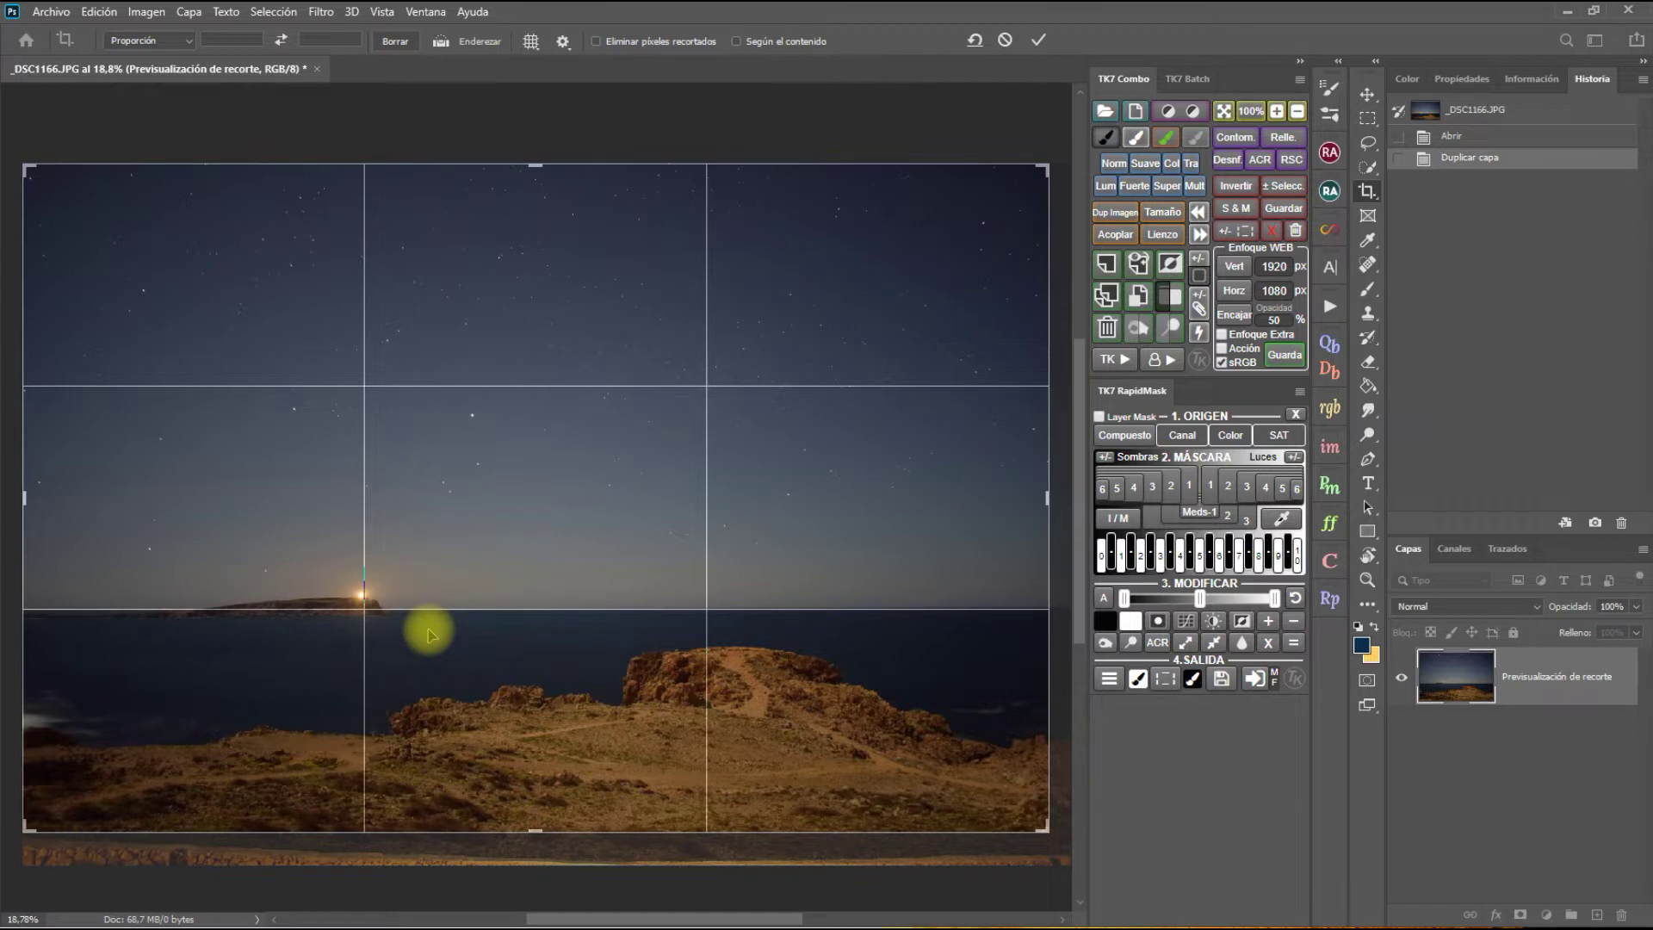
left_click(1038, 39)
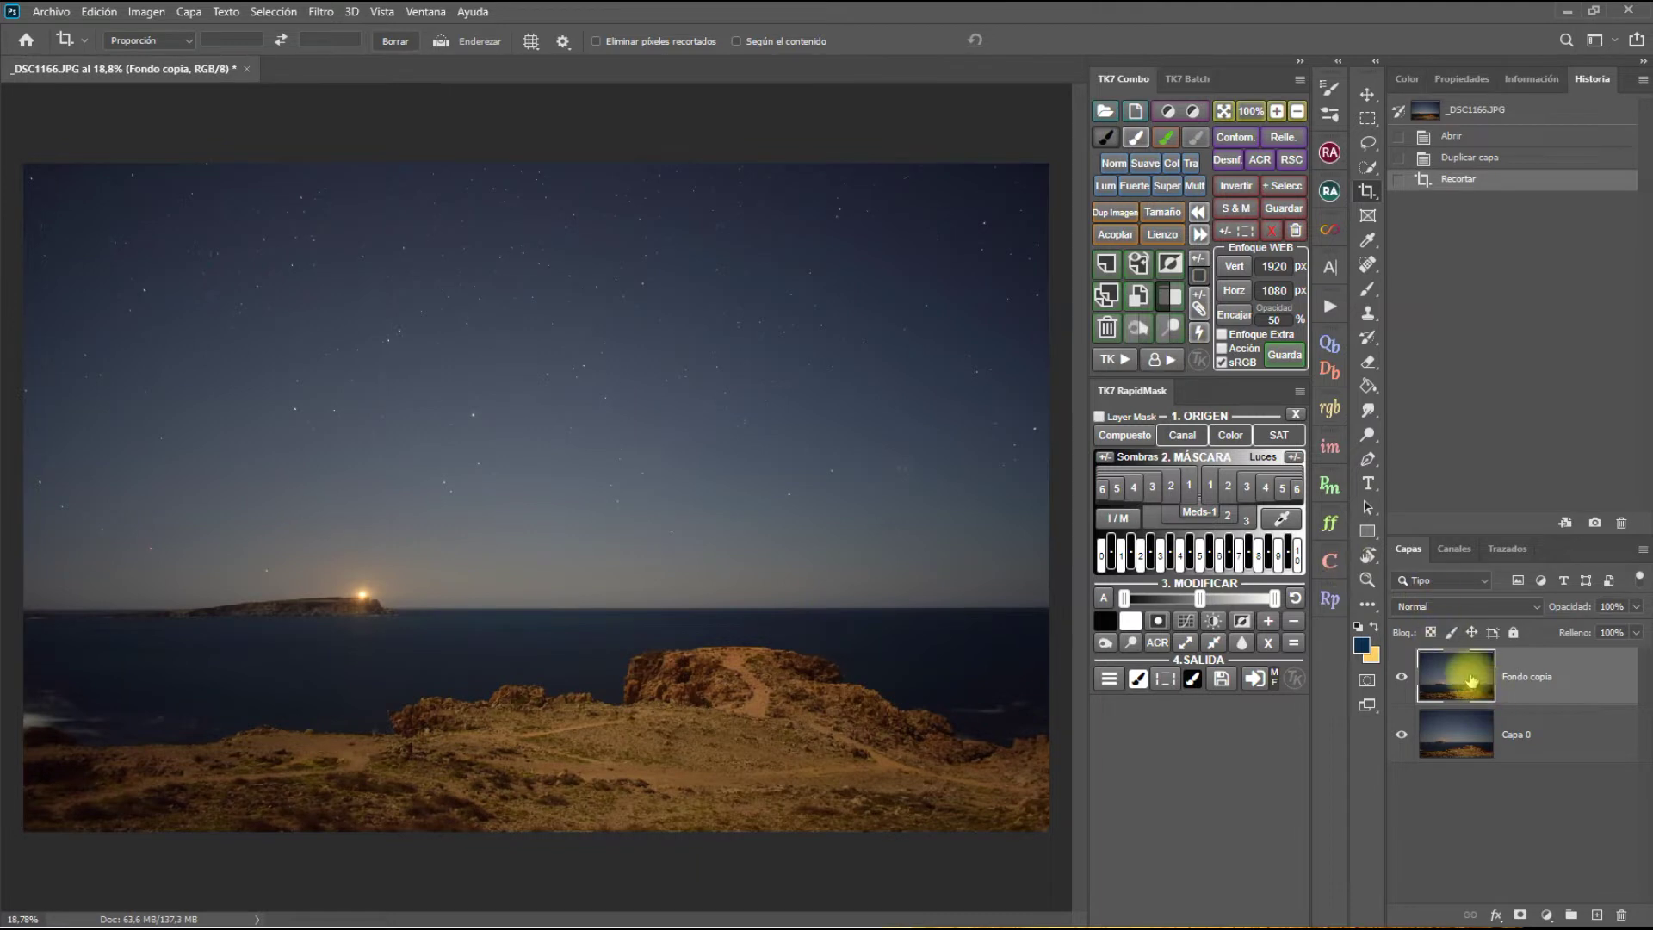
- Convert Fondo copia for smart filters and open it in the Camera Raw filter
right_click(1471, 680)
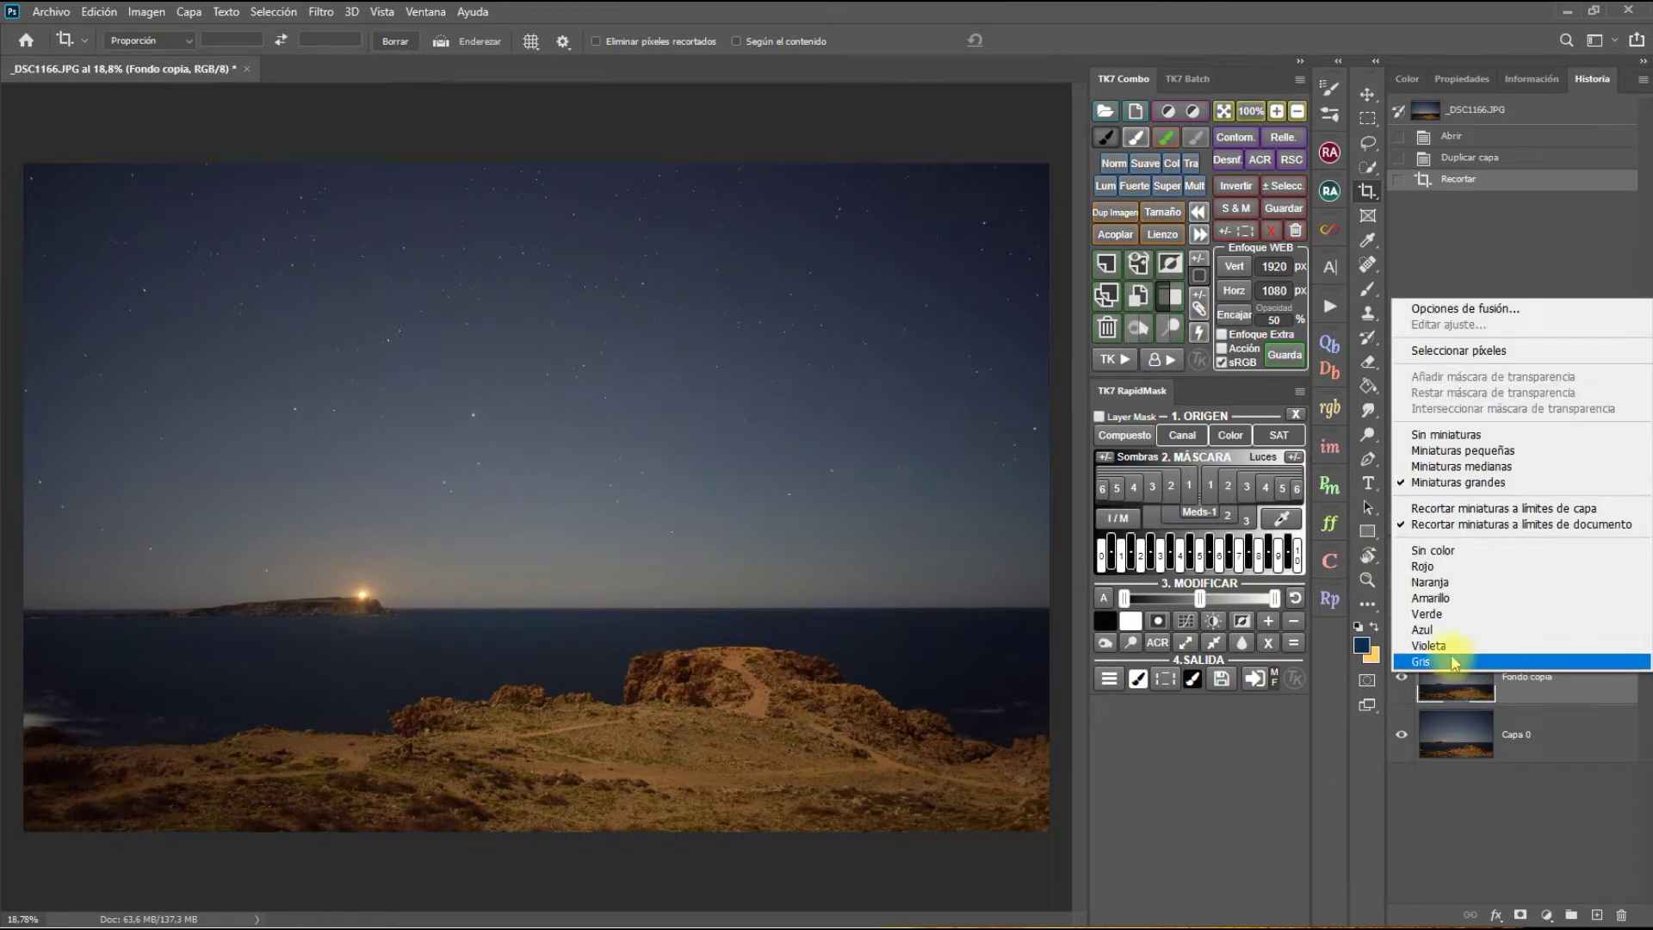
left_click(1584, 758)
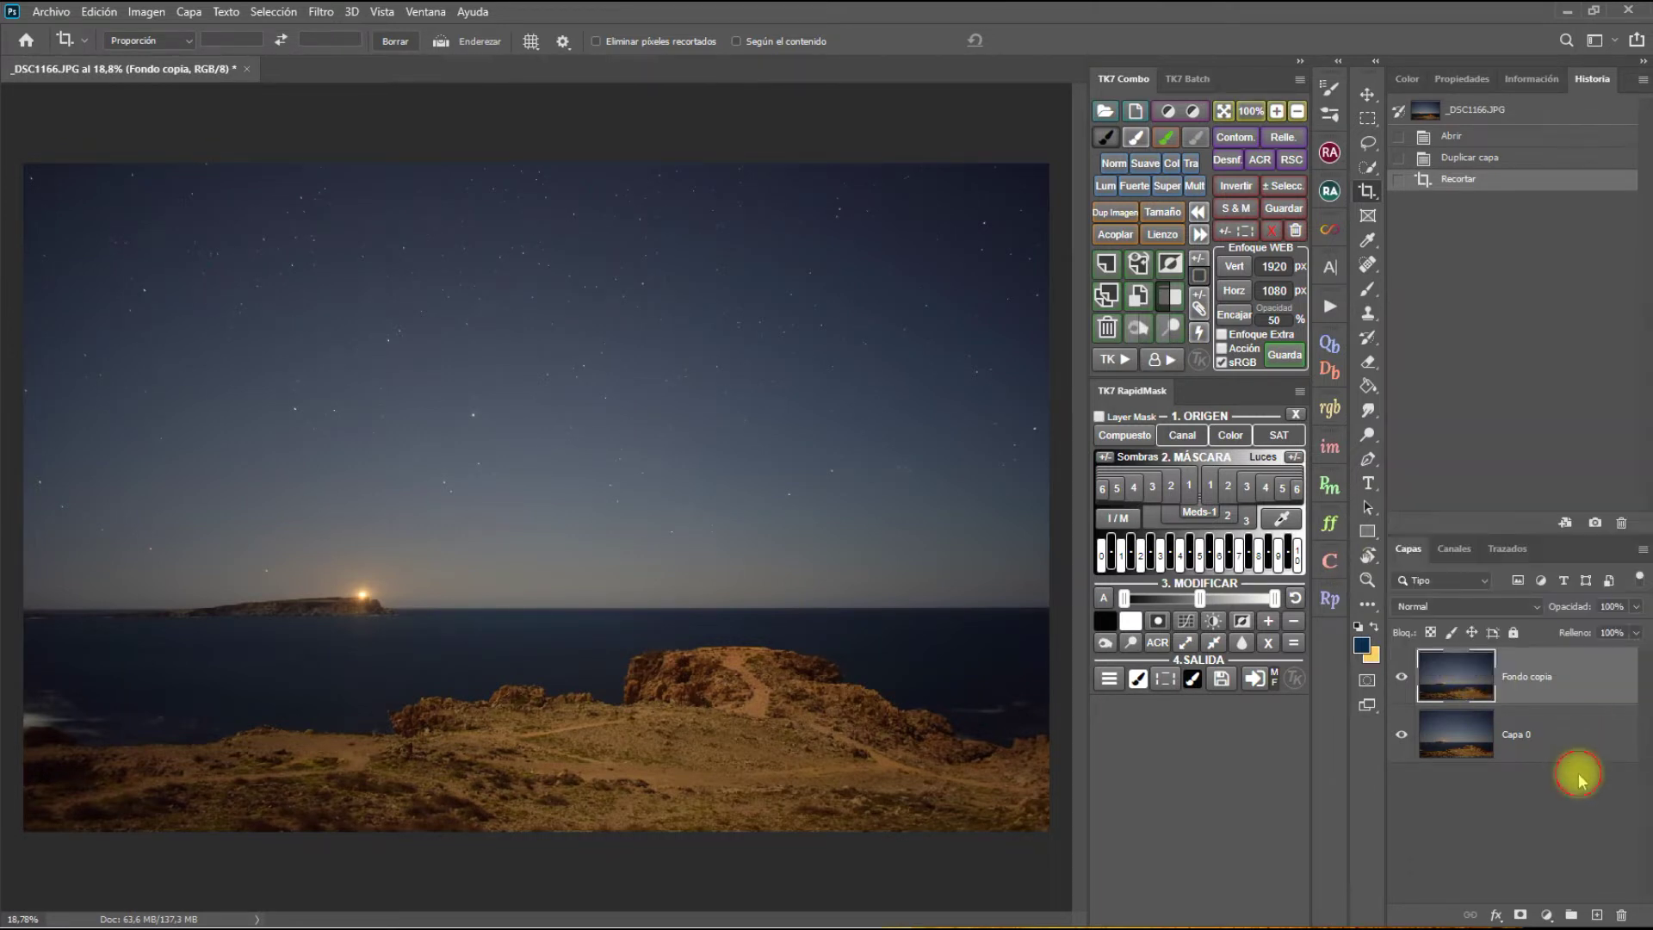
right_click(1470, 676)
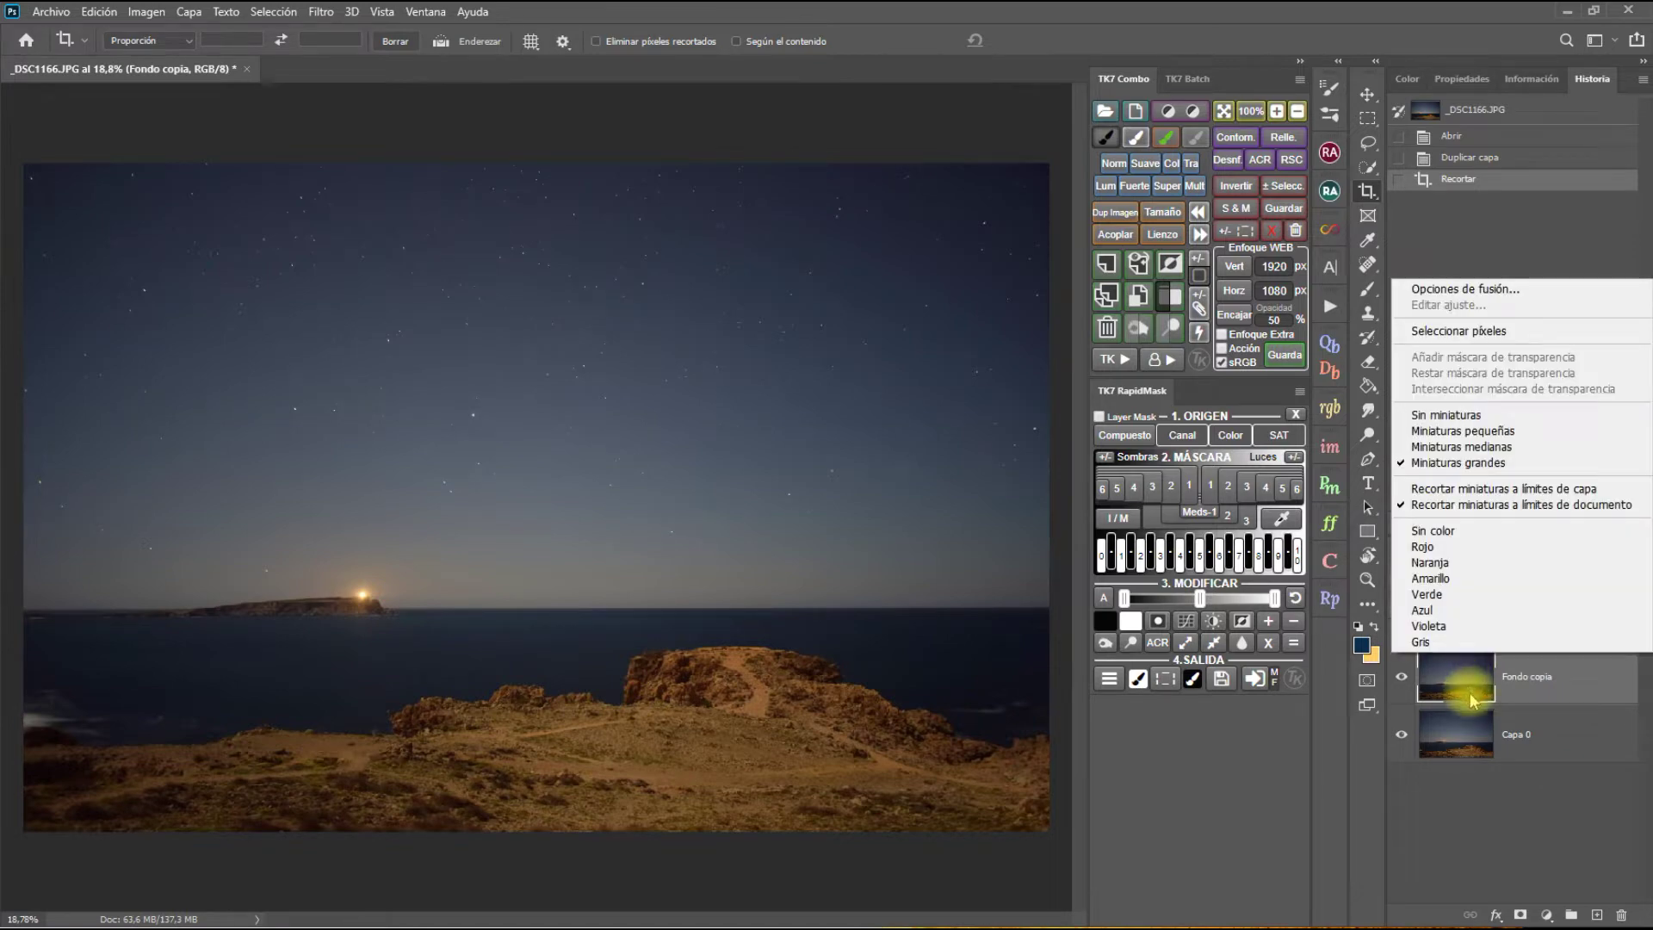
left_click(351, 18)
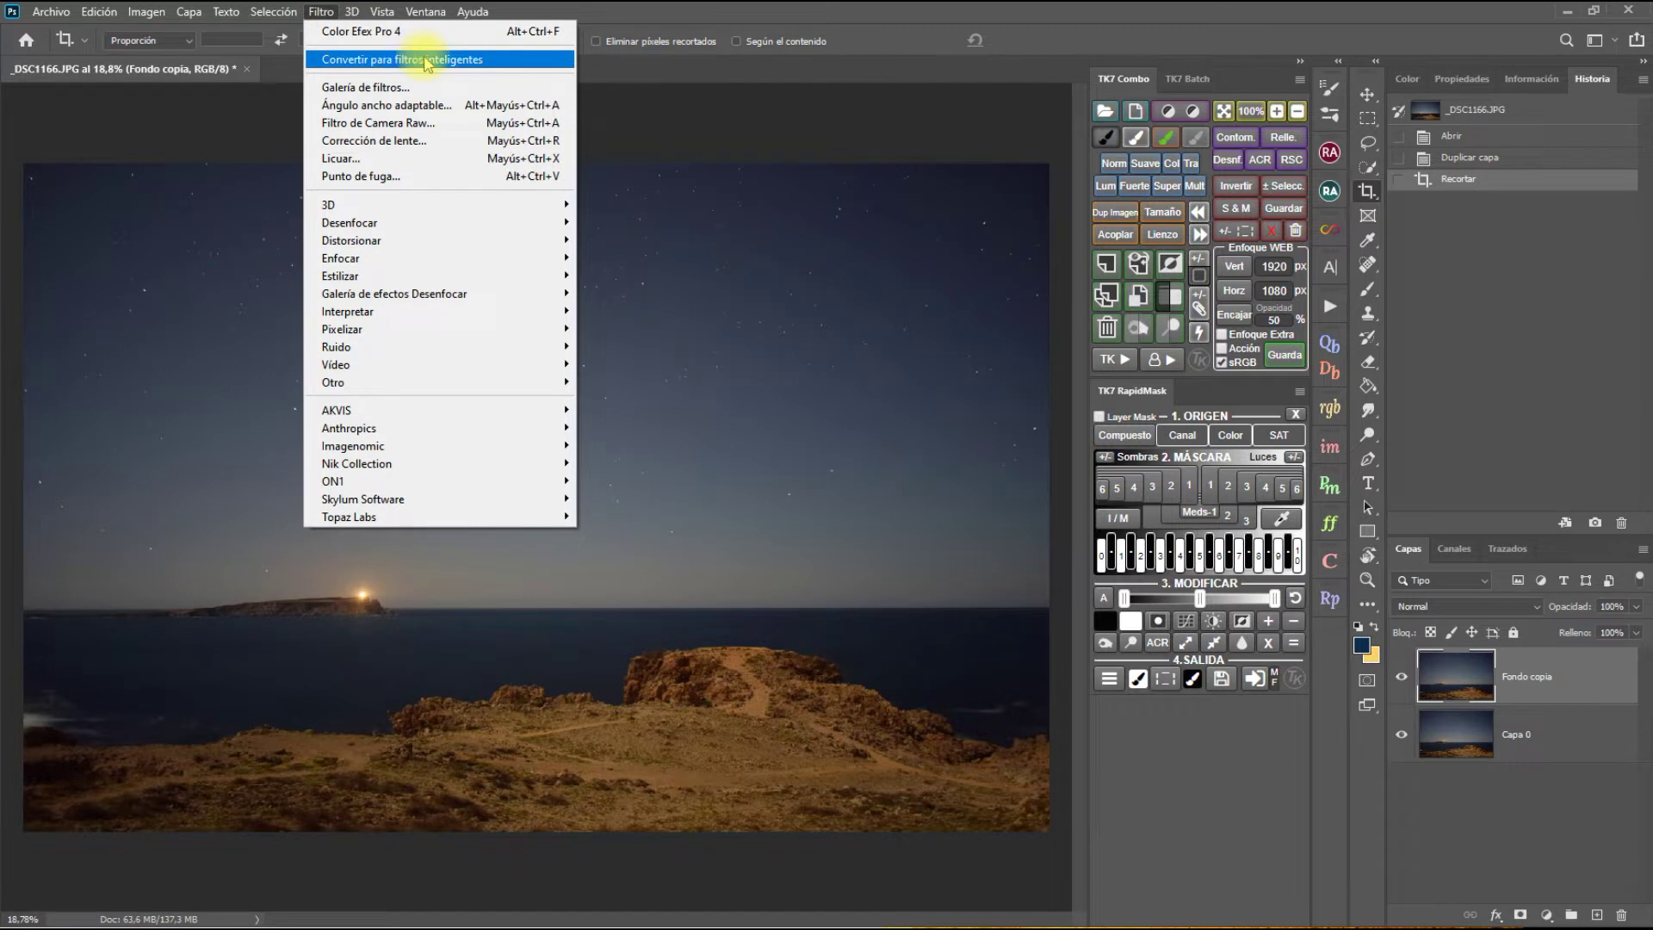
left_click(425, 59)
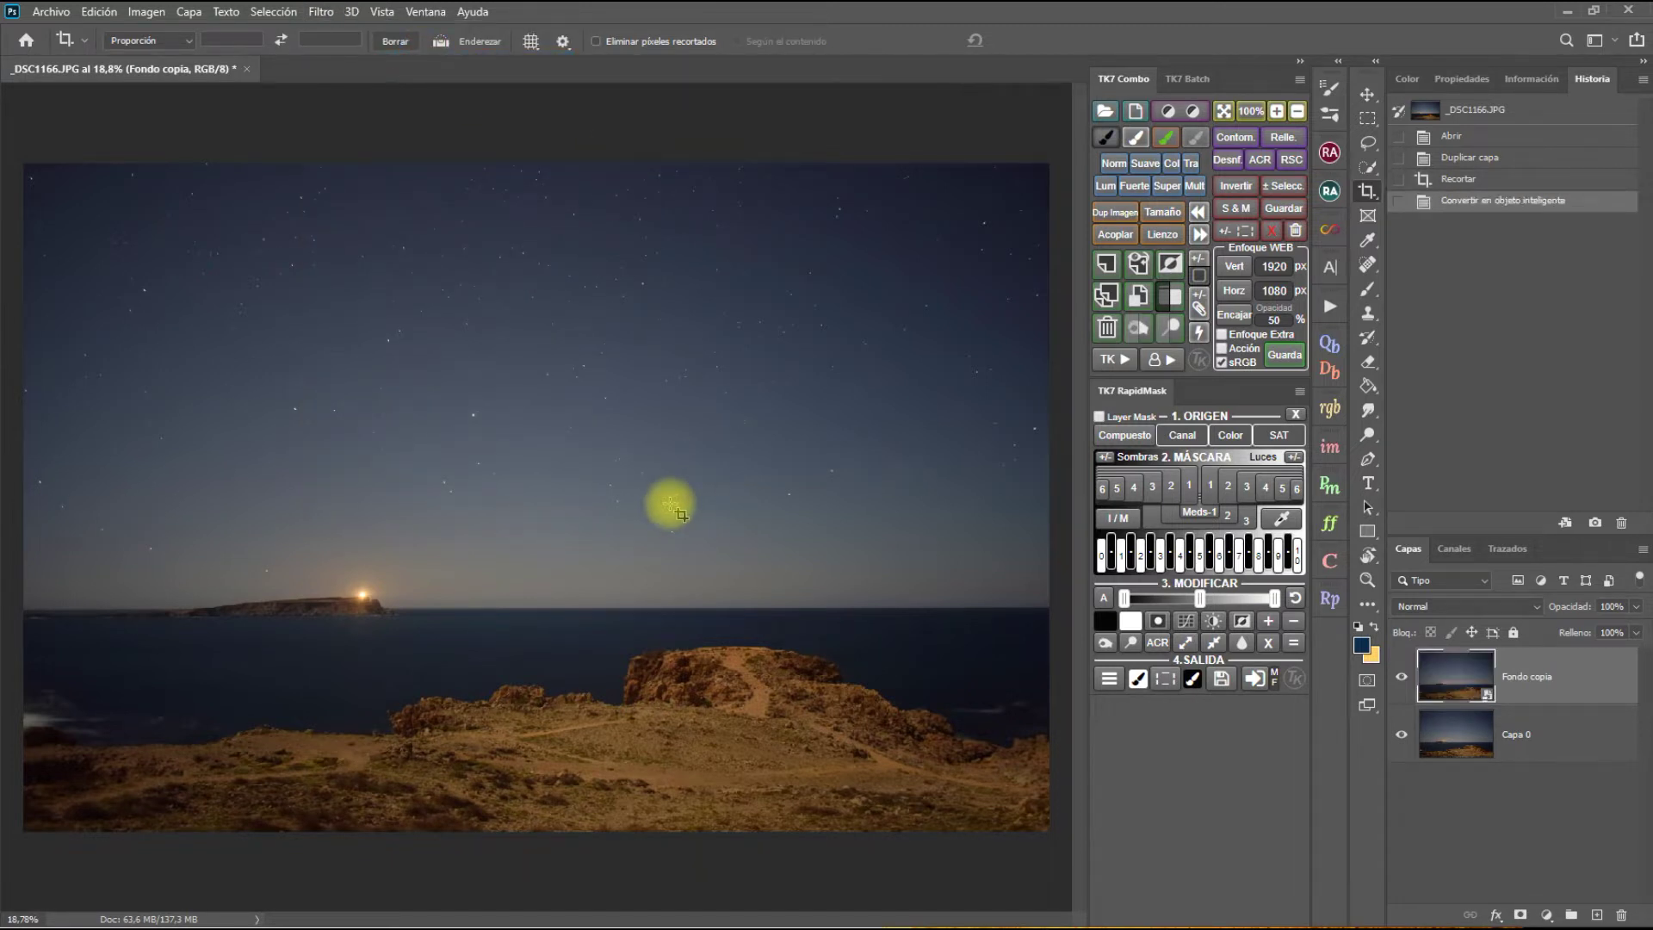
left_click(1259, 159)
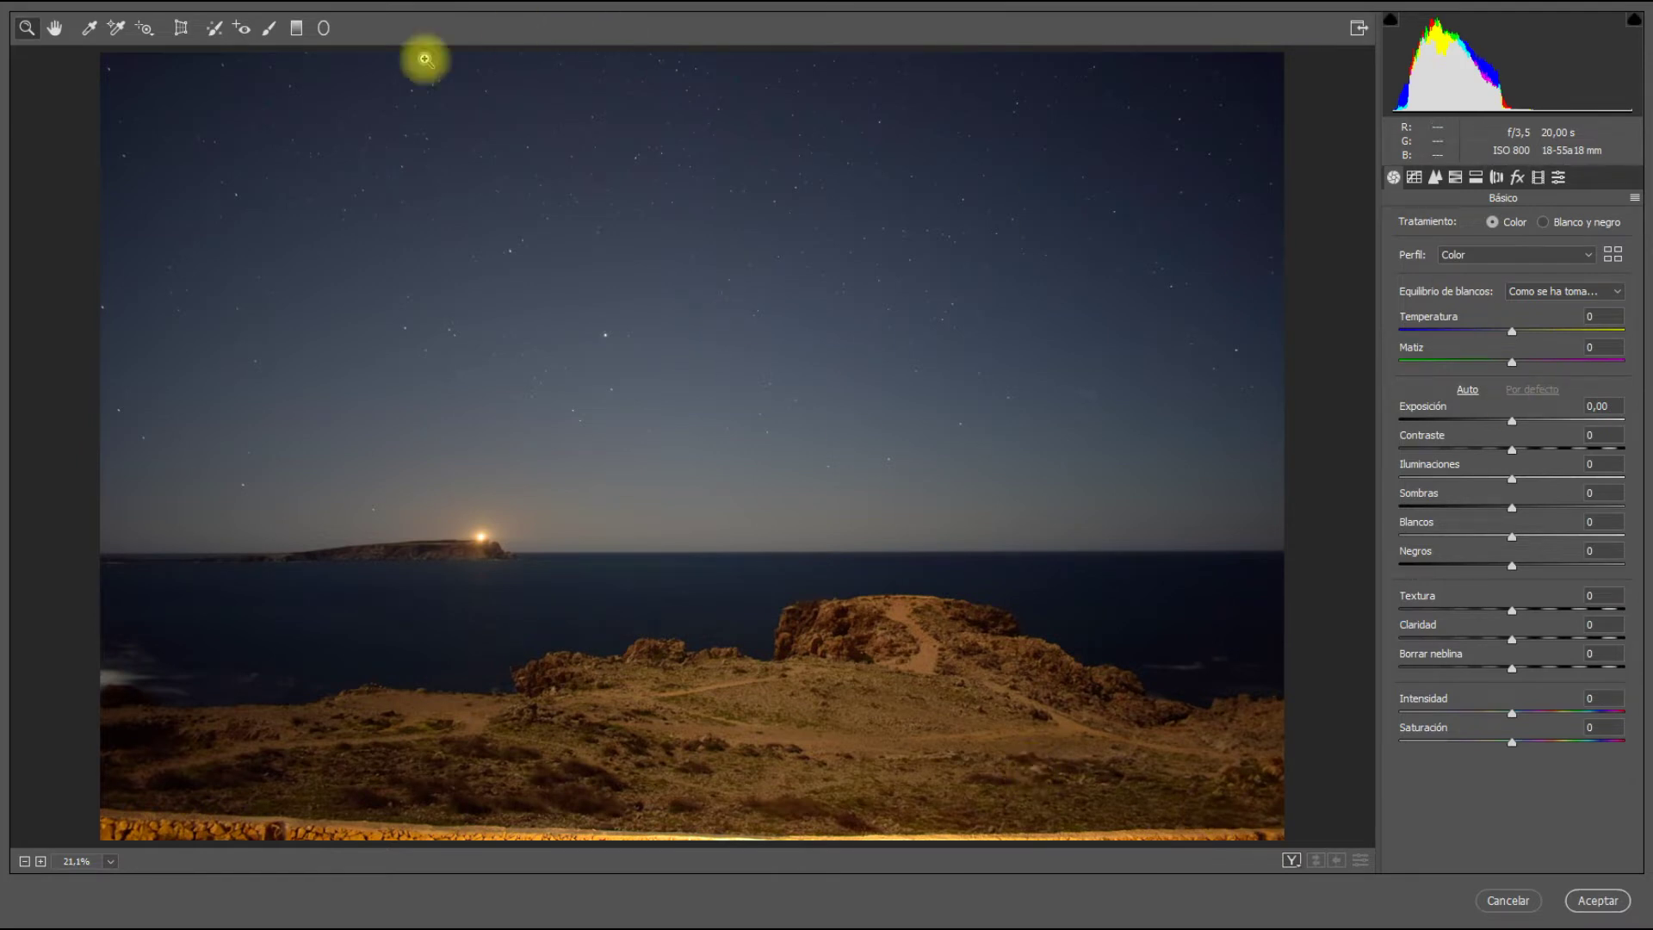
- Draw a graduated filter over the sky, reset its settings, and check its mask
left_click(295, 33)
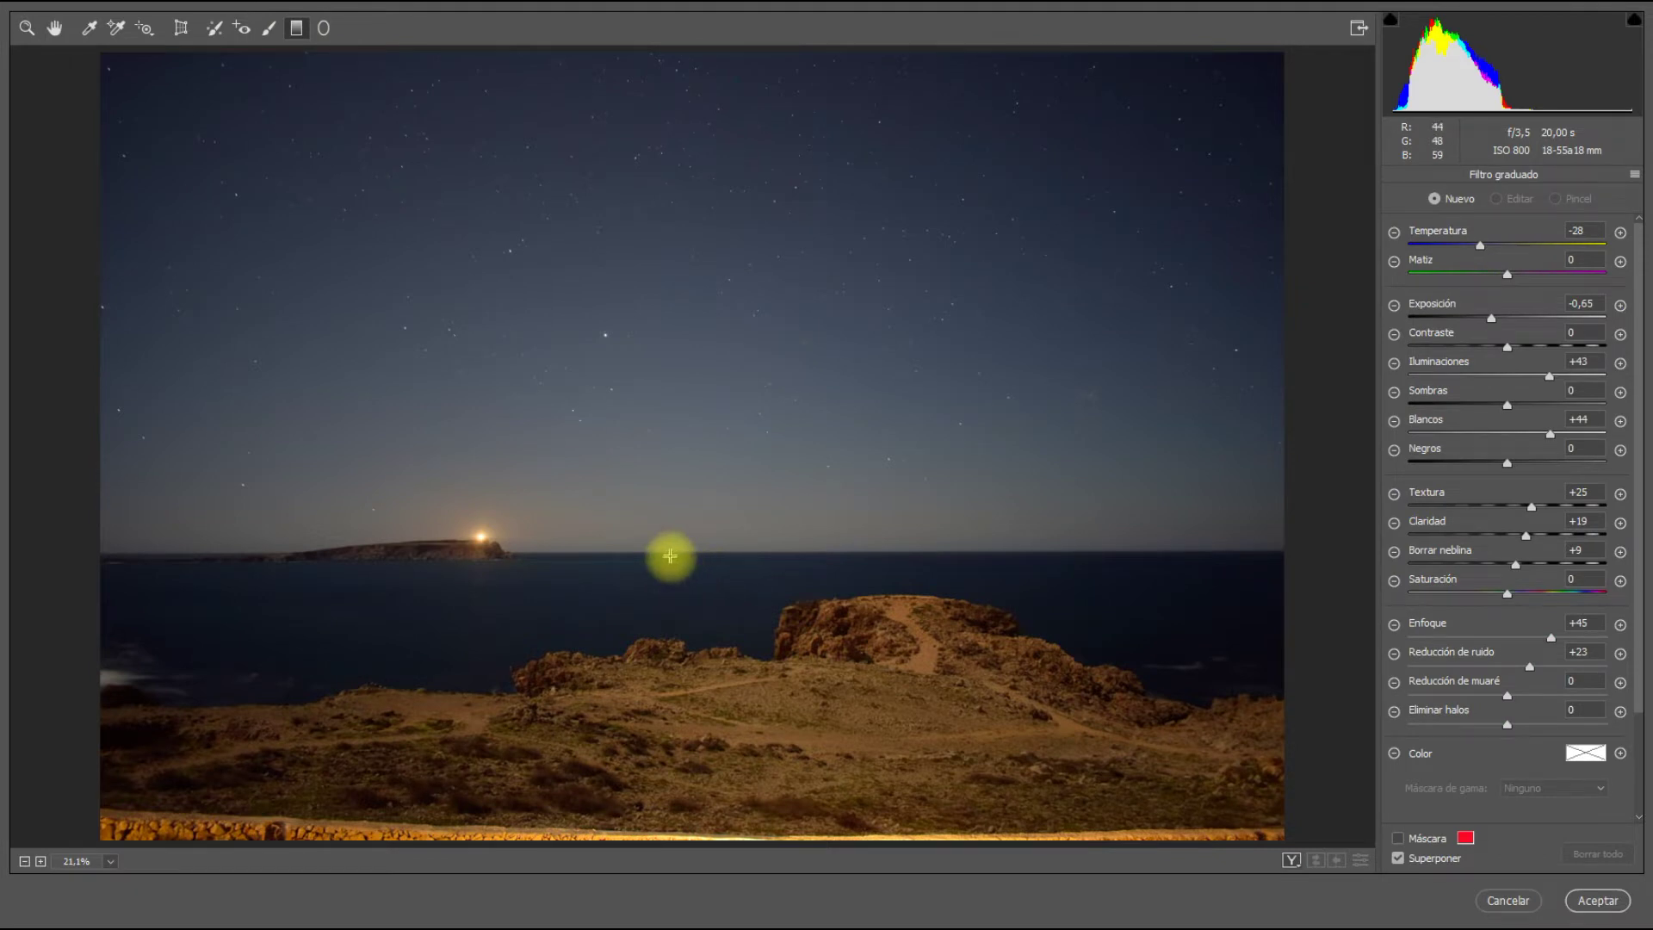
left_click_drag(667, 551, 671, 657)
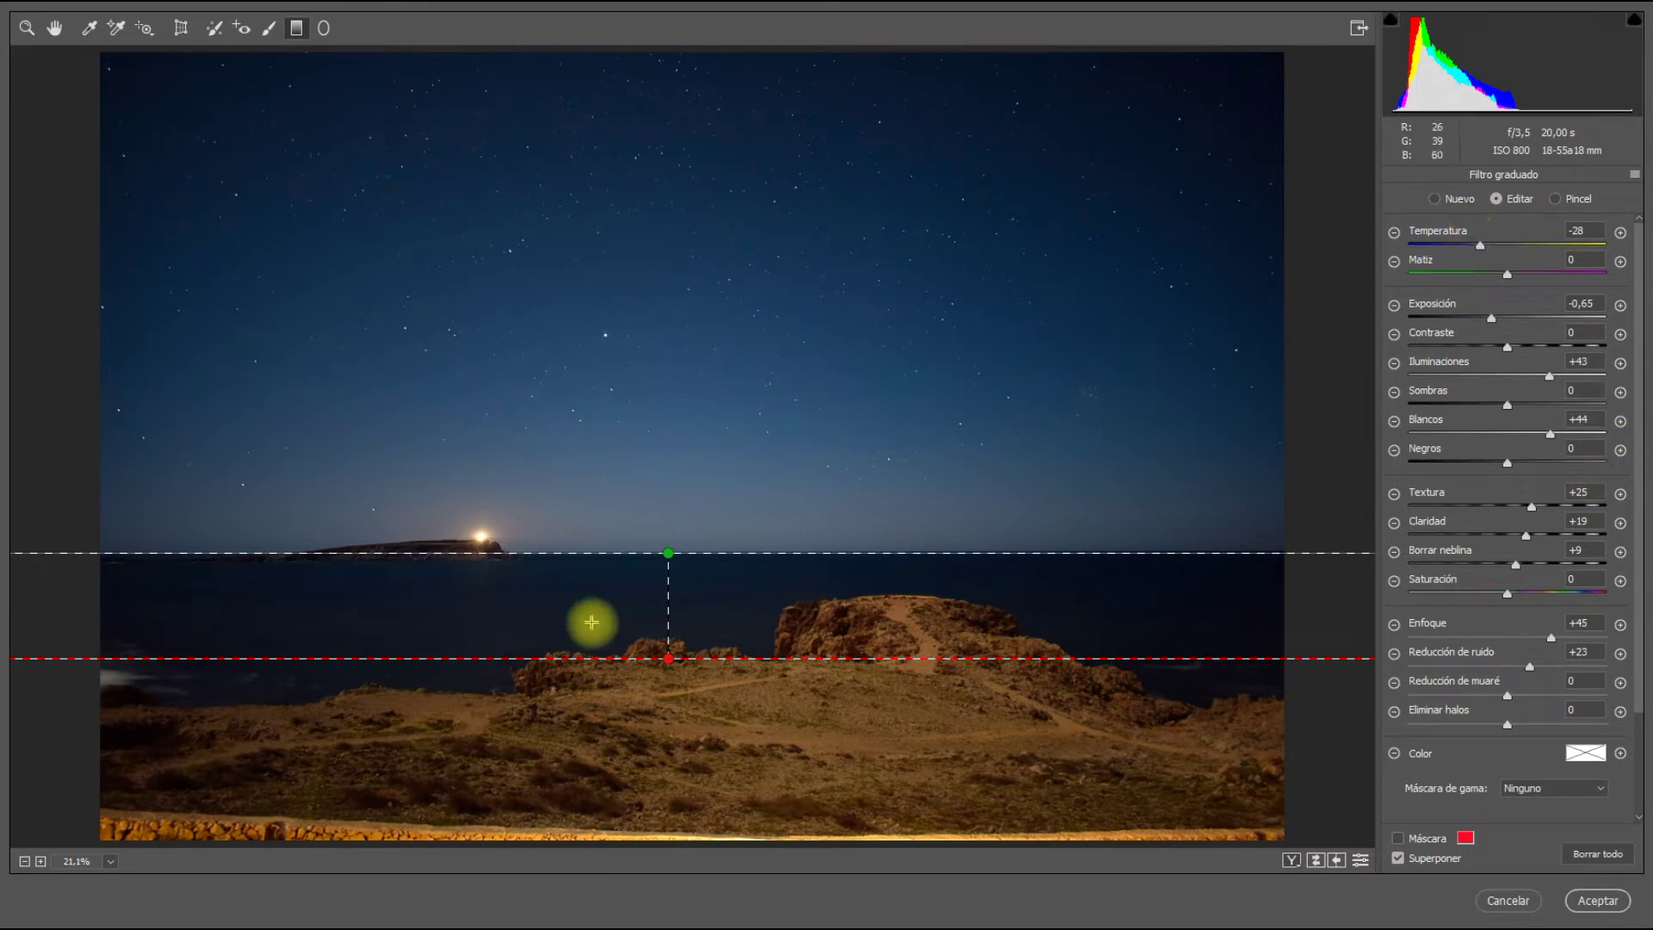
left_click(1634, 174)
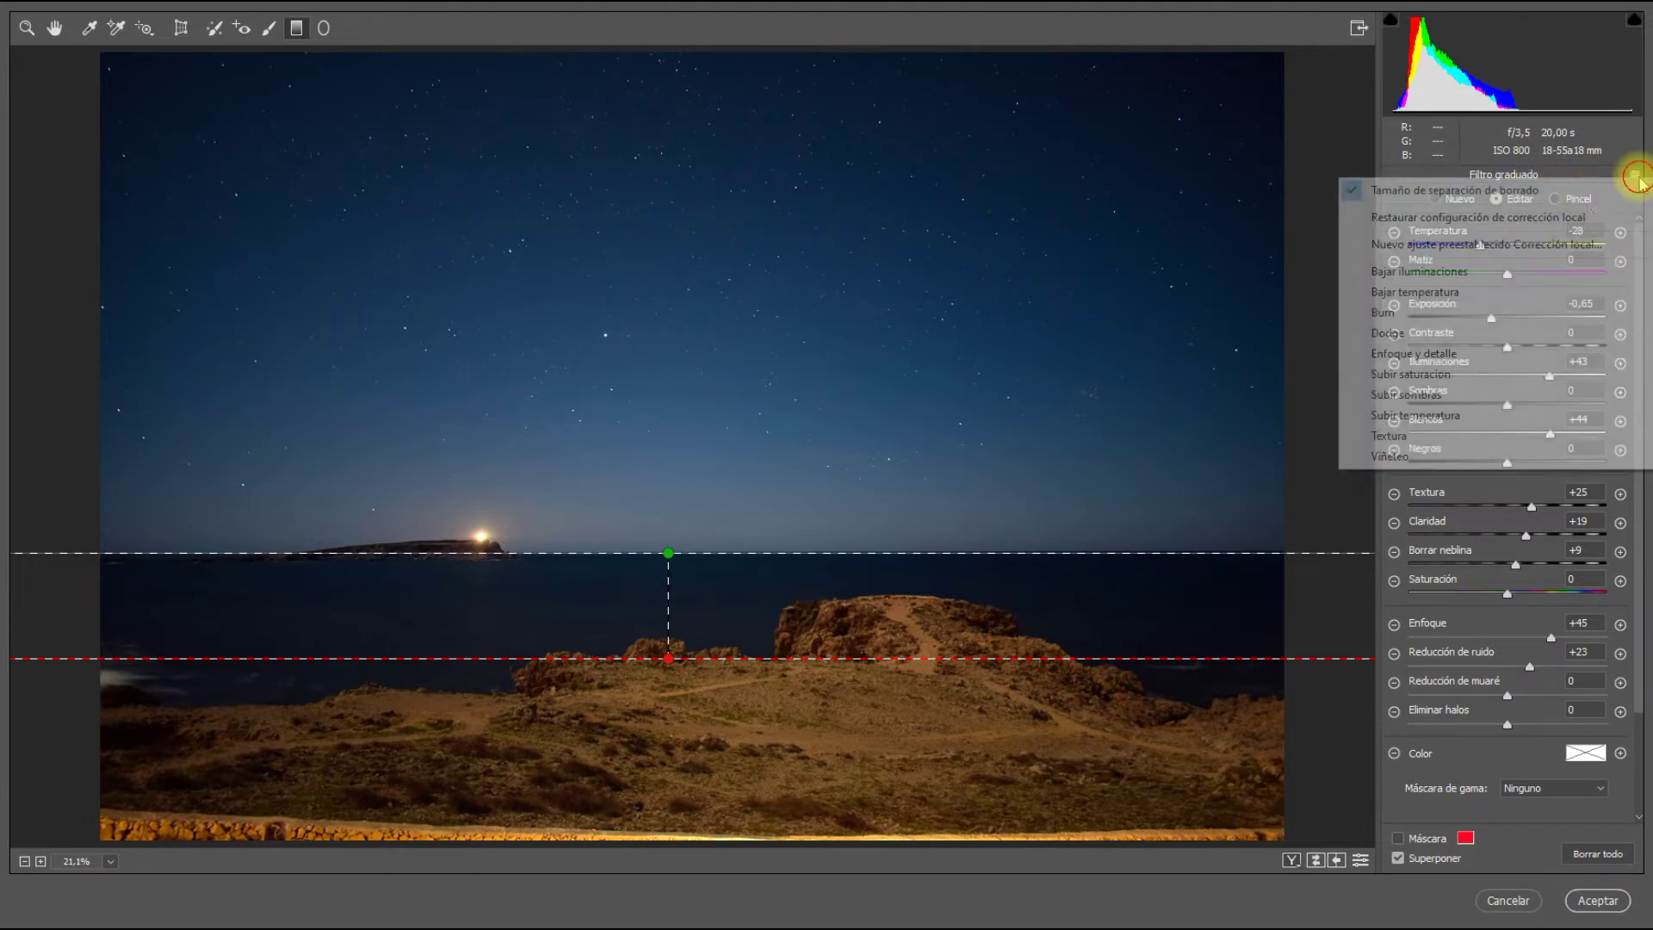
left_click(1531, 219)
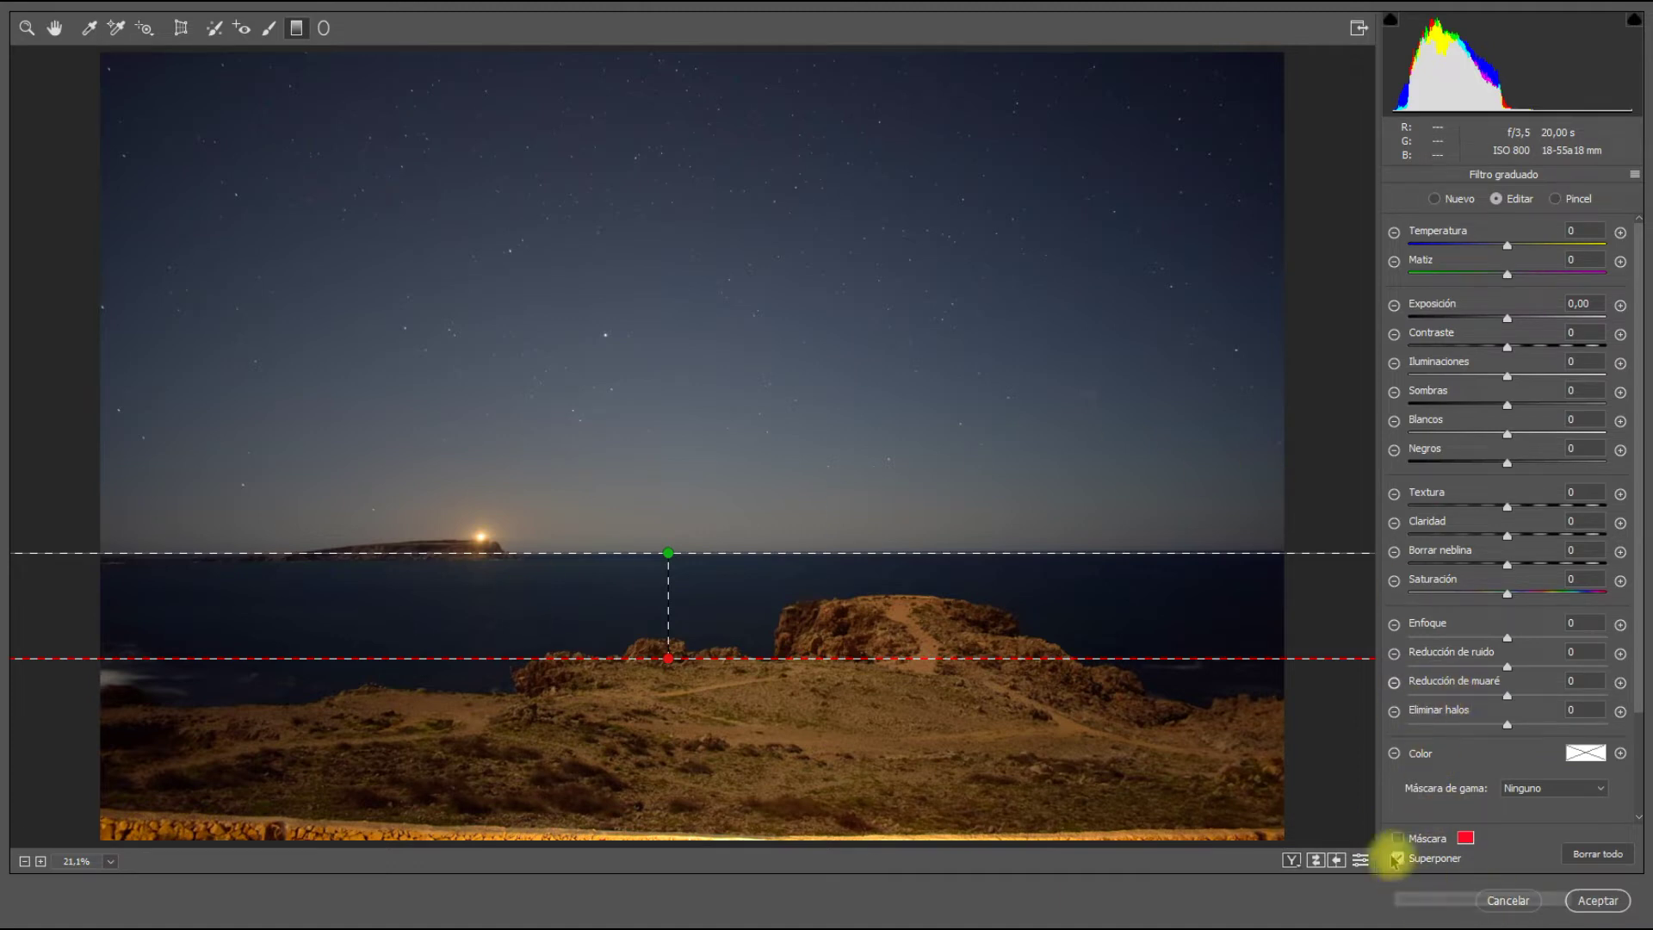
left_click(1397, 837)
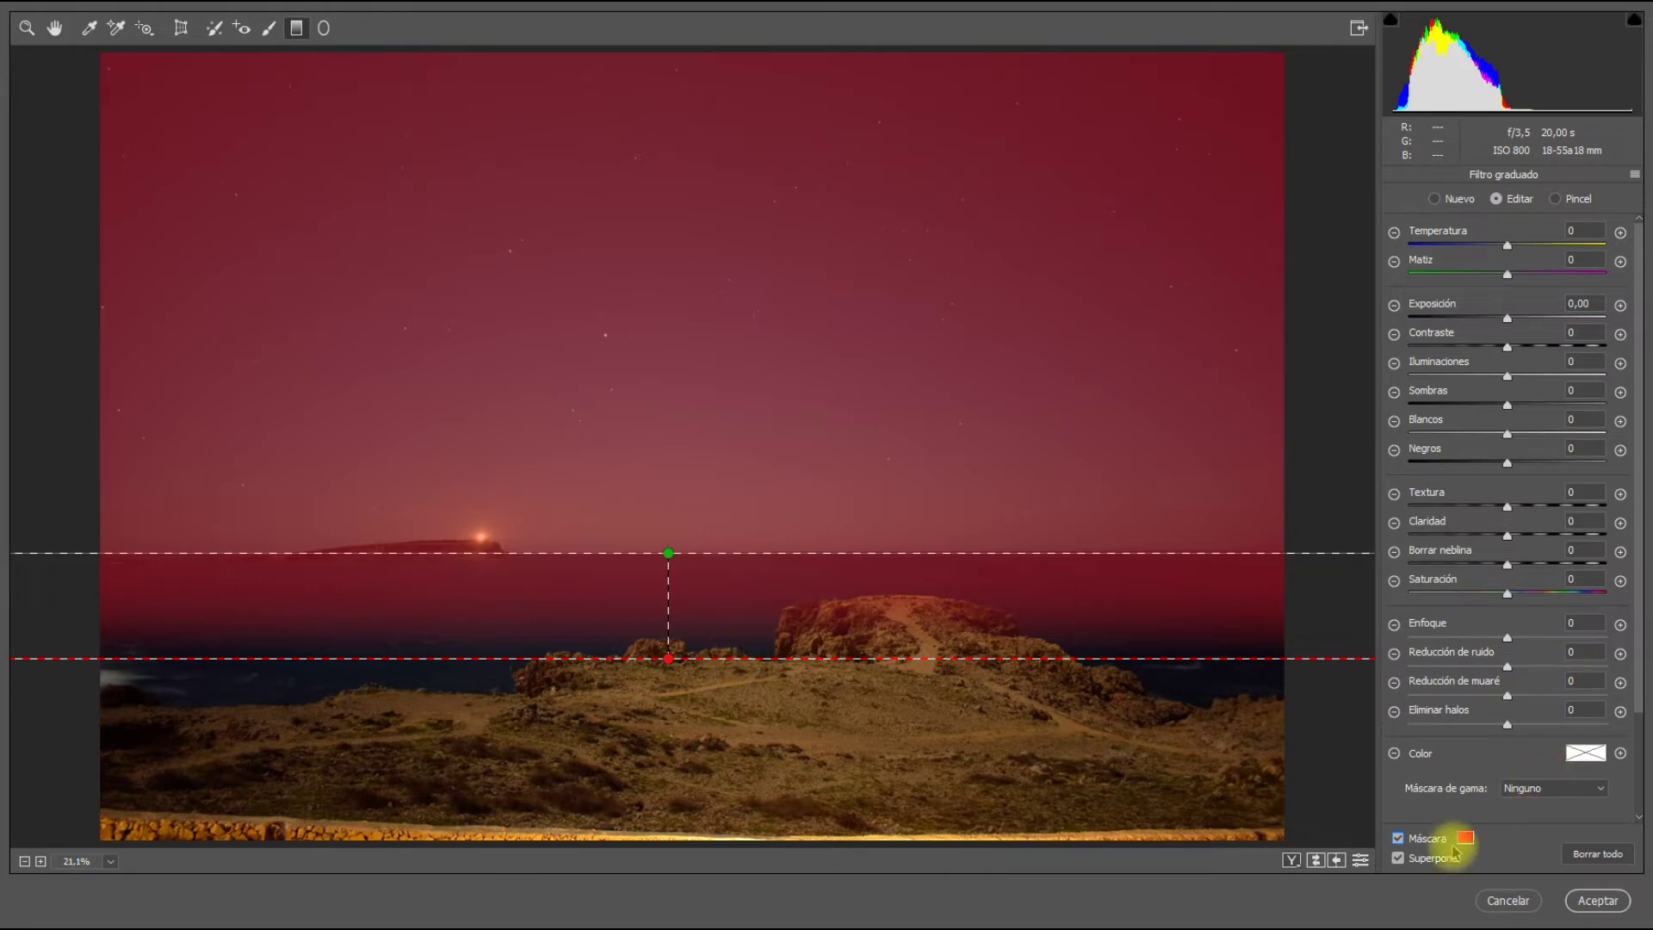
left_click(1397, 839)
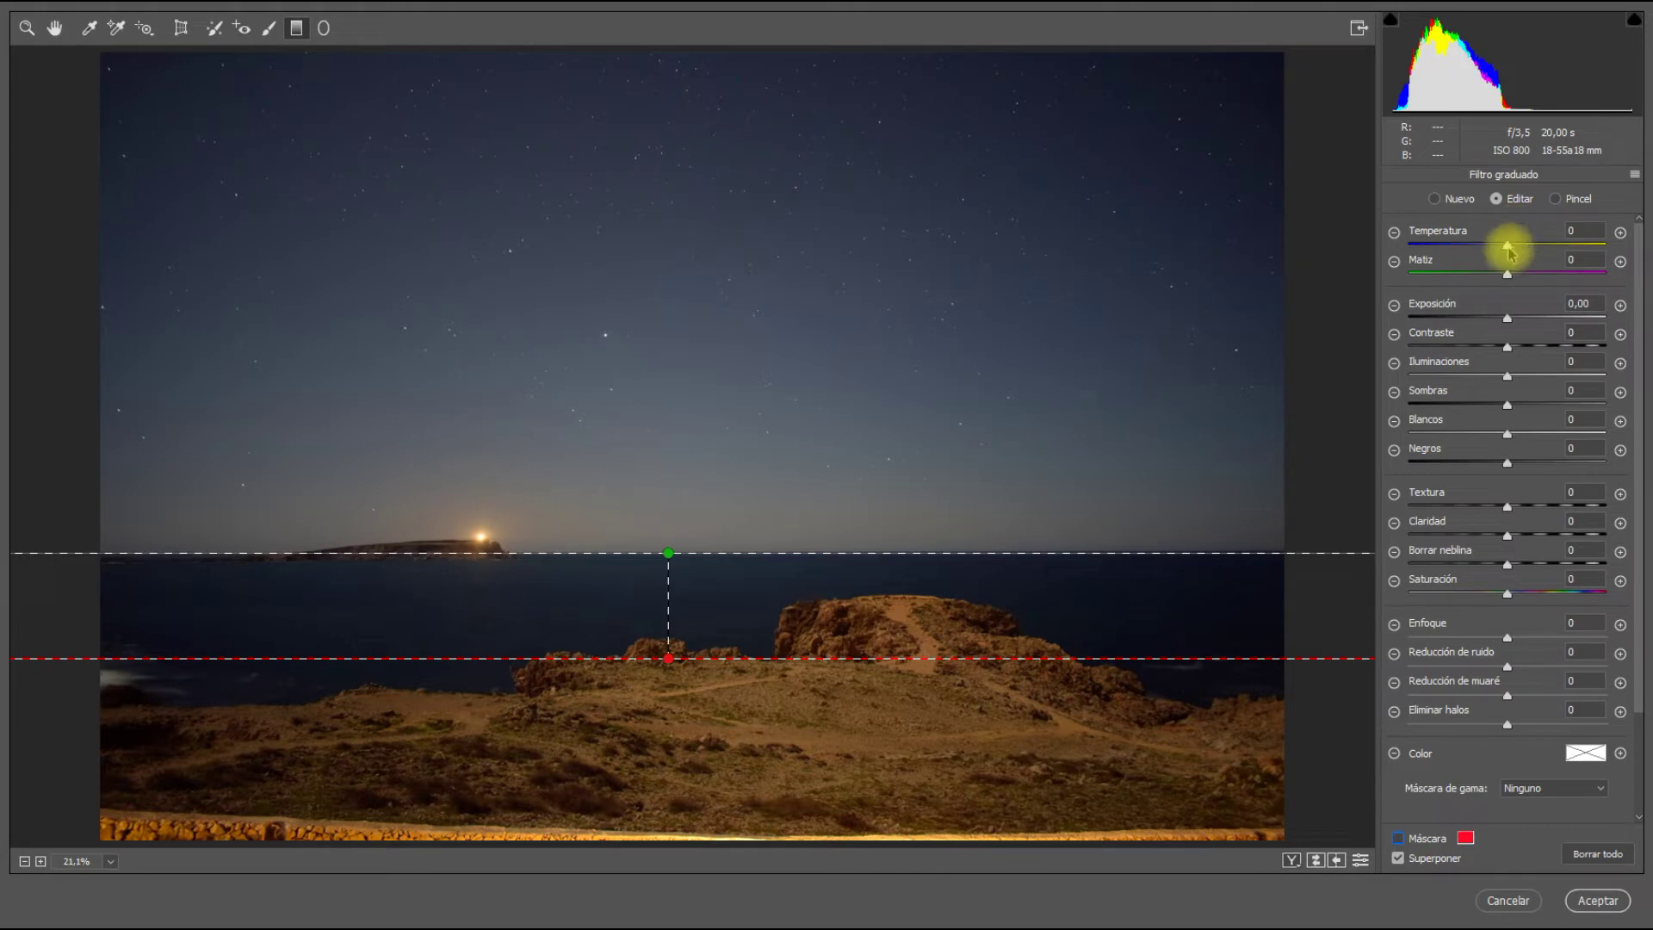
- Set the sky filter to temperature -27, exposure -0,20, highlights +40, whites +10, sharpening +50, noise reduction +32
left_click_drag(1507, 252, 1488, 257)
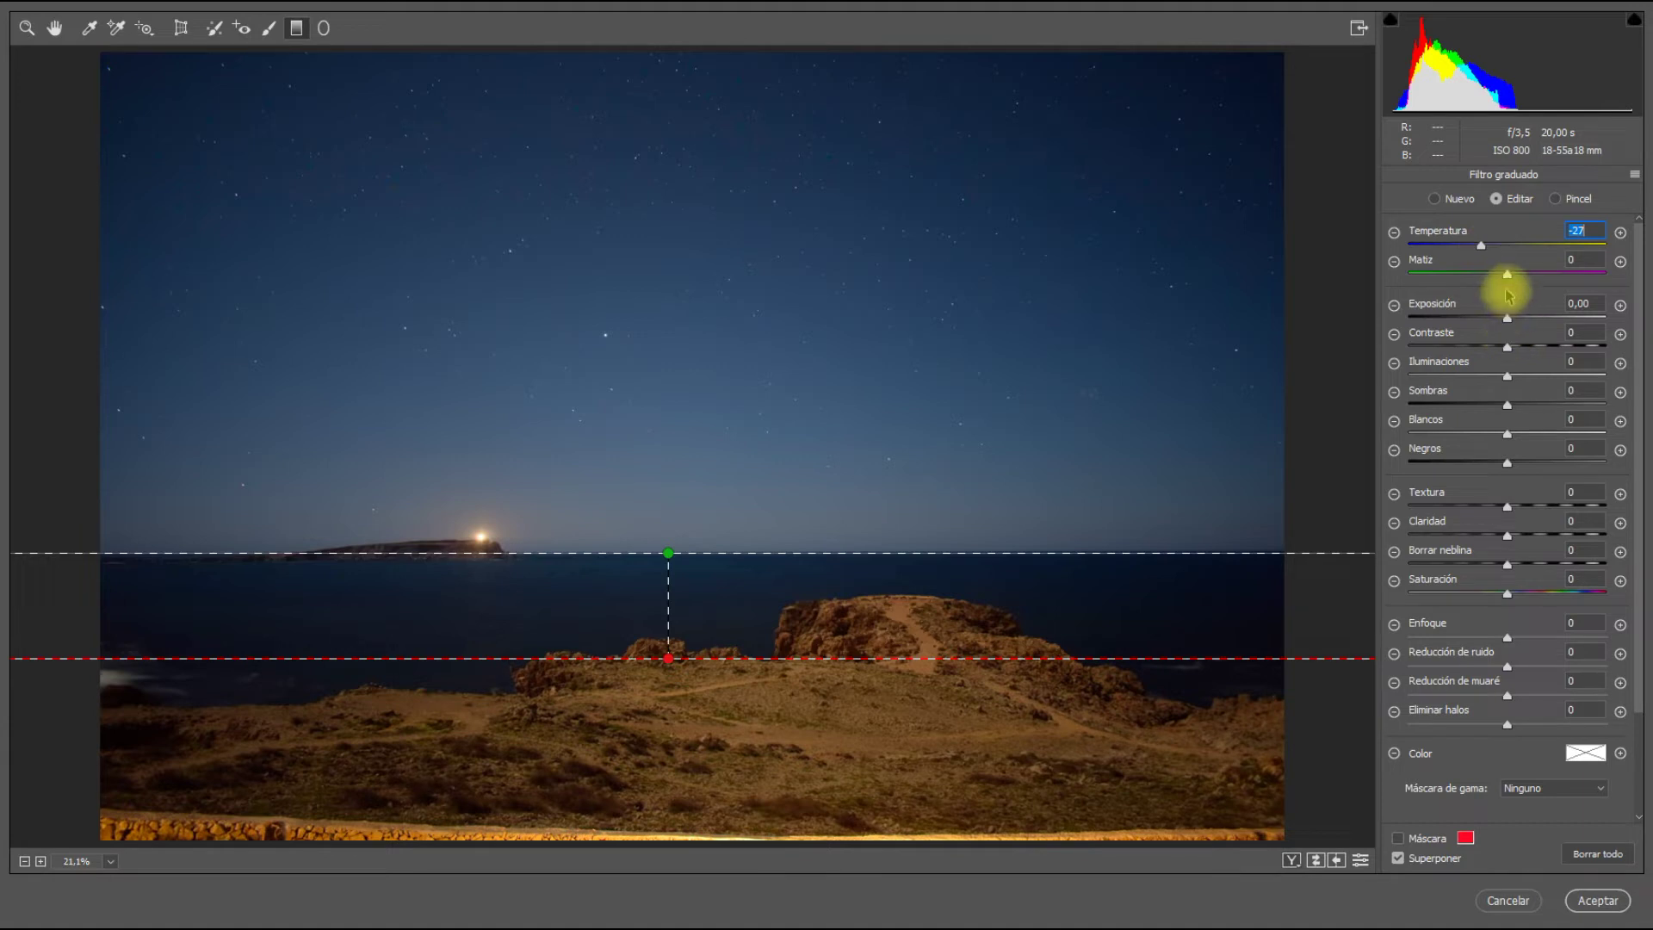
left_click_drag(1506, 325, 1504, 325)
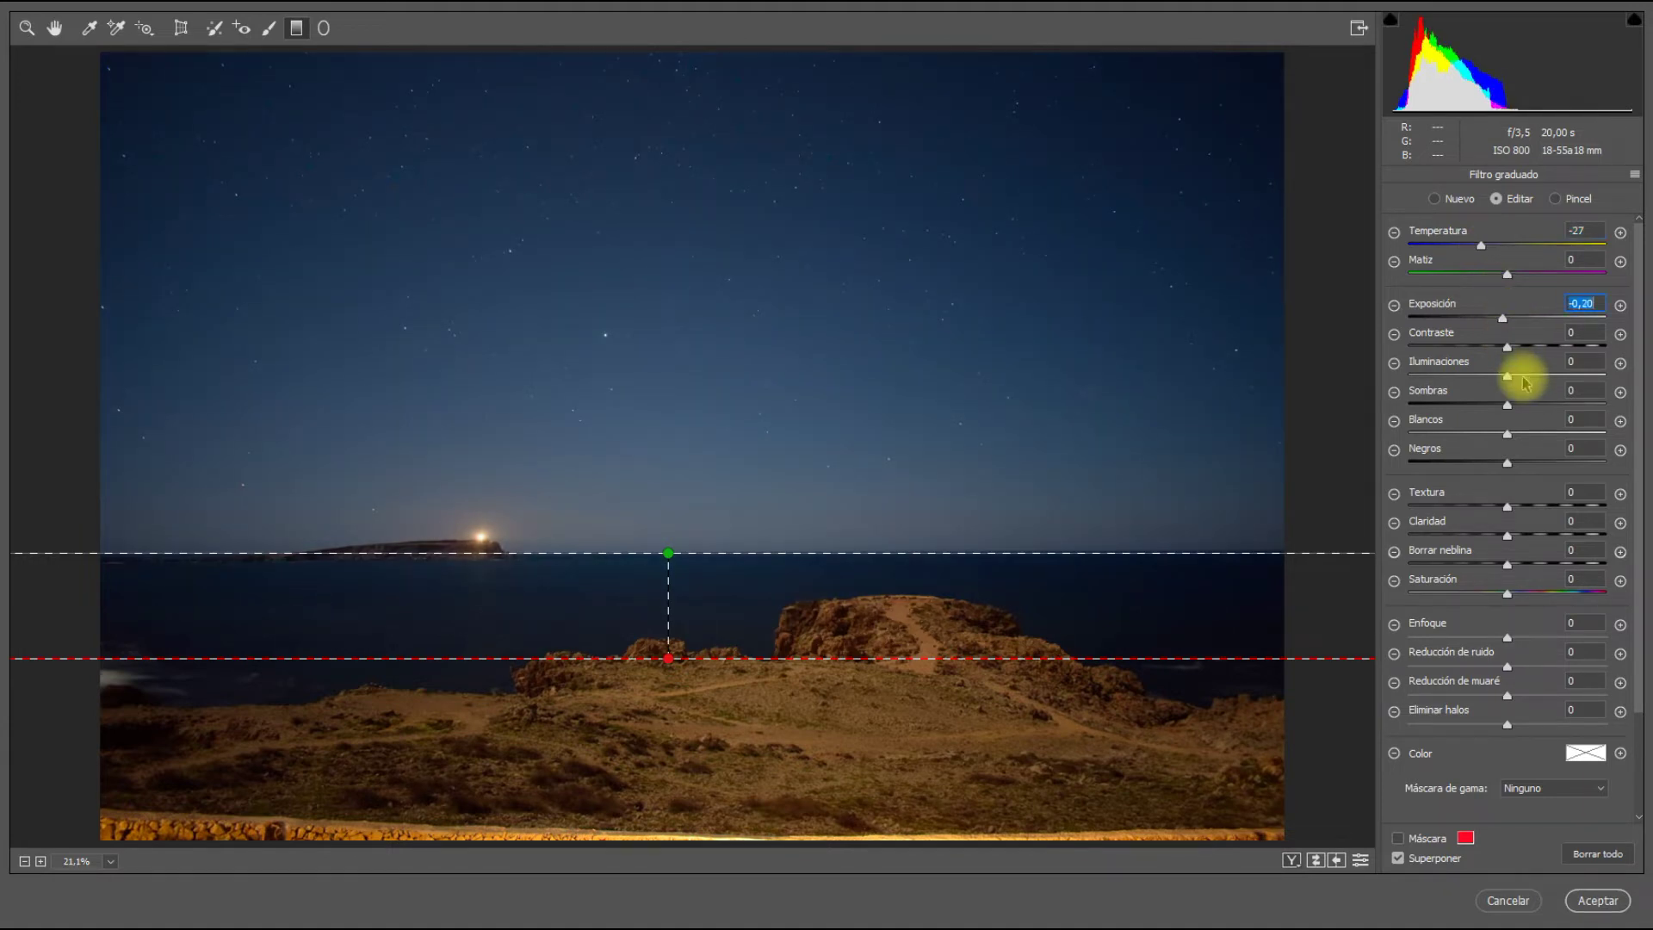
left_click_drag(1507, 378, 1539, 384)
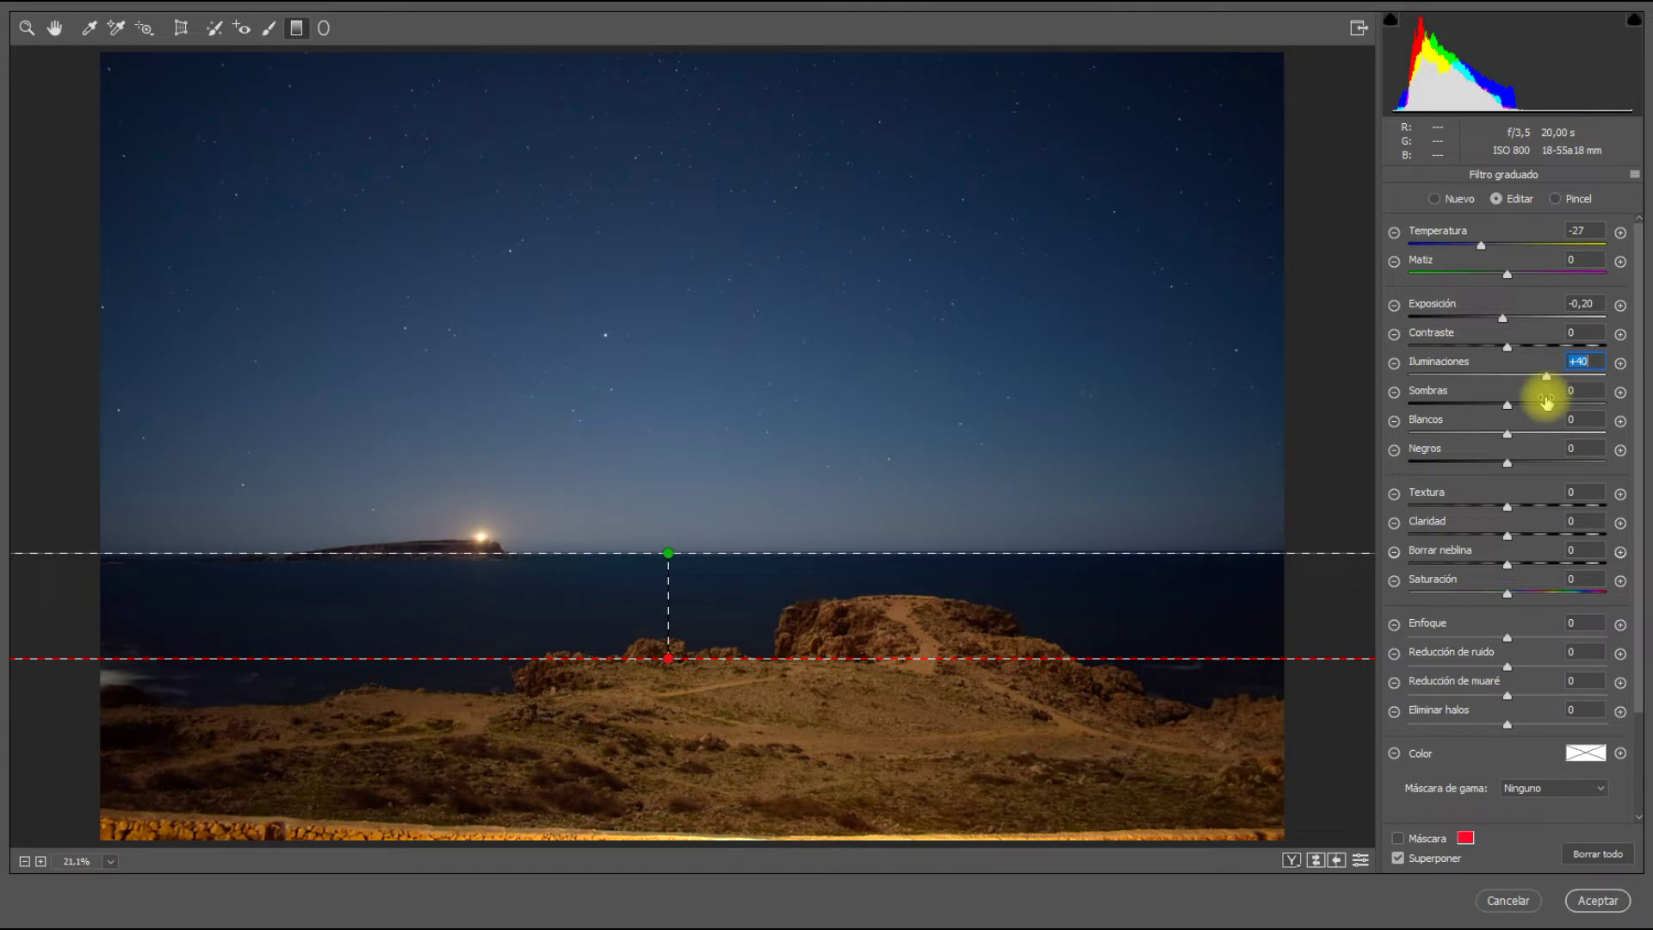
left_click_drag(1506, 435, 1520, 441)
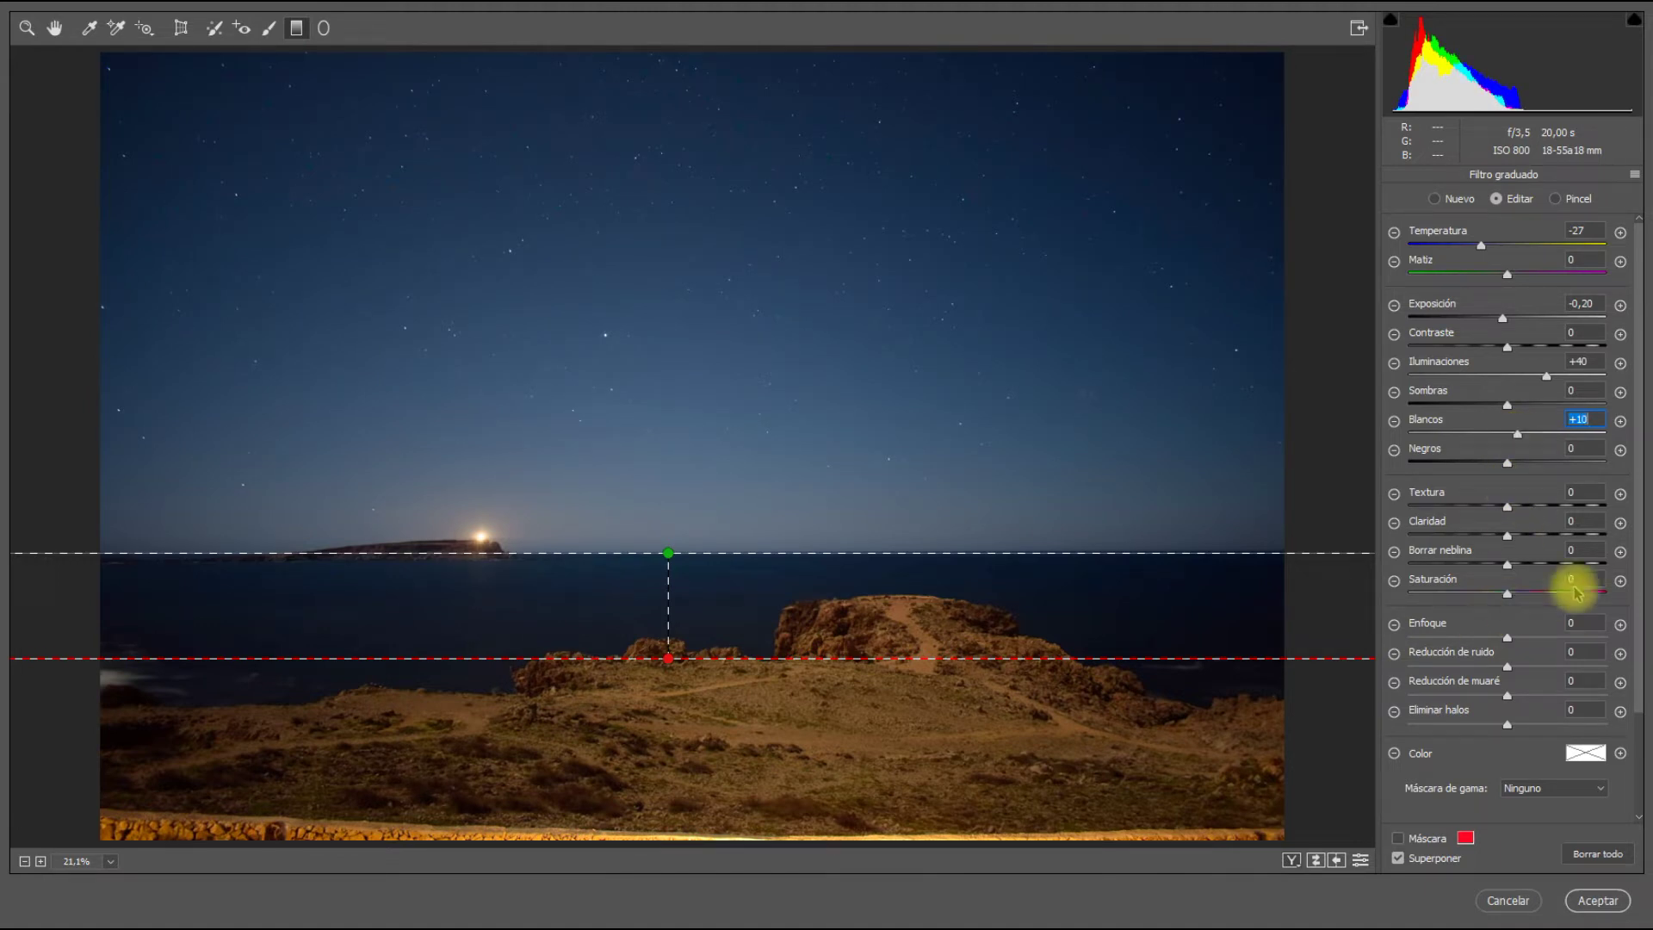
left_click_drag(1507, 637, 1550, 637)
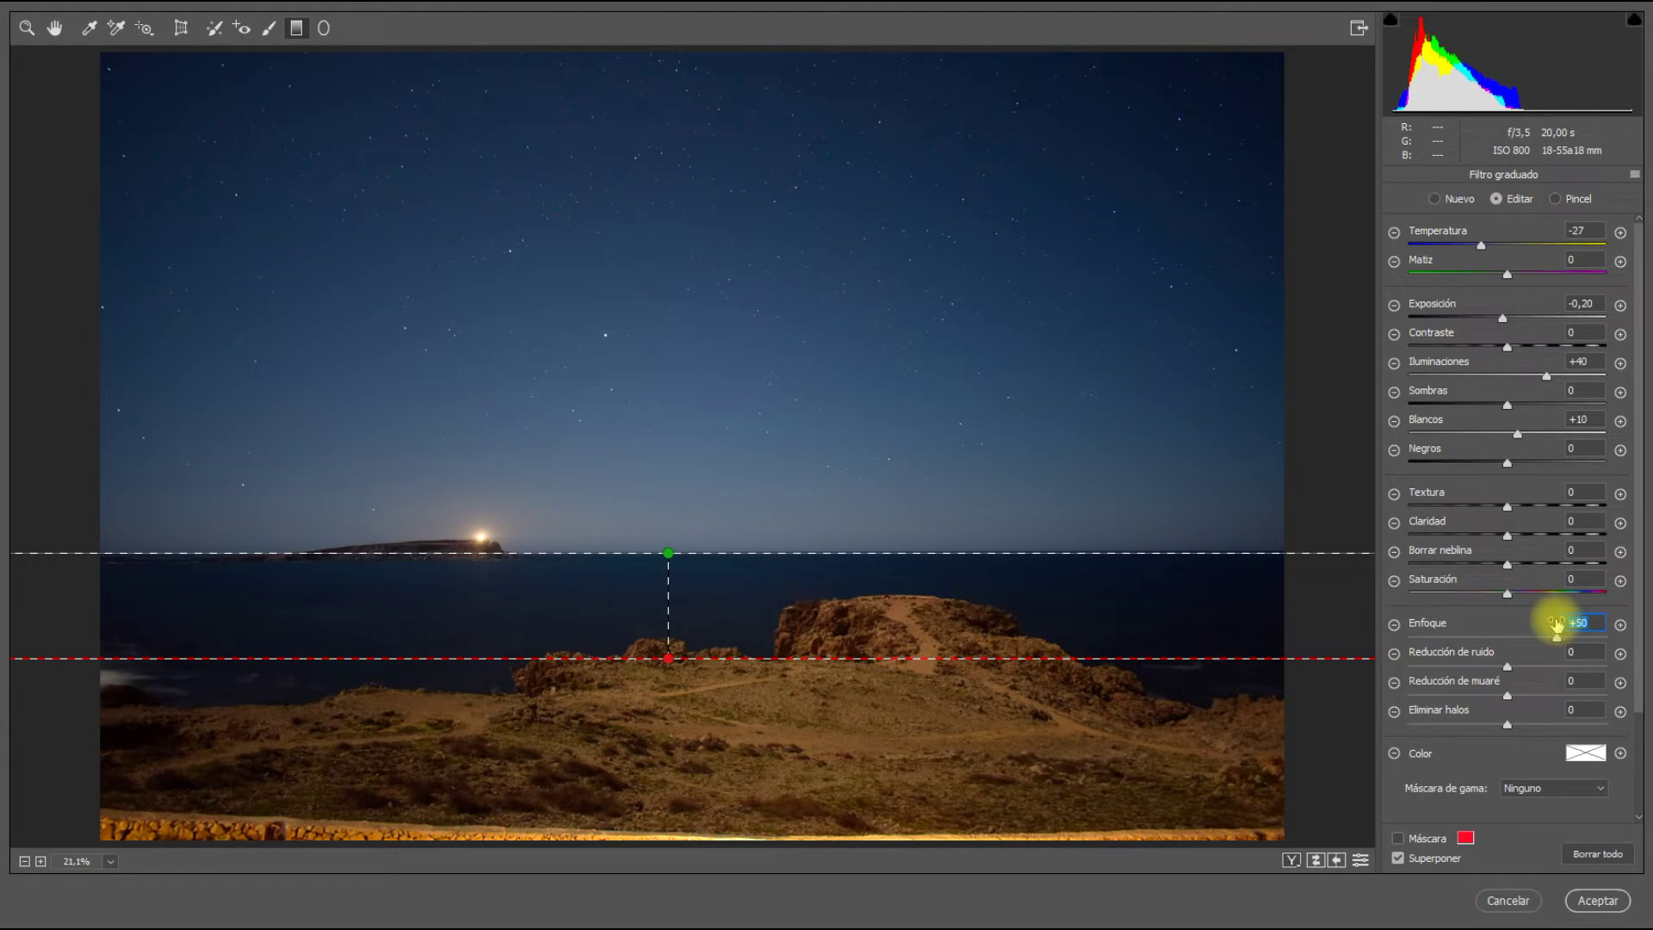
left_click_drag(1507, 668, 1538, 680)
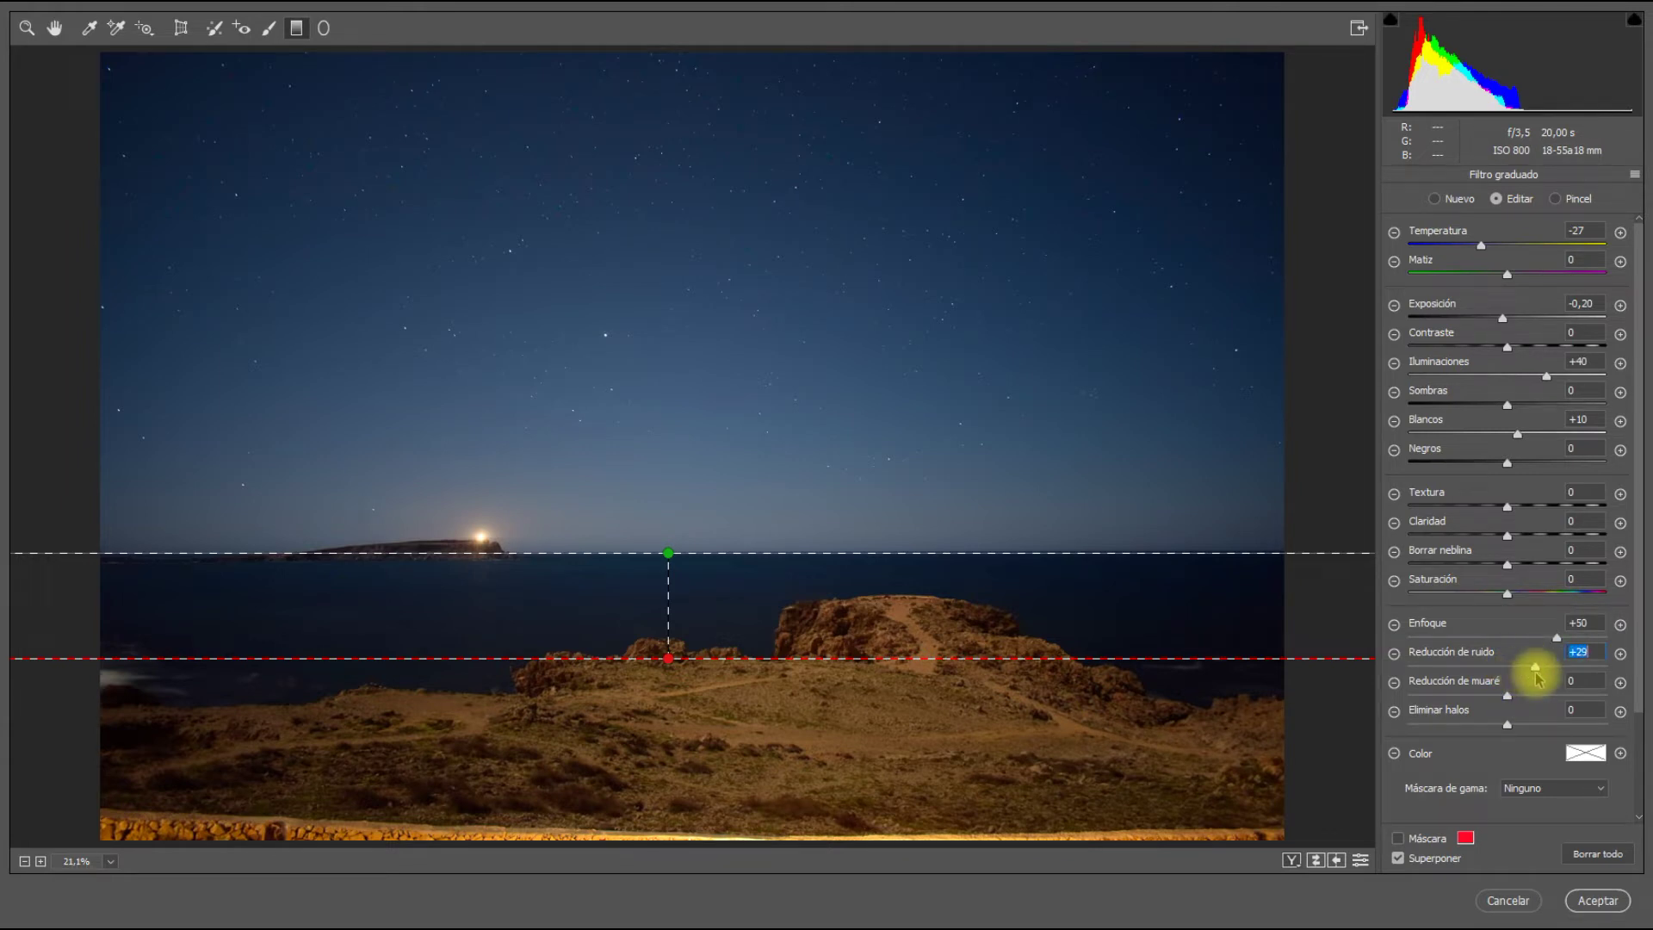
left_click_drag(1539, 678, 1555, 686)
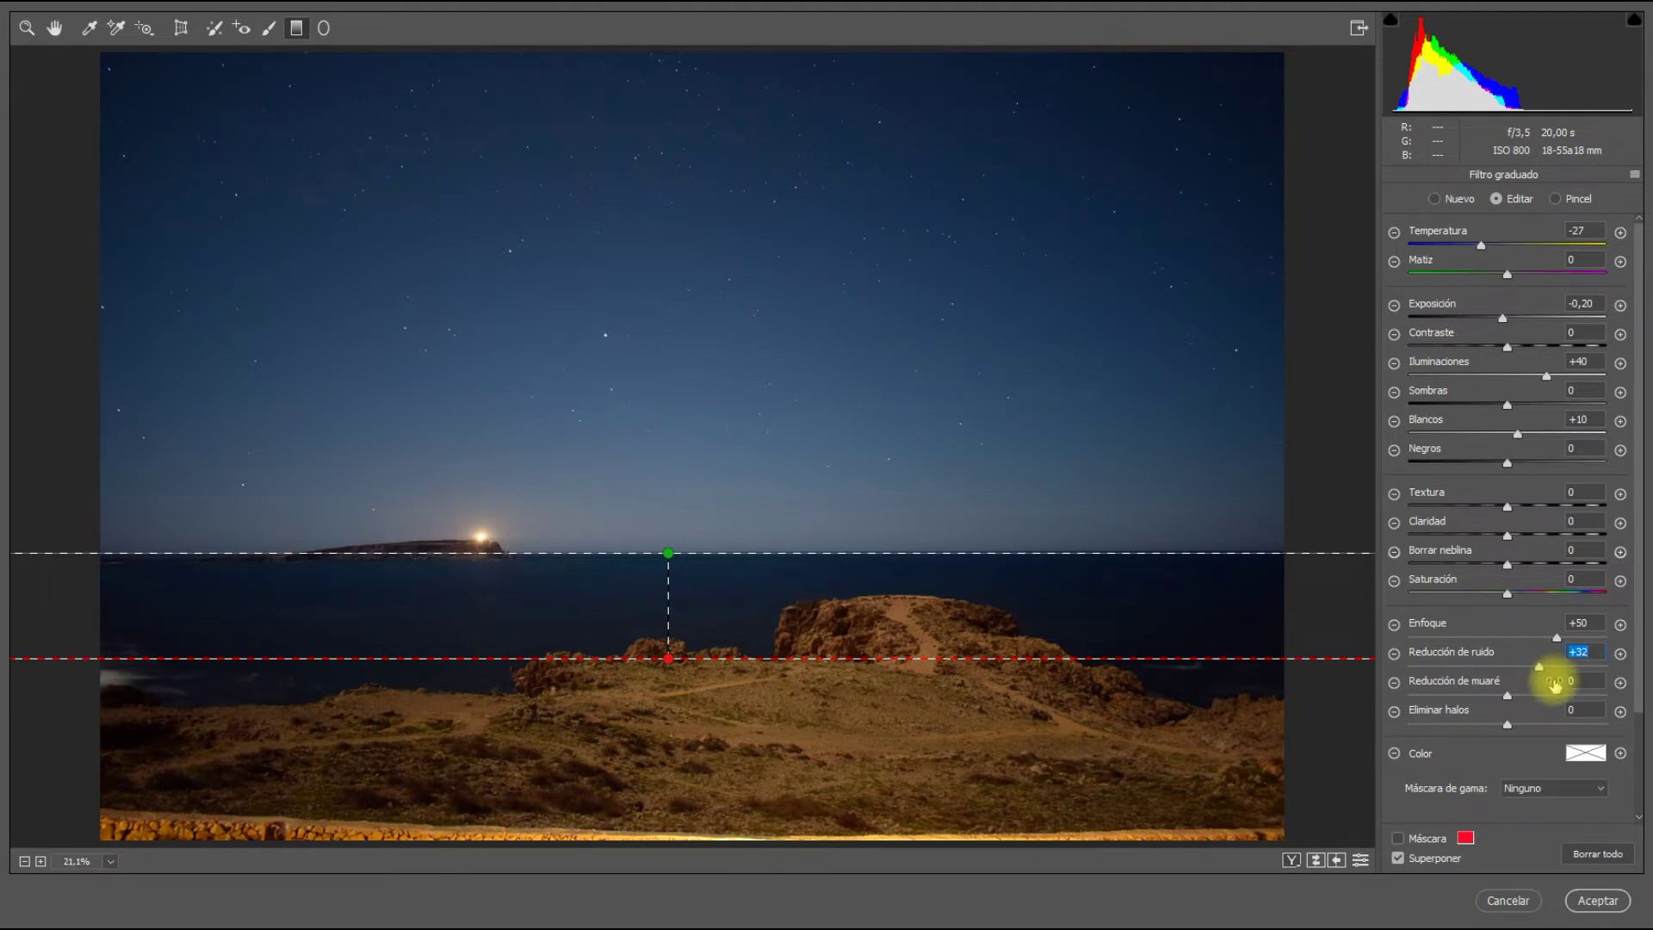
left_click(1453, 203)
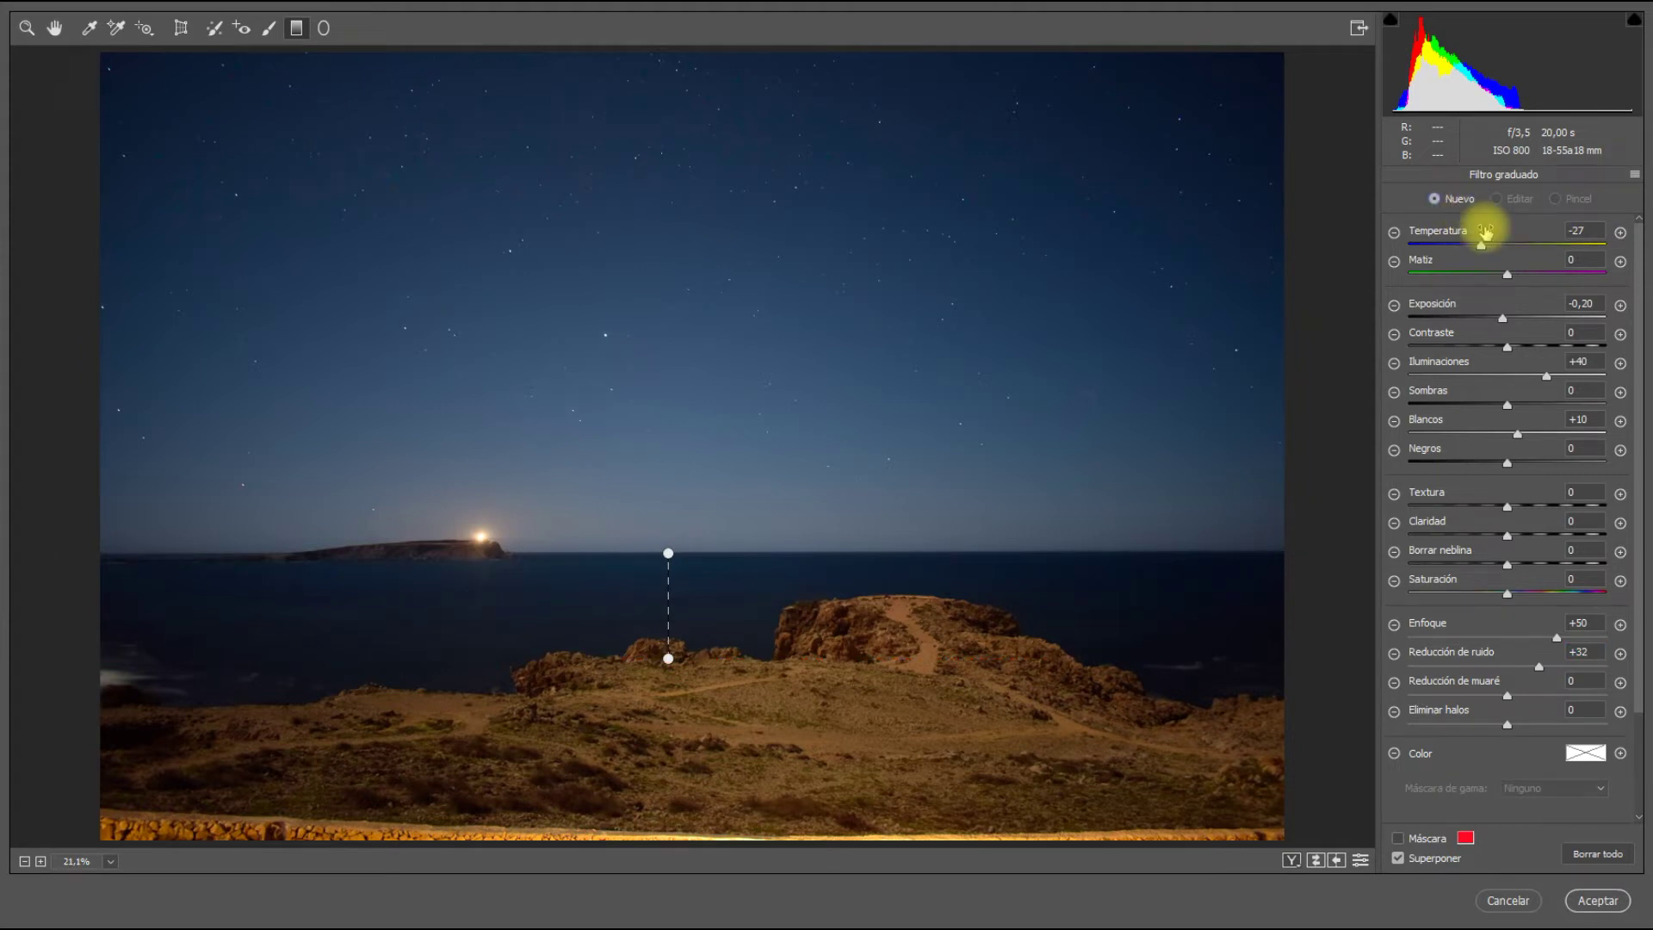
- Reset the new filter's settings and draw a graduated filter across the headland
left_click(1635, 176)
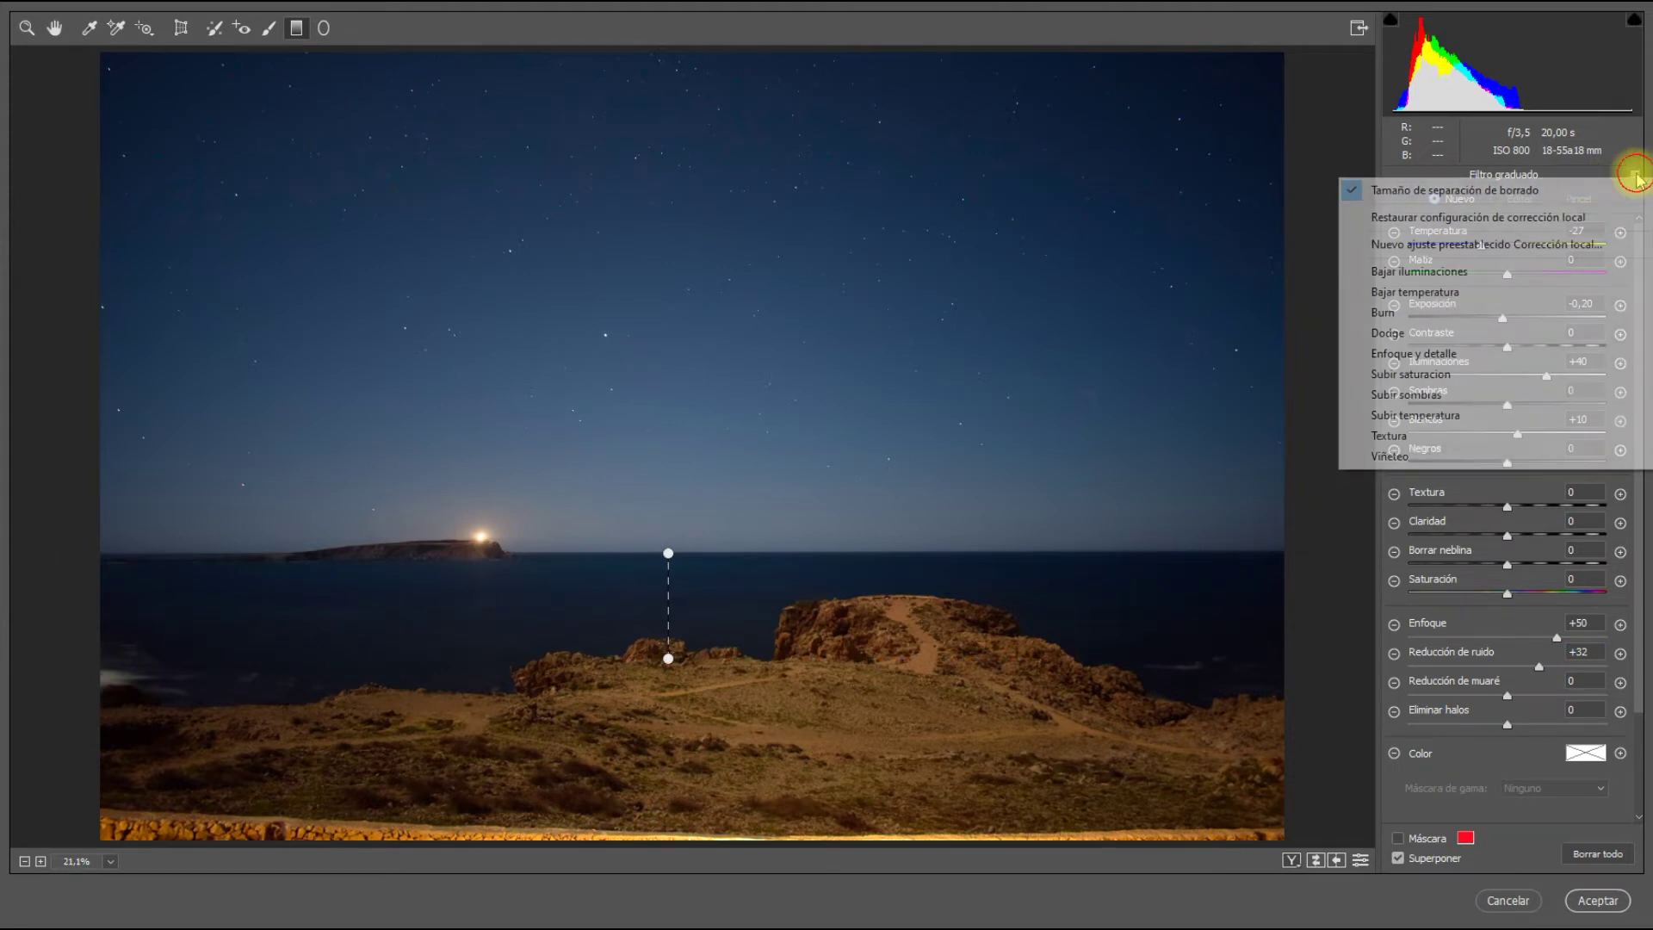
left_click(1515, 219)
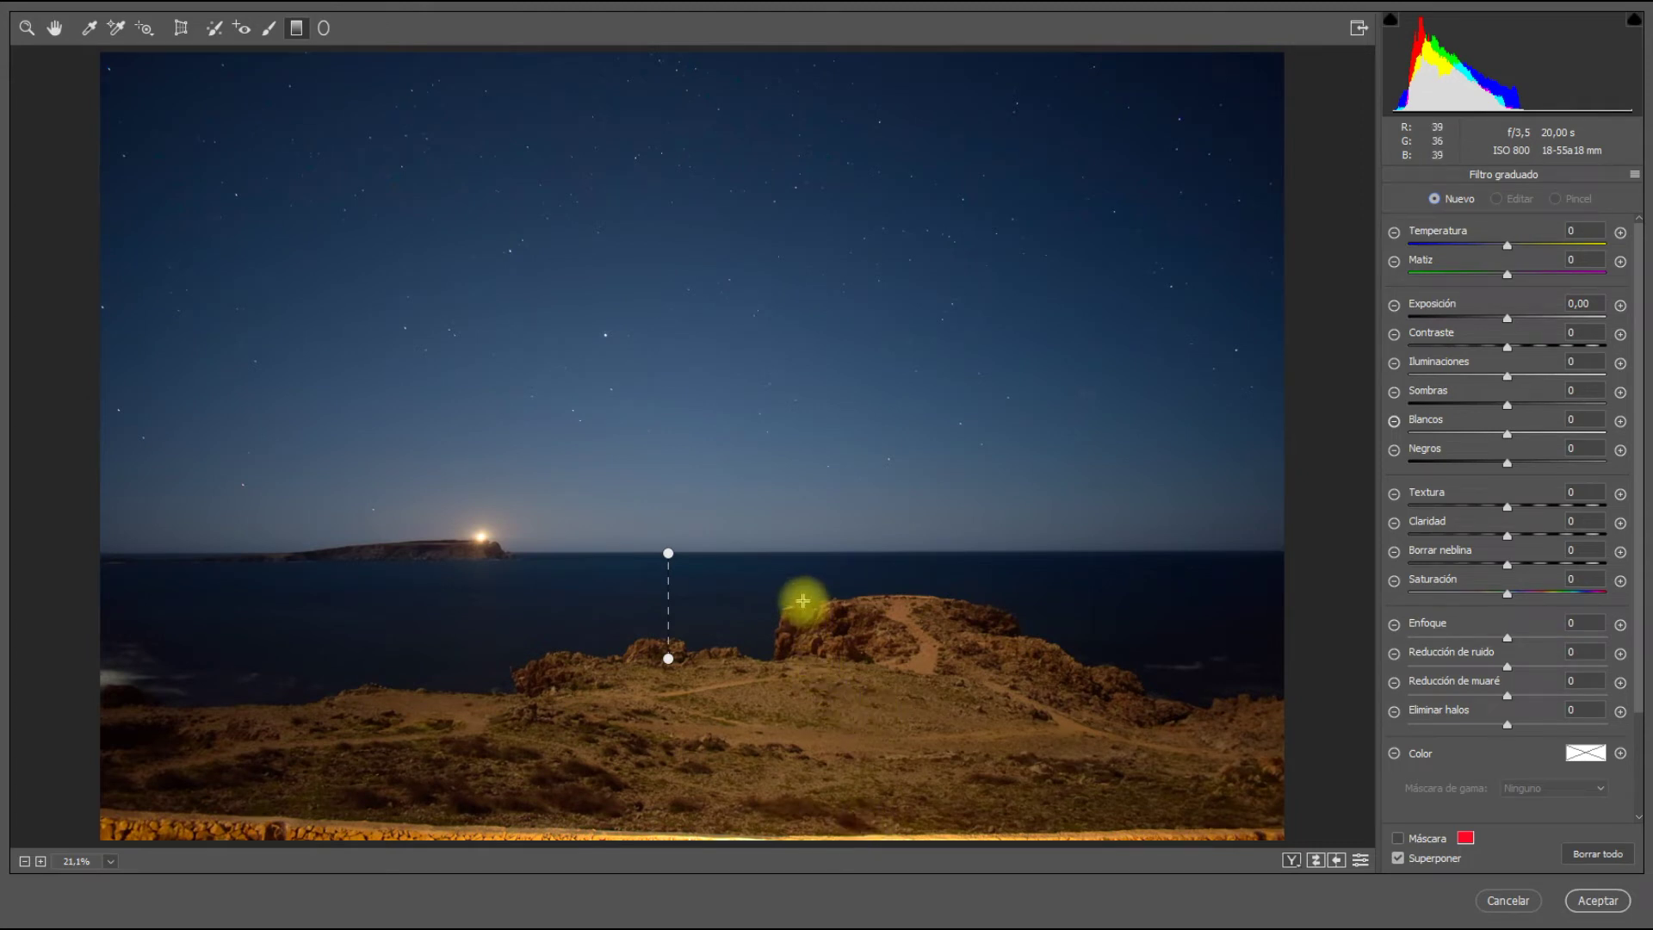
left_click_drag(803, 600, 809, 590)
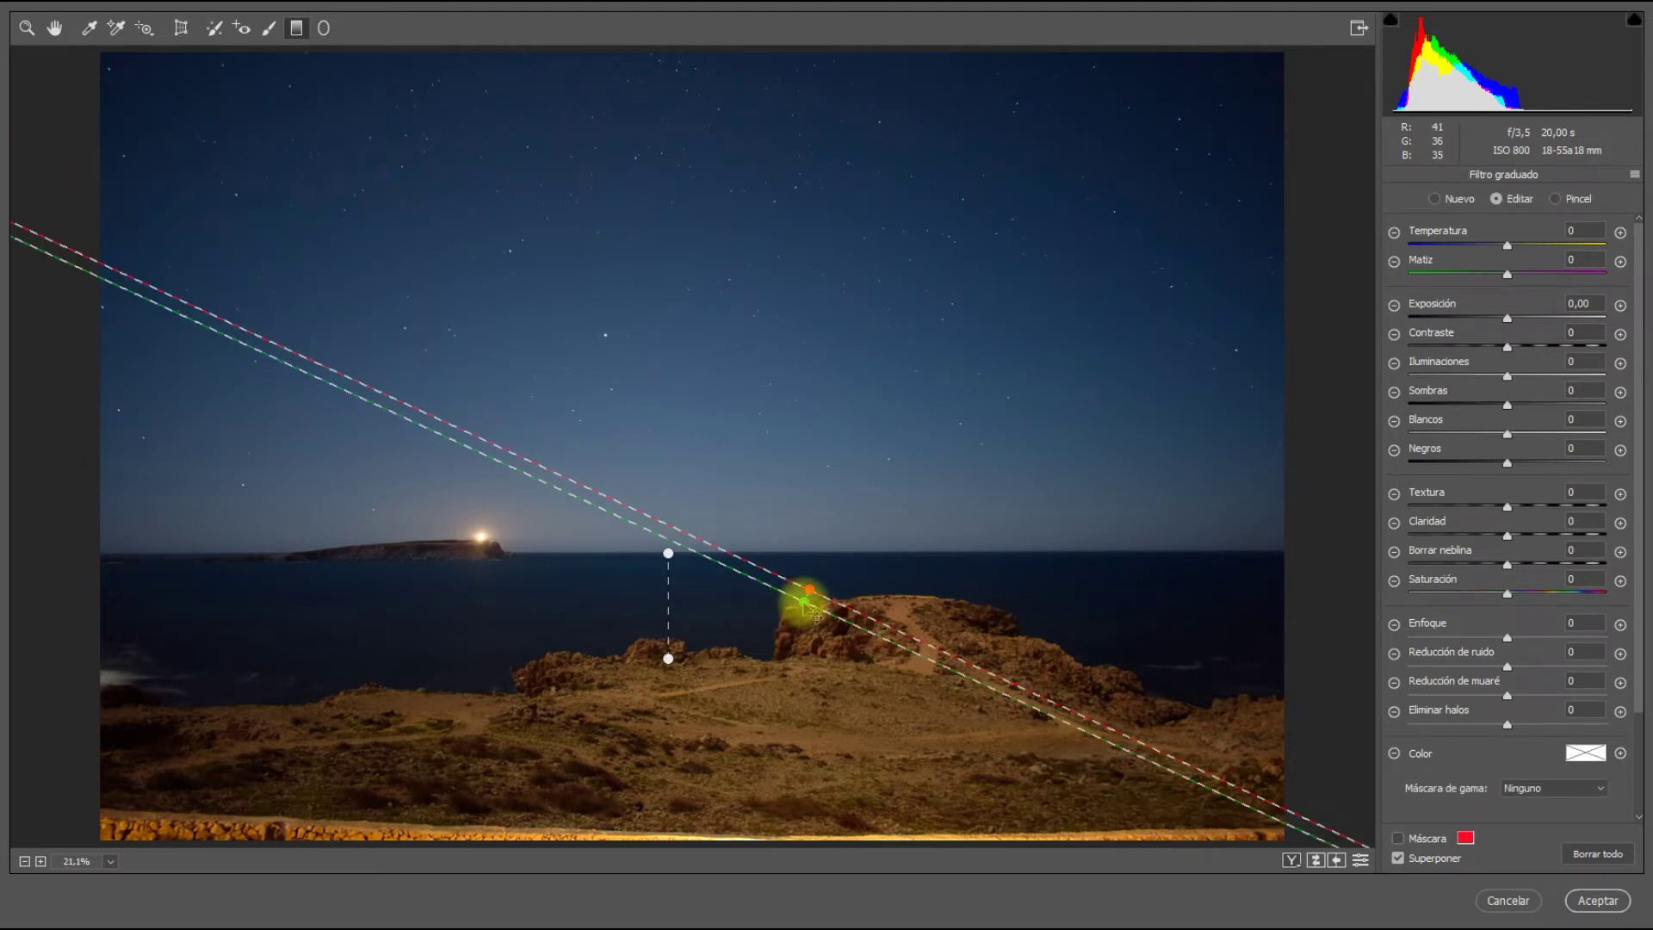
right_click(805, 605)
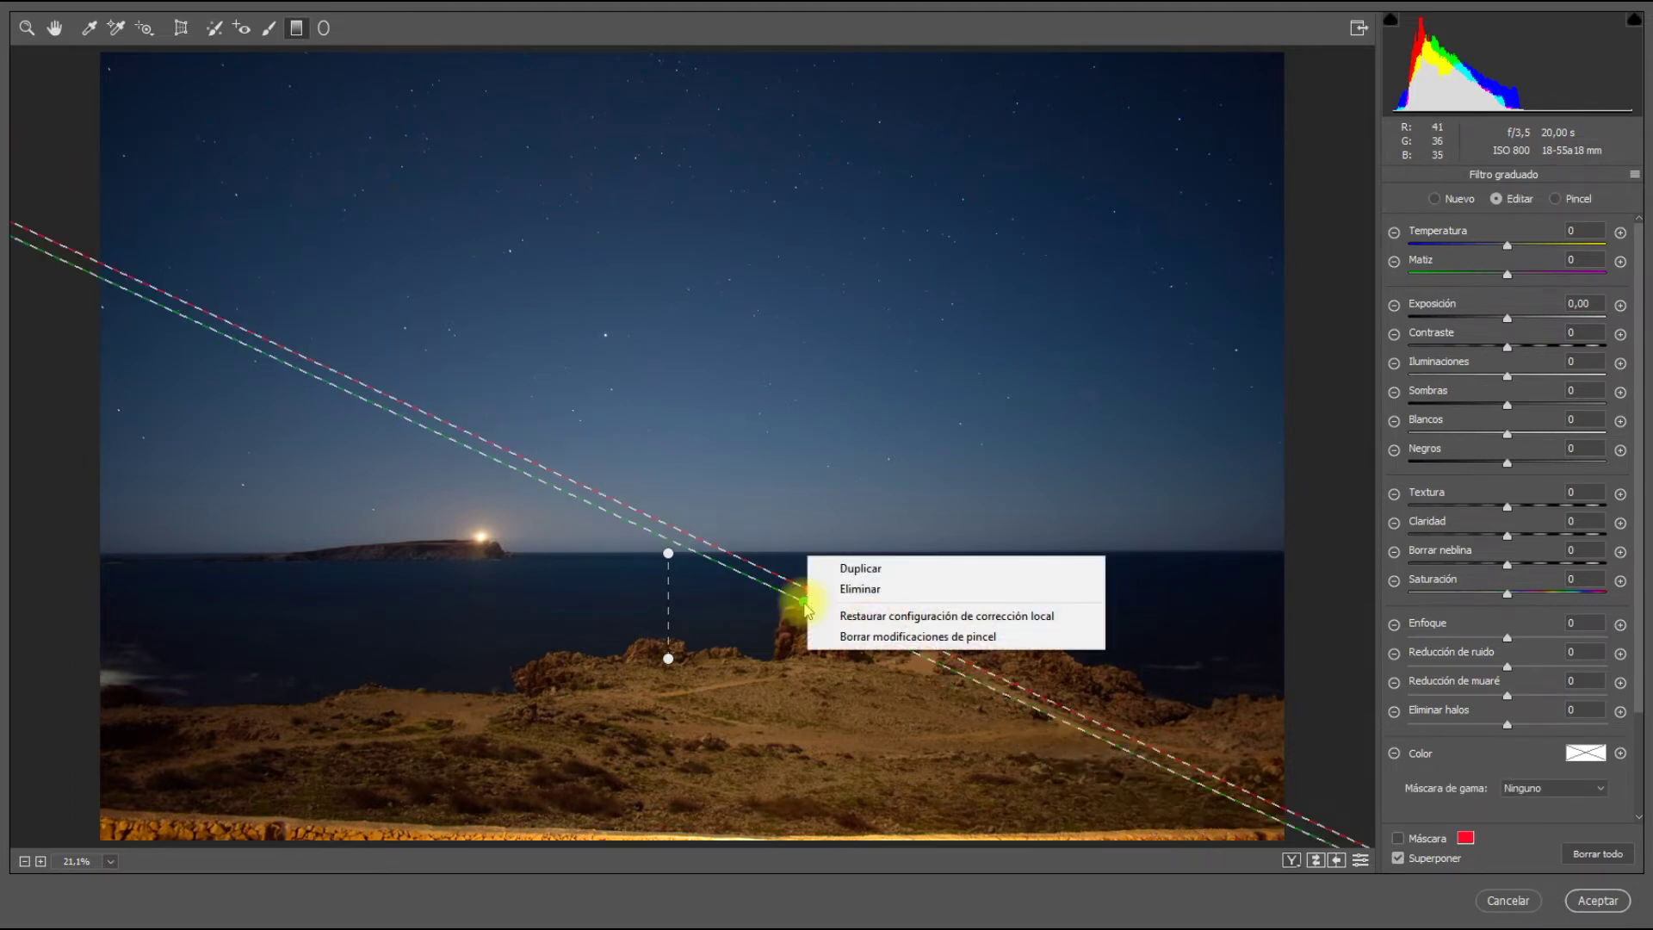
left_click(863, 510)
left_click(818, 609)
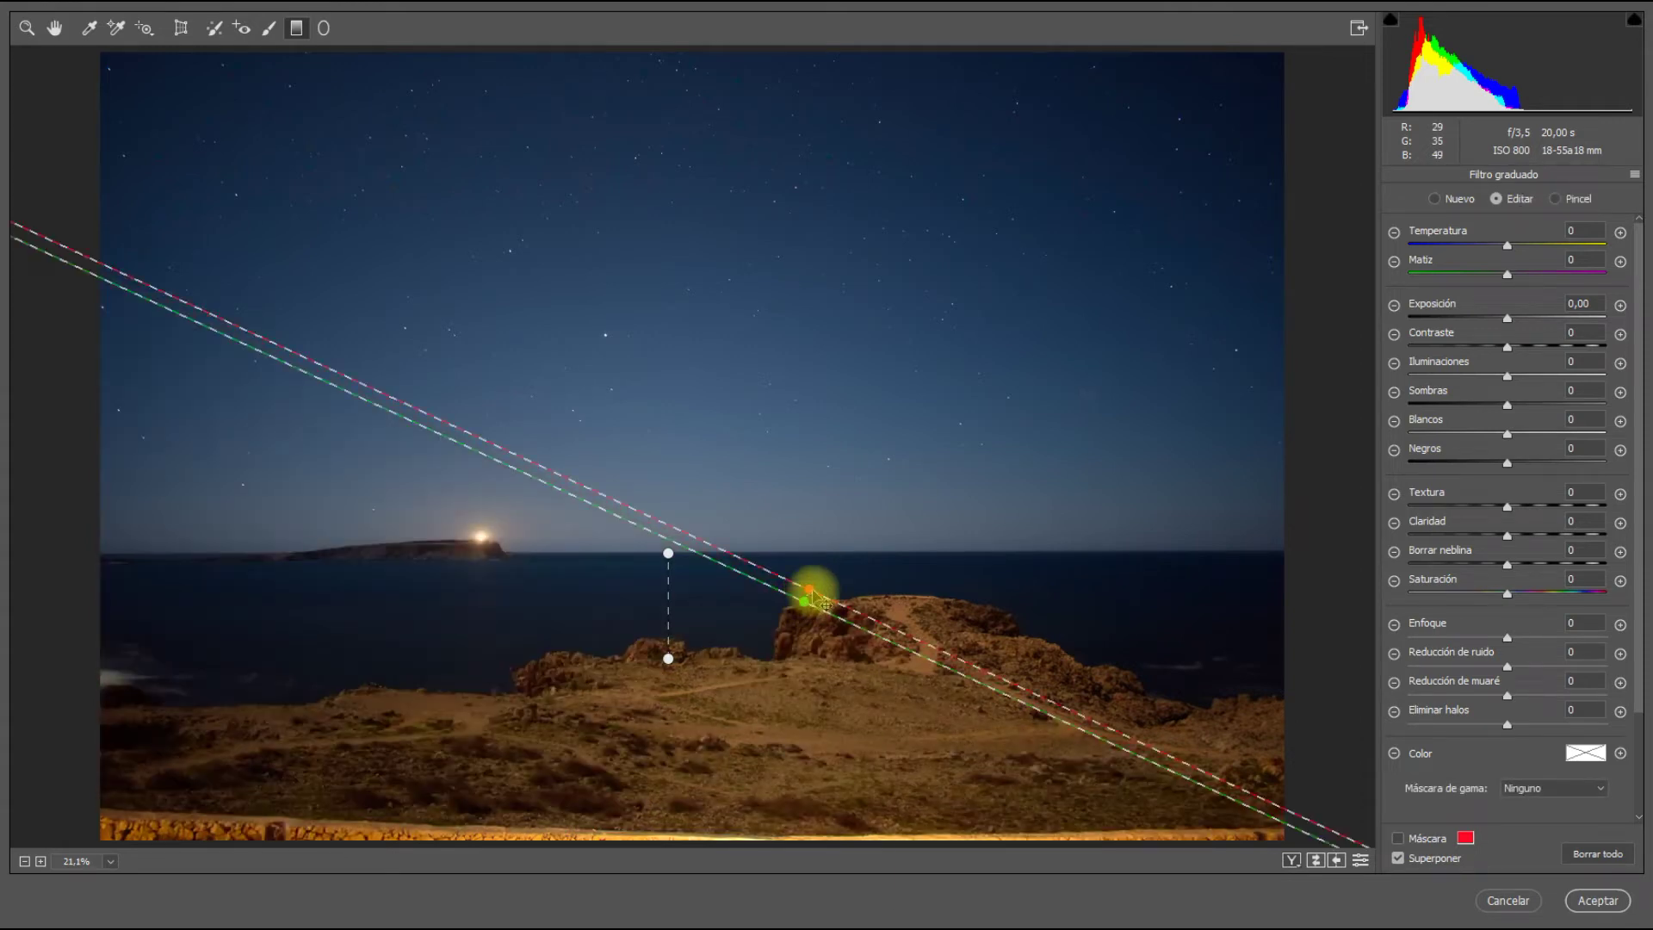
- Level the filter from the headland top down over the foreground and preview its mask
left_click_drag(812, 594, 800, 596)
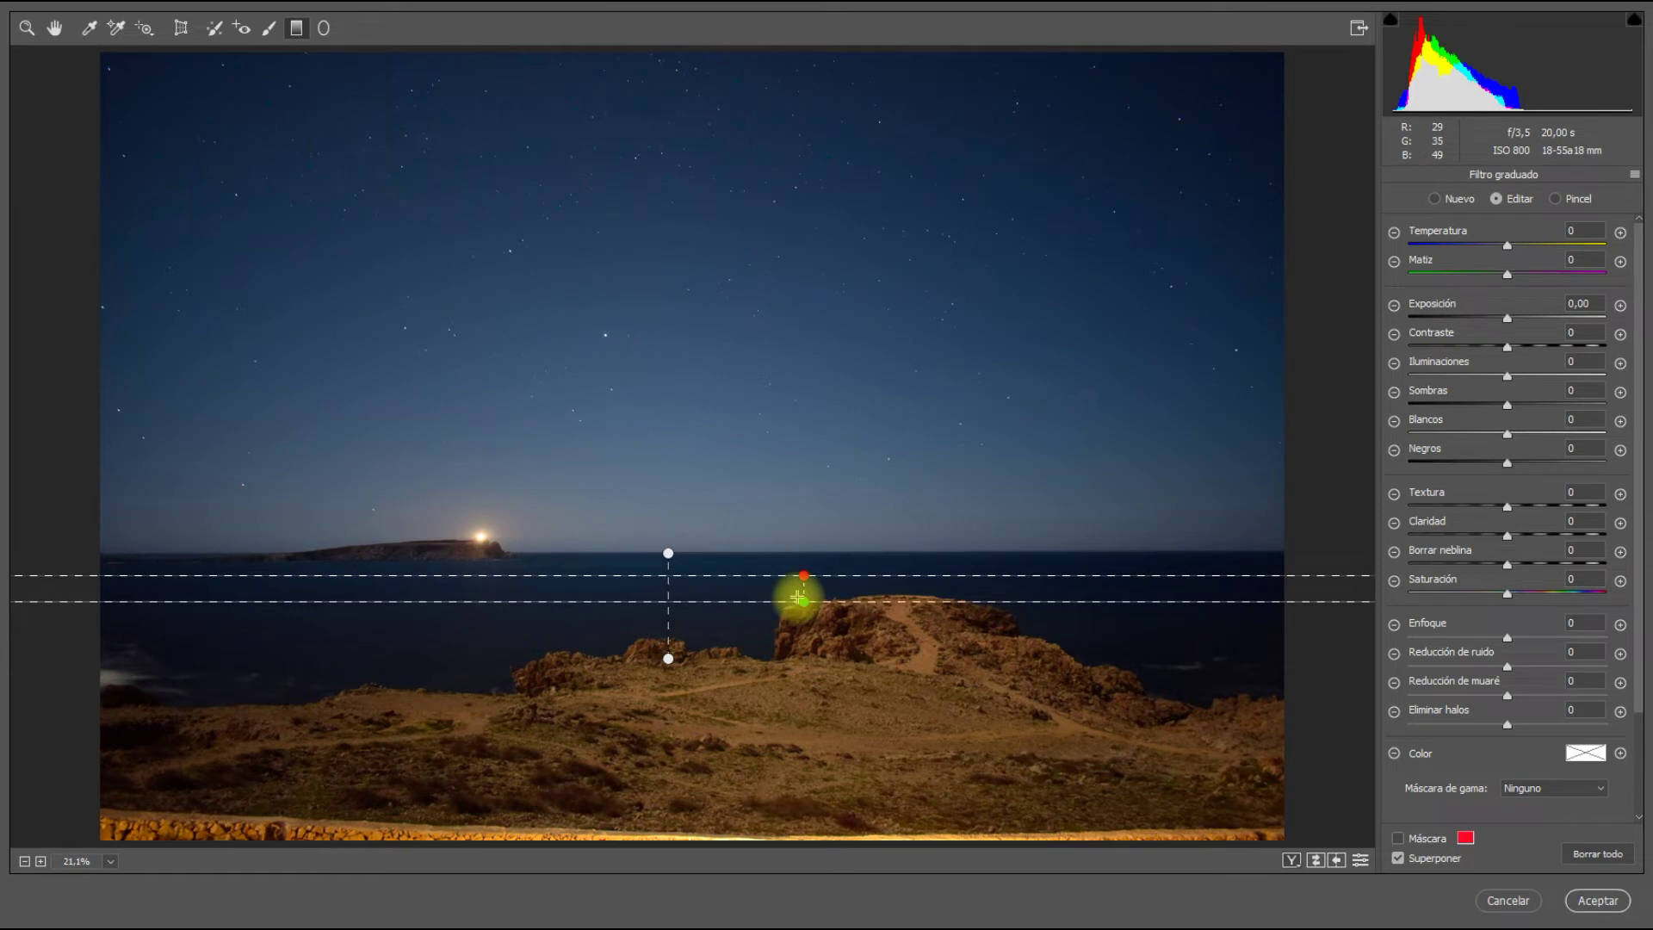
left_click_drag(805, 603, 803, 706)
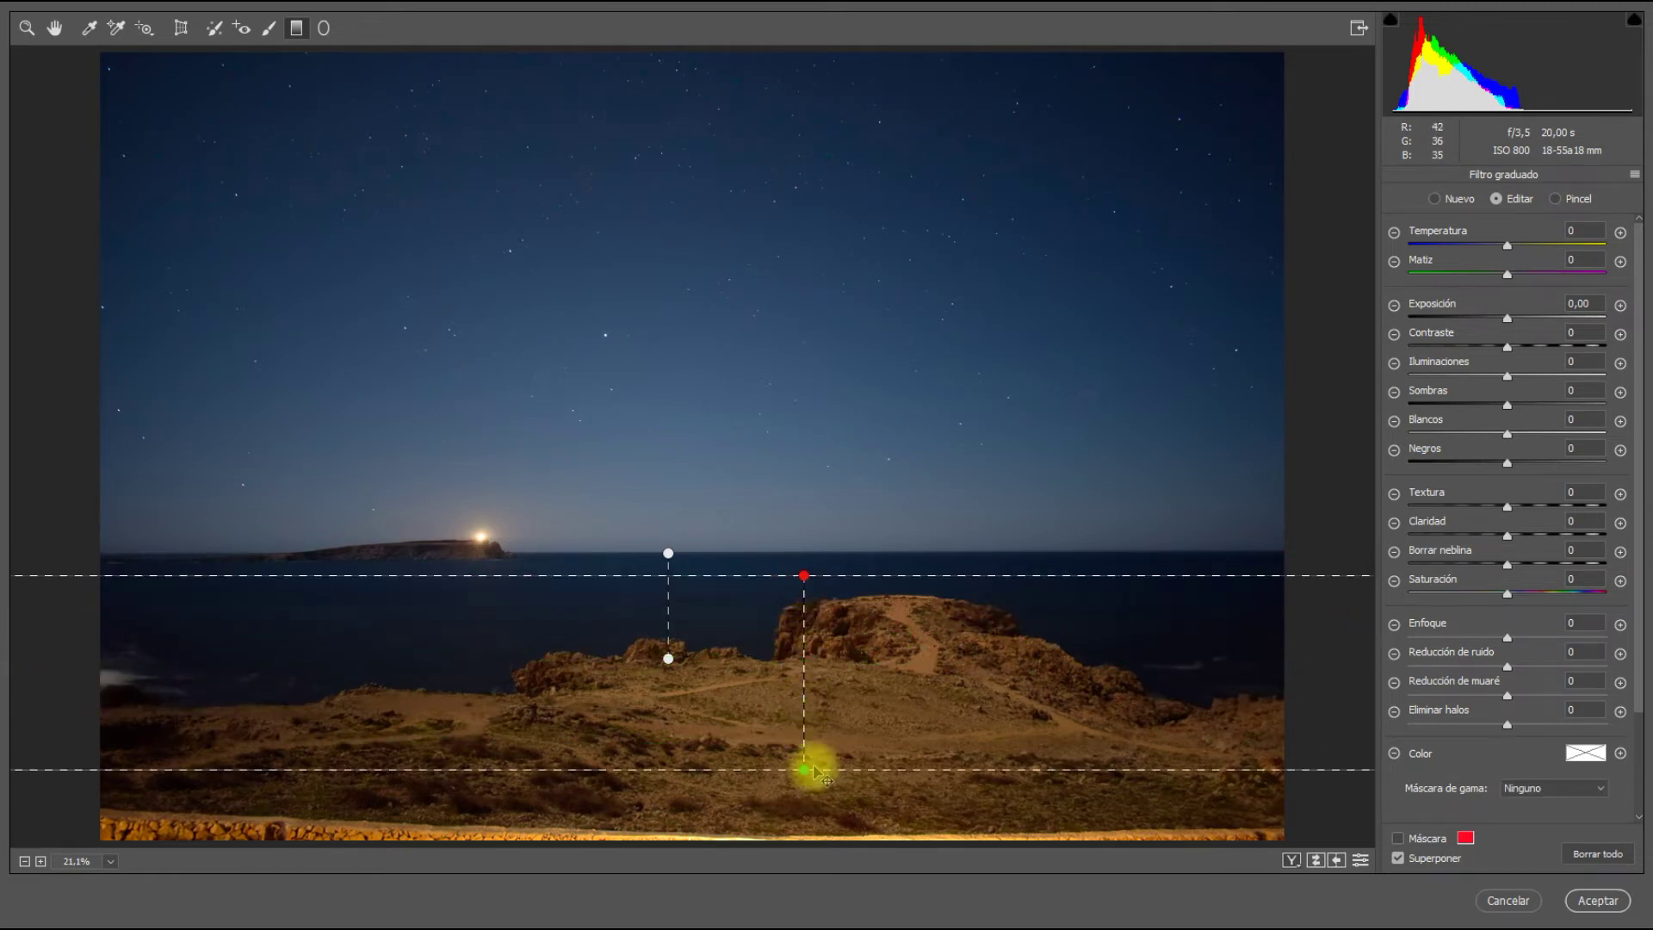
left_click_drag(813, 769, 804, 746)
left_click_drag(804, 575, 804, 597)
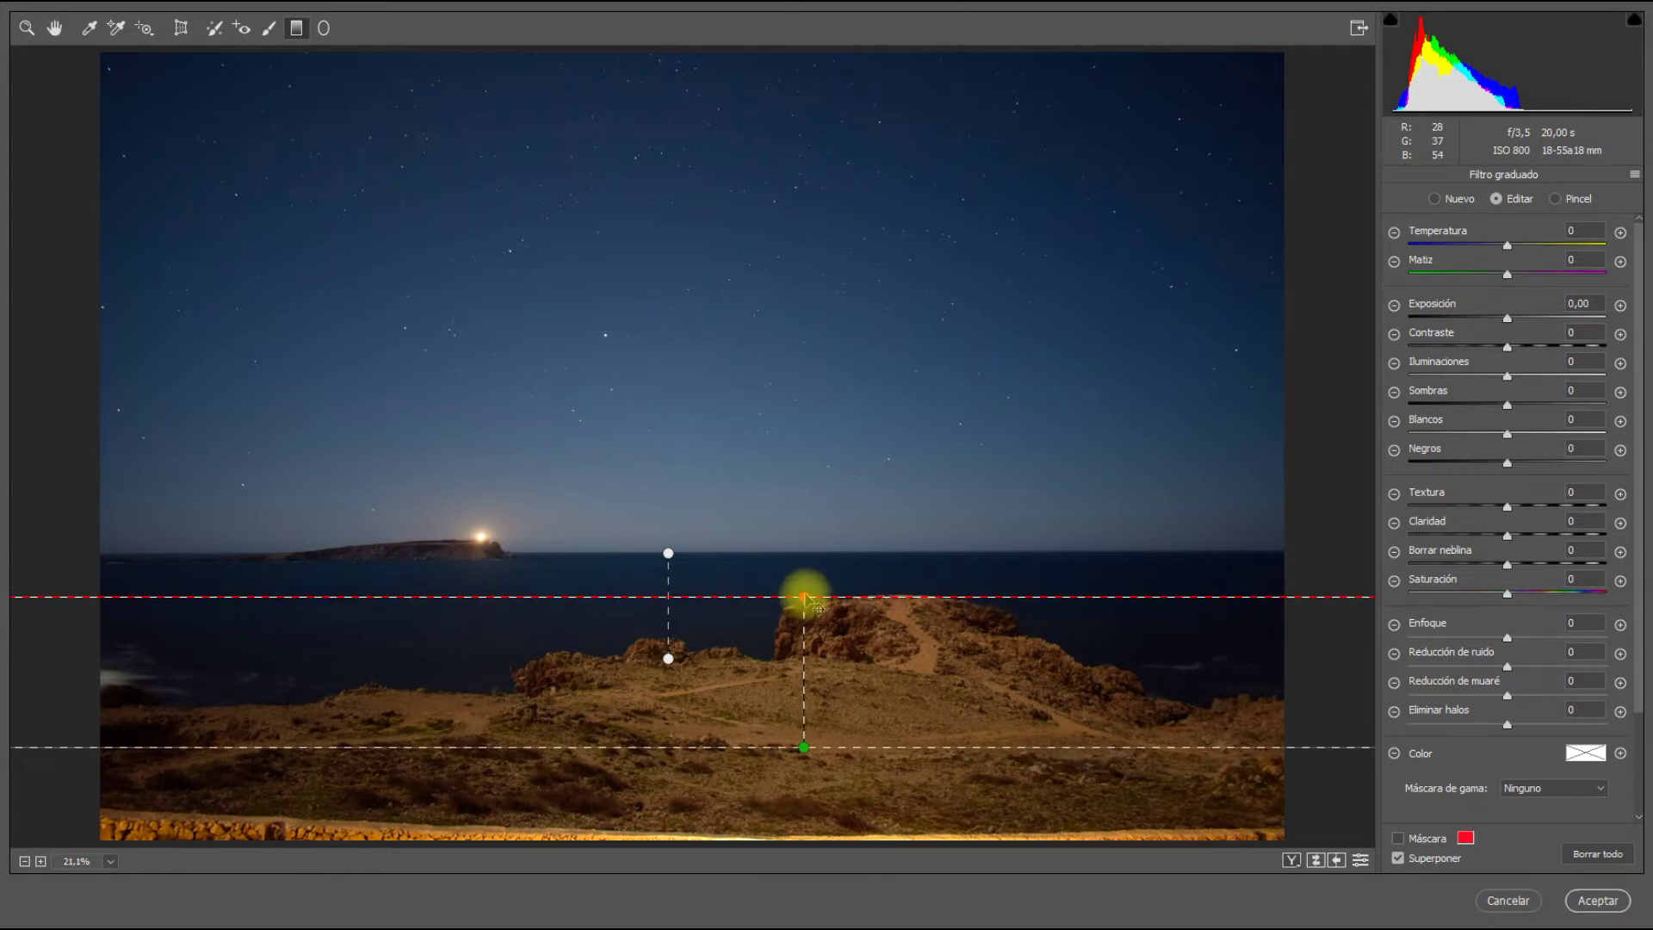
left_click_drag(804, 598, 804, 593)
left_click_drag(804, 747, 804, 650)
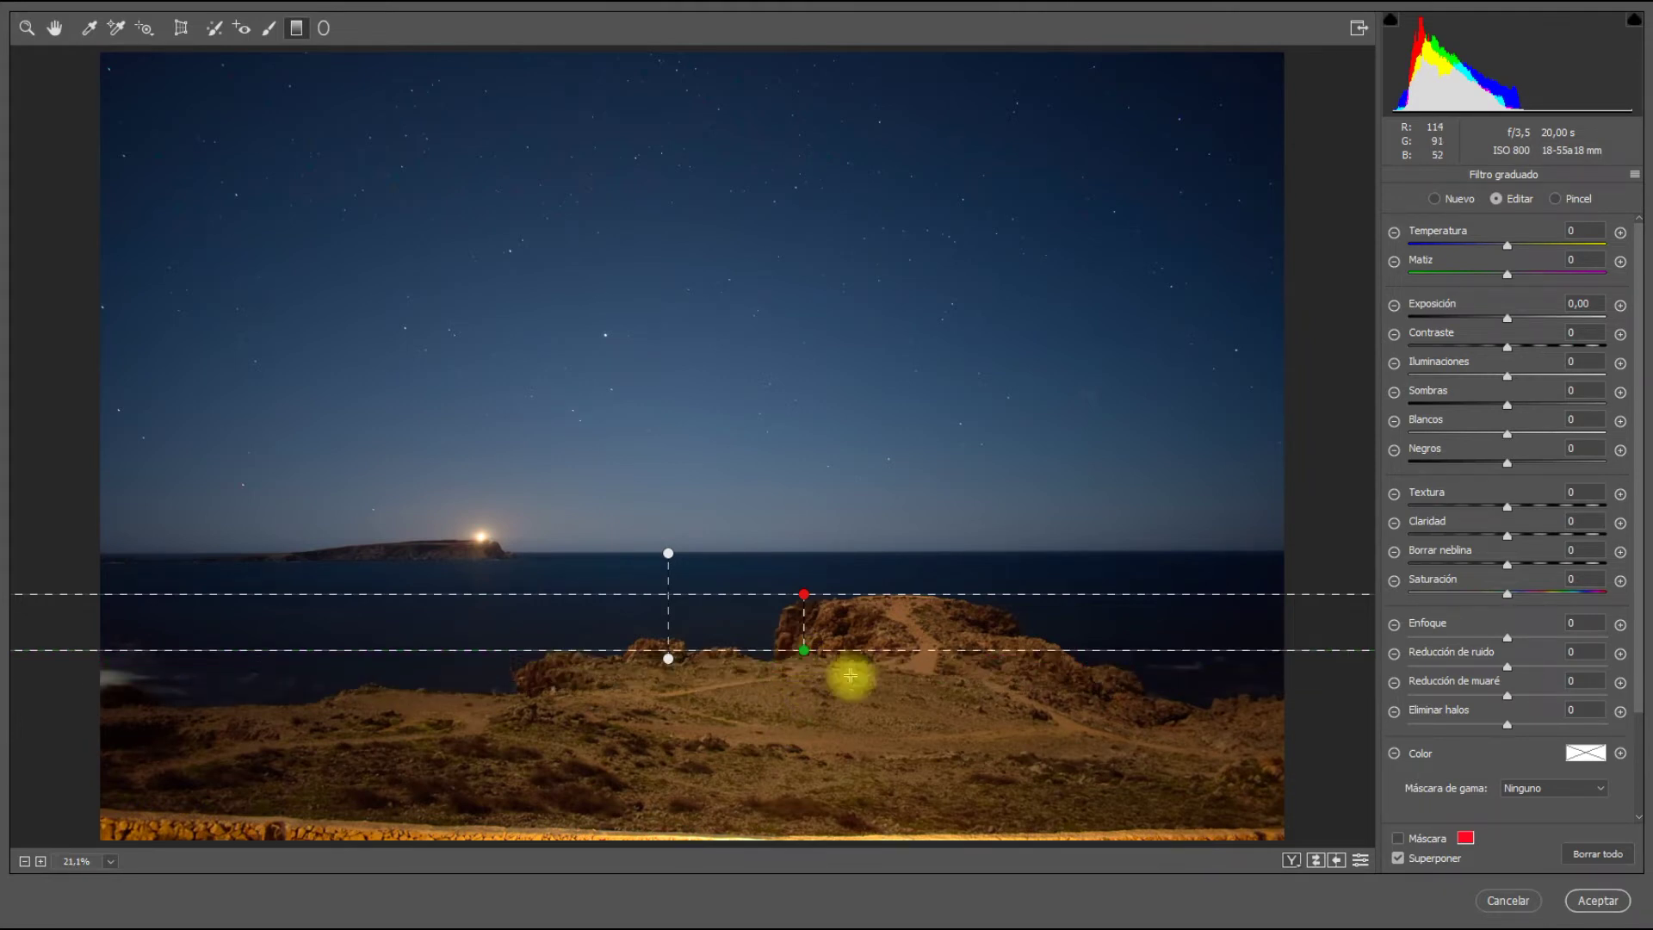
left_click(1396, 838)
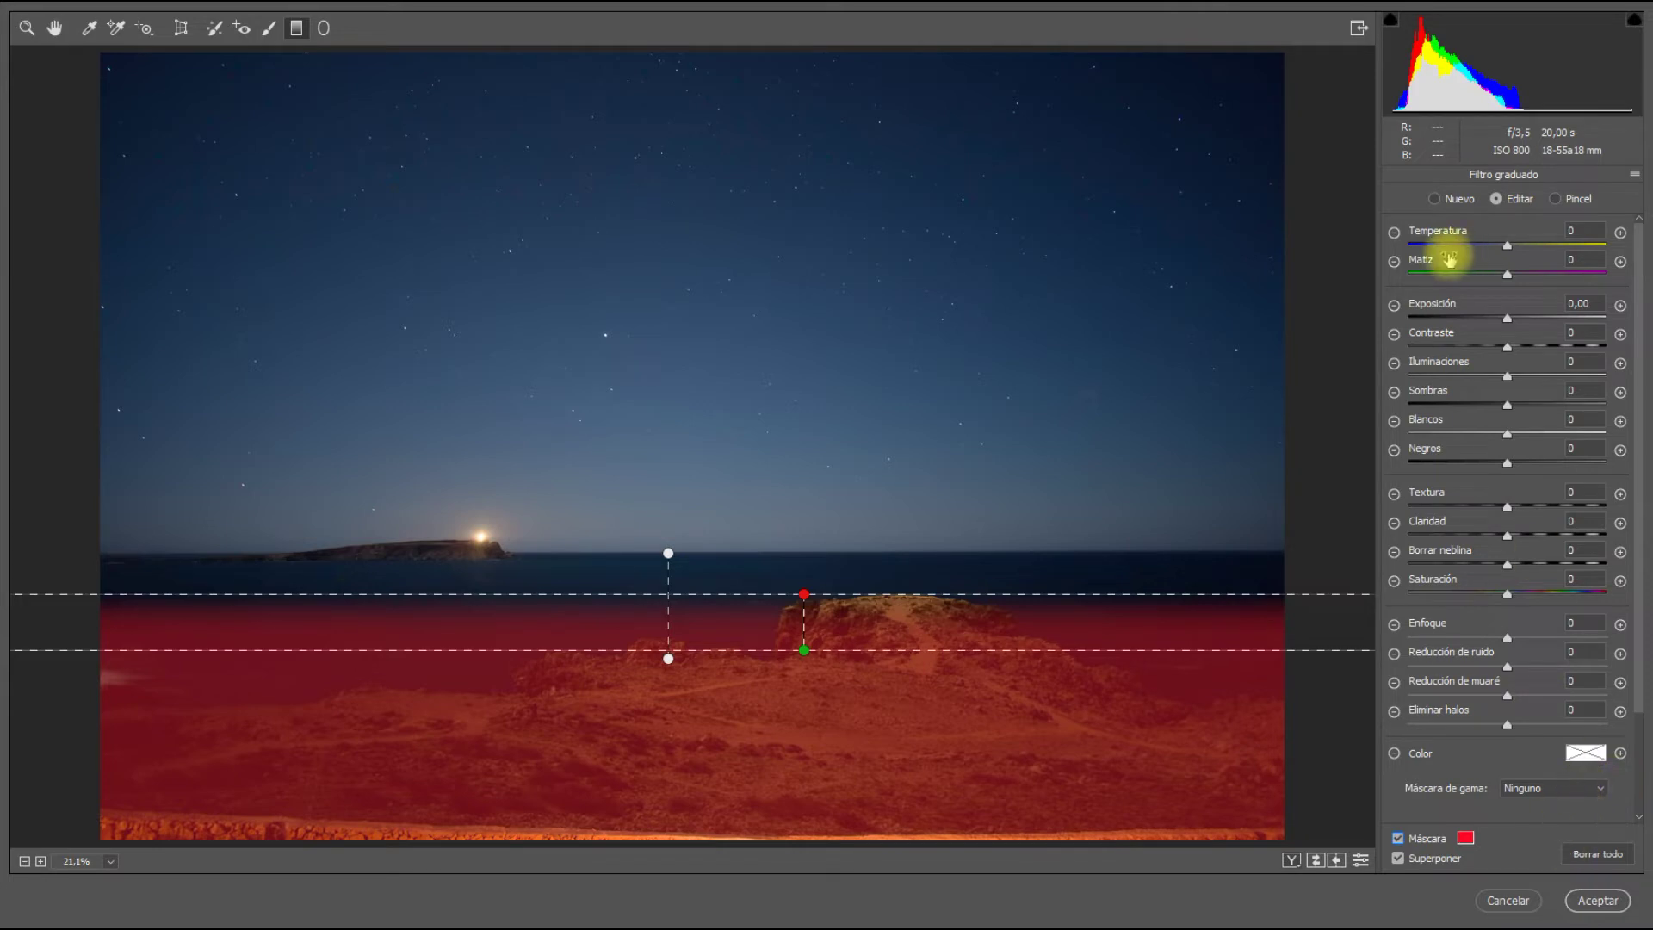
left_click(1398, 837)
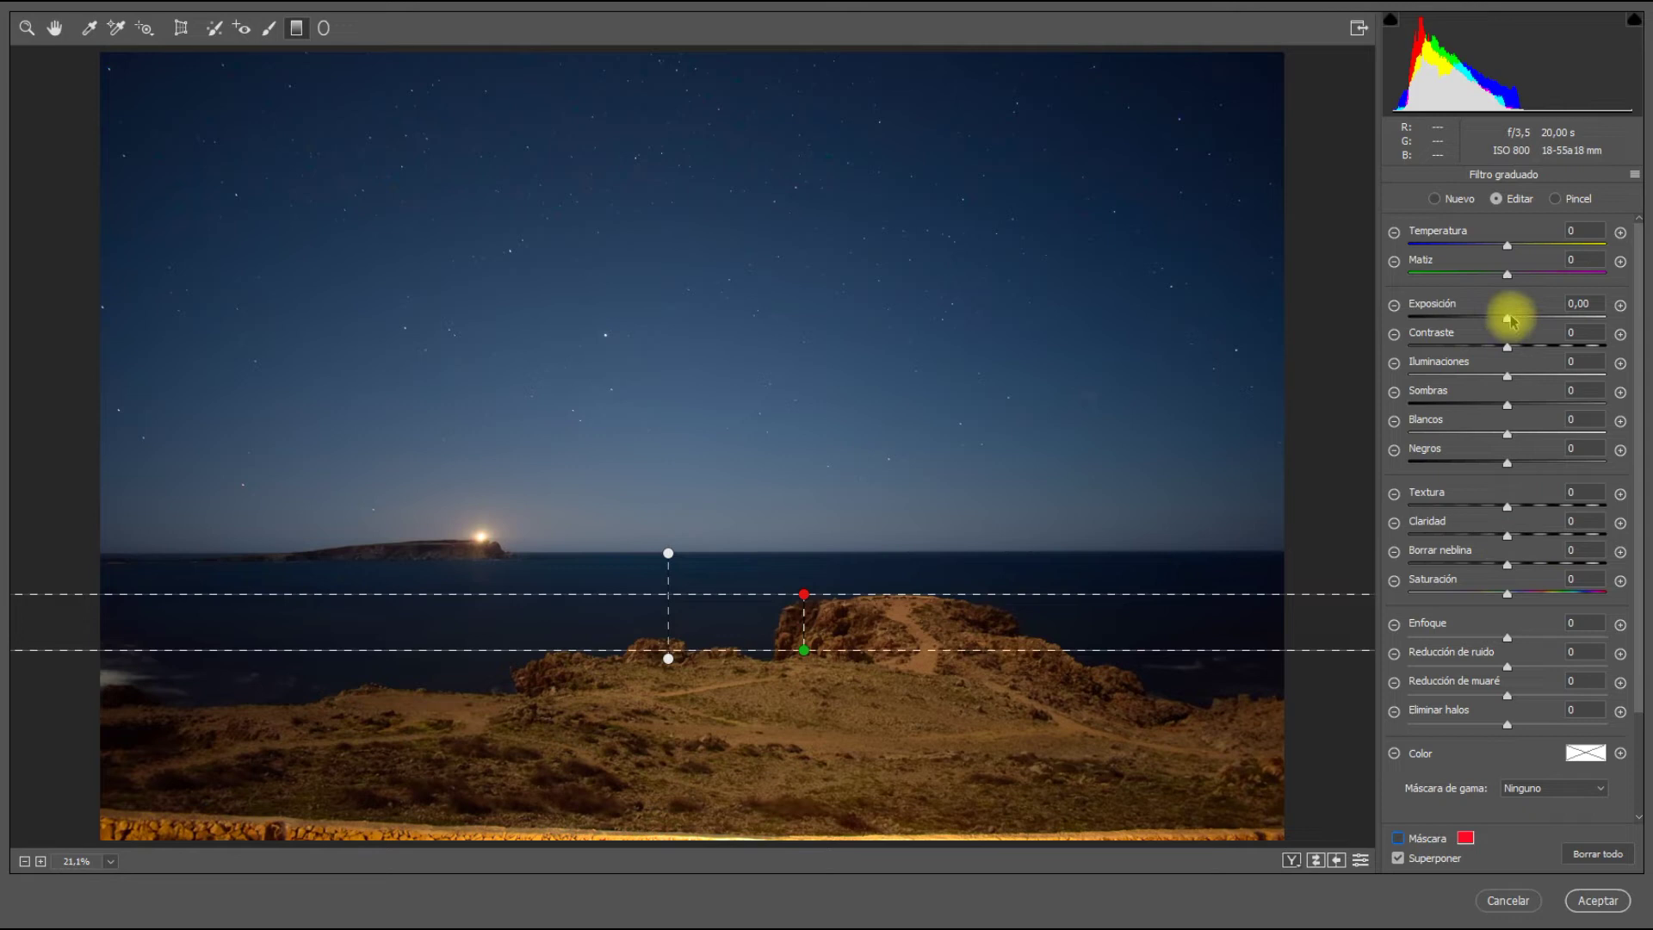
left_click_drag(1506, 325, 1498, 325)
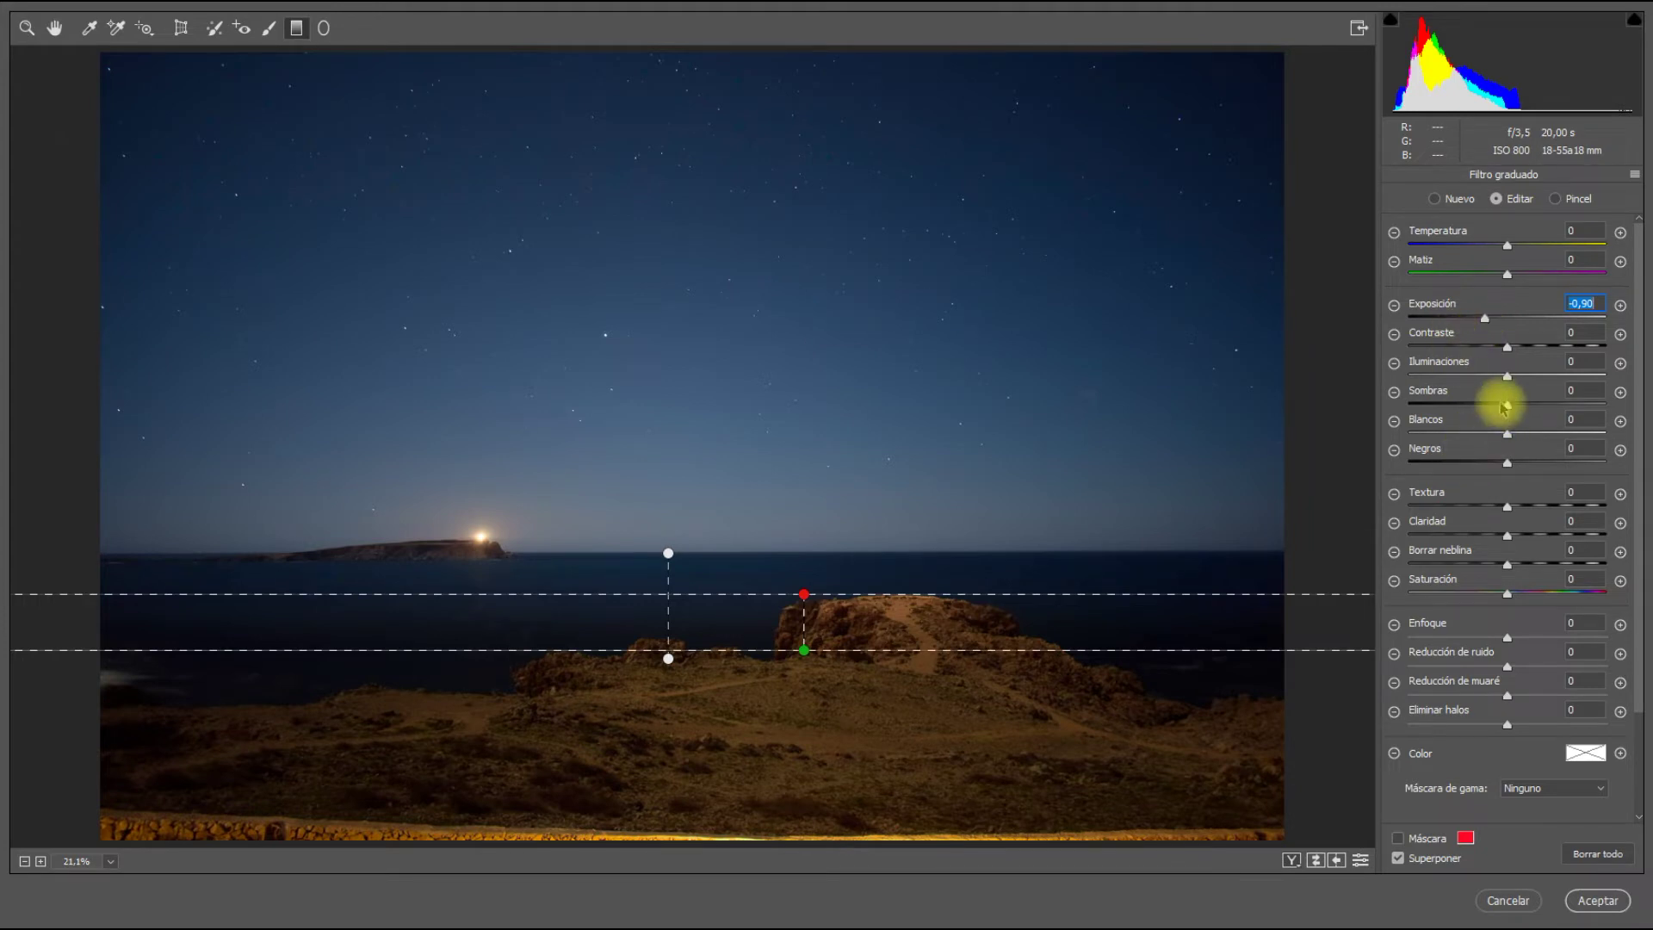
- Deepen the shadows to -15, add texture +9, and cut the foreground filter's saturation to -26
left_click_drag(1507, 409, 1500, 409)
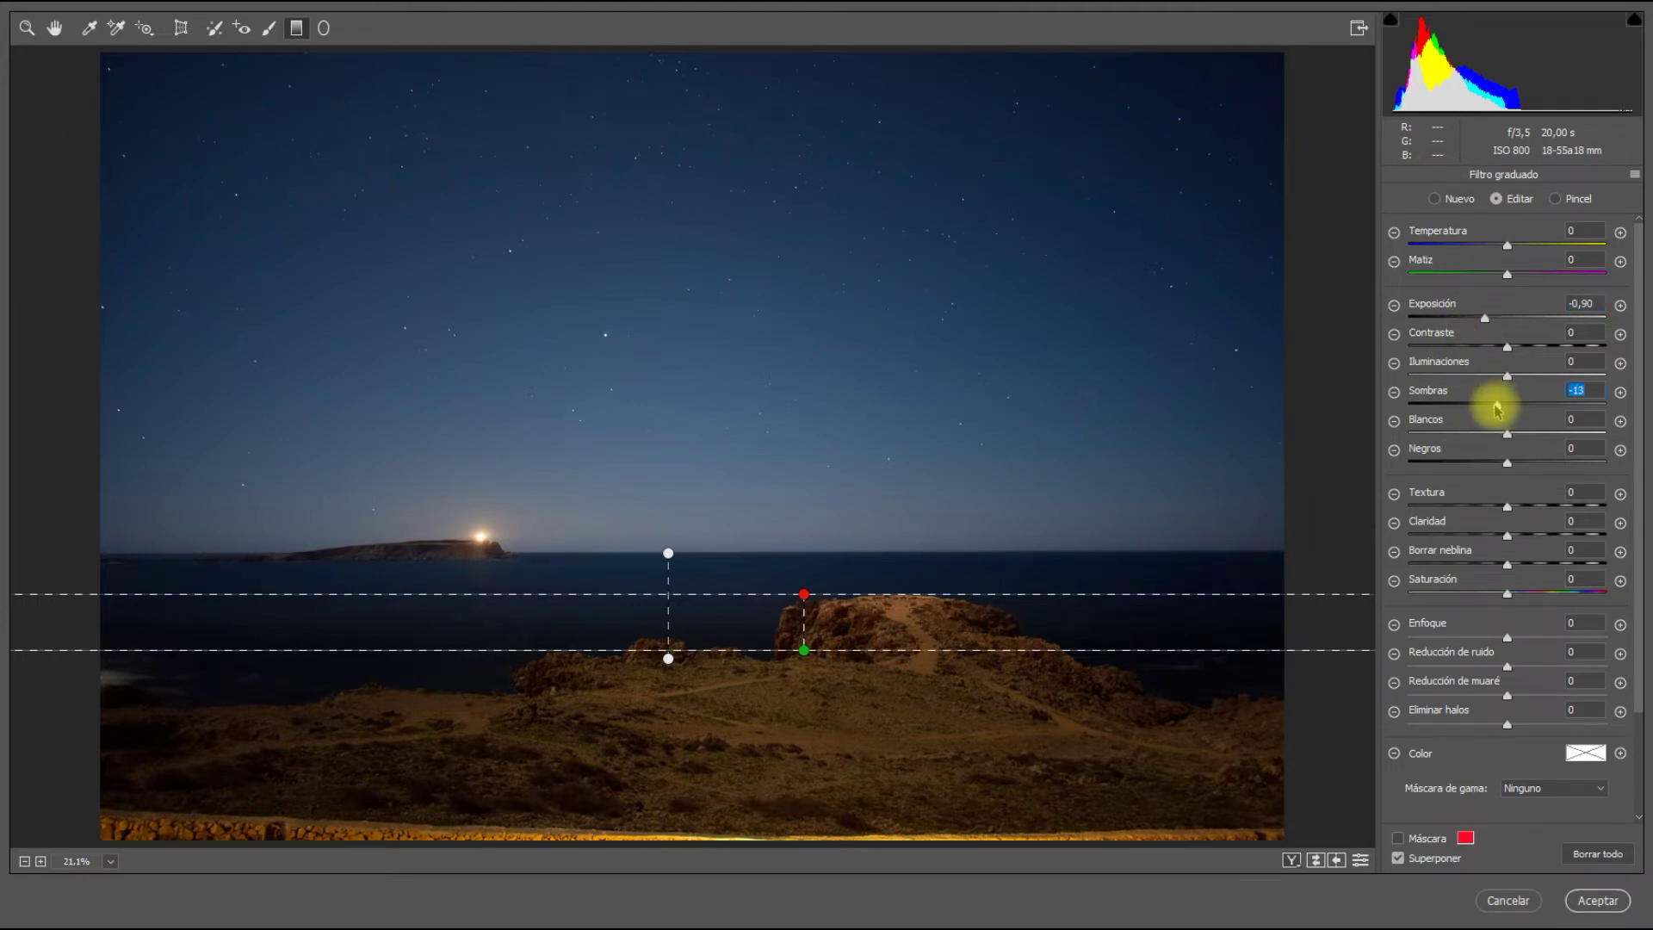
left_click(1506, 377)
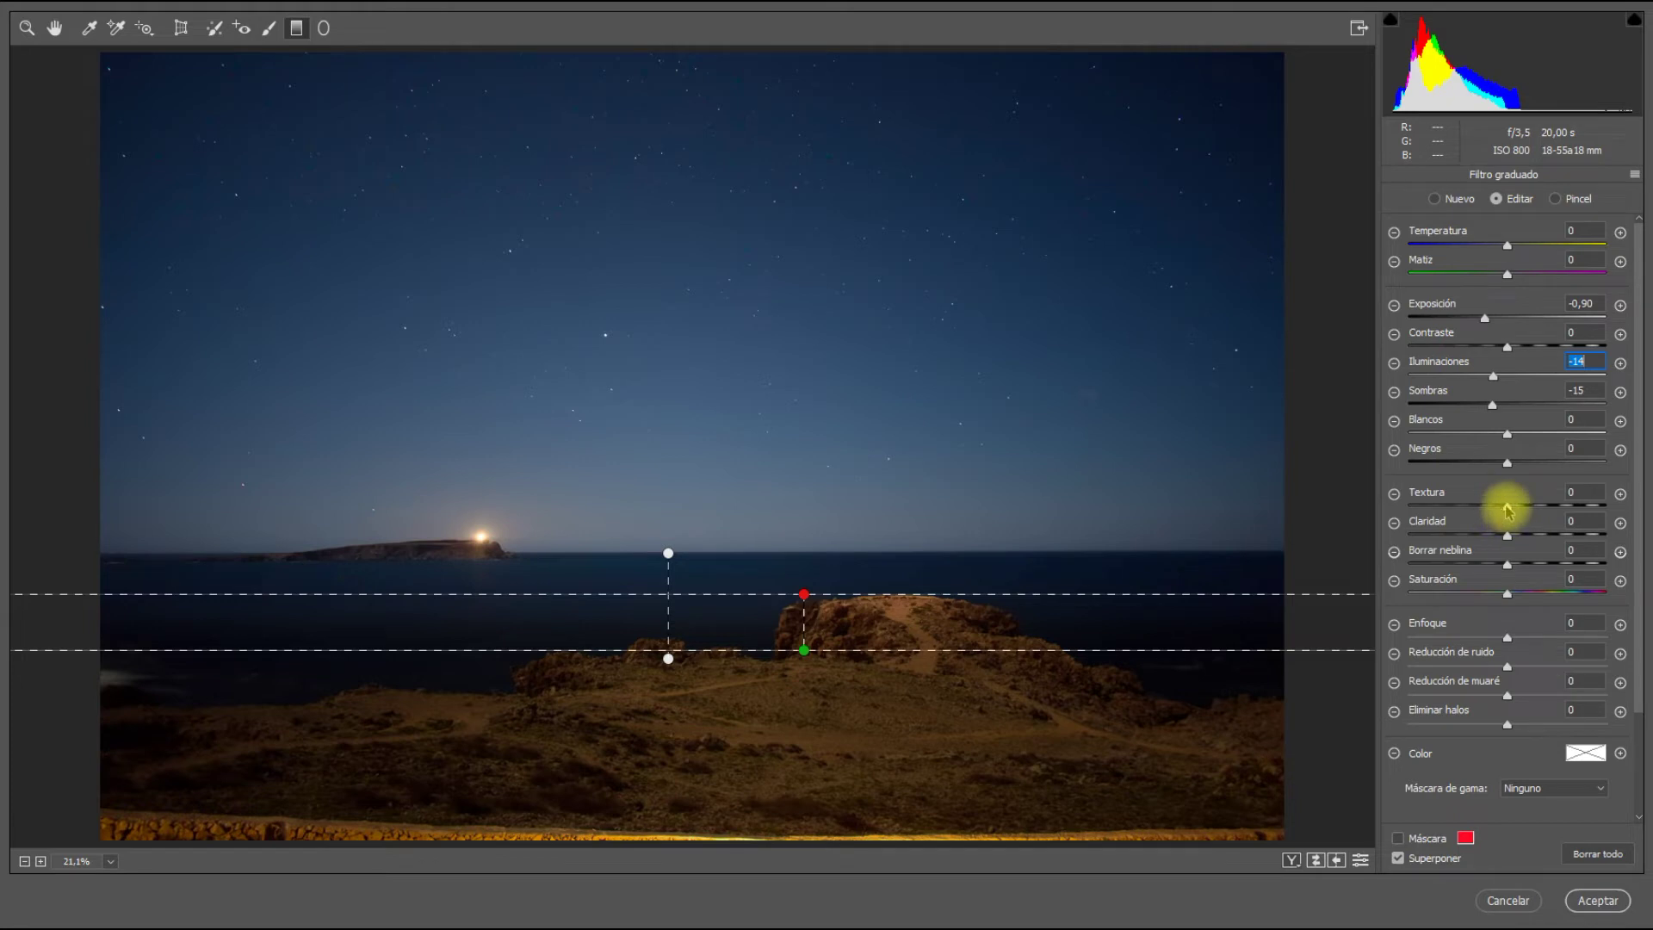
left_click_drag(1508, 511, 1517, 515)
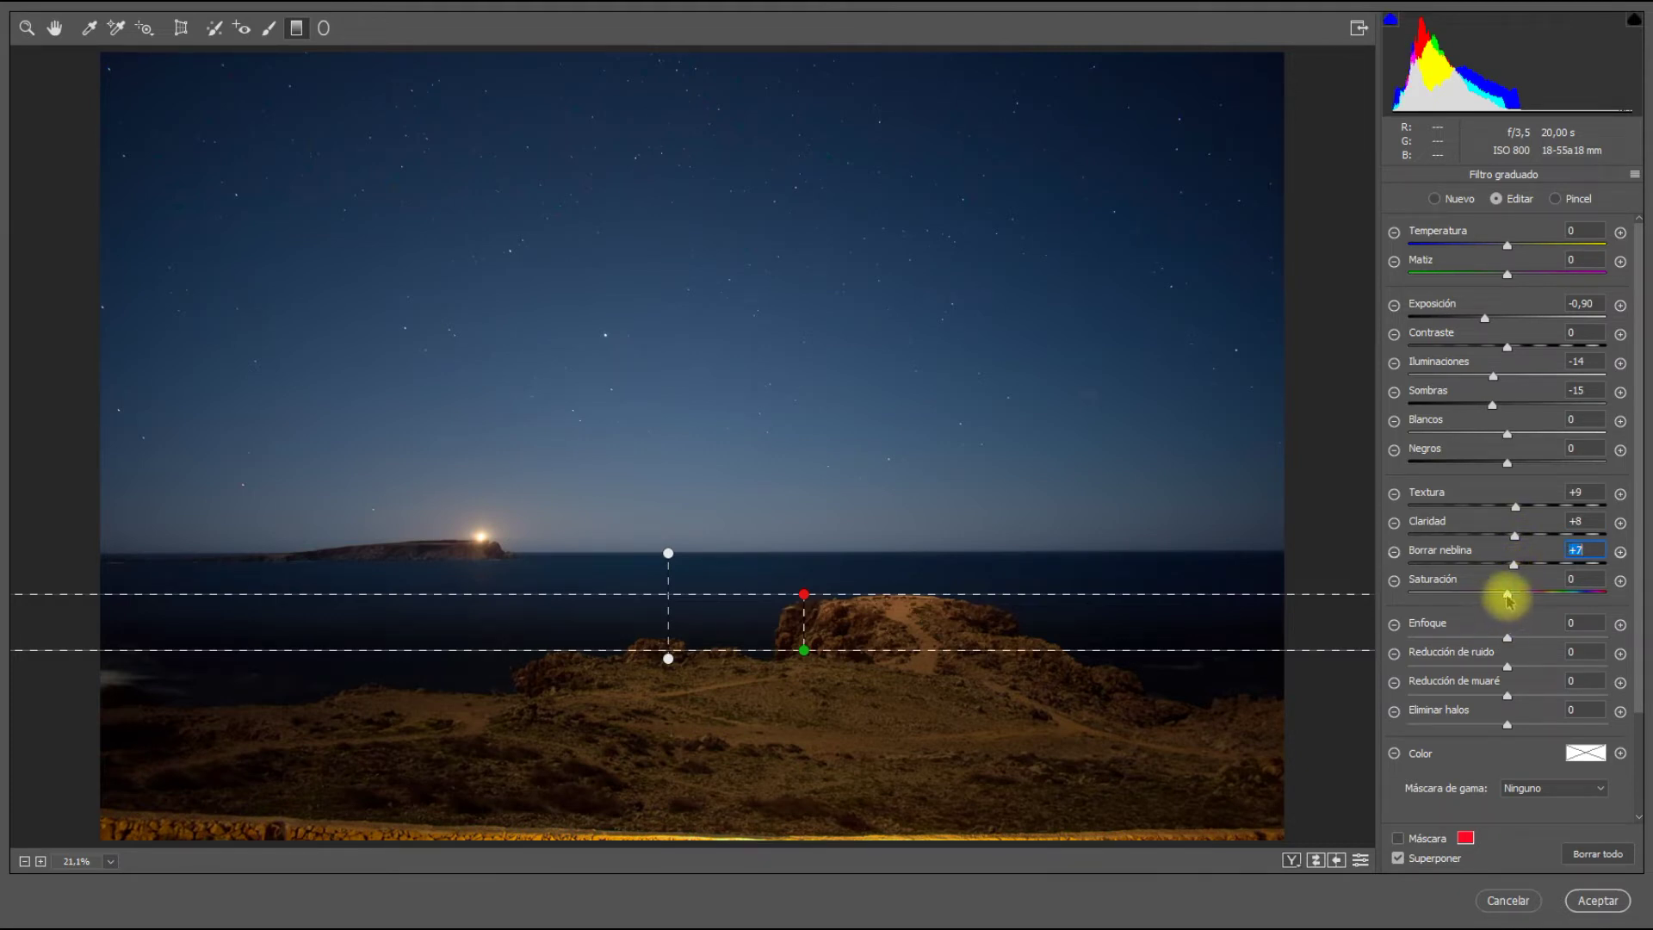
left_click_drag(1512, 597, 1503, 598)
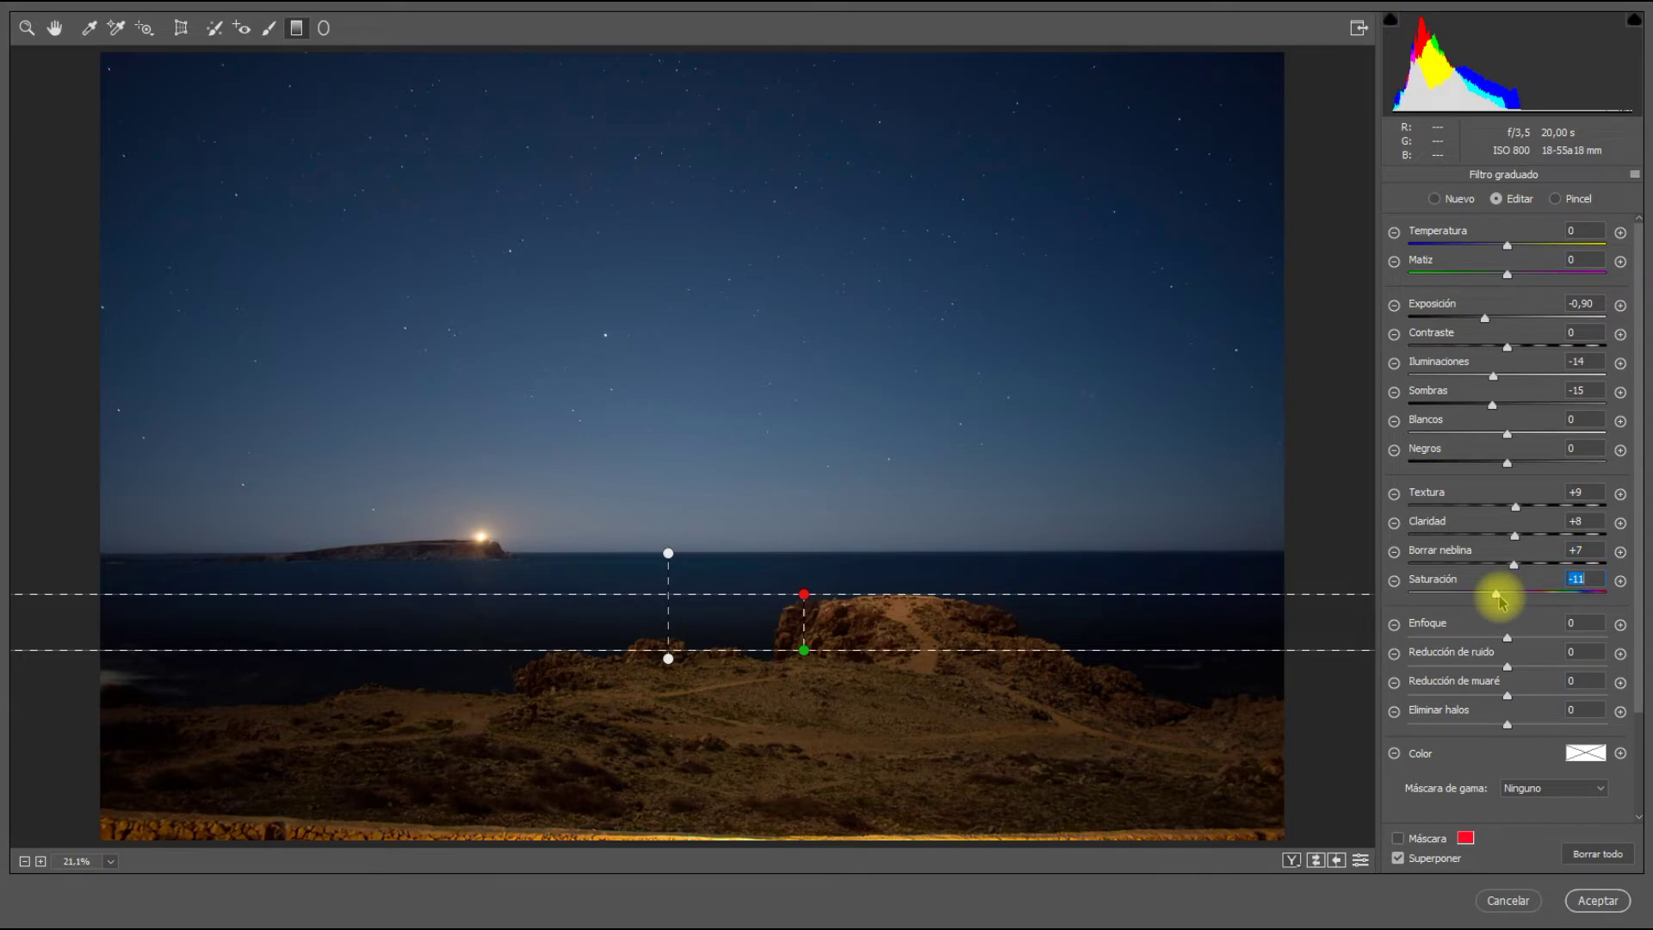
left_click_drag(1494, 602, 1481, 599)
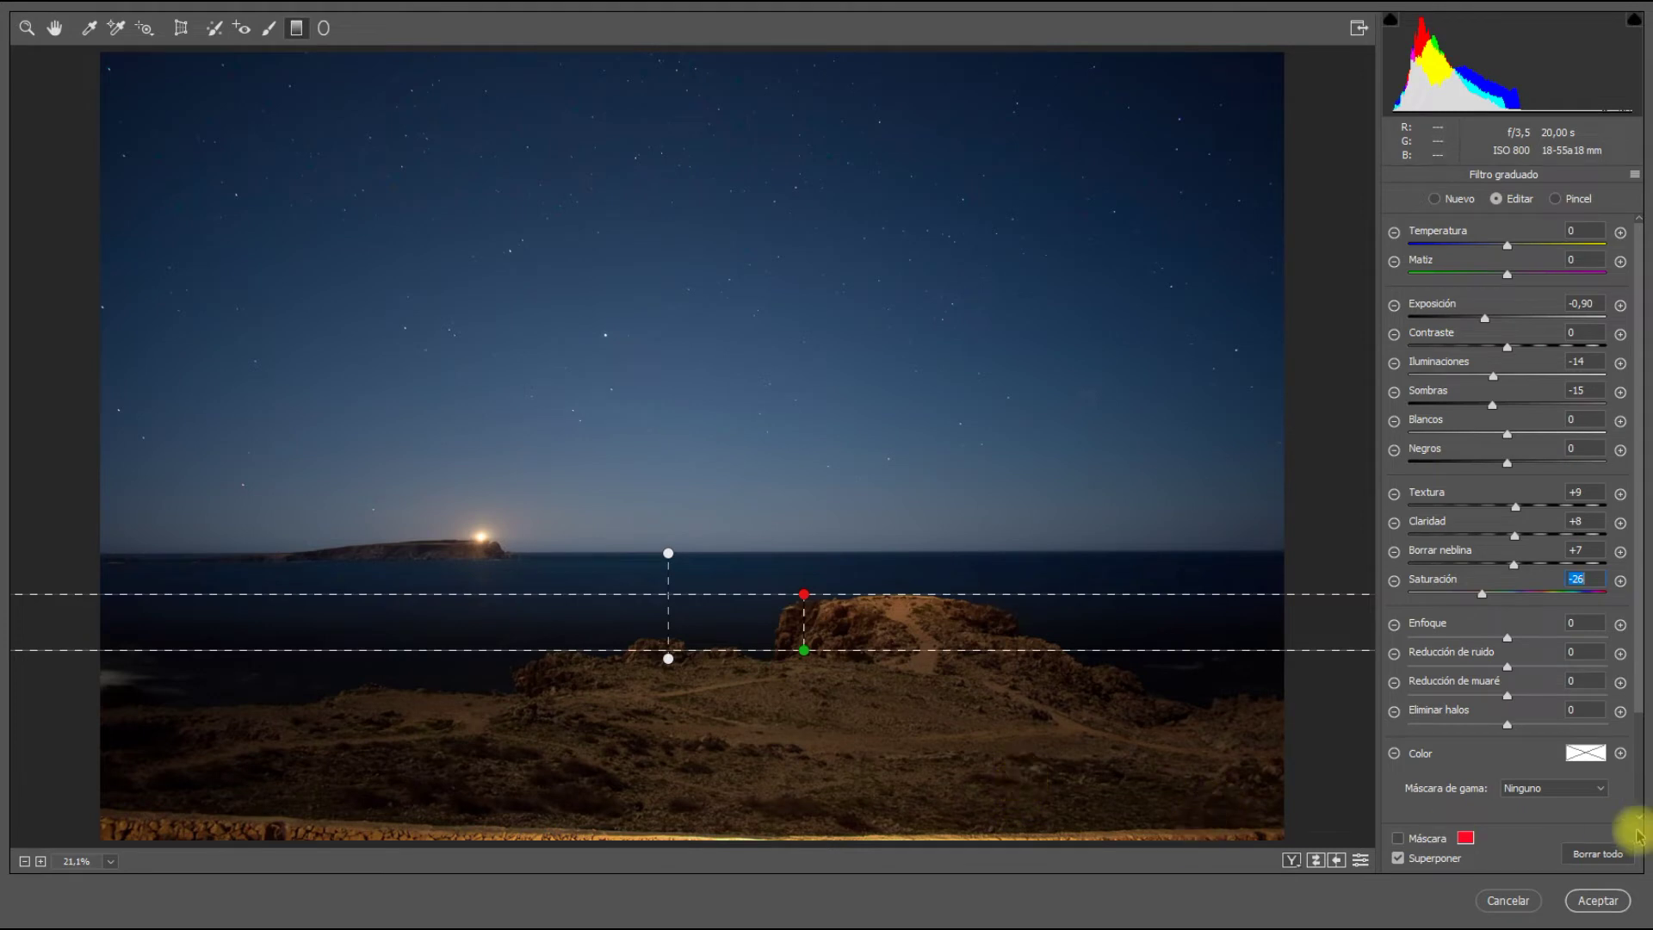
- Apply the Camera Raw edits, add empty layer Capa 1, and open the foreground colour picker
left_click(1600, 900)
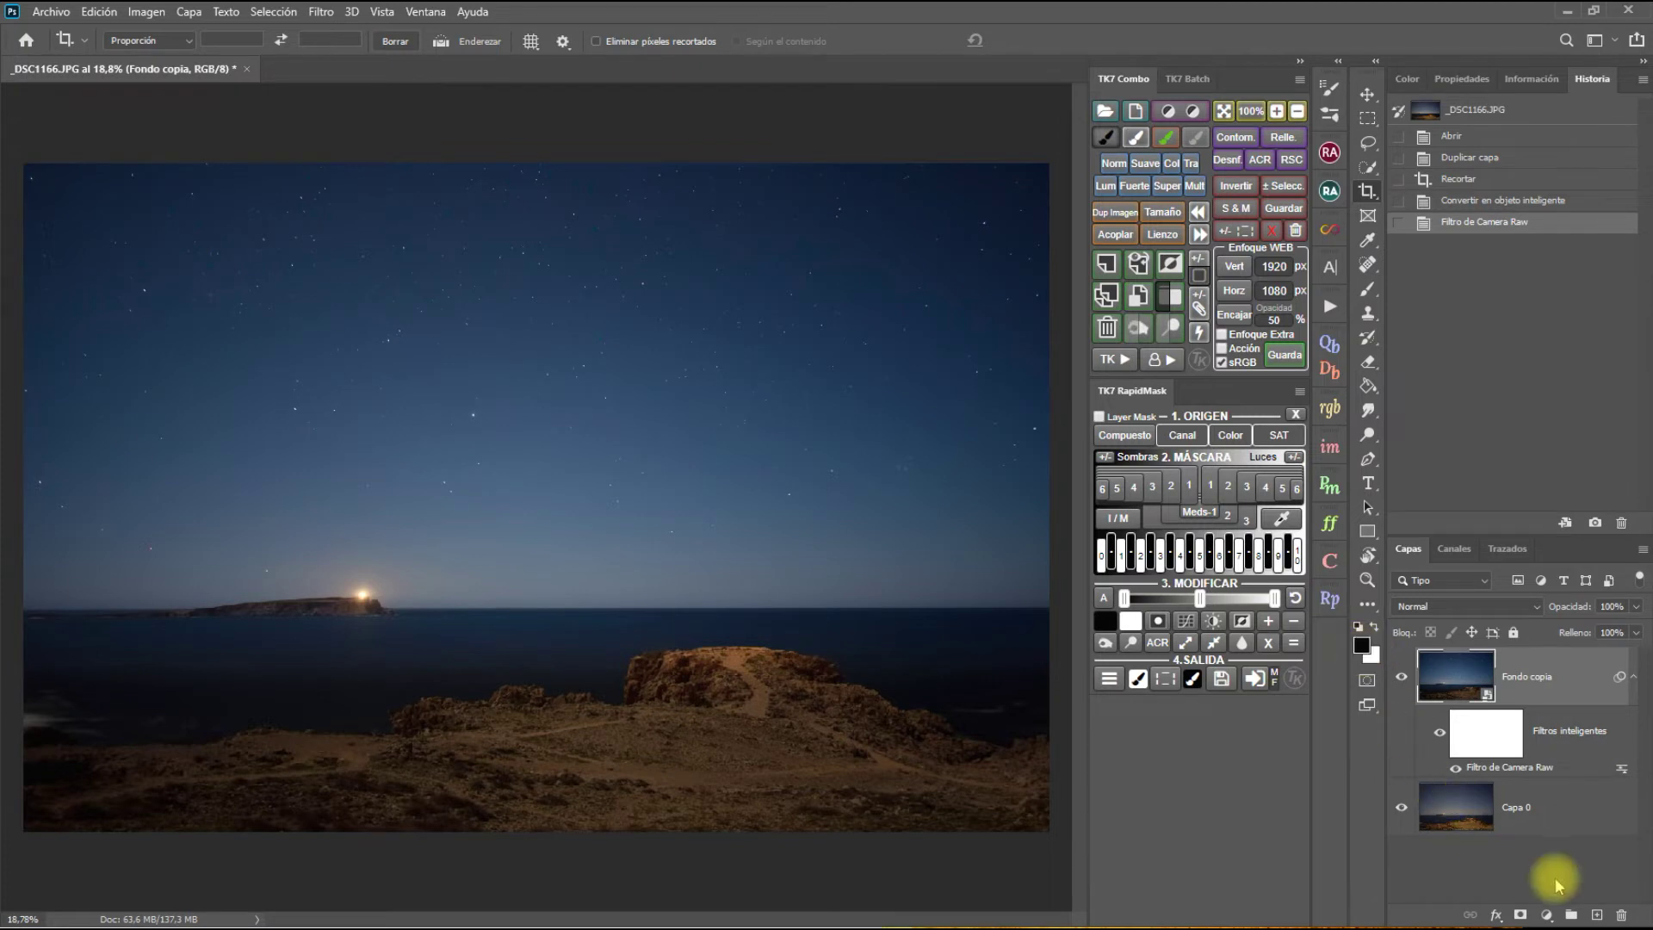
left_click(1595, 915)
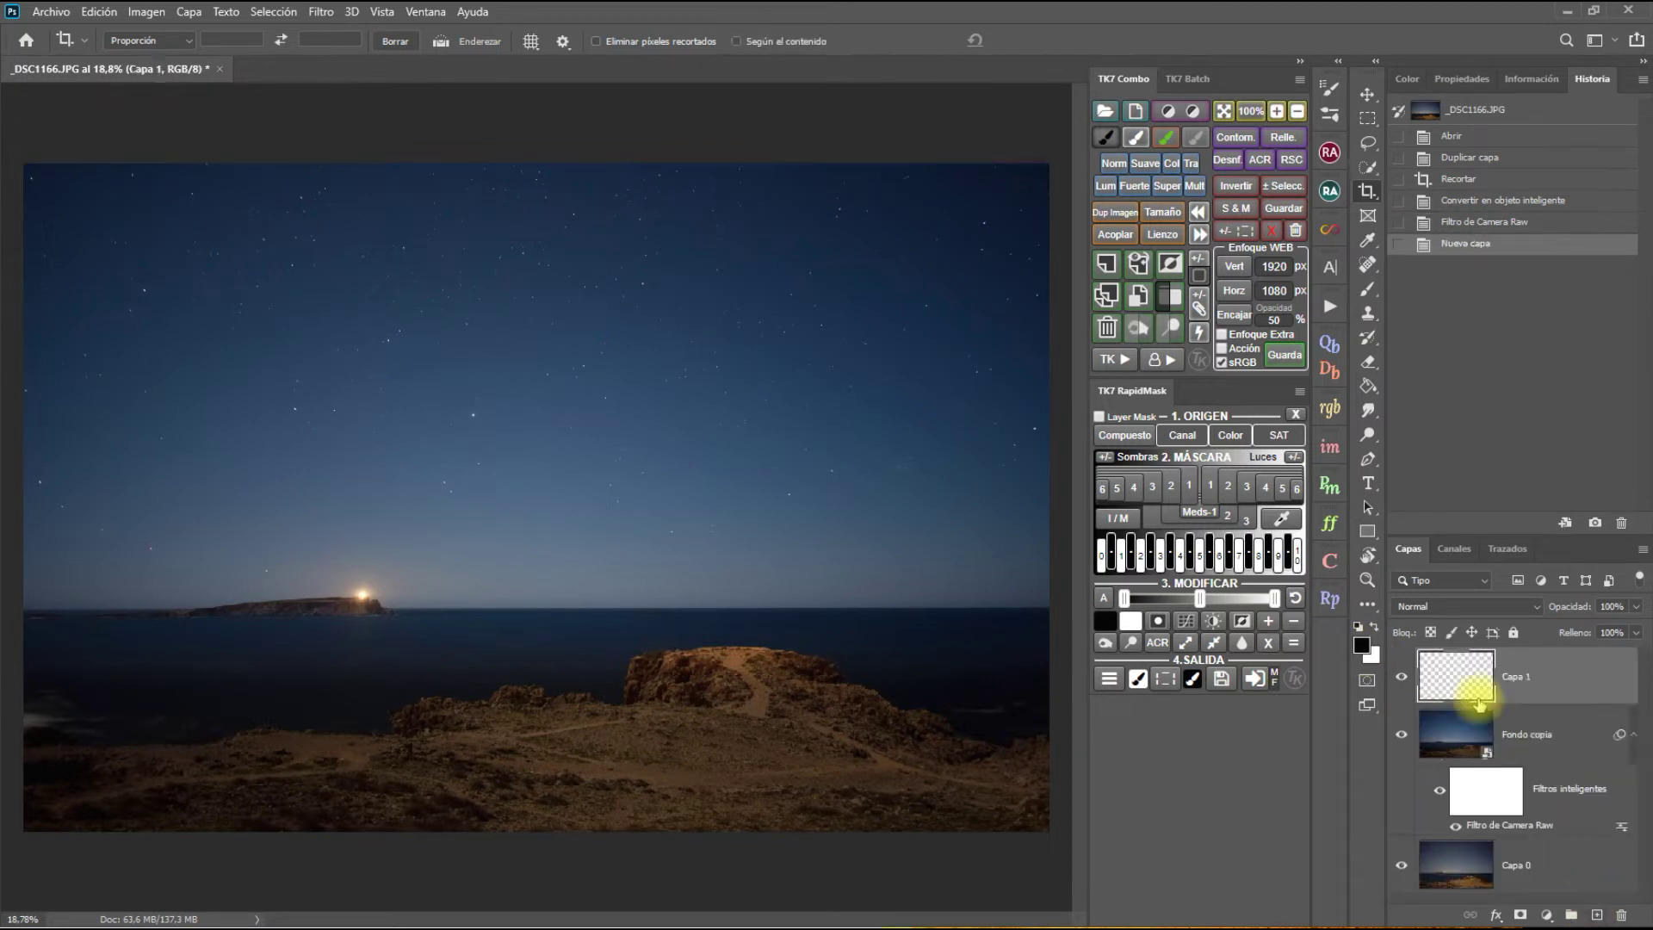
left_click(1362, 648)
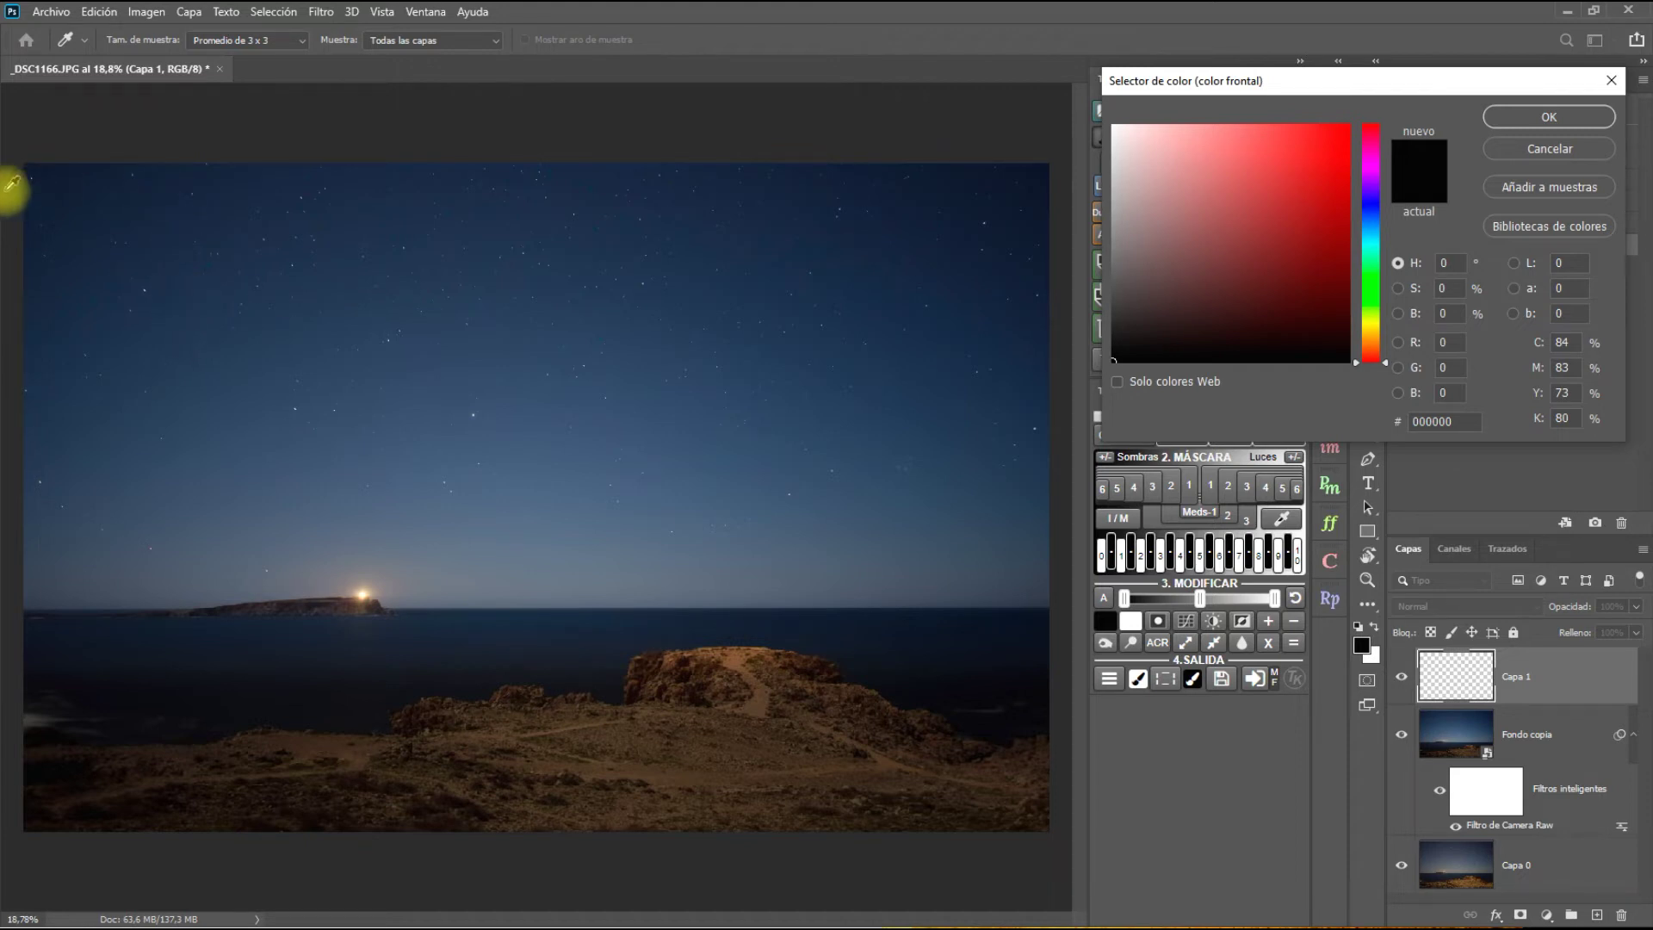
- Sample the night sky's dark blue 28354d as the foreground colour and switch to the Brush tool
left_click(216, 306)
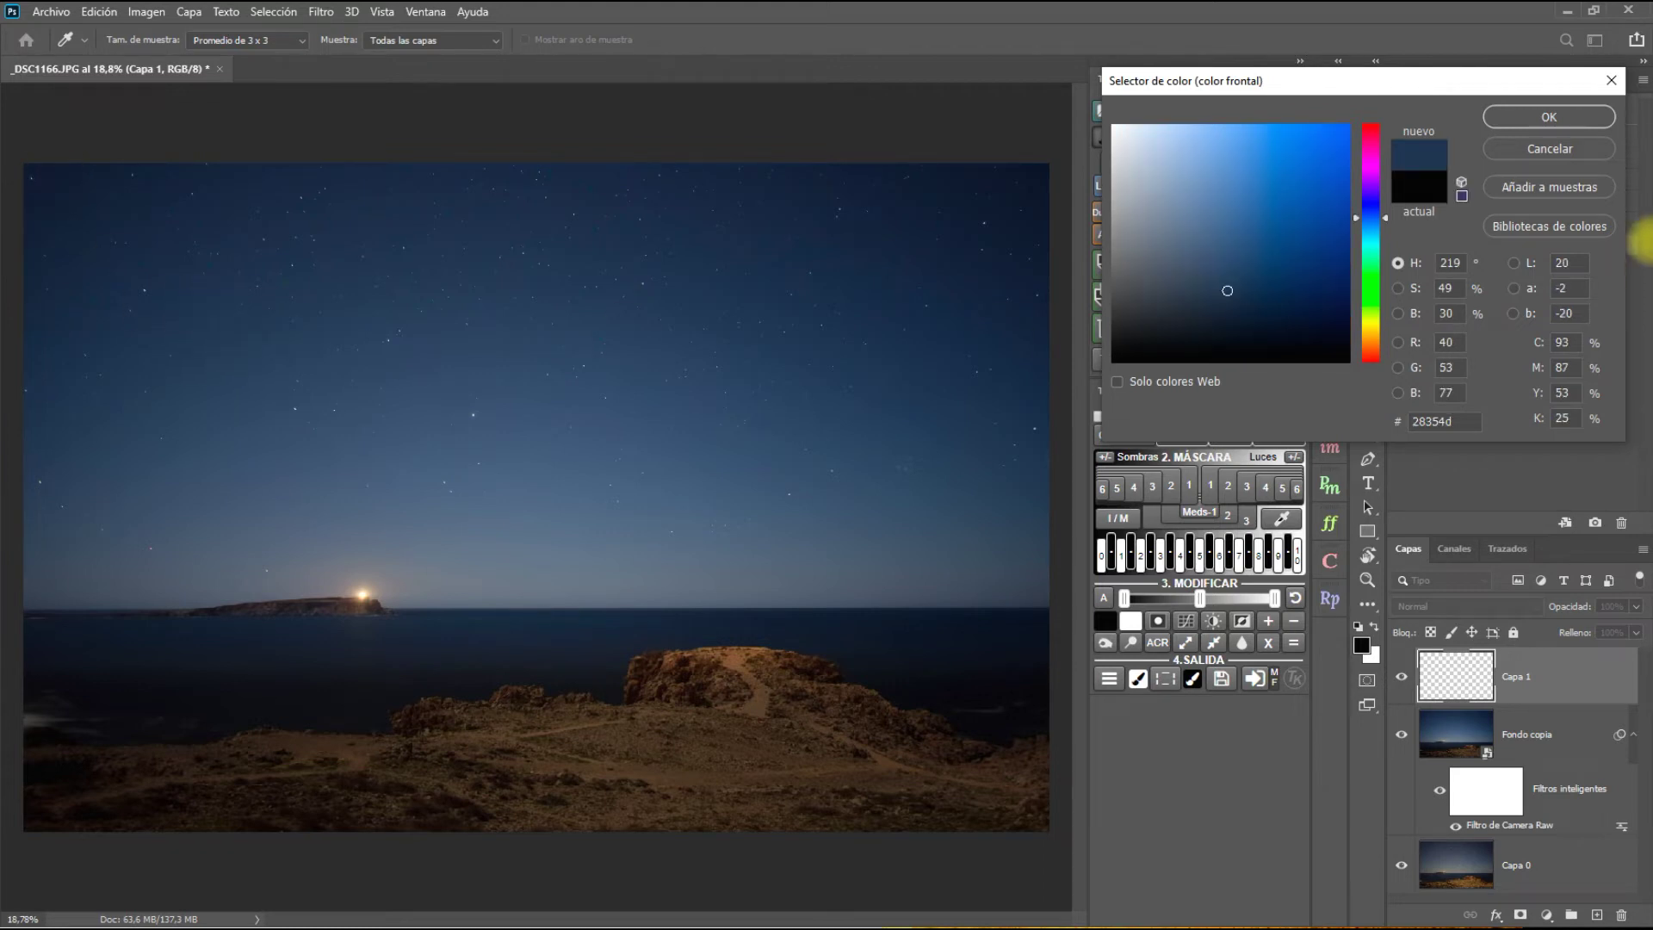
left_click(1535, 125)
key("c")
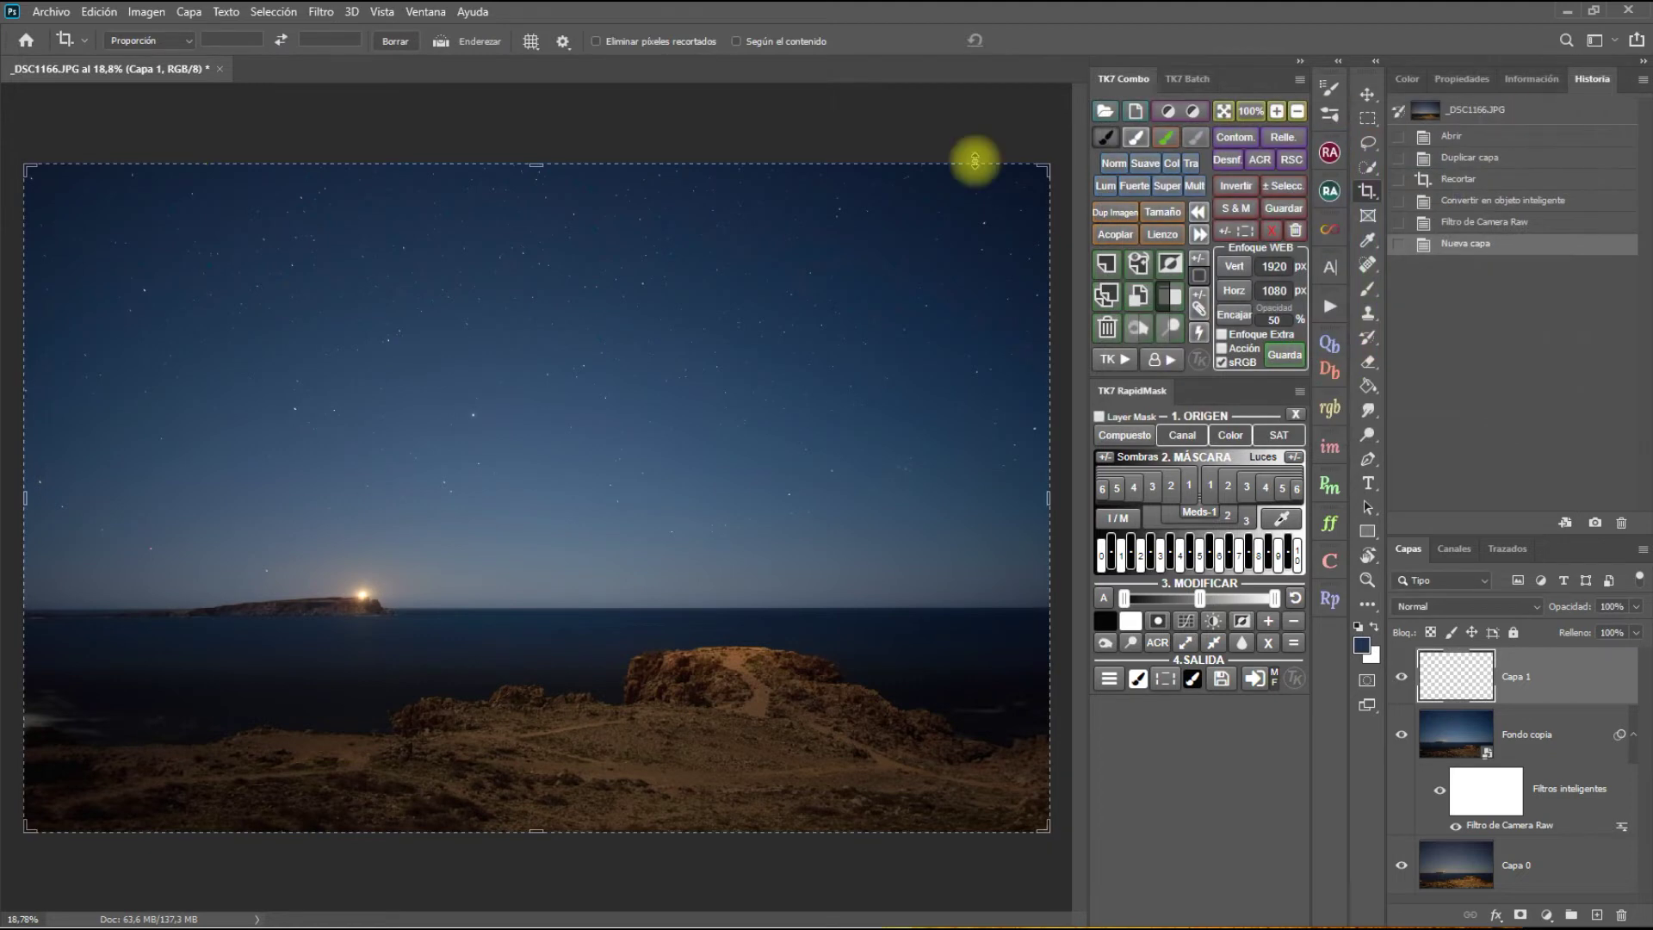
left_click(1367, 293)
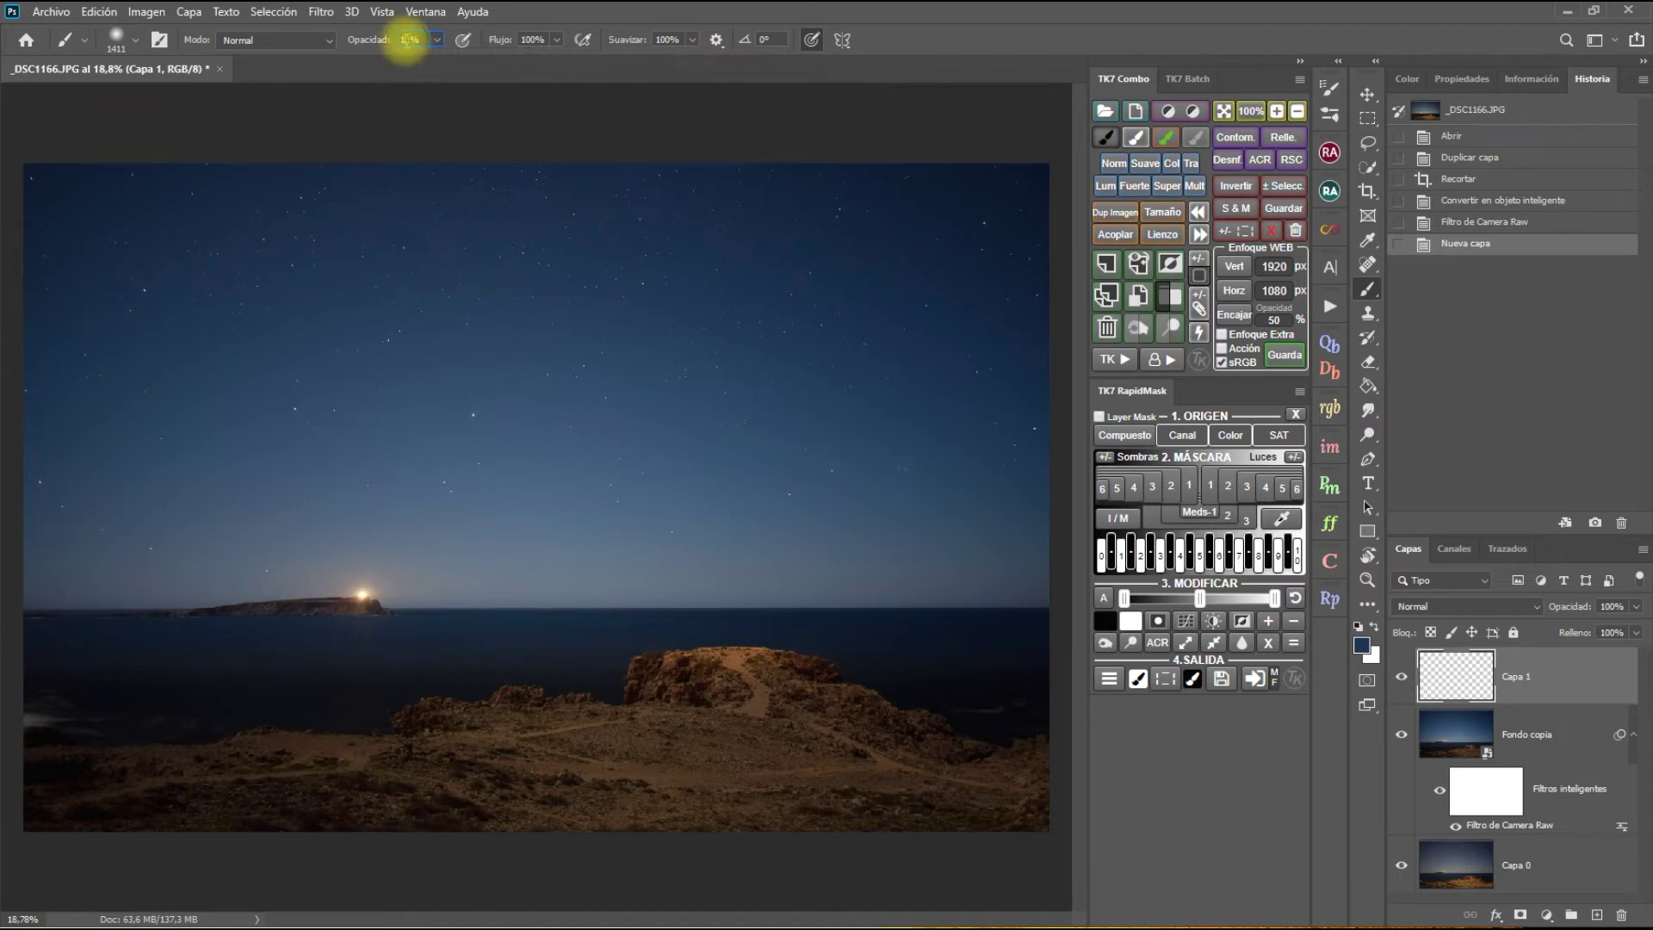
- Set the brush opacity to 10%
type("1")
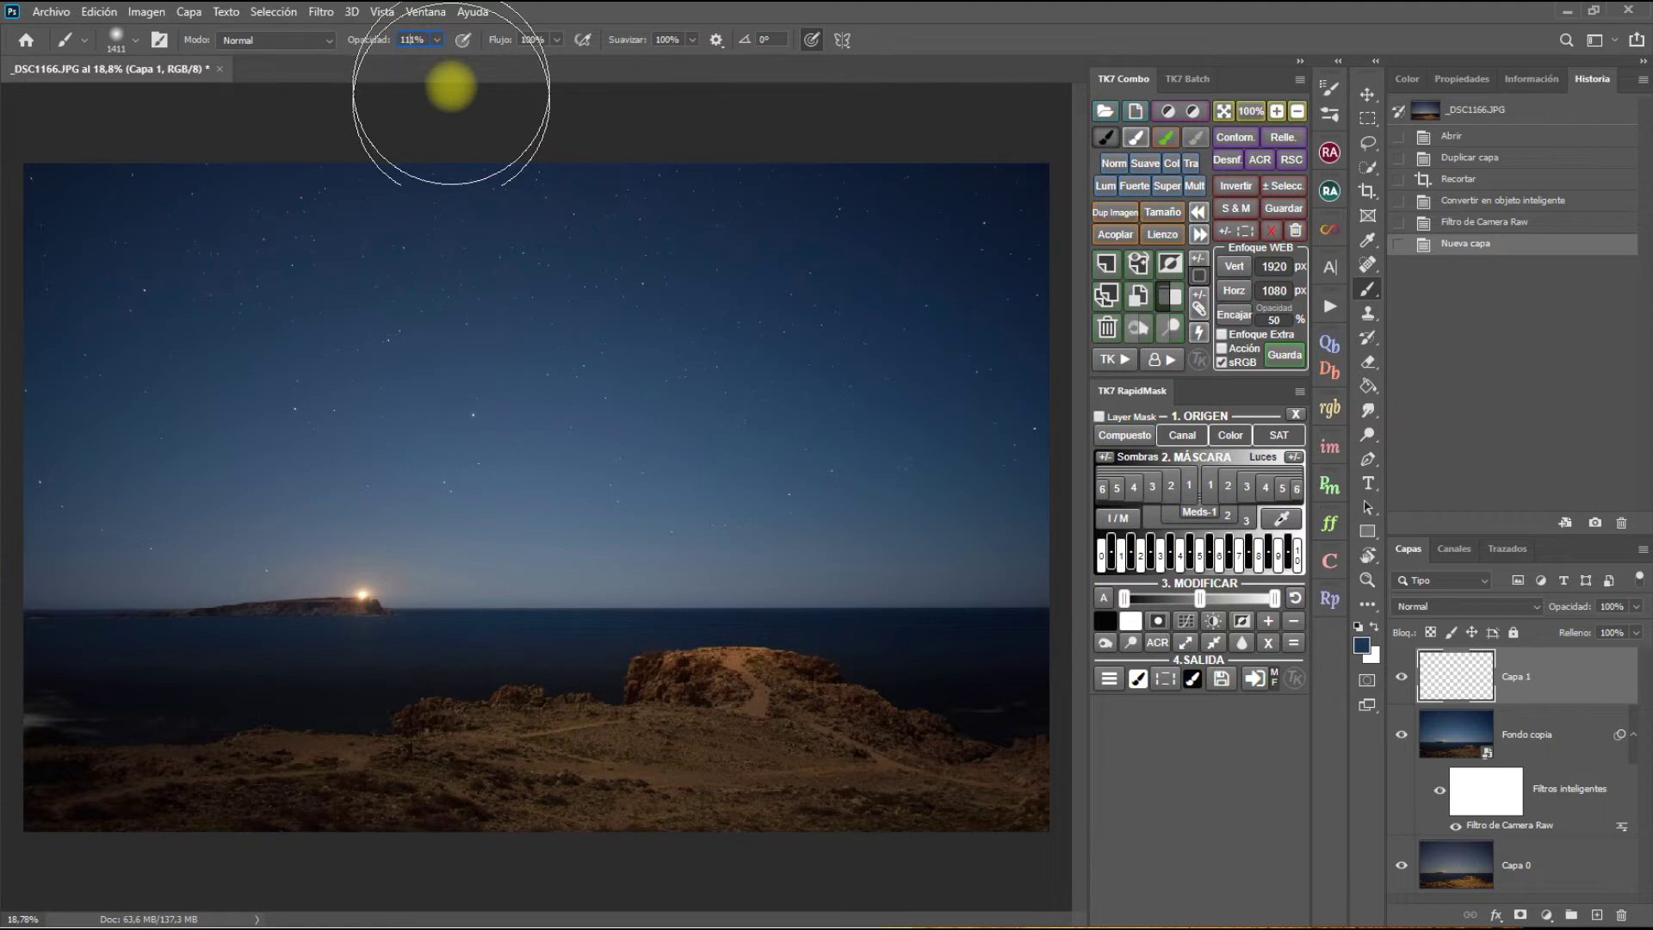
key("BackSpace")
key("Delete")
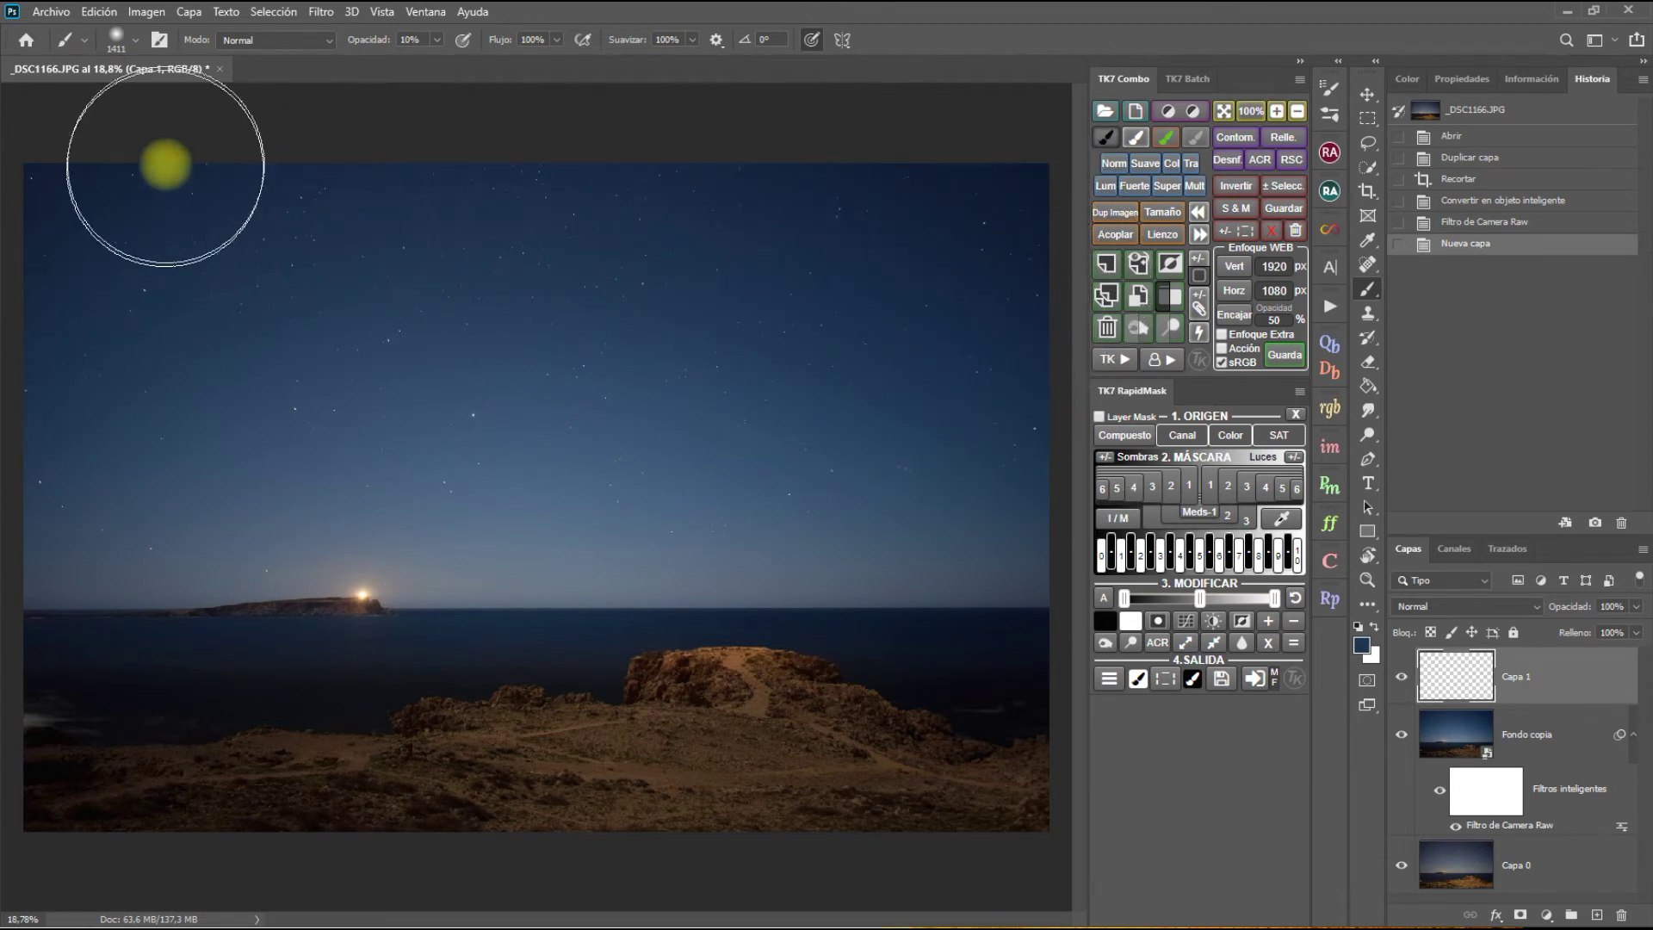
- Paint soft sky-blue strokes on Capa 1 along the left edge, lower foreground, right sea and upper corners
left_click_drag(15, 221, 7, 369)
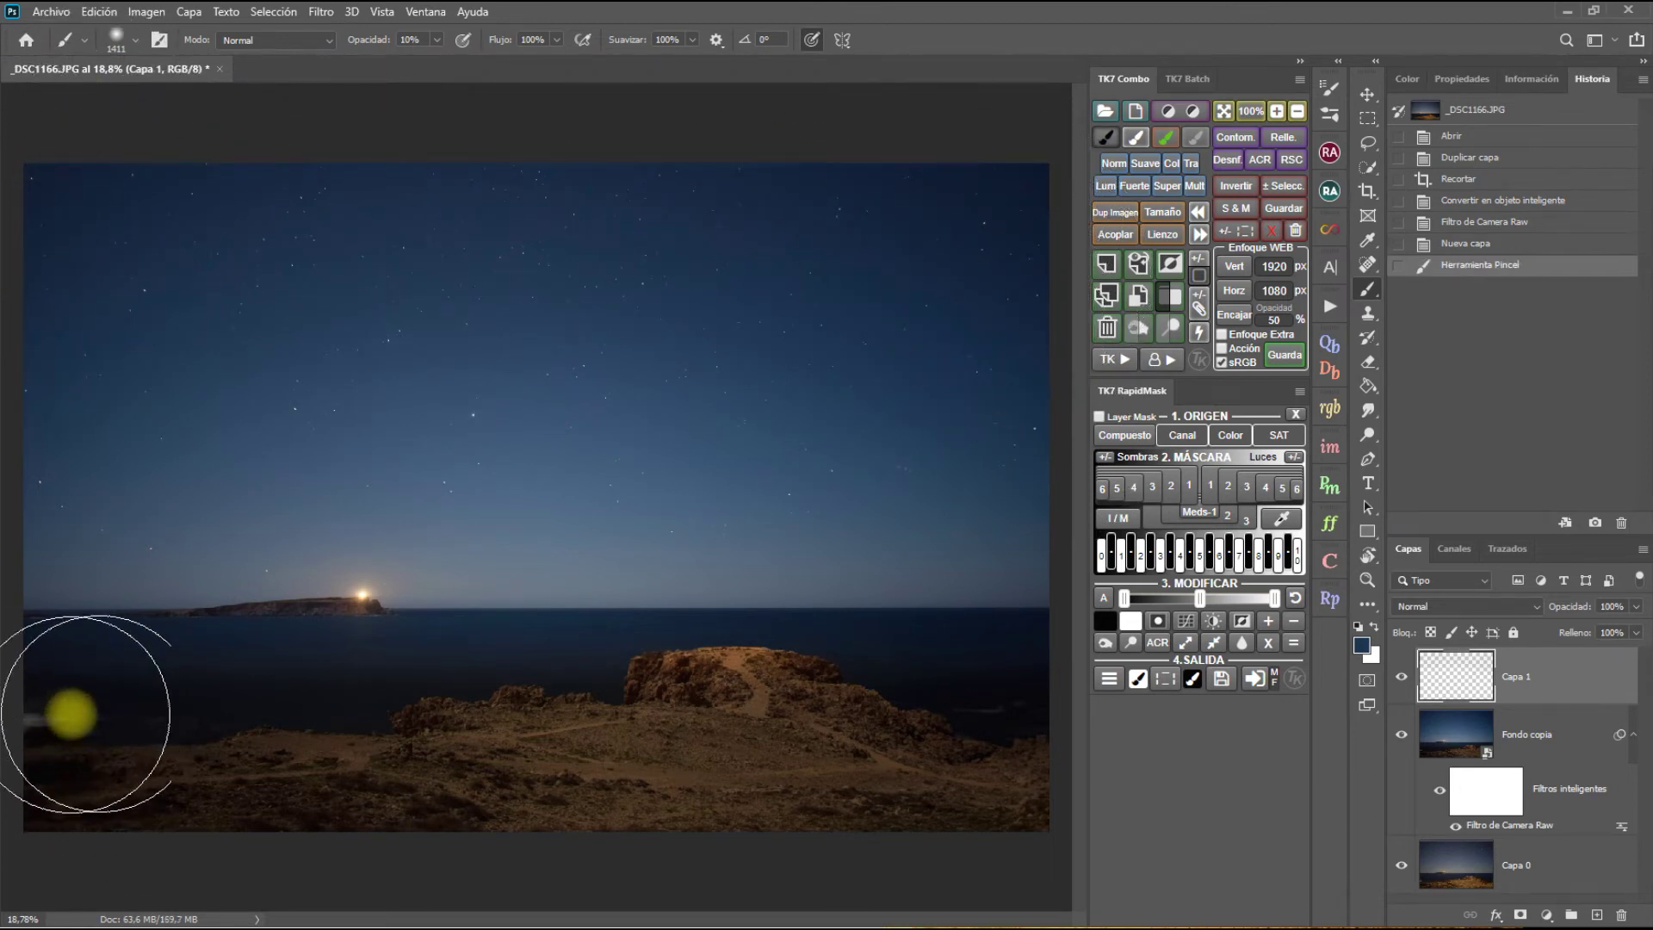
left_click_drag(167, 668, 112, 680)
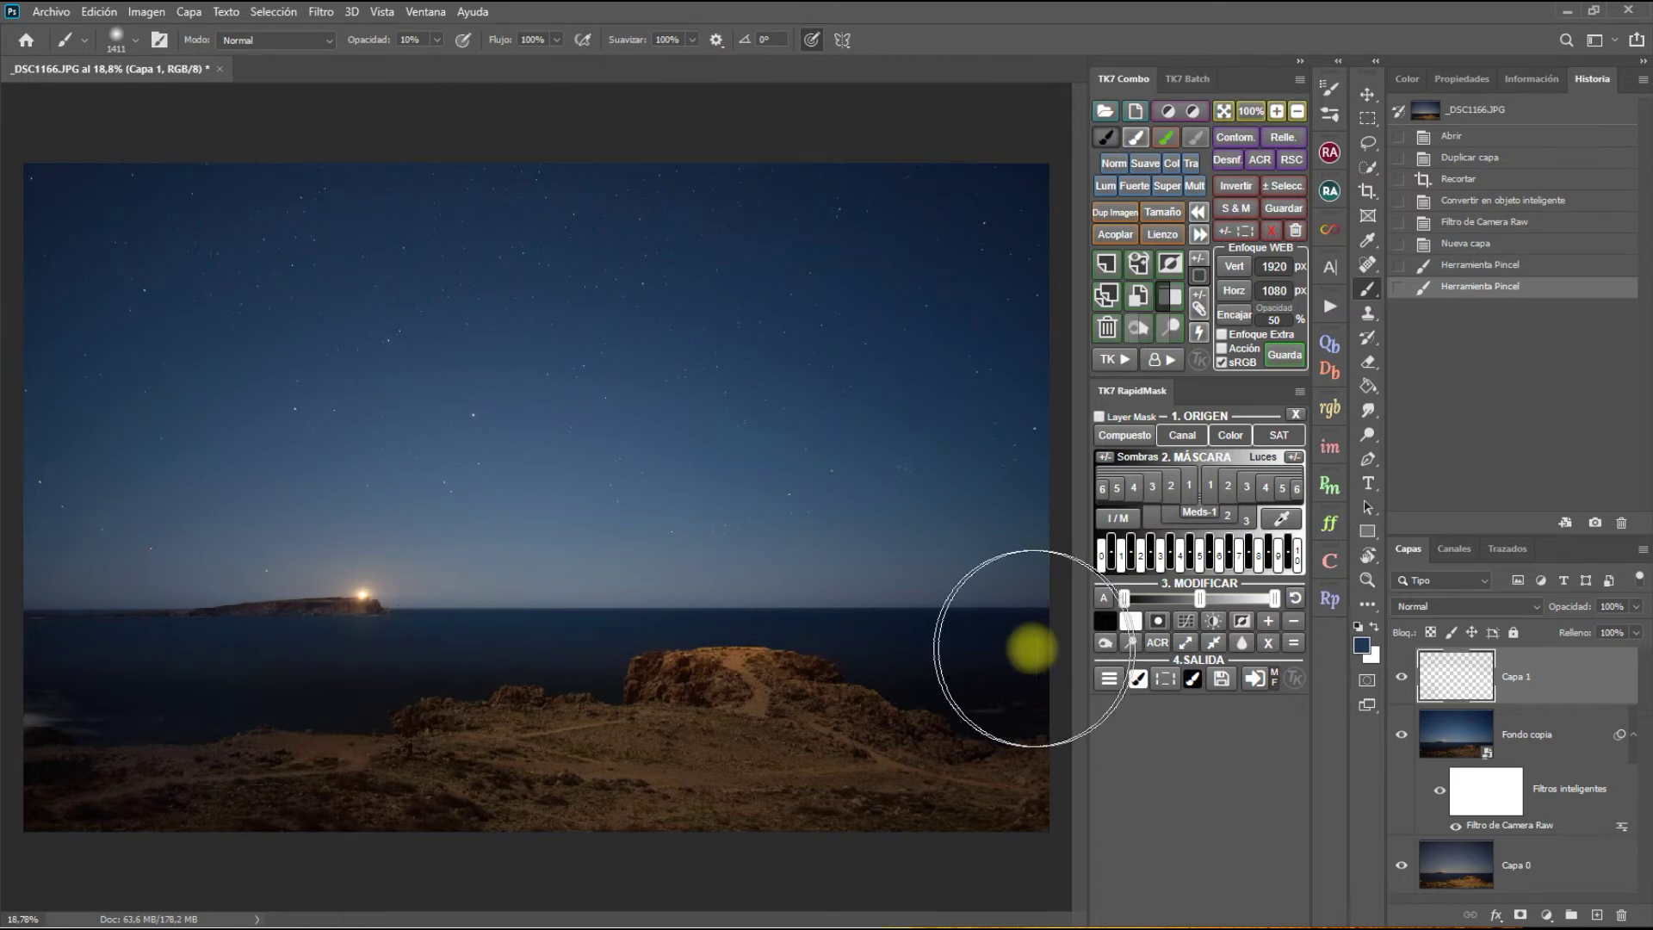
left_click(974, 647)
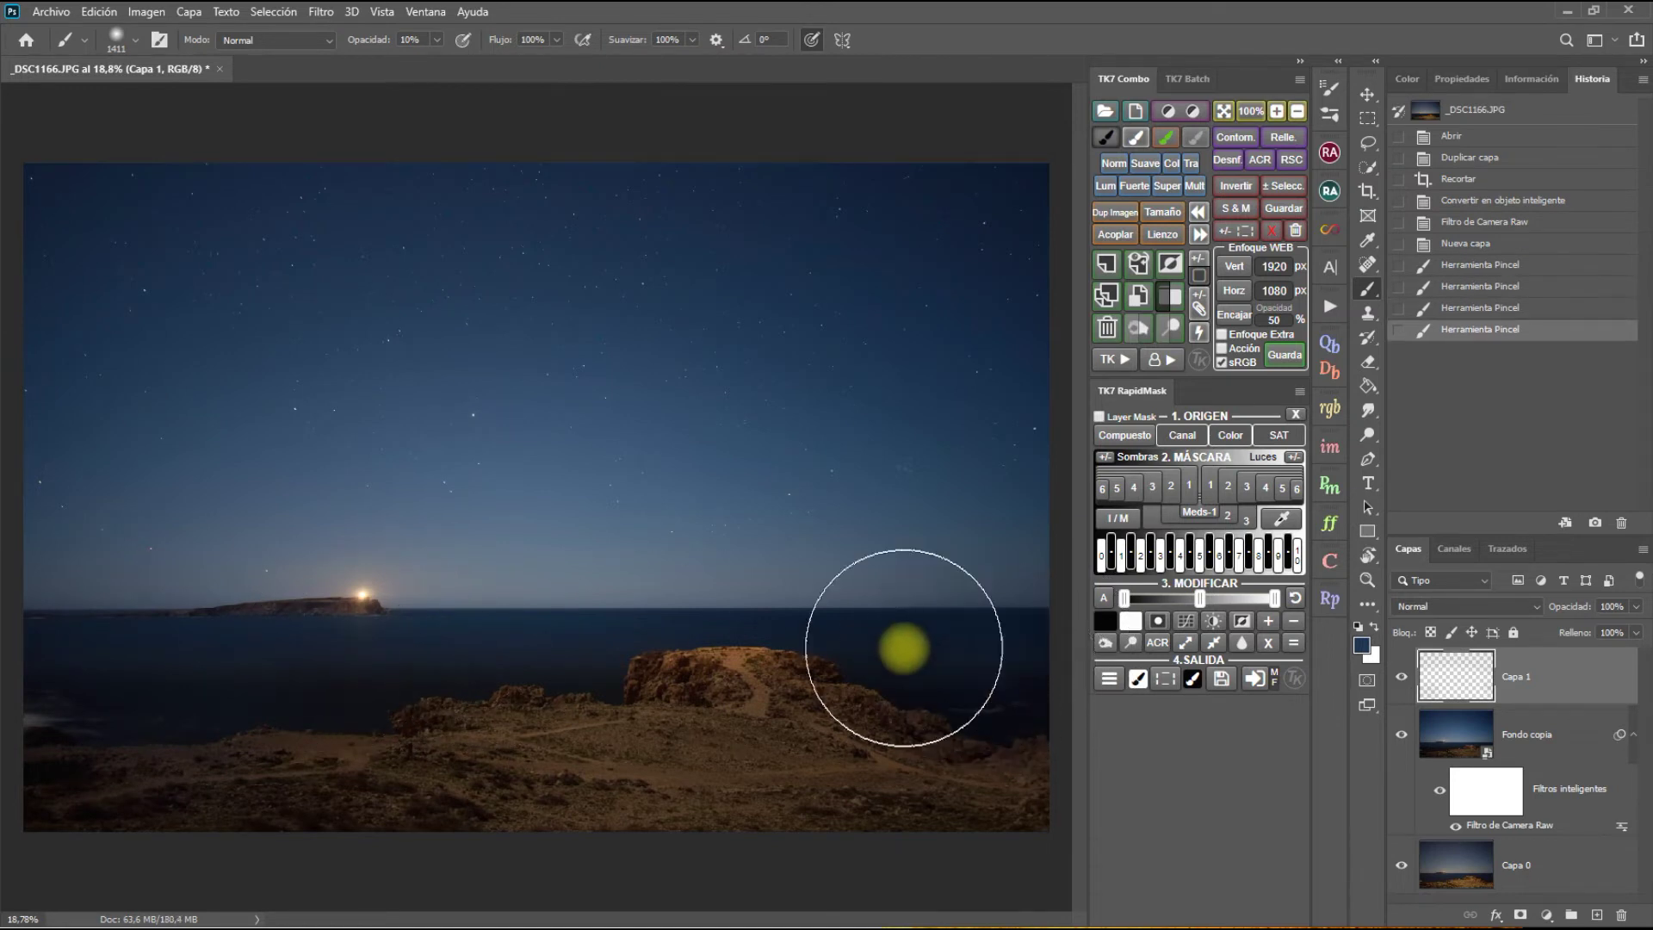
left_click_drag(413, 639, 321, 682)
left_click(26, 142)
left_click(32, 175)
left_click(1018, 205)
left_click(961, 197)
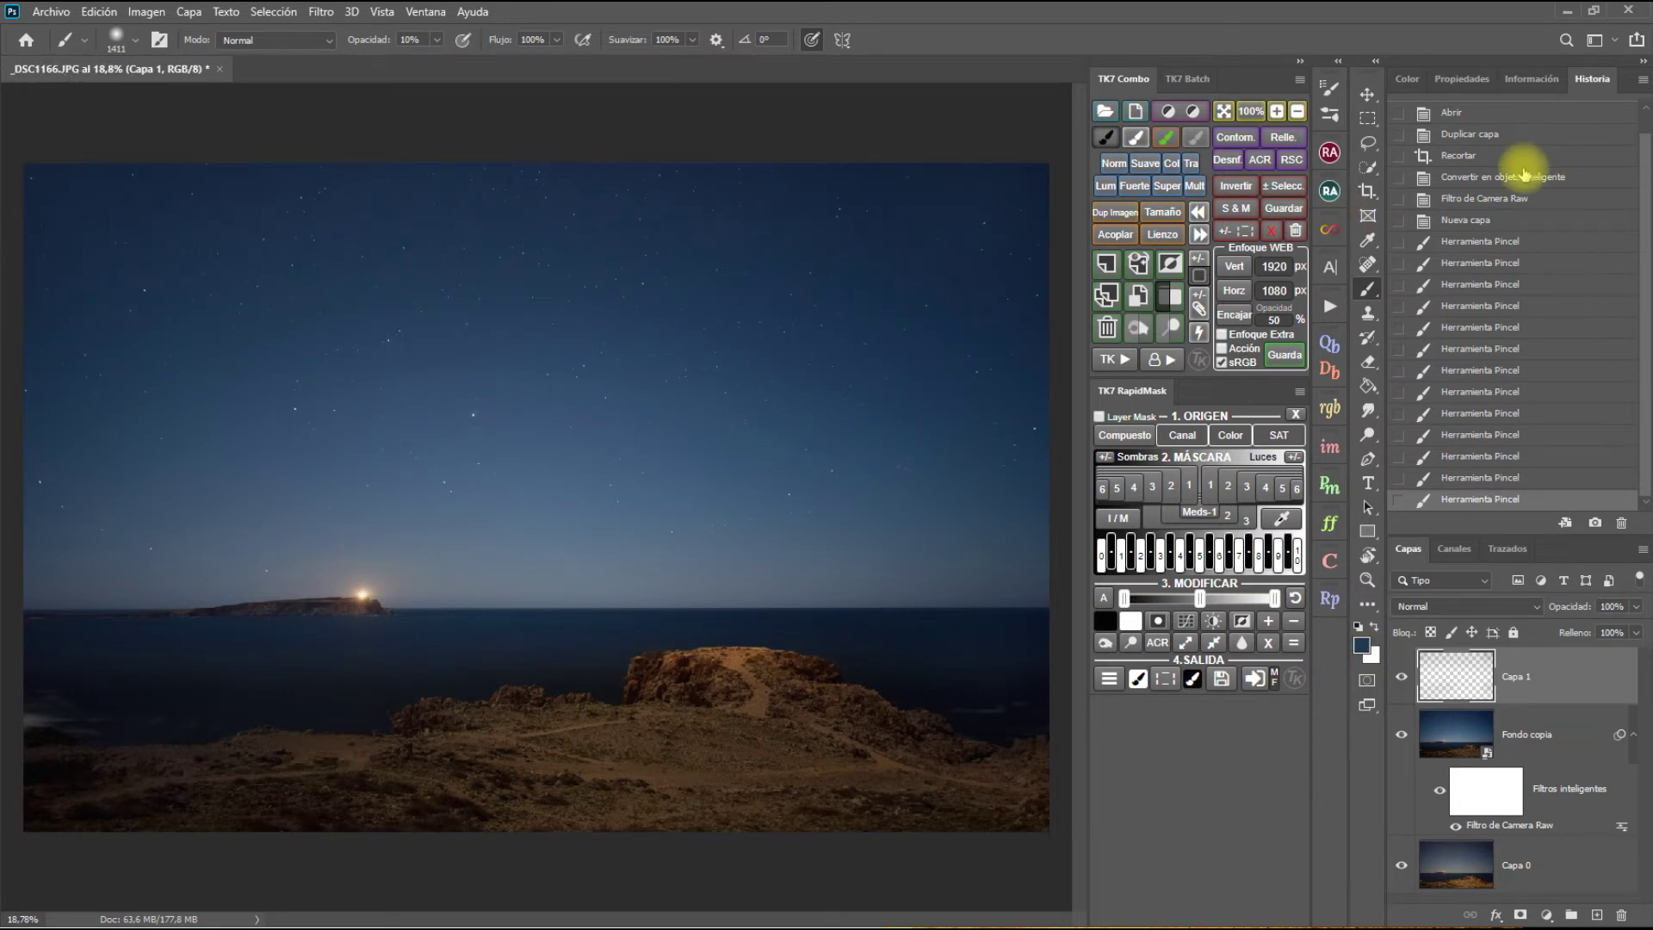
left_click(1361, 646)
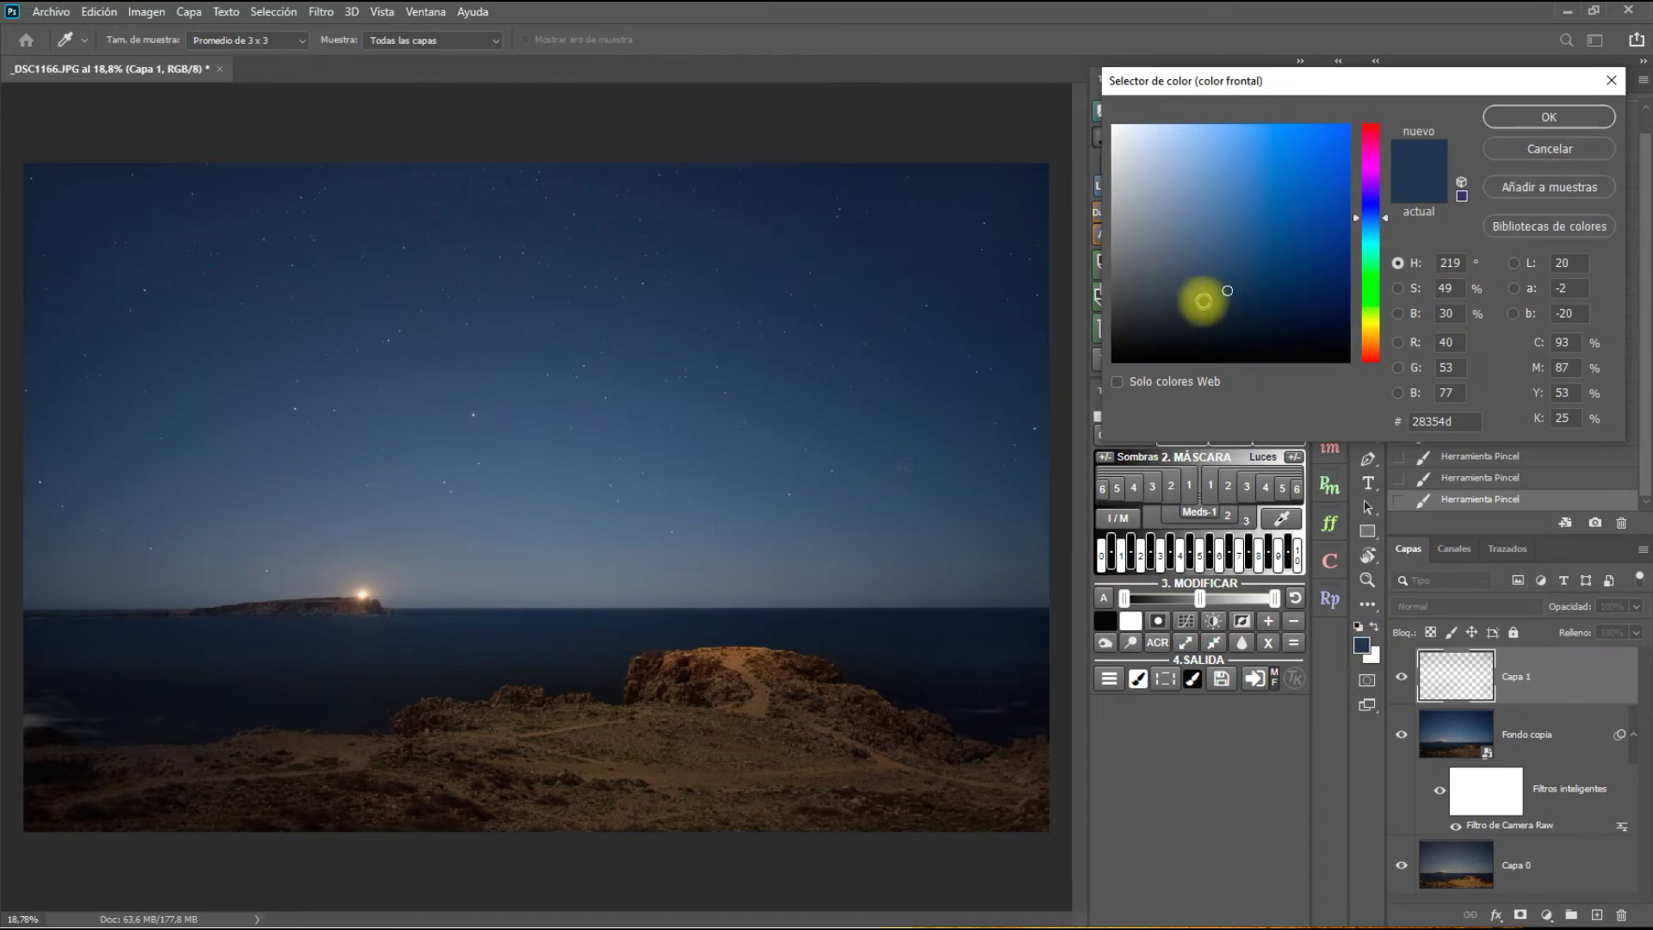
- Choose the darker blue 182845 as foreground colour and resize the brush to 250 px
left_click_drag(1235, 293, 1266, 298)
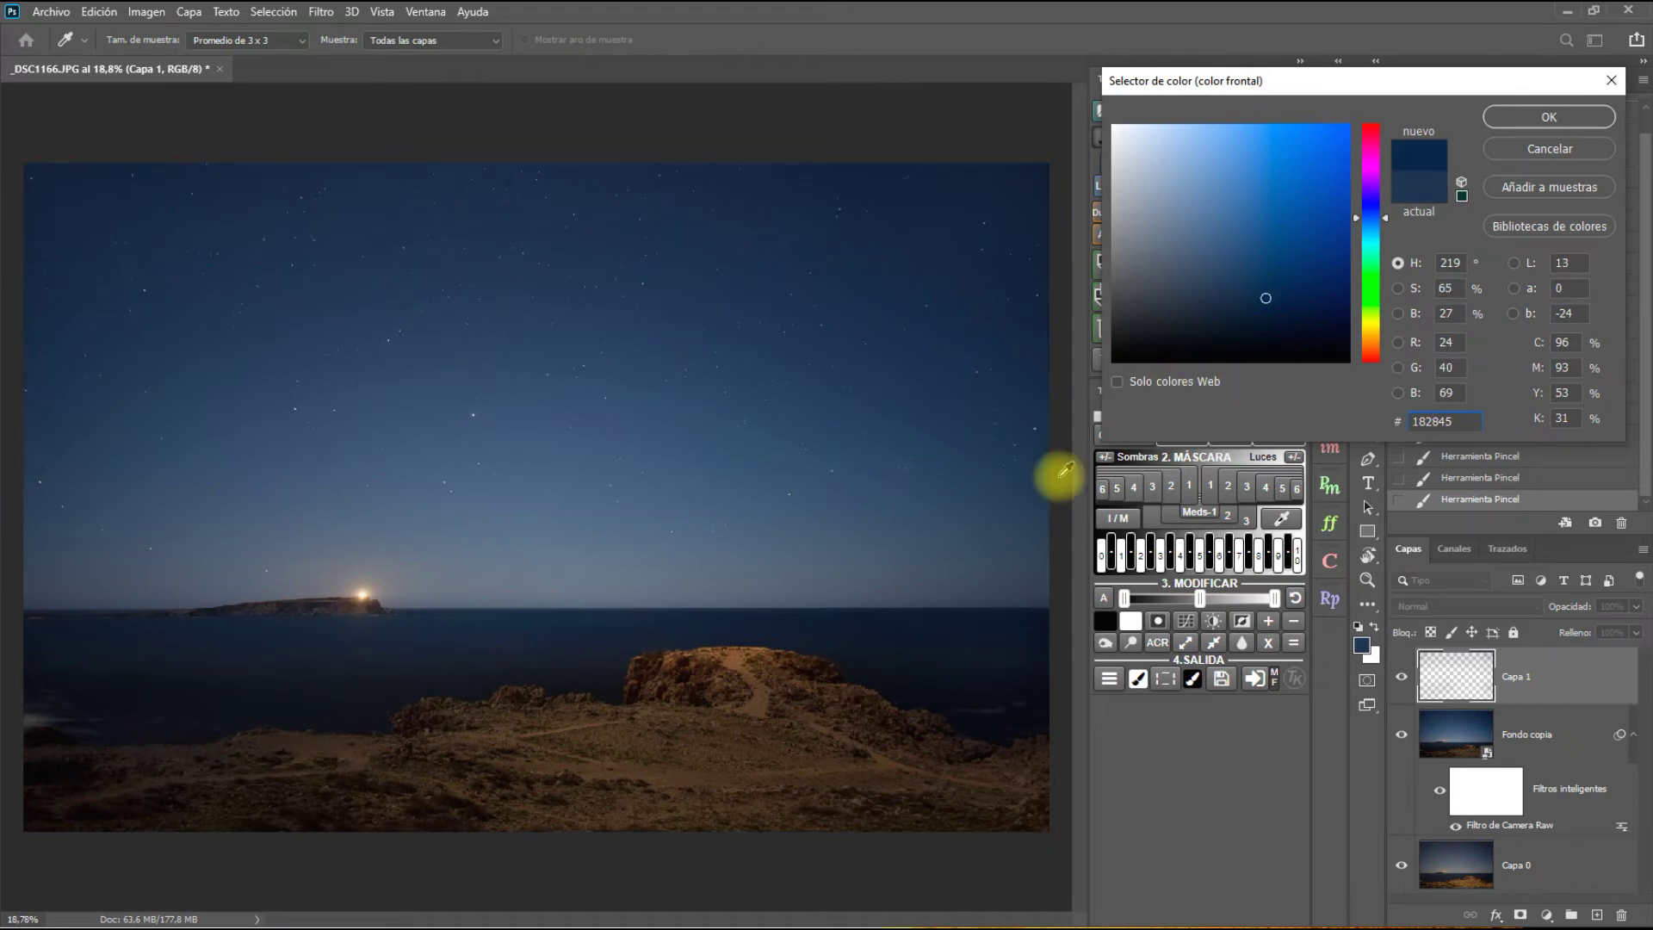
left_click(1549, 120)
left_click_drag(917, 321, 789, 349)
type("5")
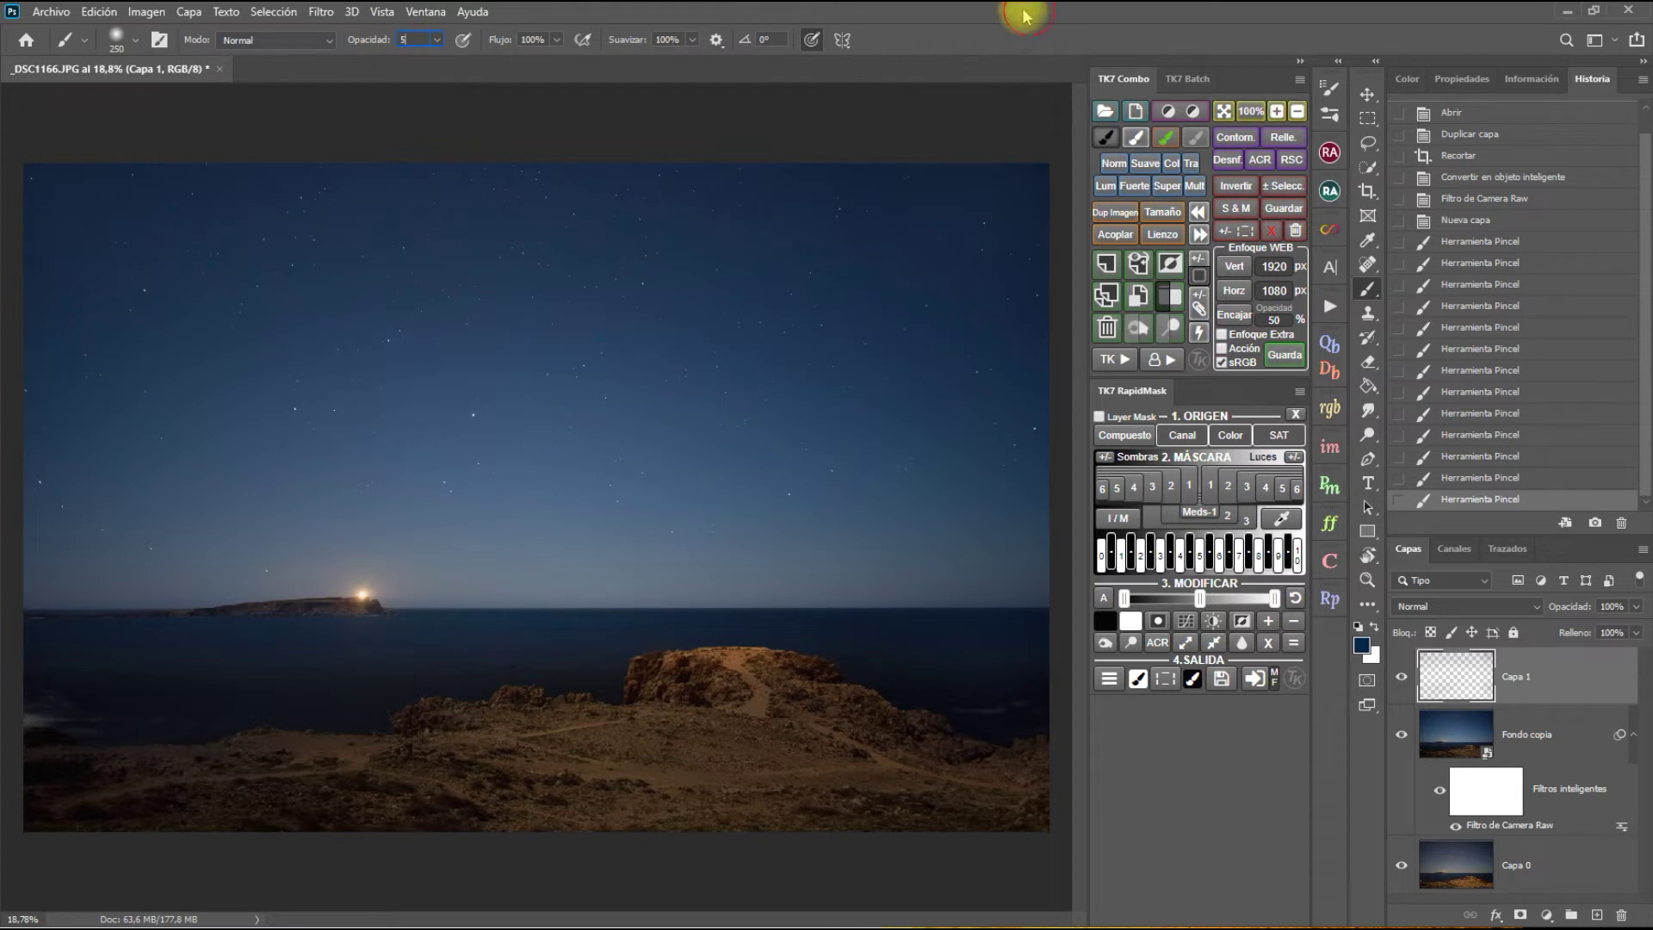
- At 5% opacity, paint faint dark-blue strokes over the left sea, rocky headland and foreground
key("Return")
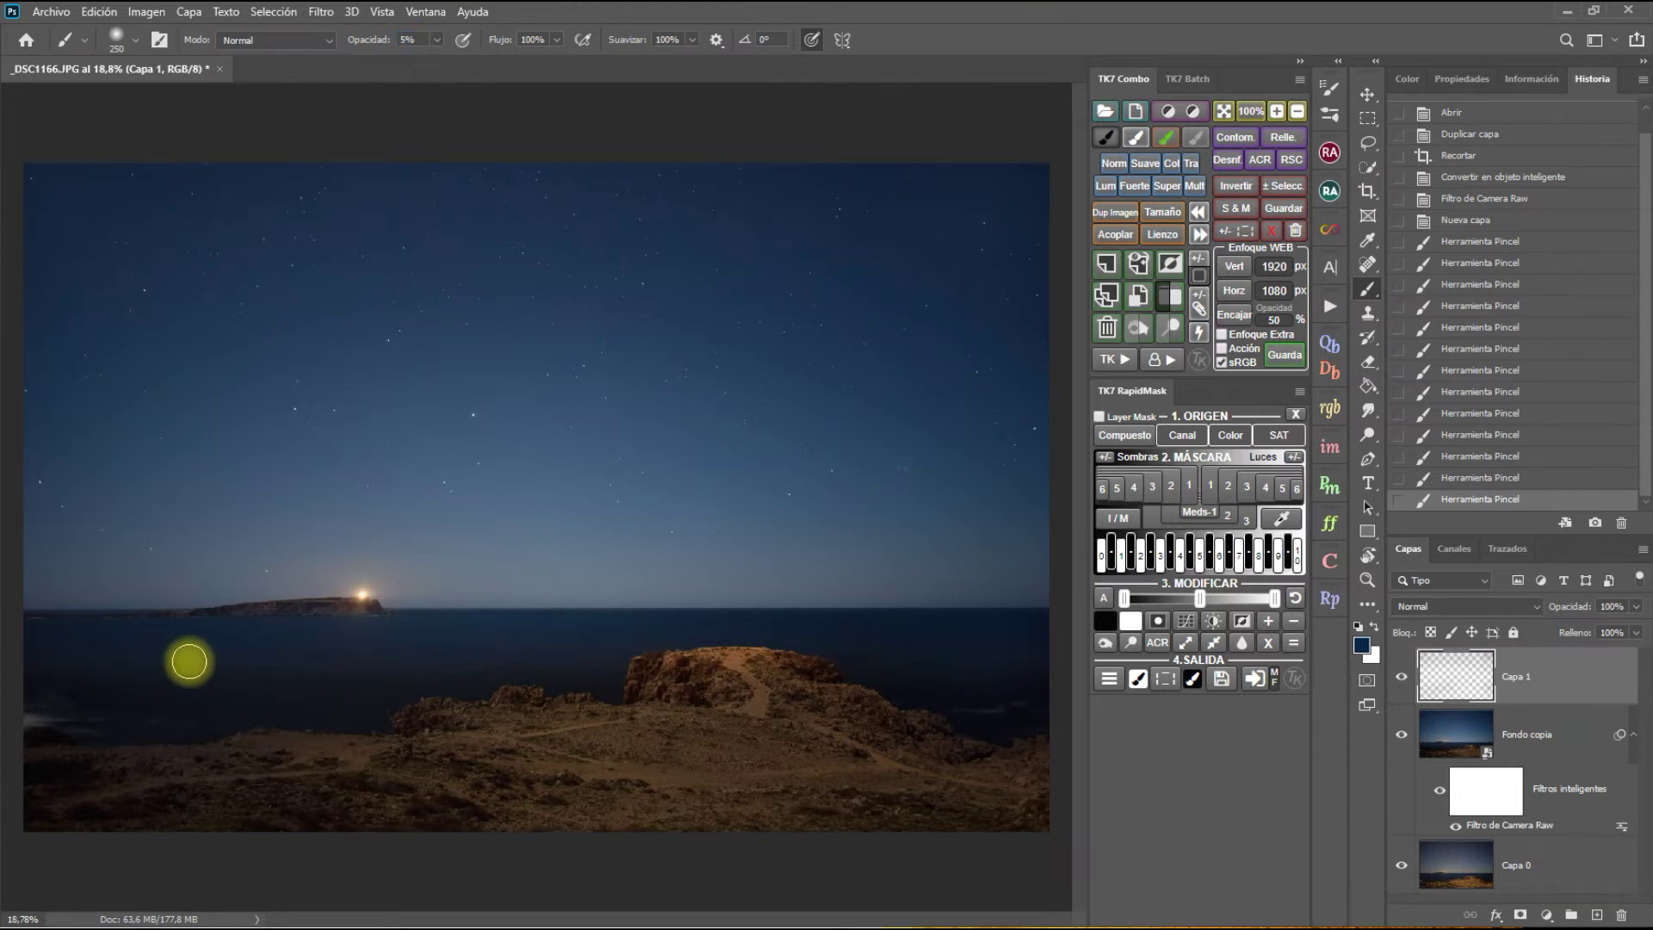
left_click_drag(359, 658, 529, 669)
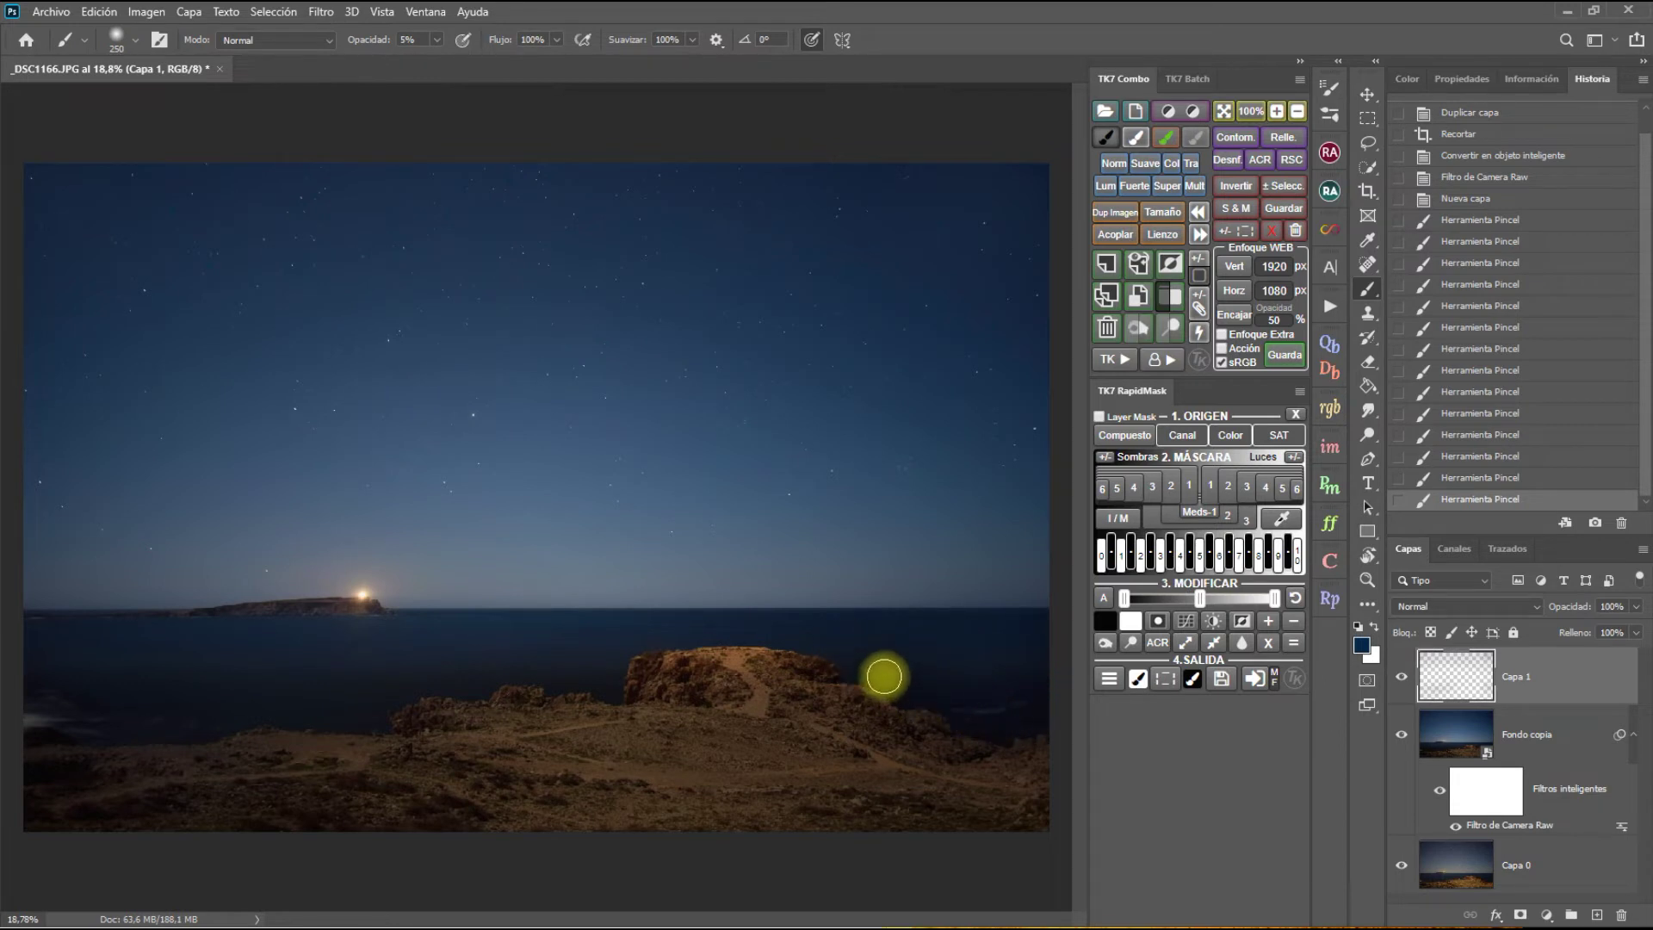
left_click_drag(858, 656, 896, 634)
left_click_drag(1041, 627, 1032, 670)
mouse_move(81, 680)
left_mouse_down()
mouse_move(311, 676)
mouse_move(92, 675)
mouse_move(284, 686)
mouse_move(92, 701)
mouse_move(233, 707)
mouse_move(74, 713)
mouse_move(414, 700)
mouse_move(517, 657)
mouse_move(413, 657)
mouse_move(584, 702)
left_mouse_up()
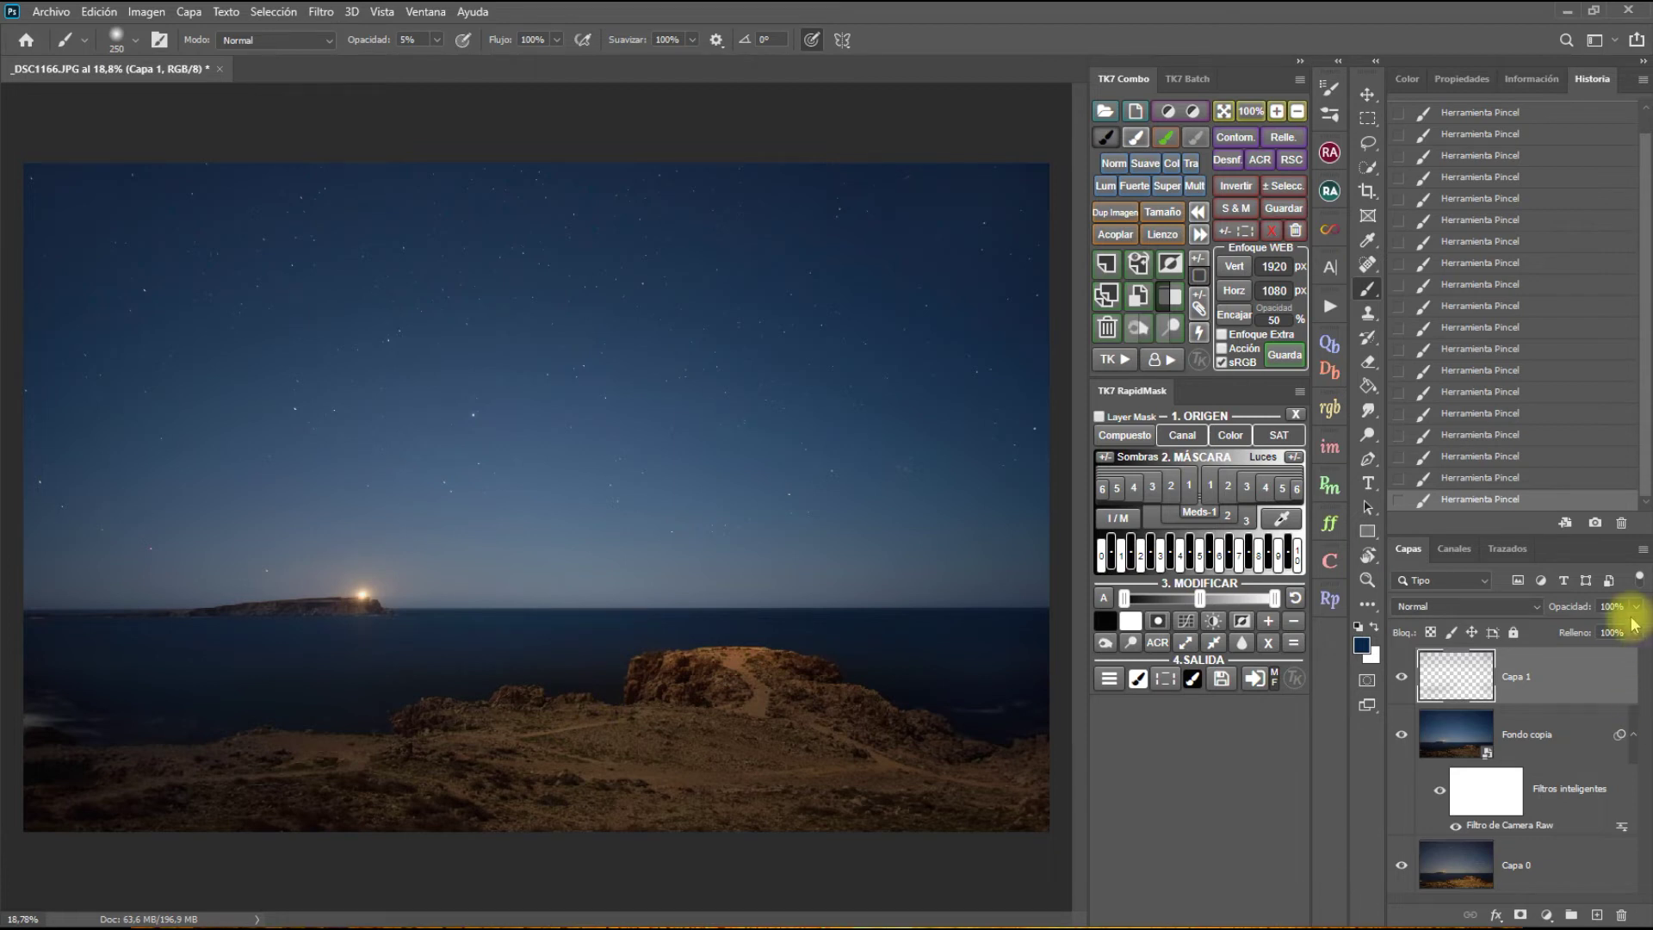
- Launch Filtro > Nik Collection > Color Efex Pro 4 on Capa 1
left_click(1411, 80)
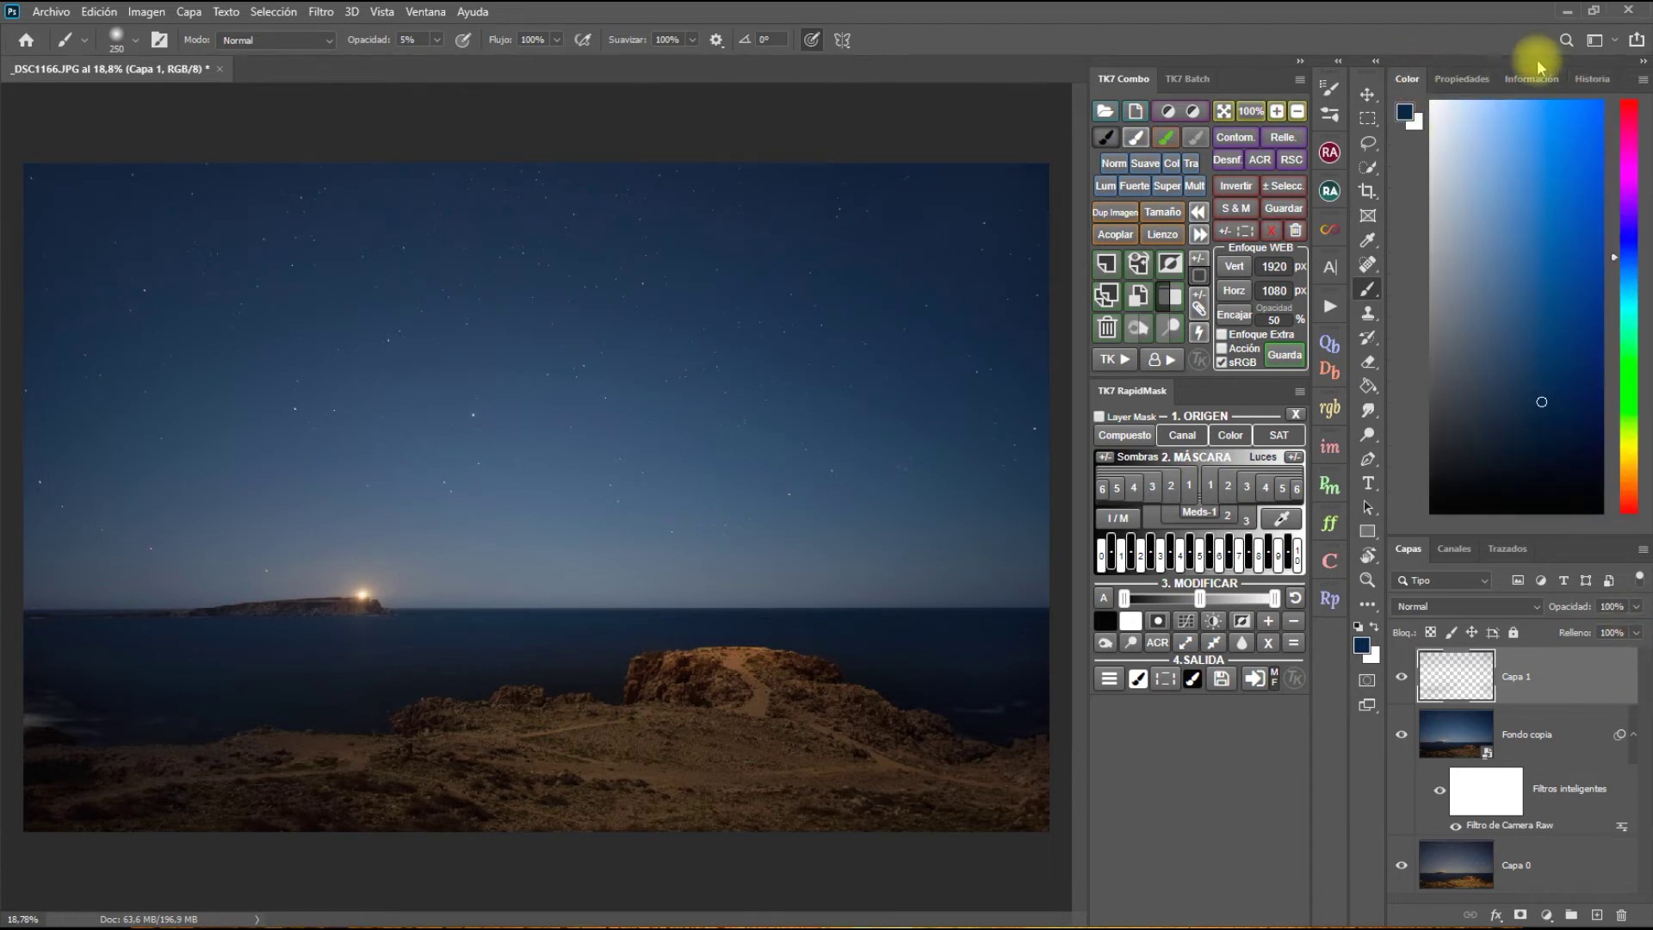
left_click(1461, 78)
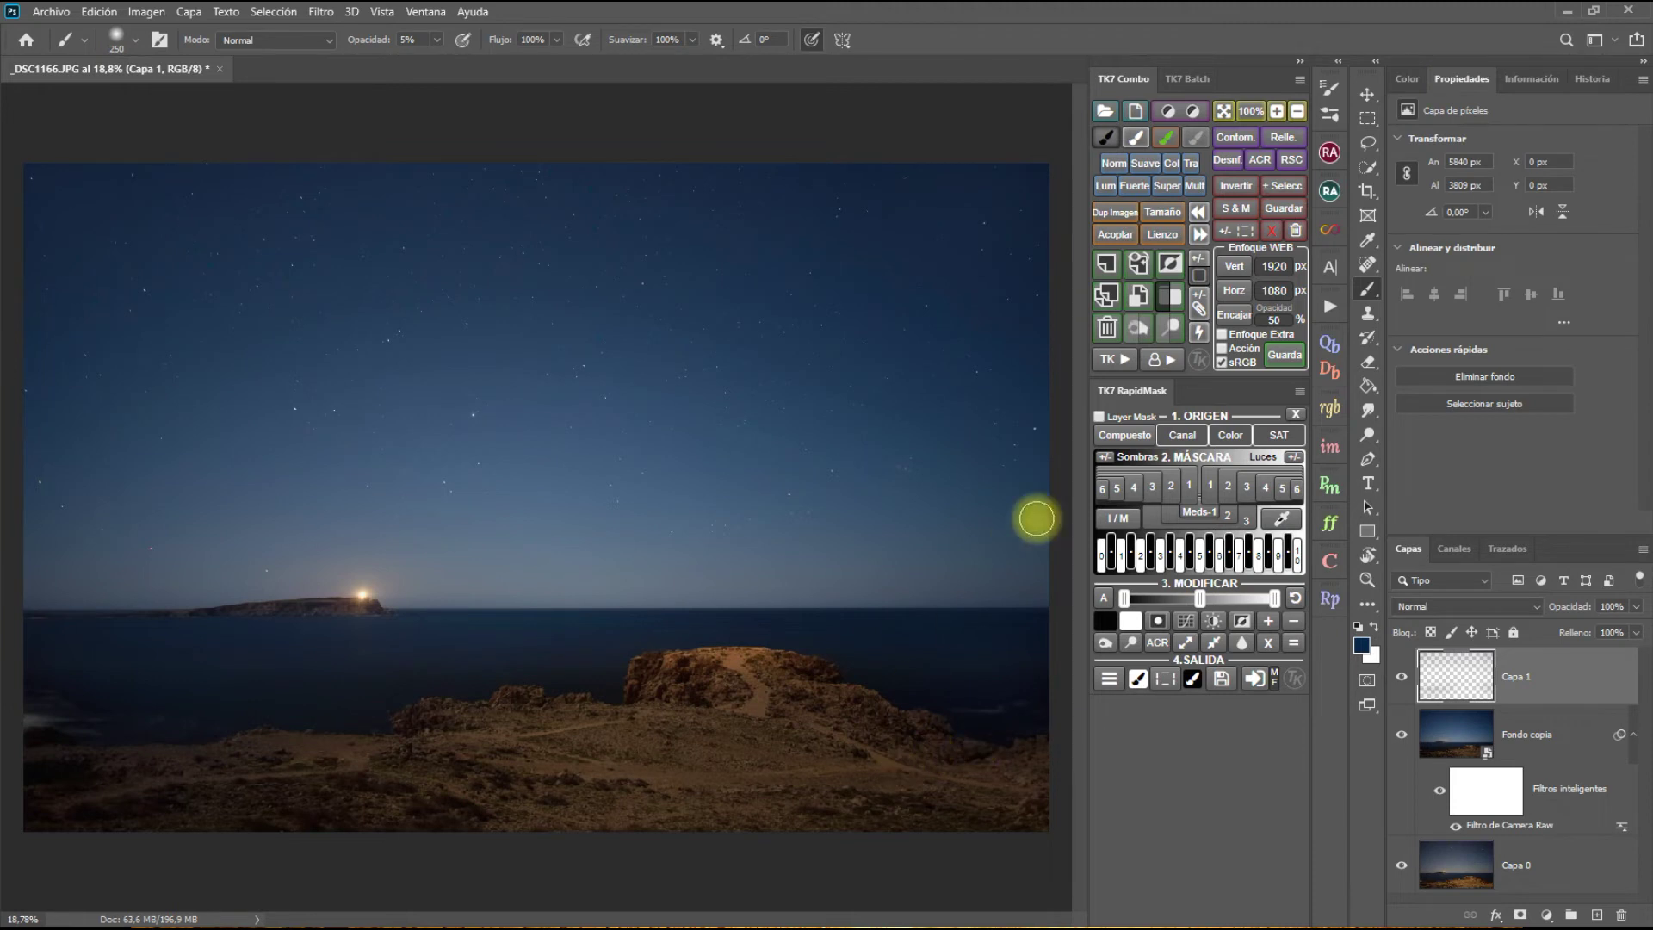
left_click(320, 12)
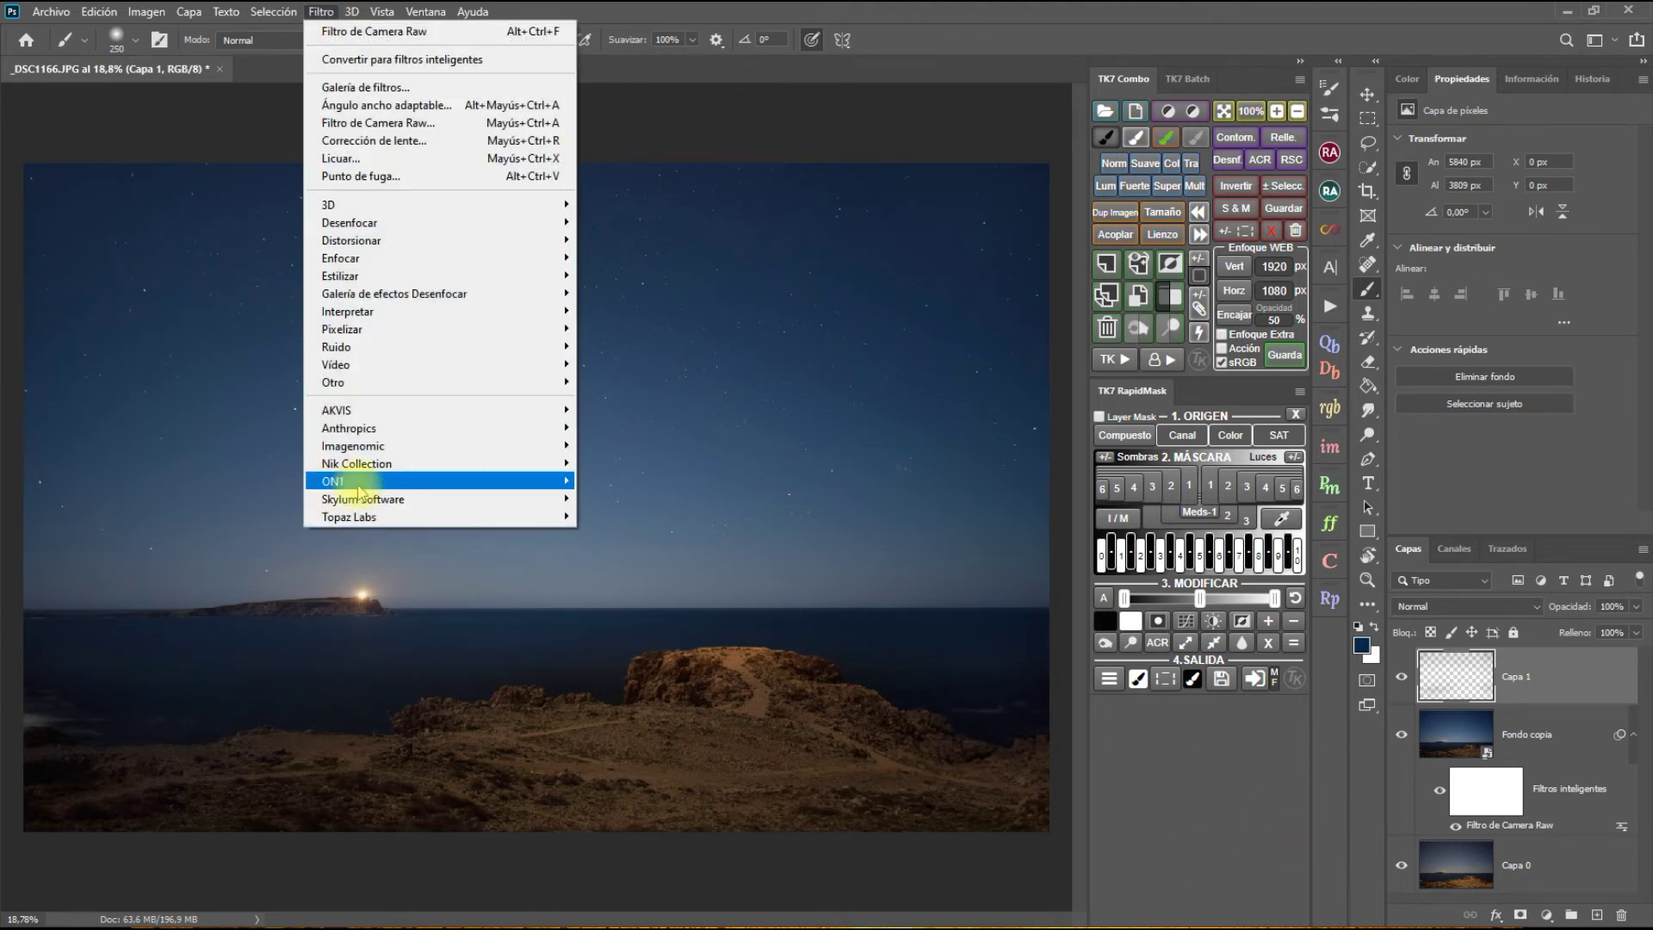
mouse_move(356, 462)
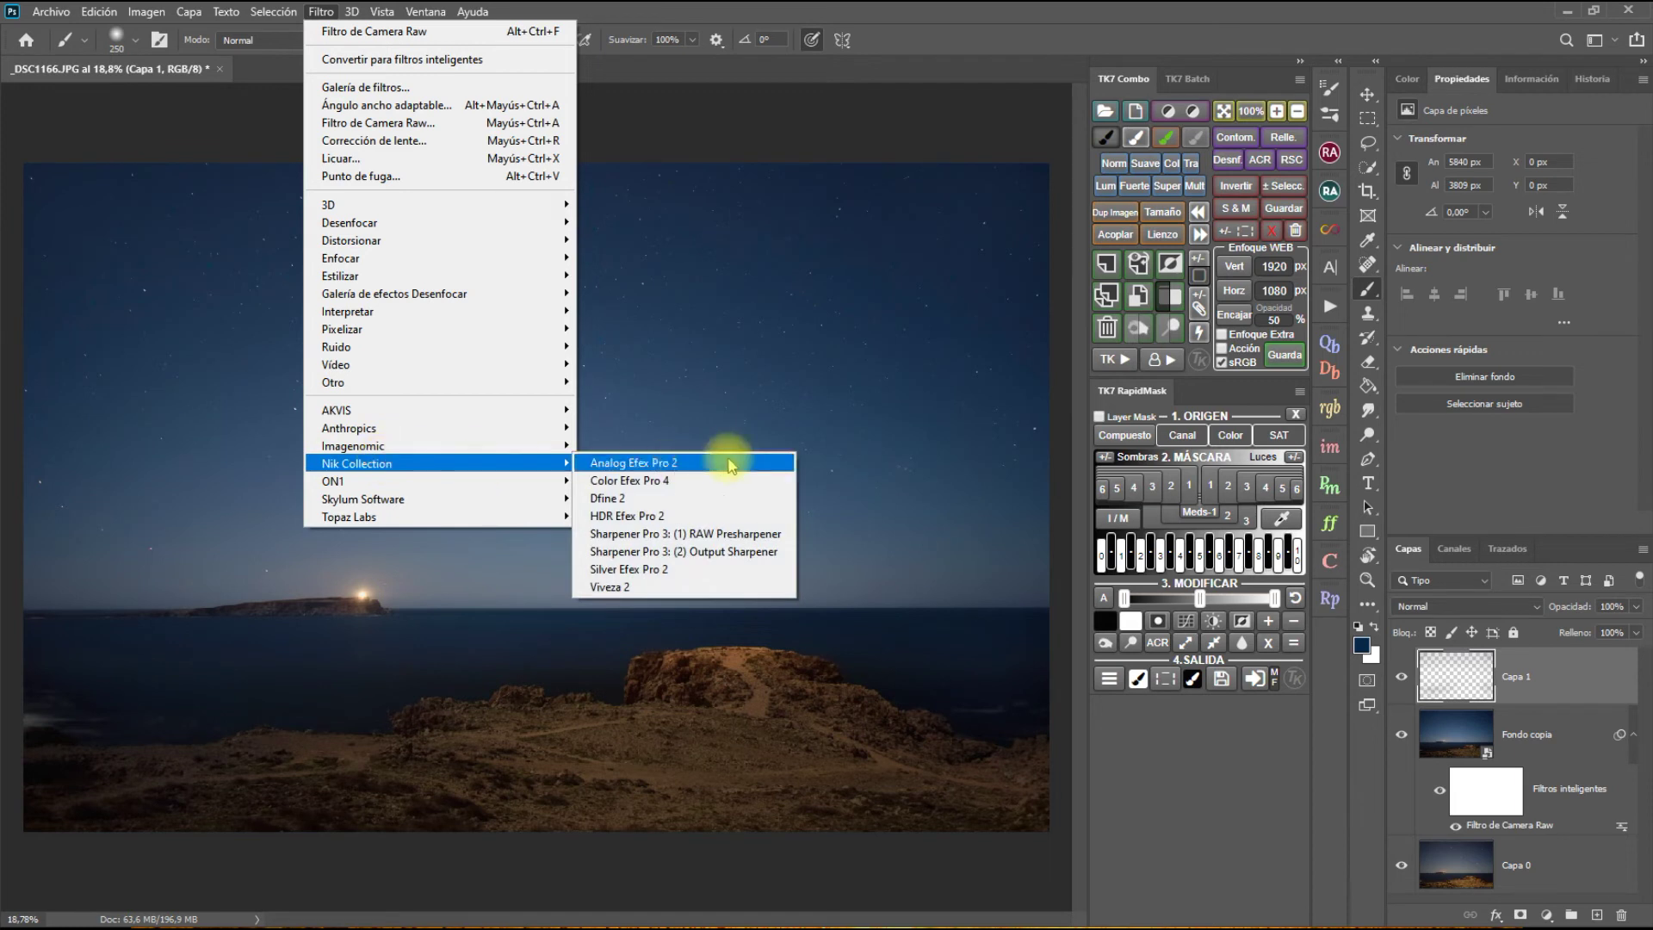
left_click(709, 484)
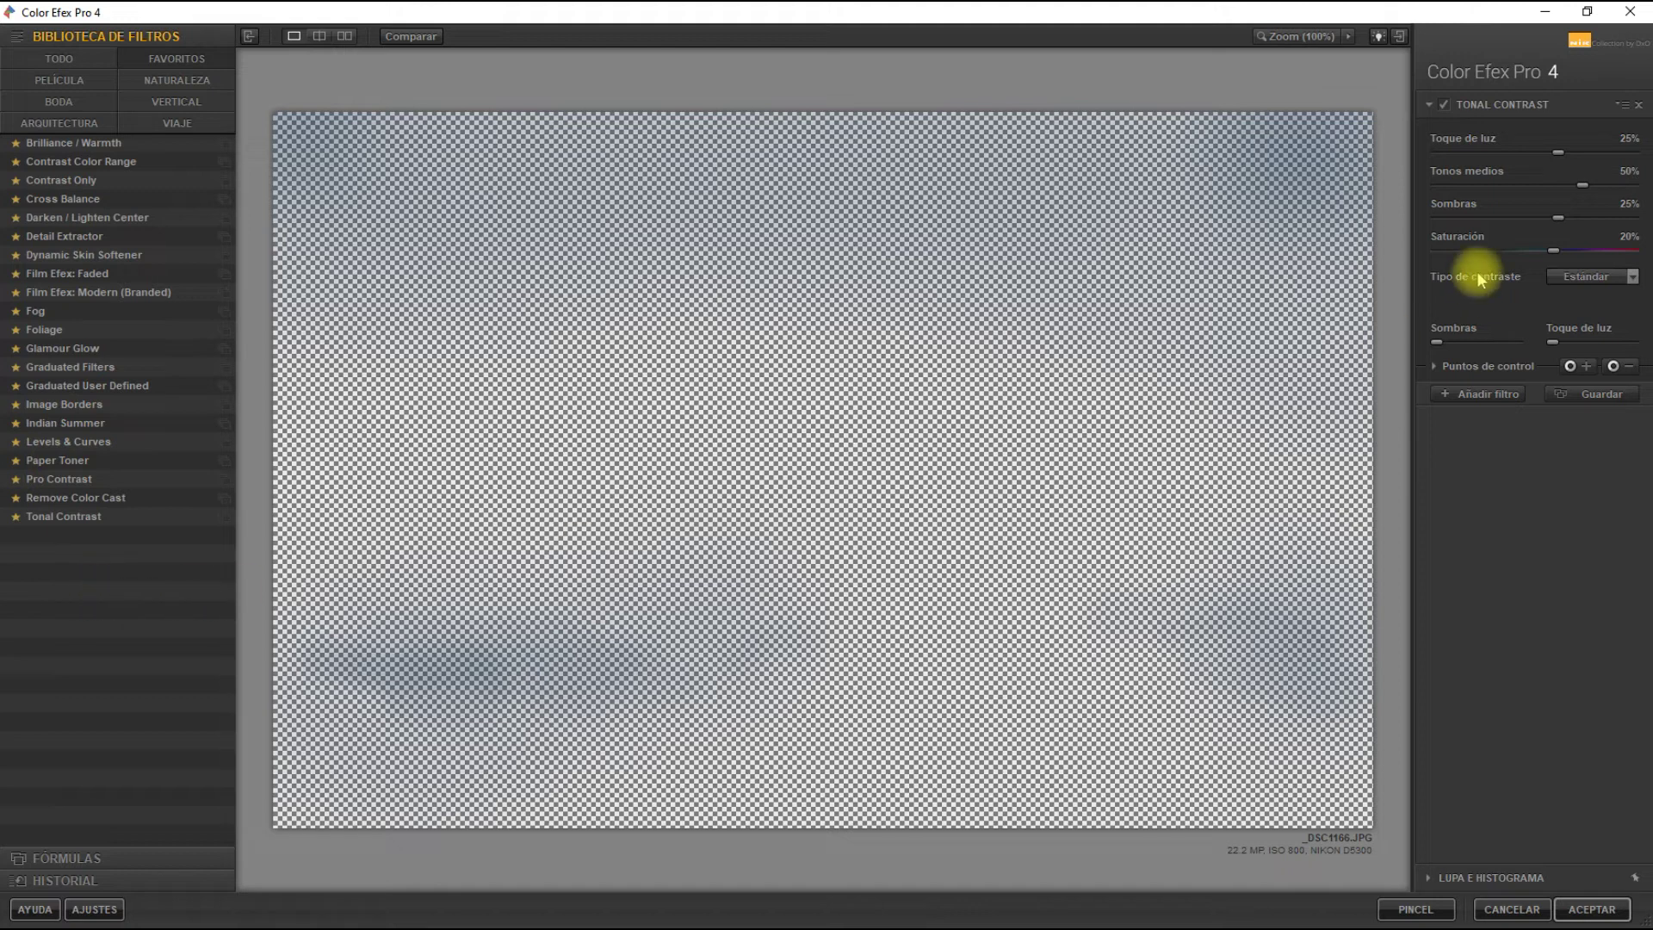
- Remove the Tonal Contrast filter and cancel out of Color Efex Pro 4
left_click(1639, 105)
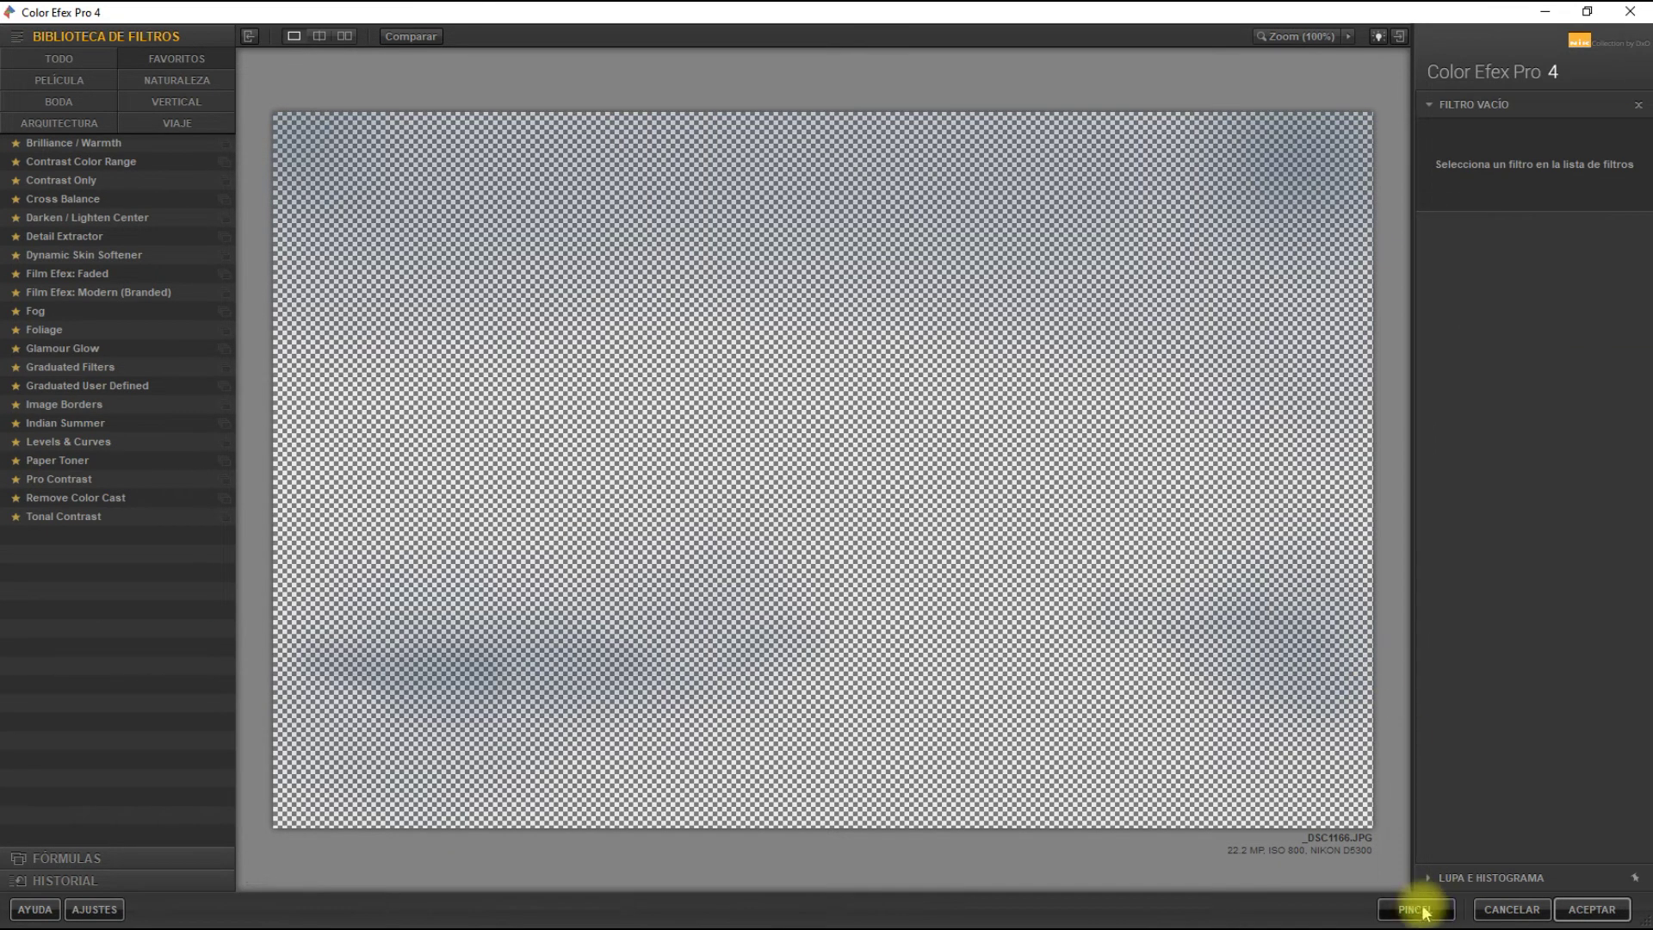
left_click(1521, 906)
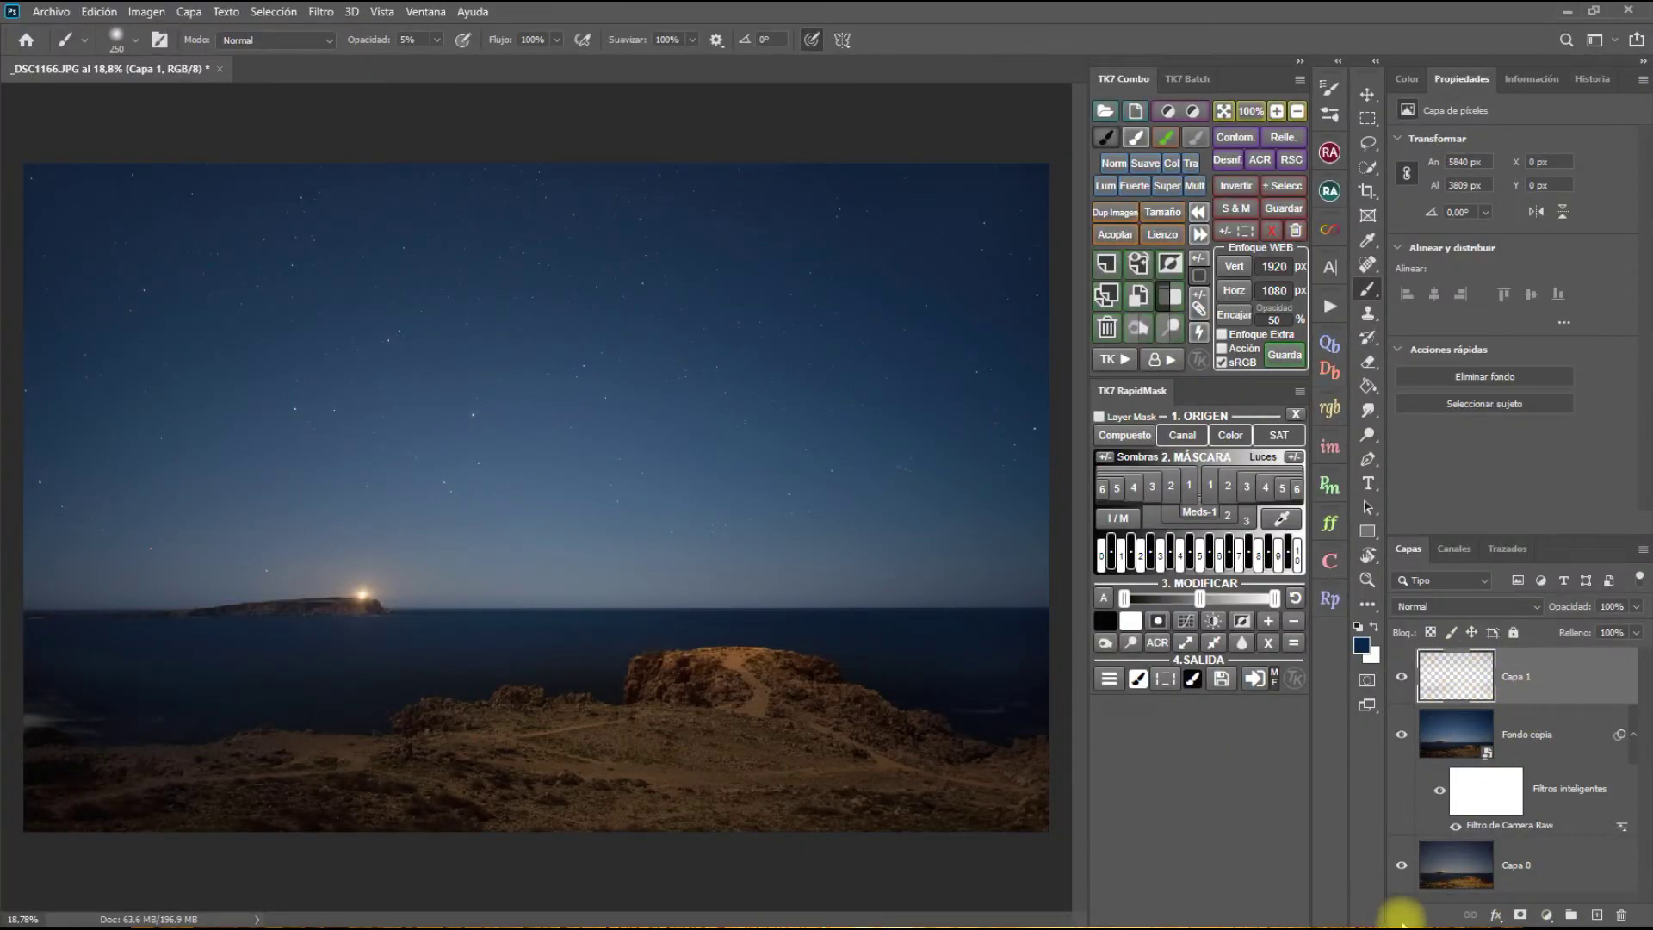
- Stamp the visible layers into a new Capa 2 and open Color Efex Pro 4 on it
left_click(1139, 264)
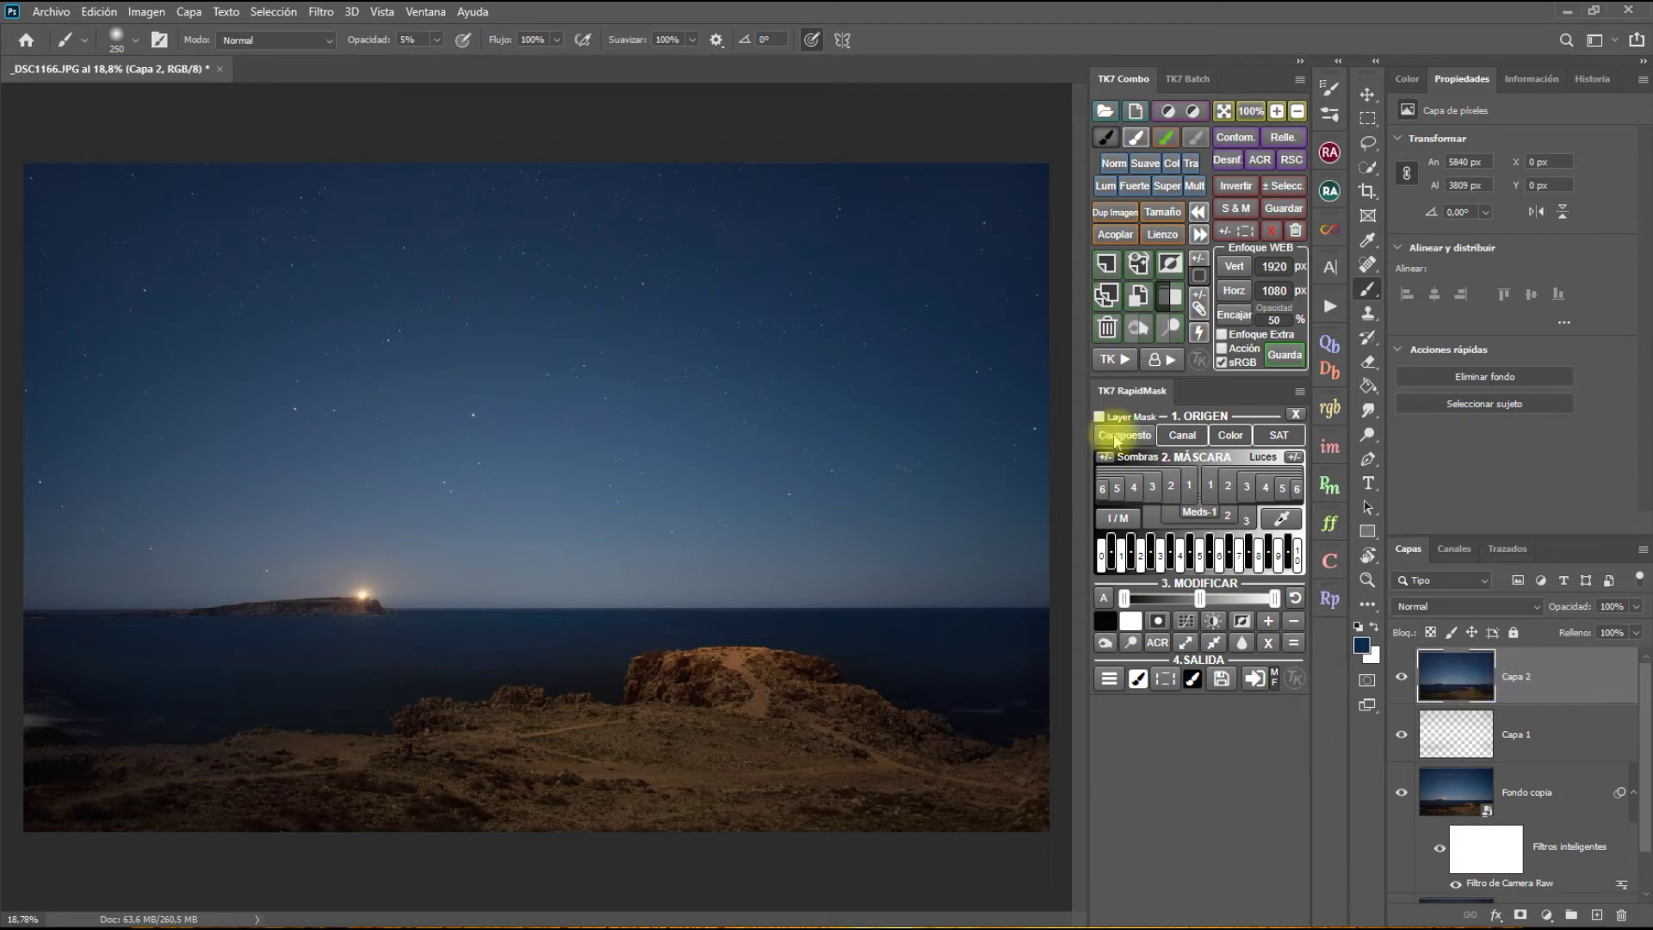
left_click(321, 12)
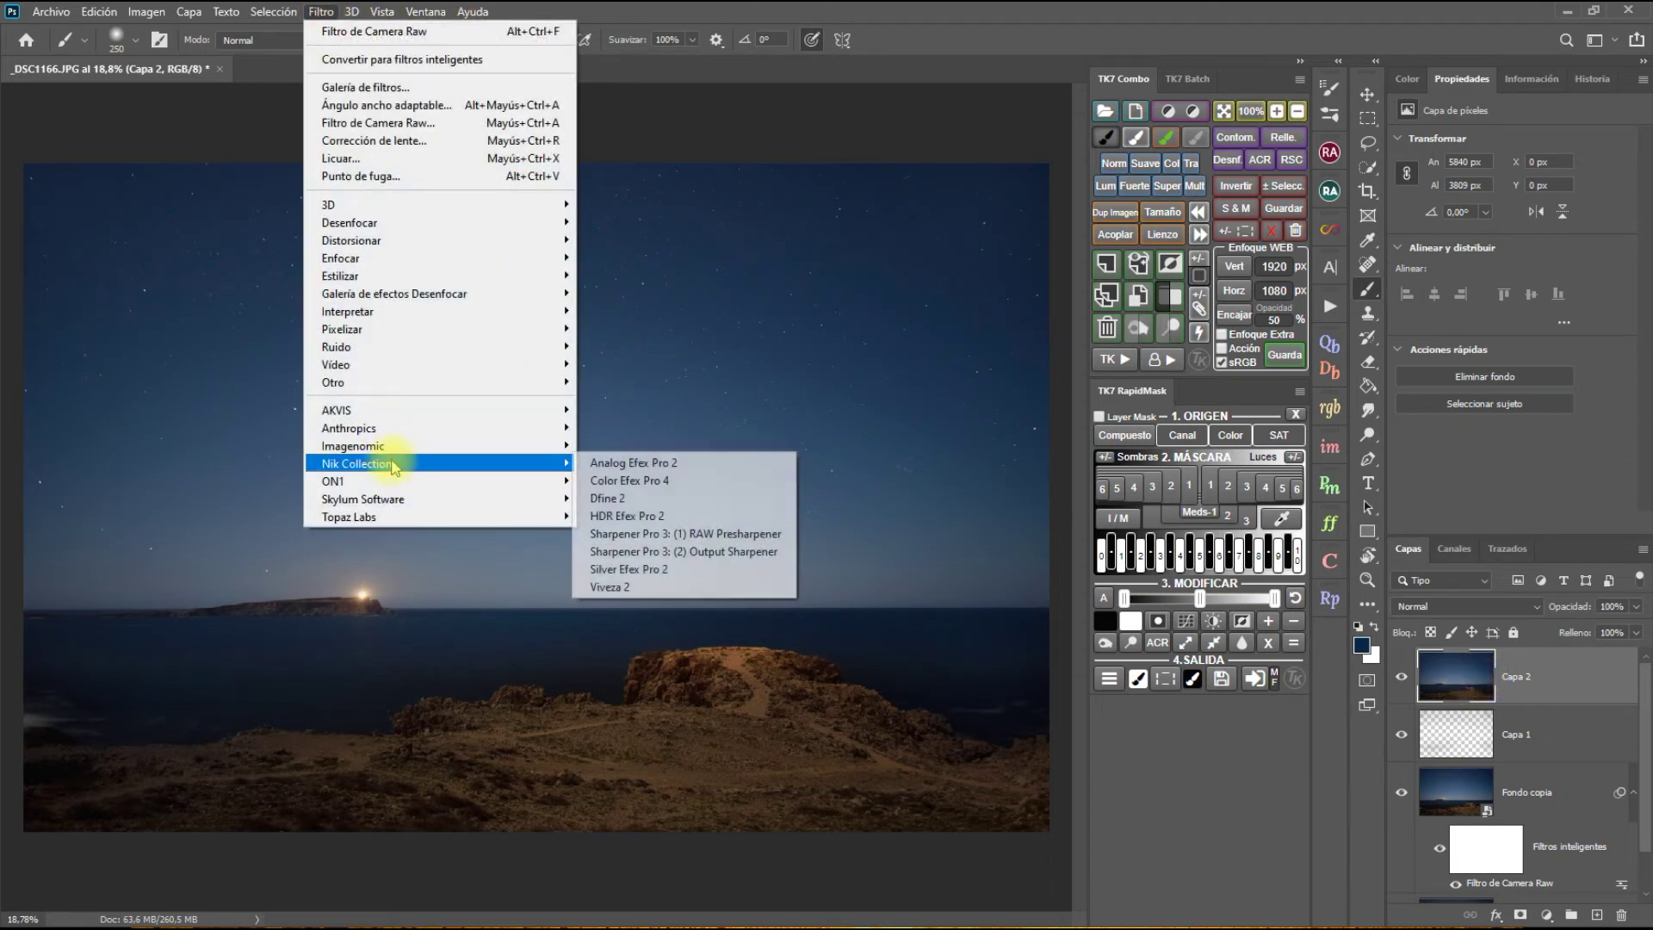
left_click(663, 480)
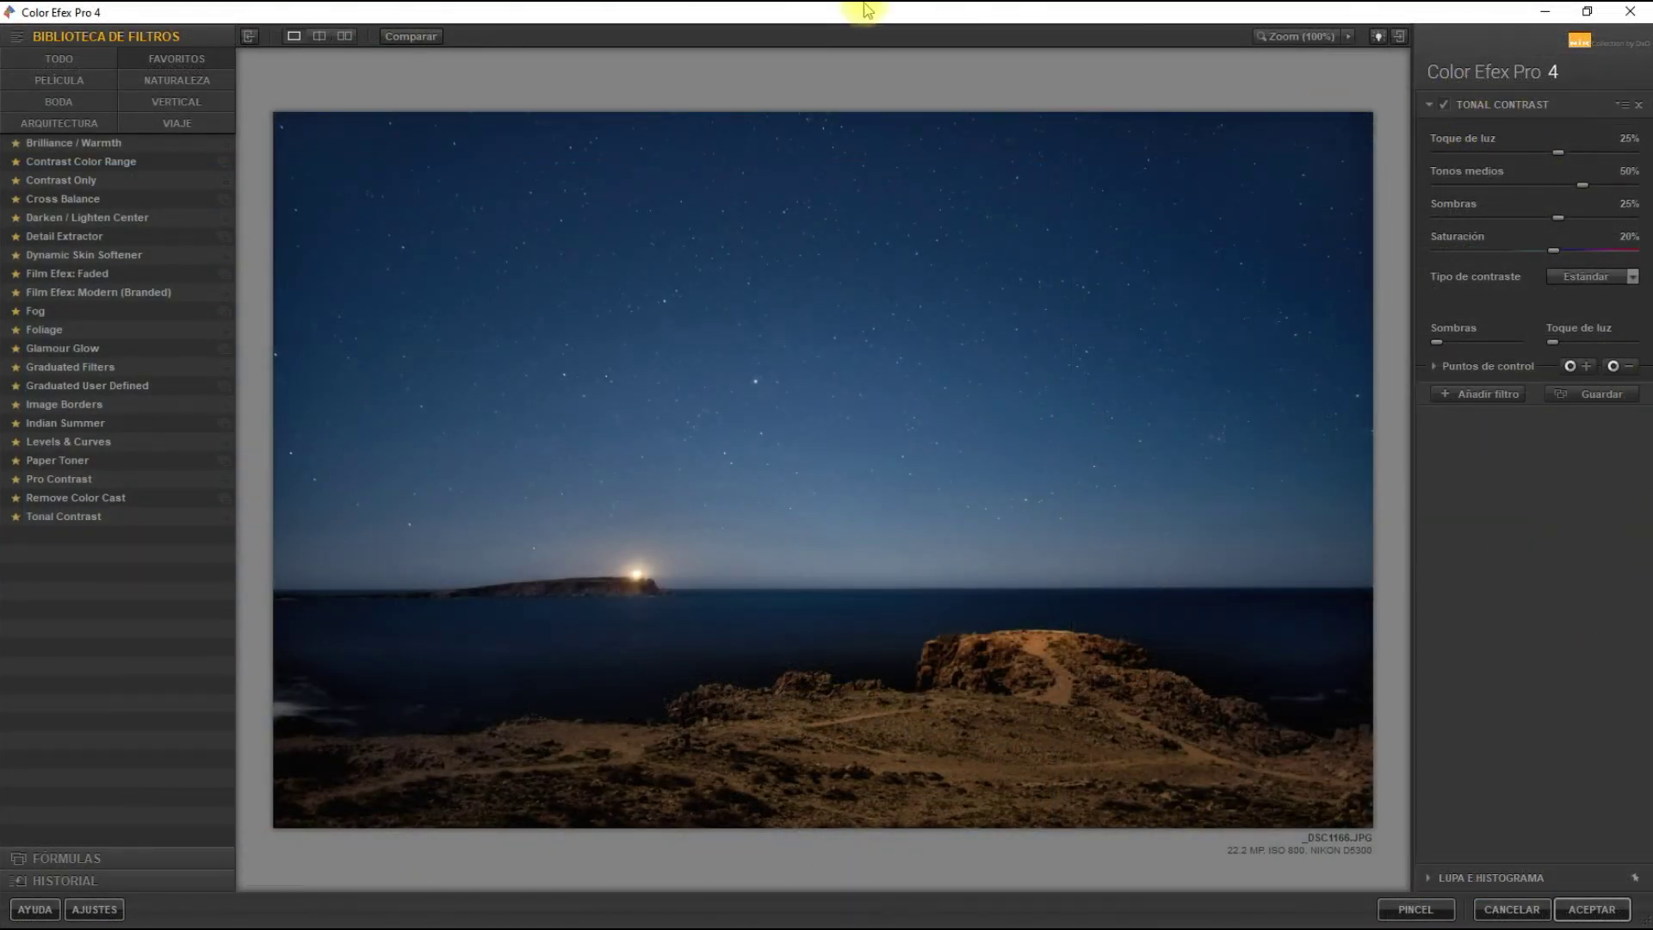
- Compare with the original and try Pro Contrast, adjusting its colour cast, contrast and dynamic contrast sliders
left_click(413, 43)
left_click(413, 43)
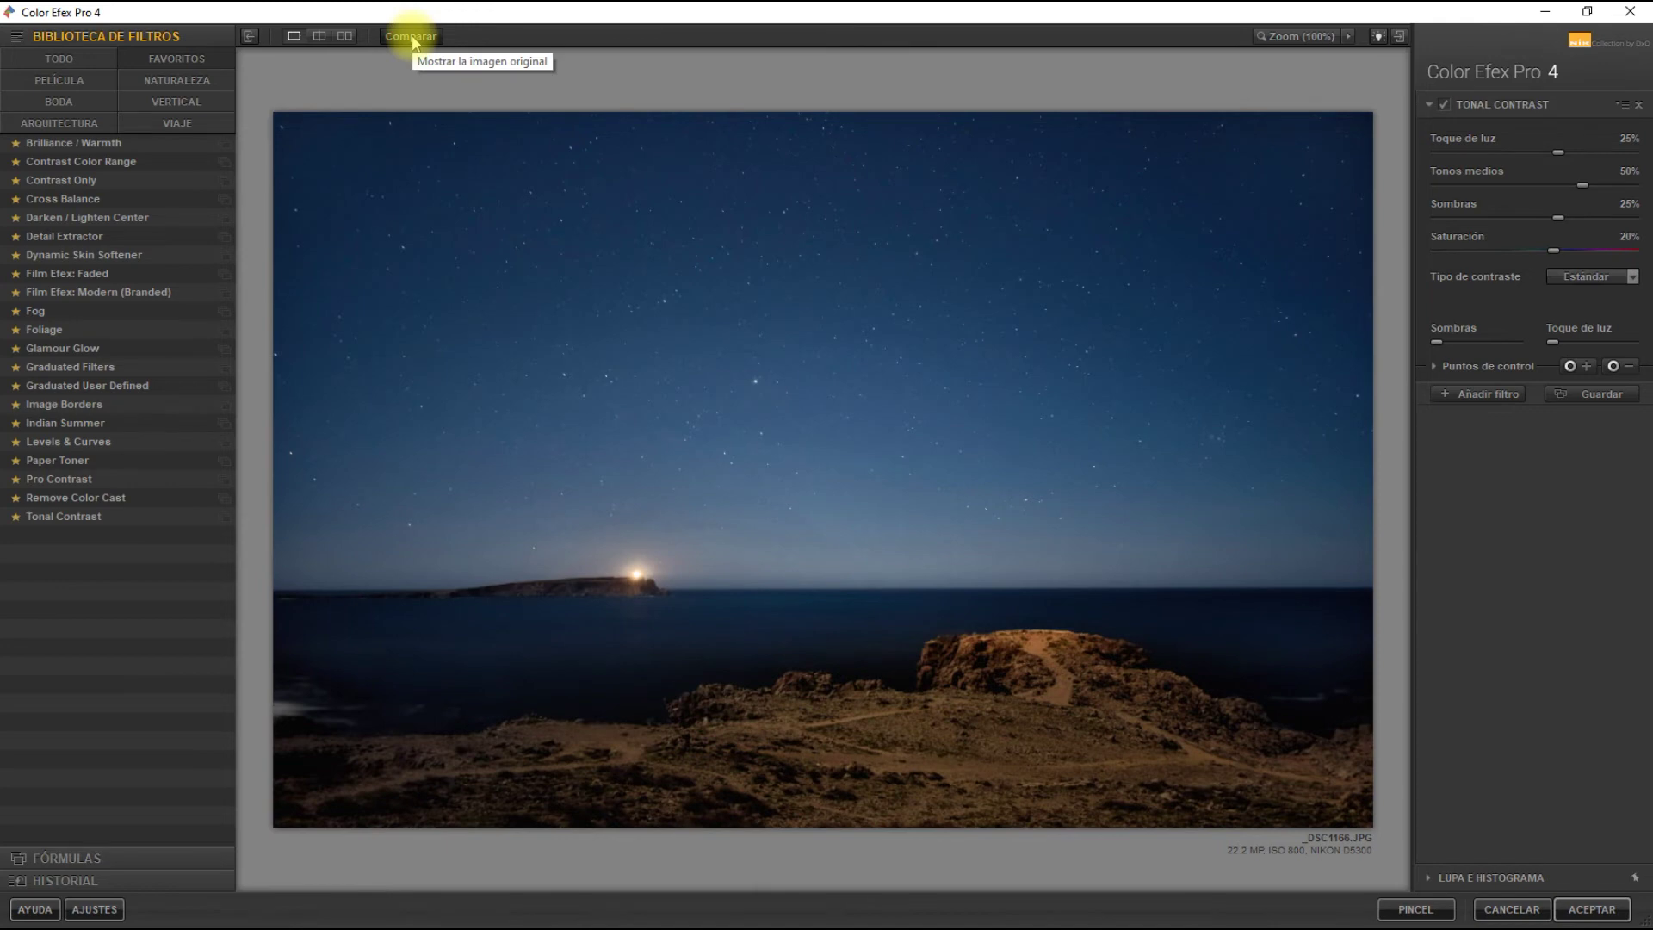
left_click(52, 482)
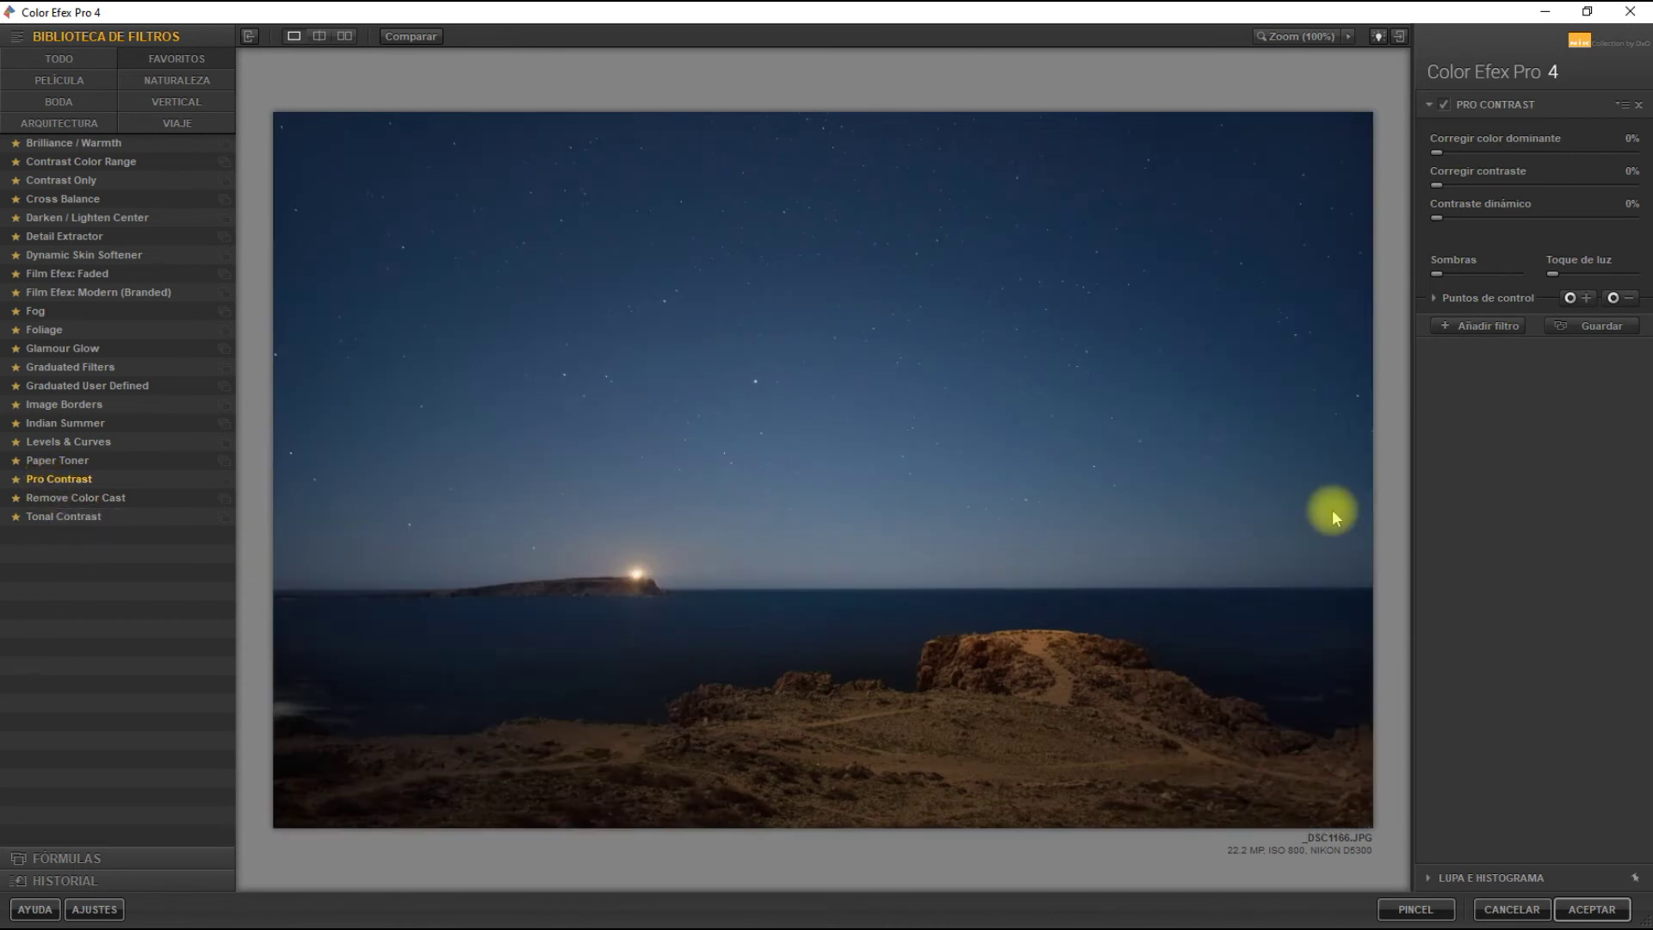
left_click(434, 41)
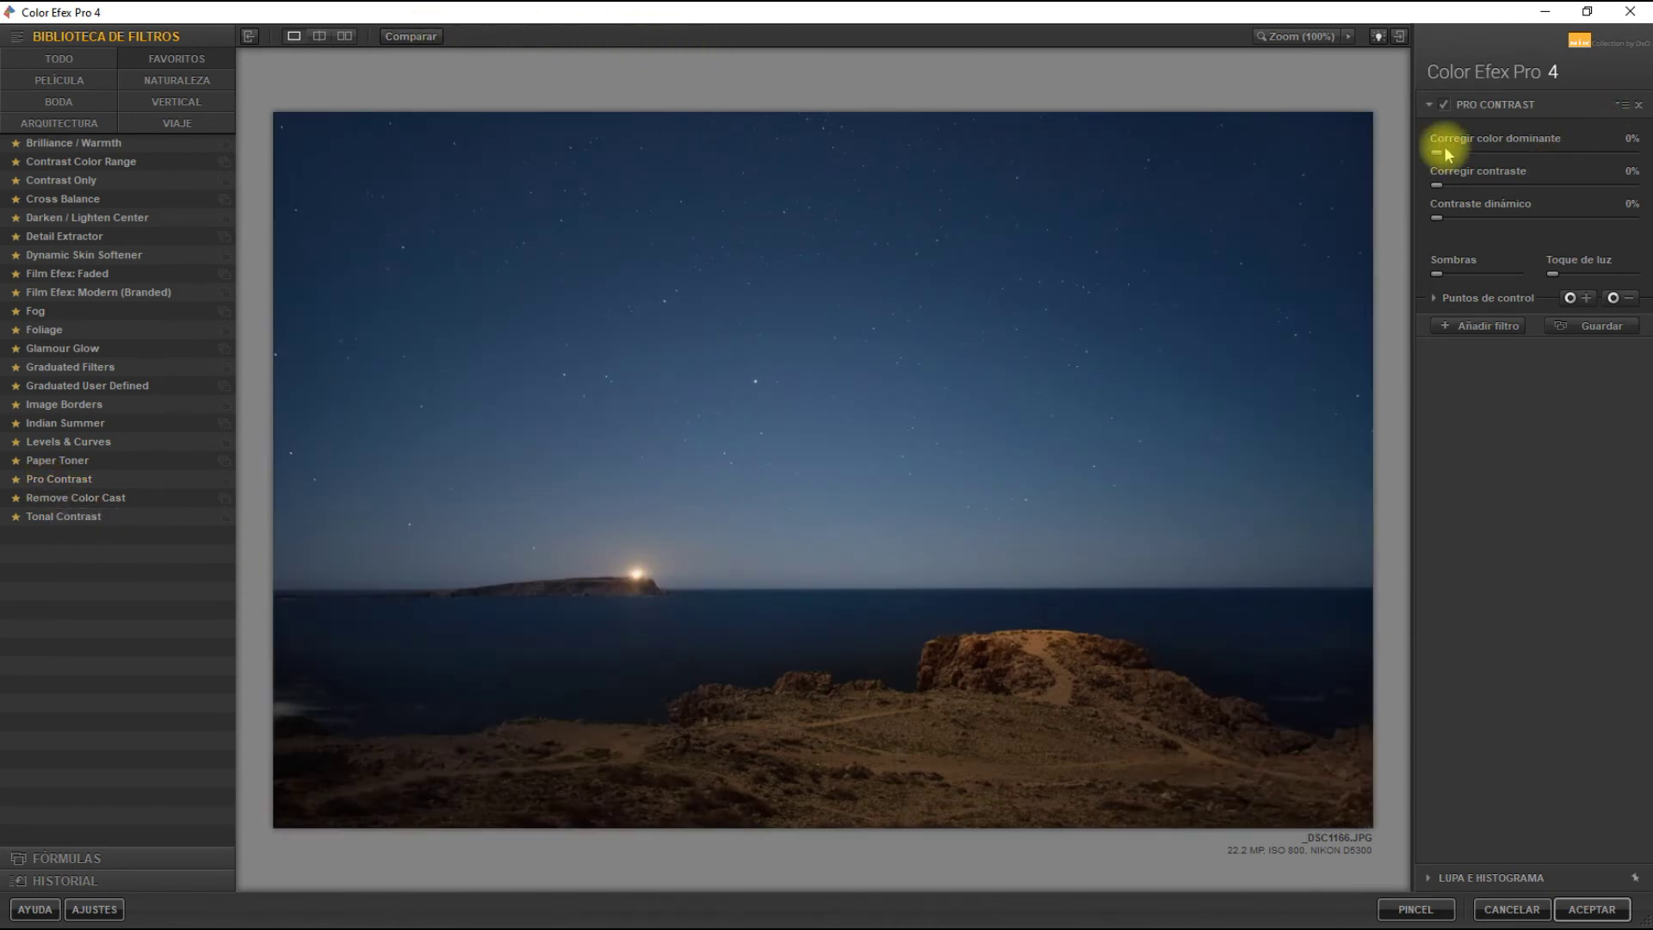
mouse_move(1436, 154)
left_mouse_down()
mouse_move(1507, 153)
mouse_move(1458, 191)
left_mouse_up()
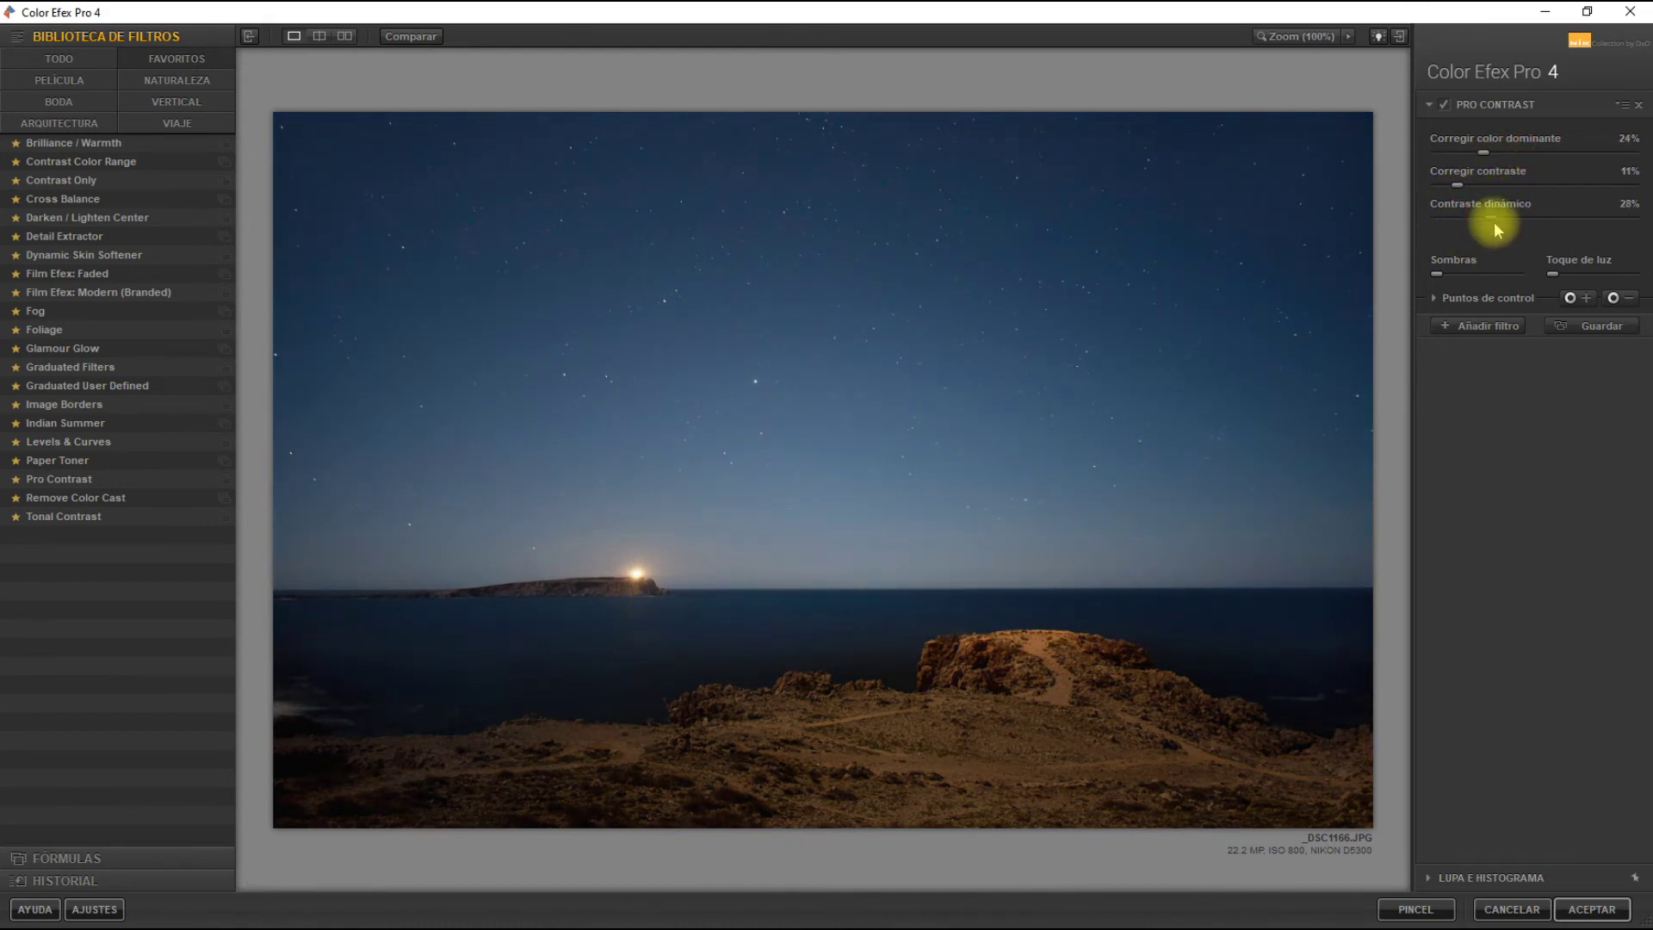
left_click_drag(1492, 224, 1495, 228)
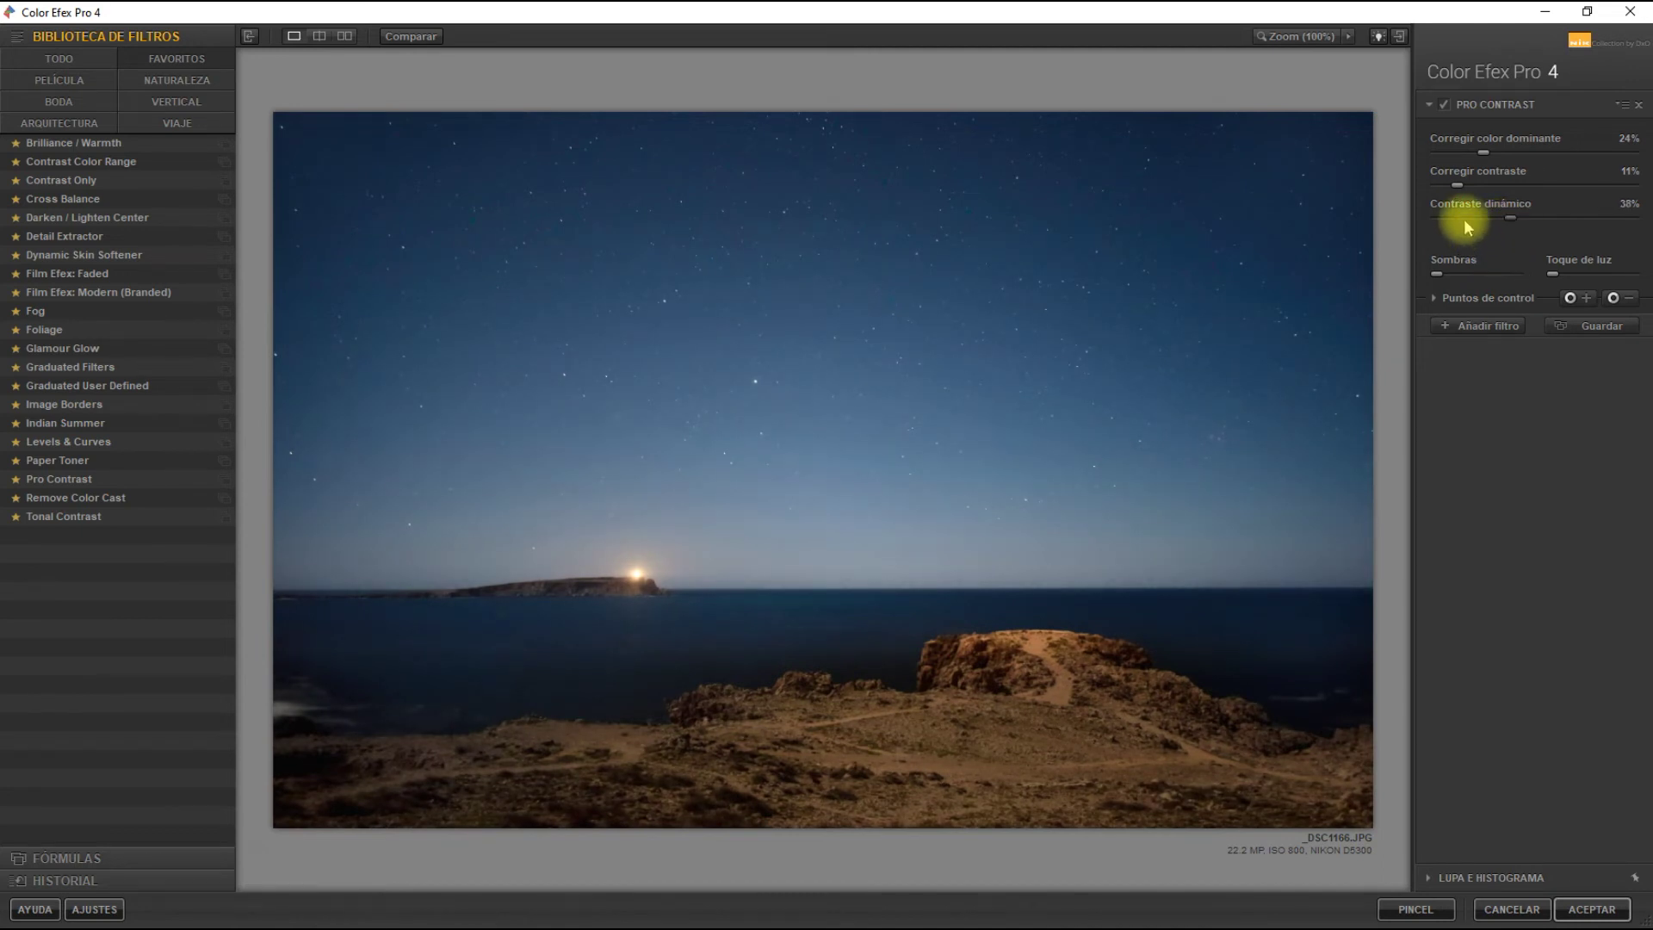
mouse_move(1413, 196)
left_mouse_down()
mouse_move(1567, 197)
mouse_move(1454, 186)
left_mouse_up()
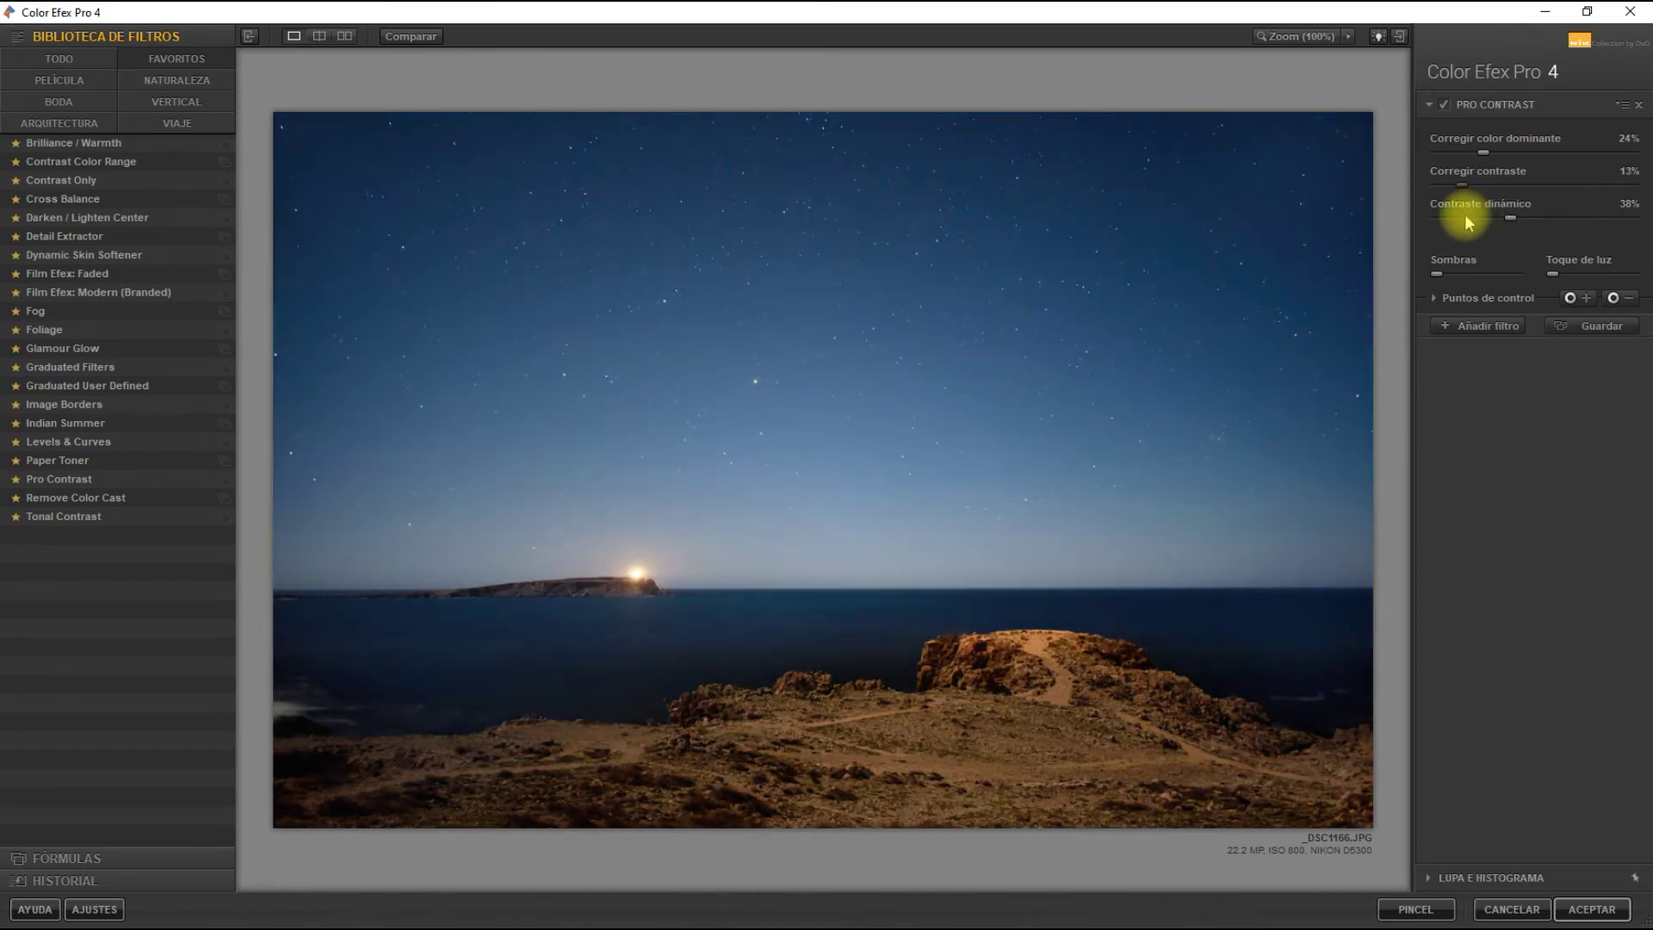
- Go back to default Tonal Contrast and apply it as a new Tonal Contrast (CEP 4) layer
left_click(50, 522)
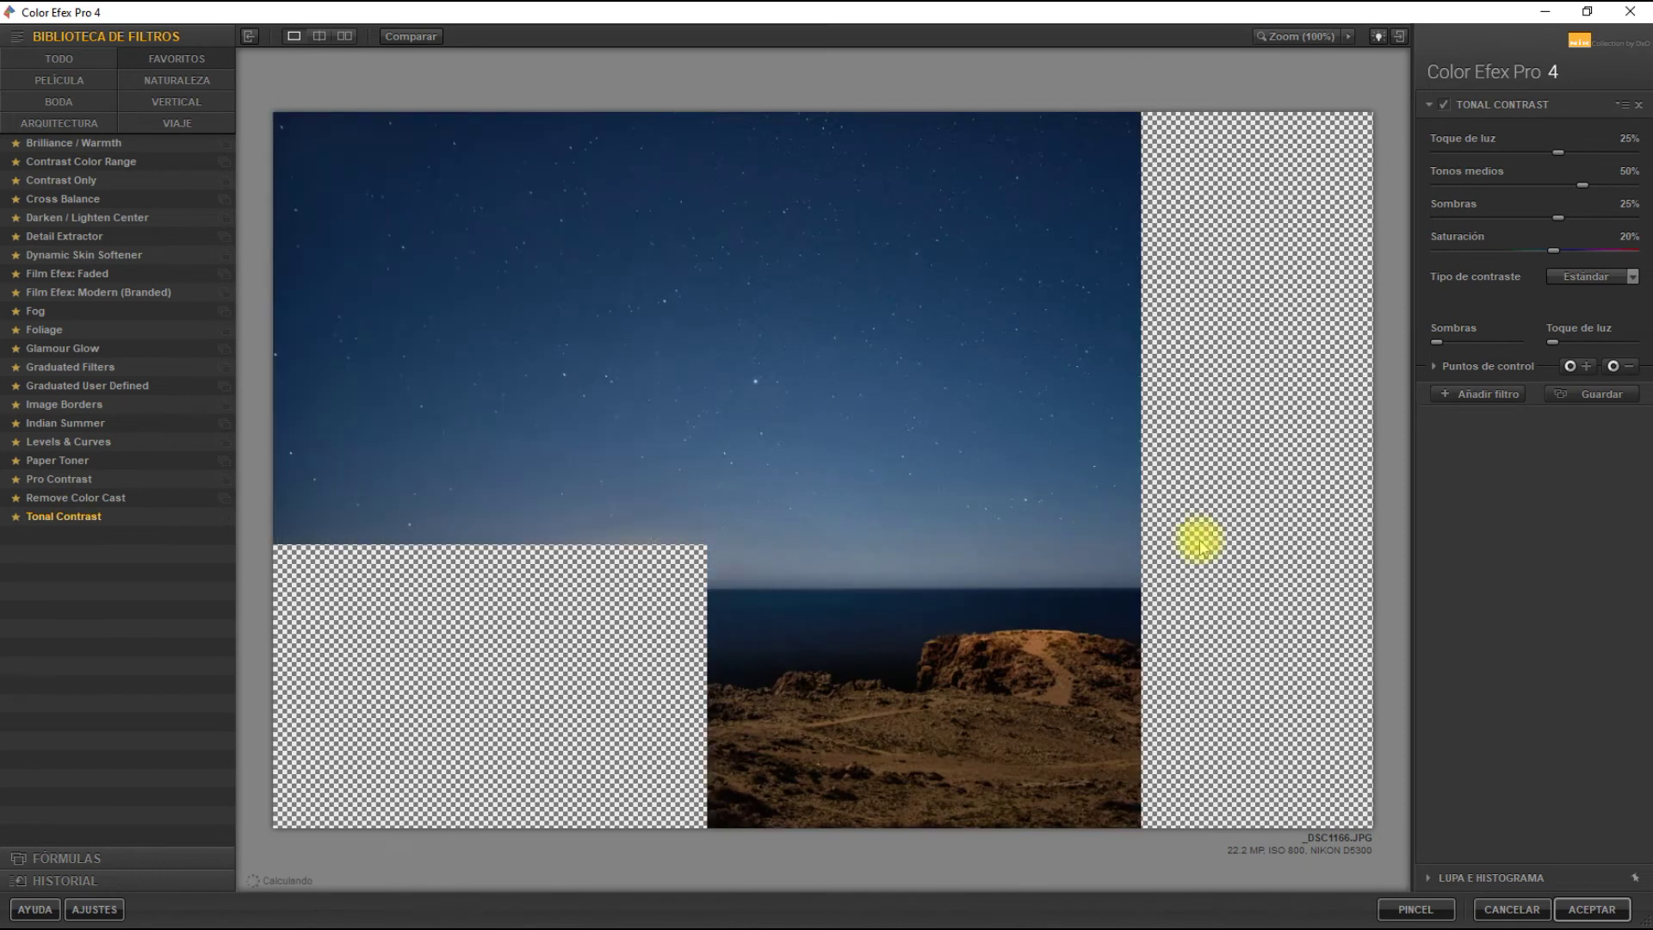
left_click(1490, 395)
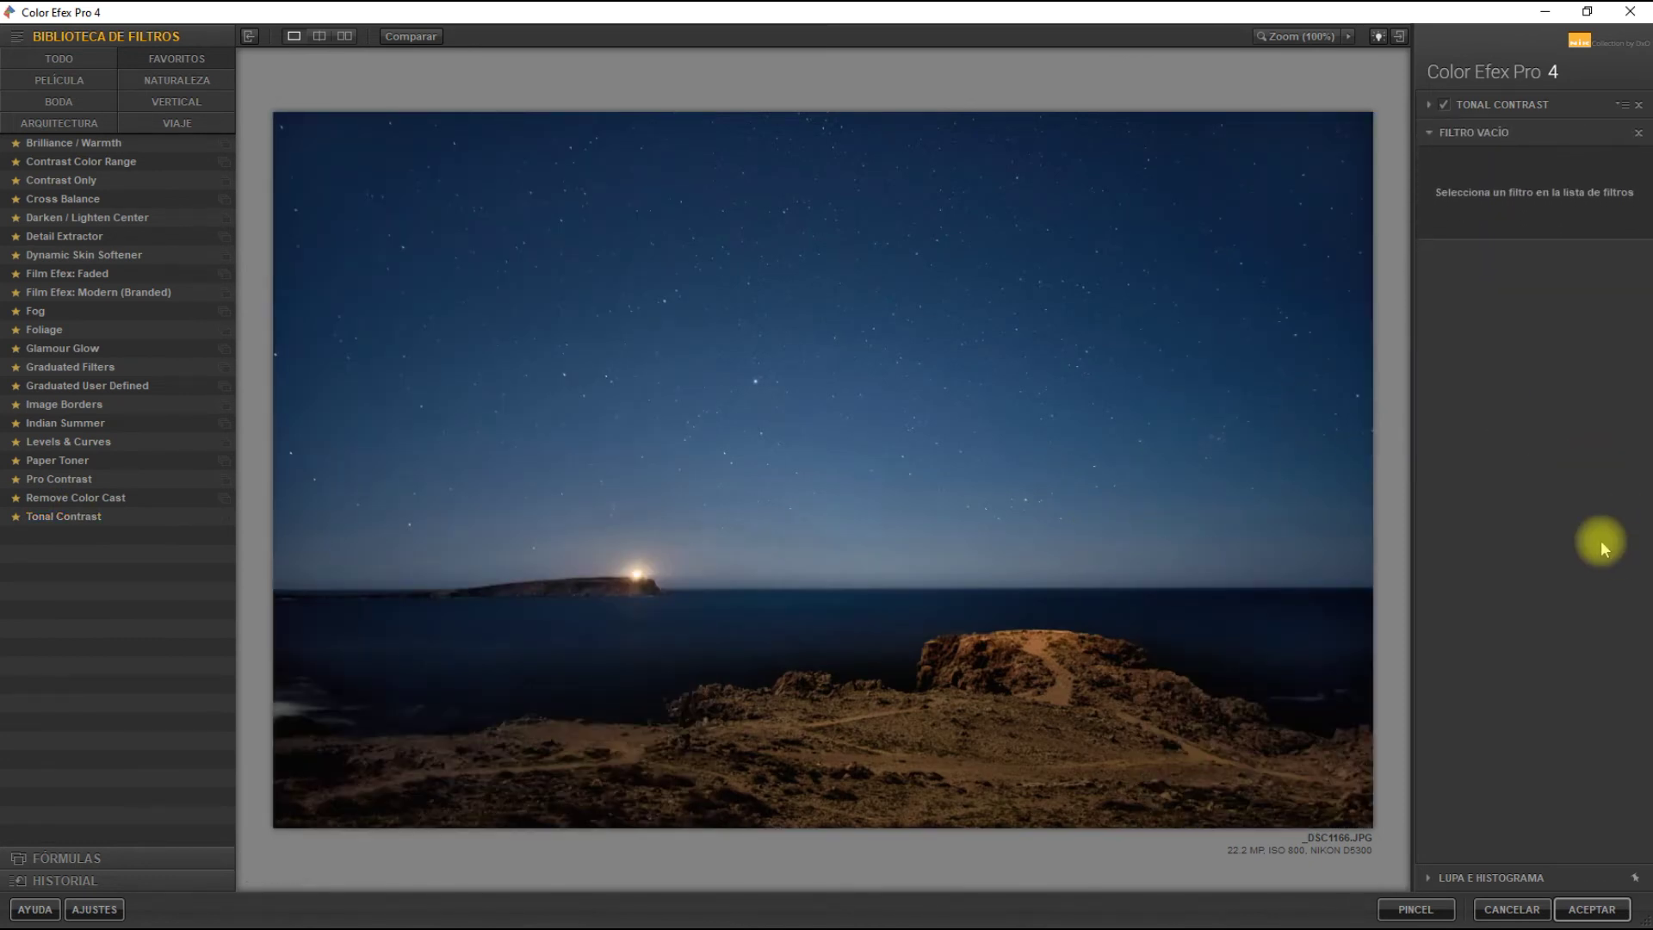
left_click(1591, 911)
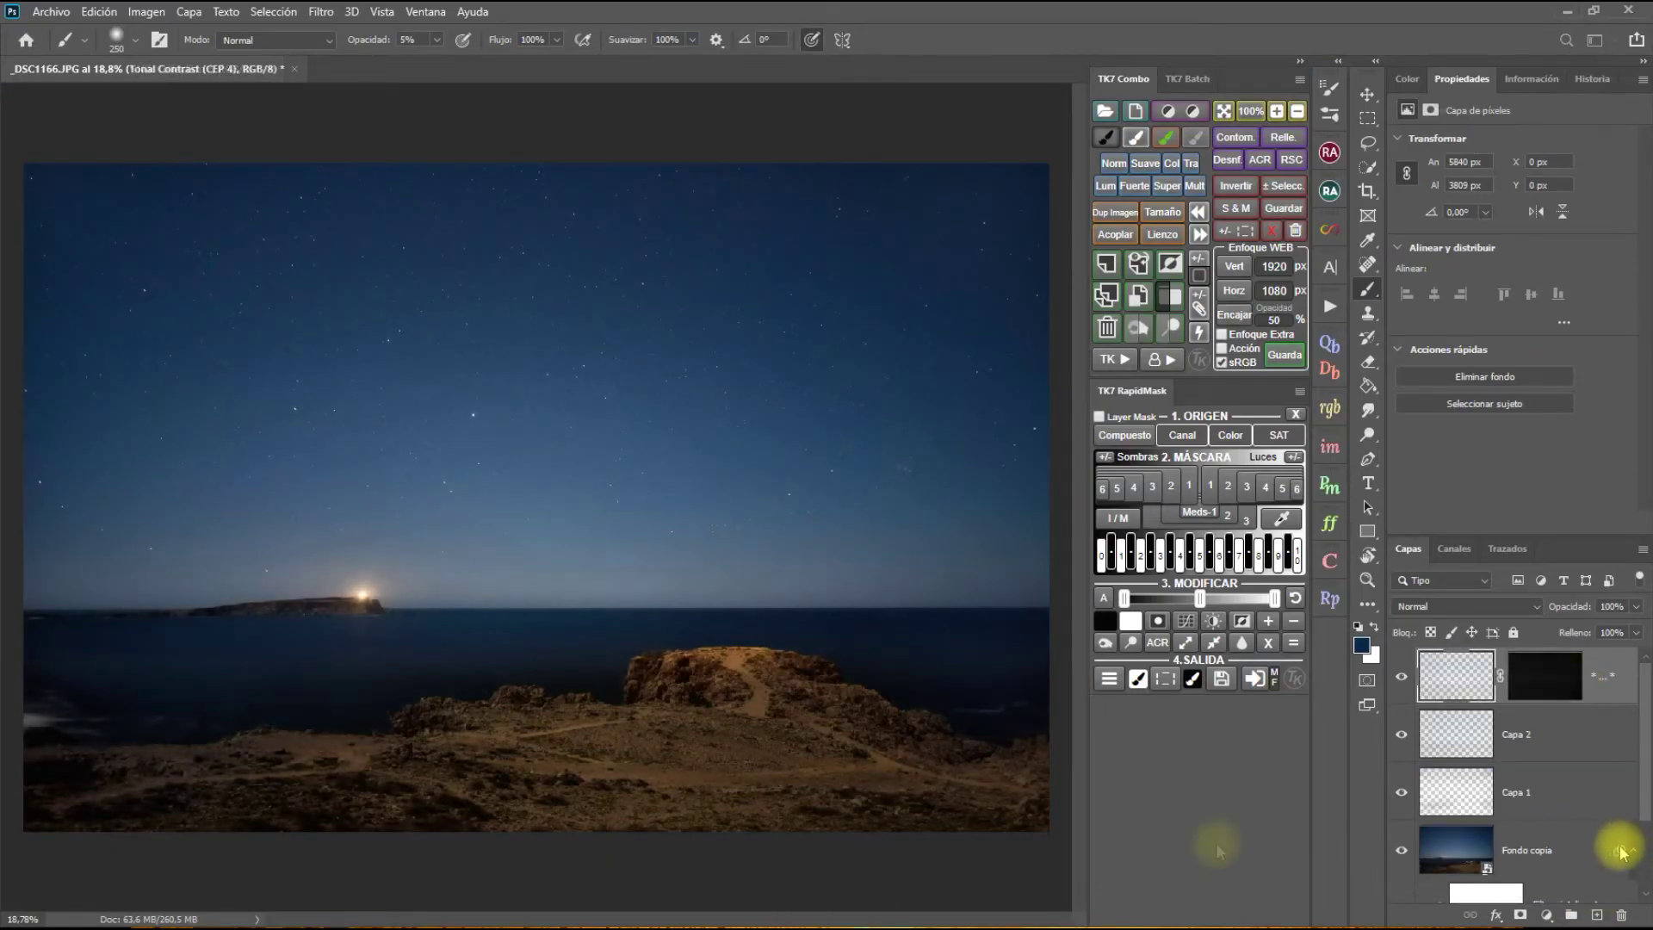
- Toggle the Tonal Contrast (CEP 4) layer to compare, then set its opacity to 72%
left_click(1402, 680)
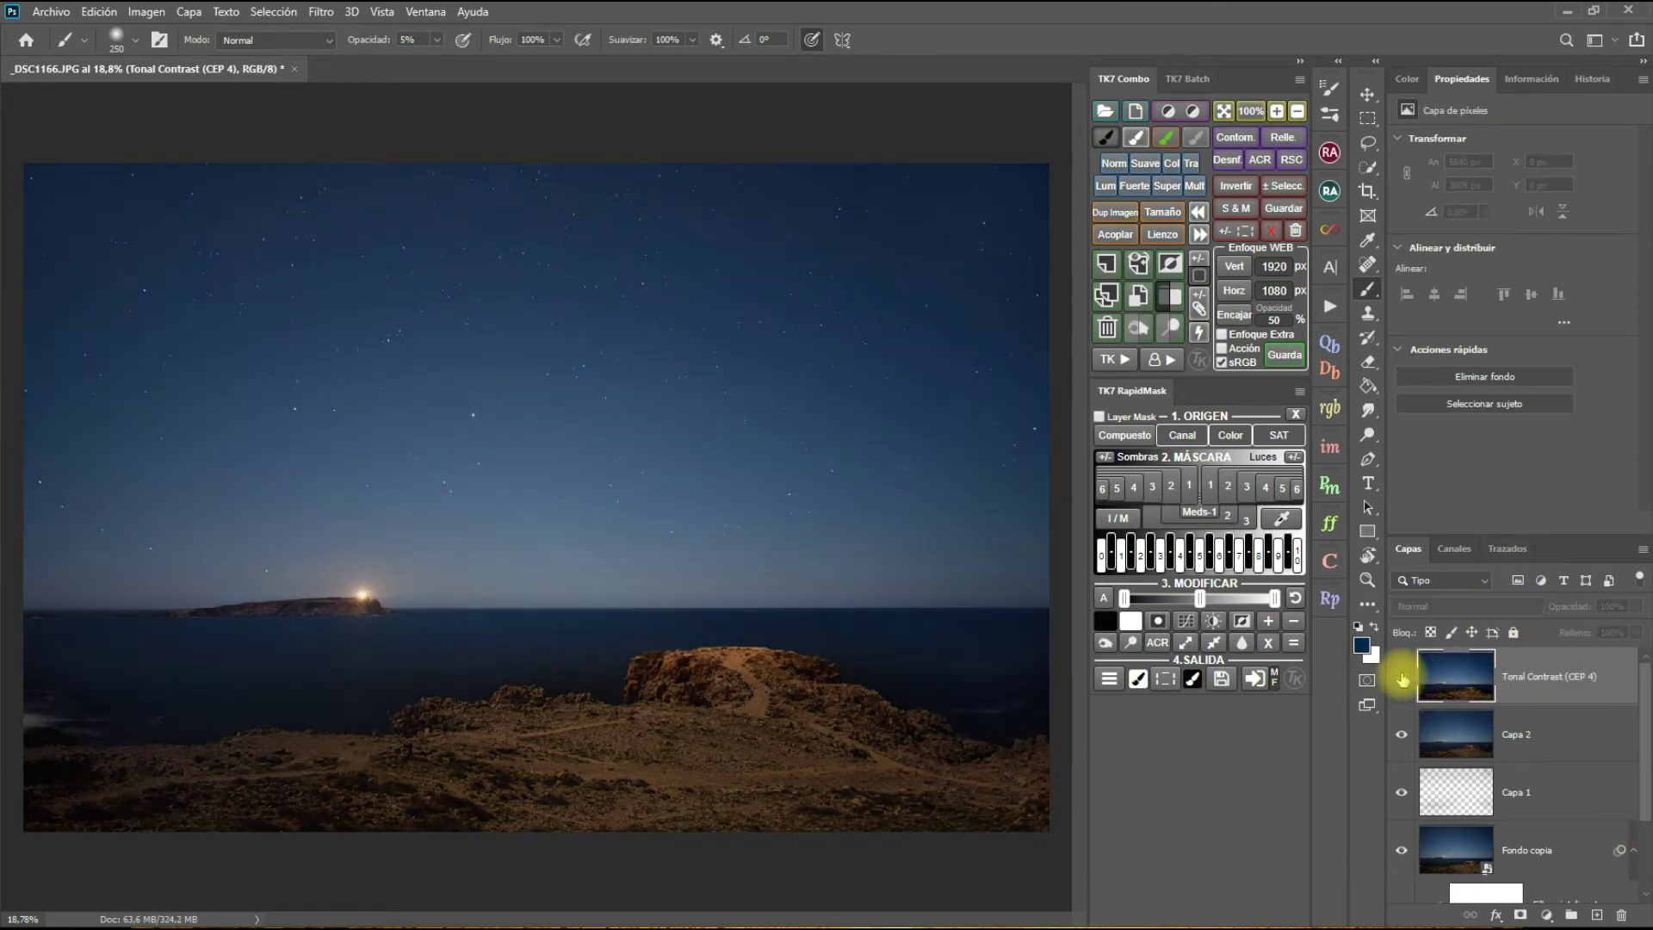
left_click(1402, 678)
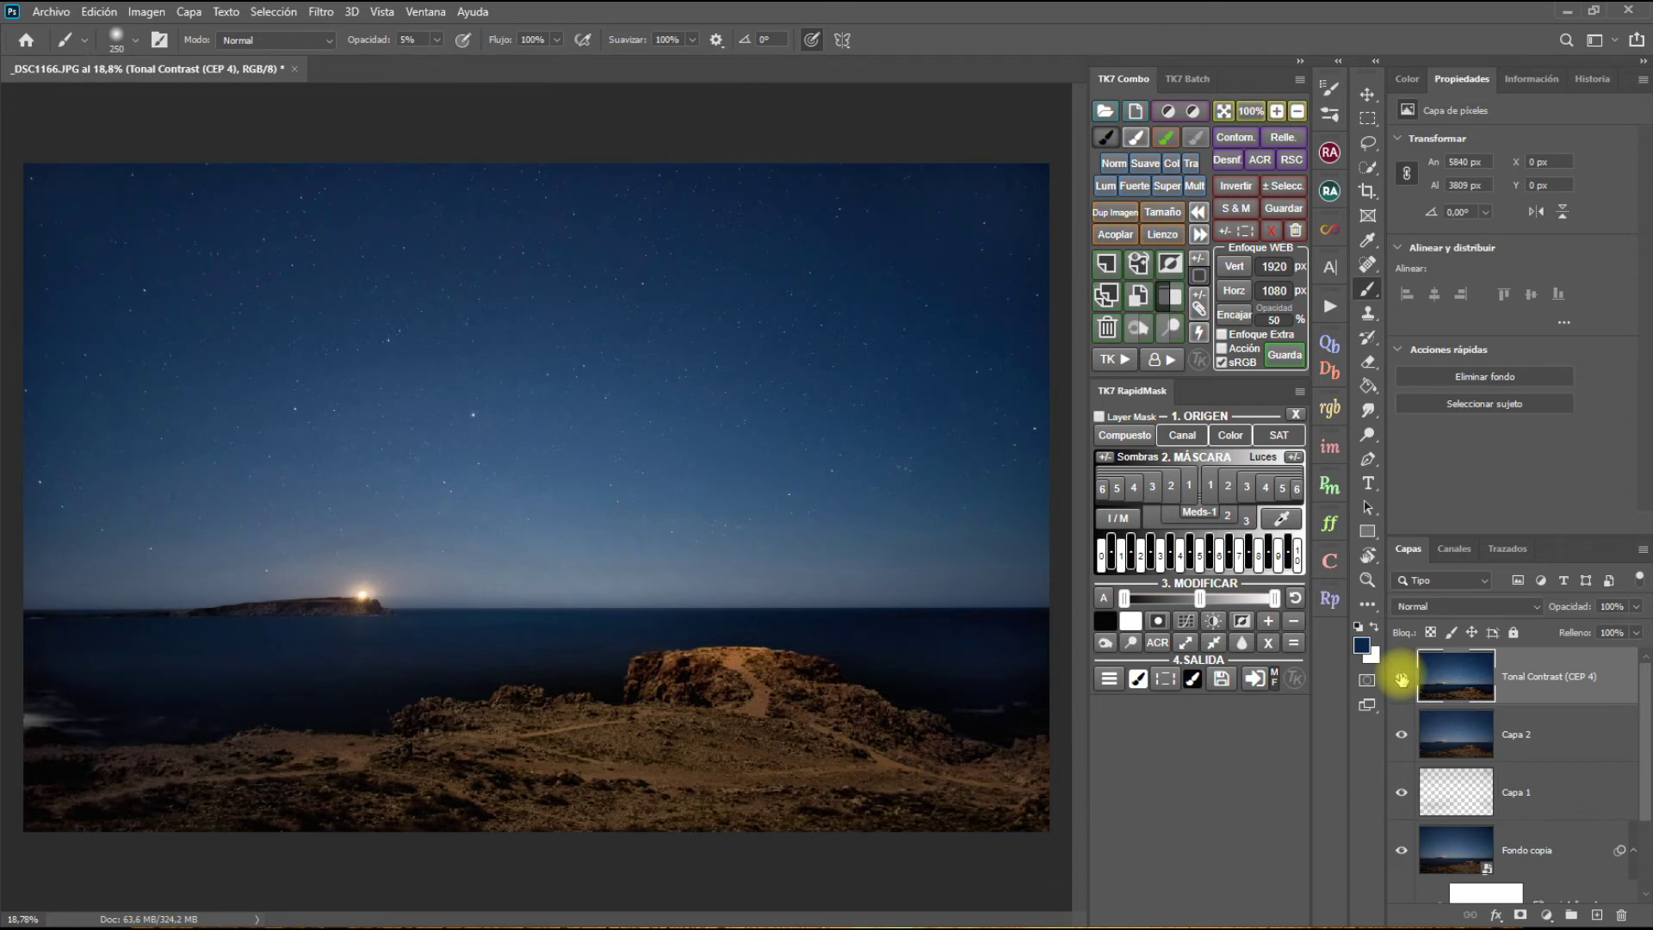
left_click(1402, 680)
left_click(1402, 680)
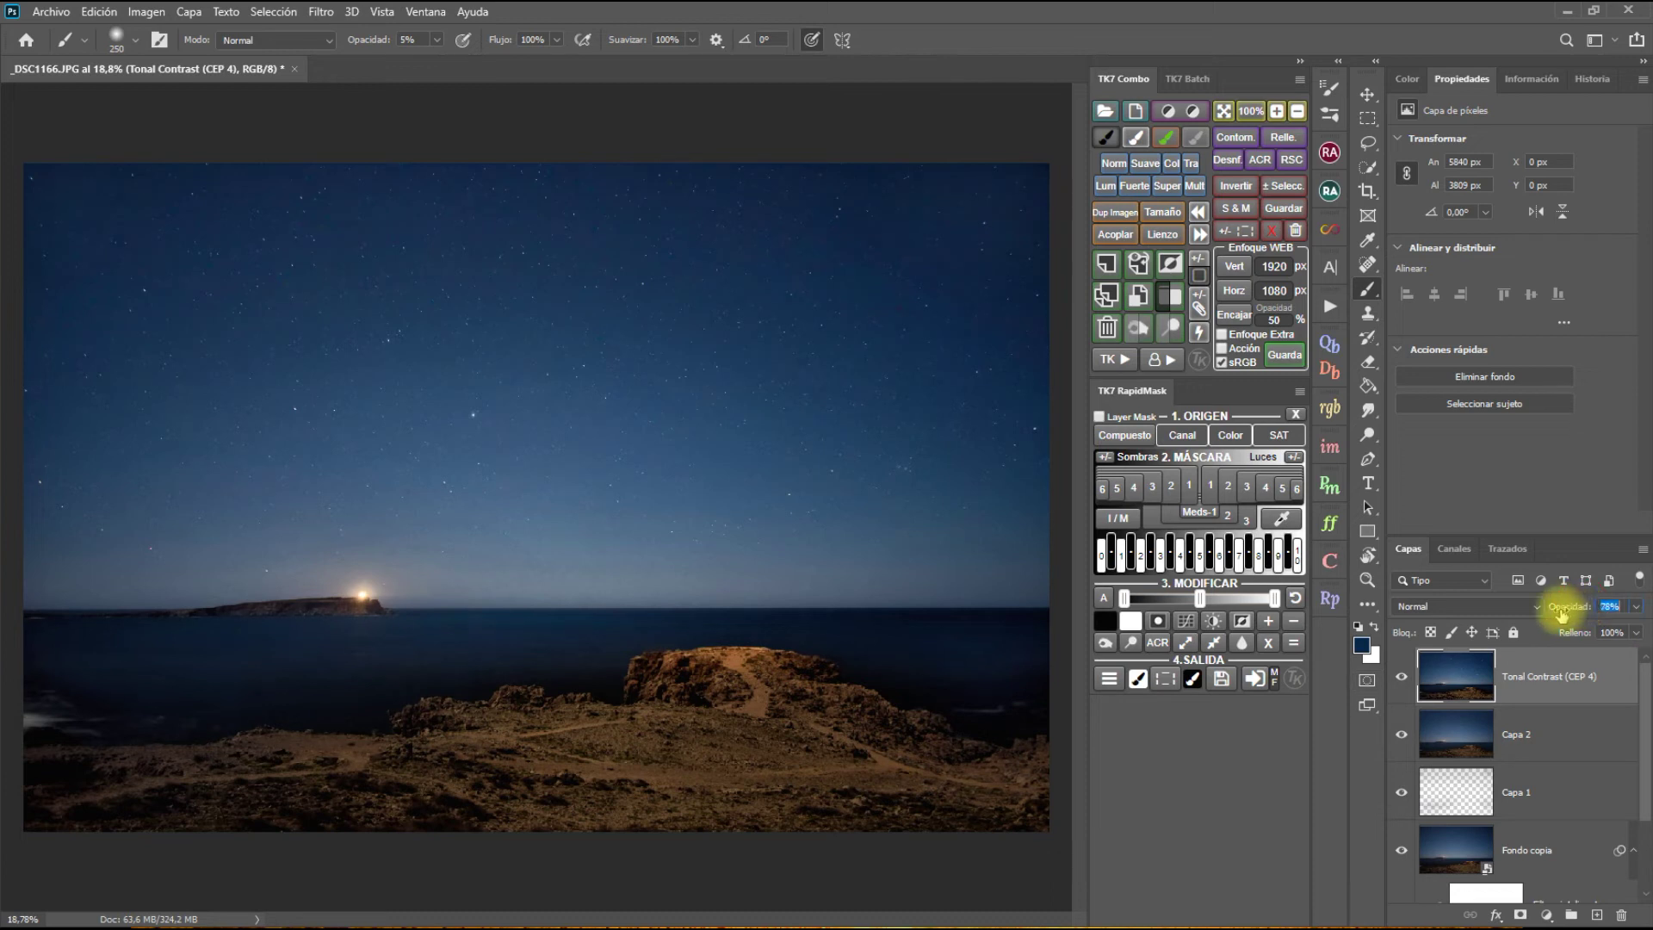
left_click(1557, 613)
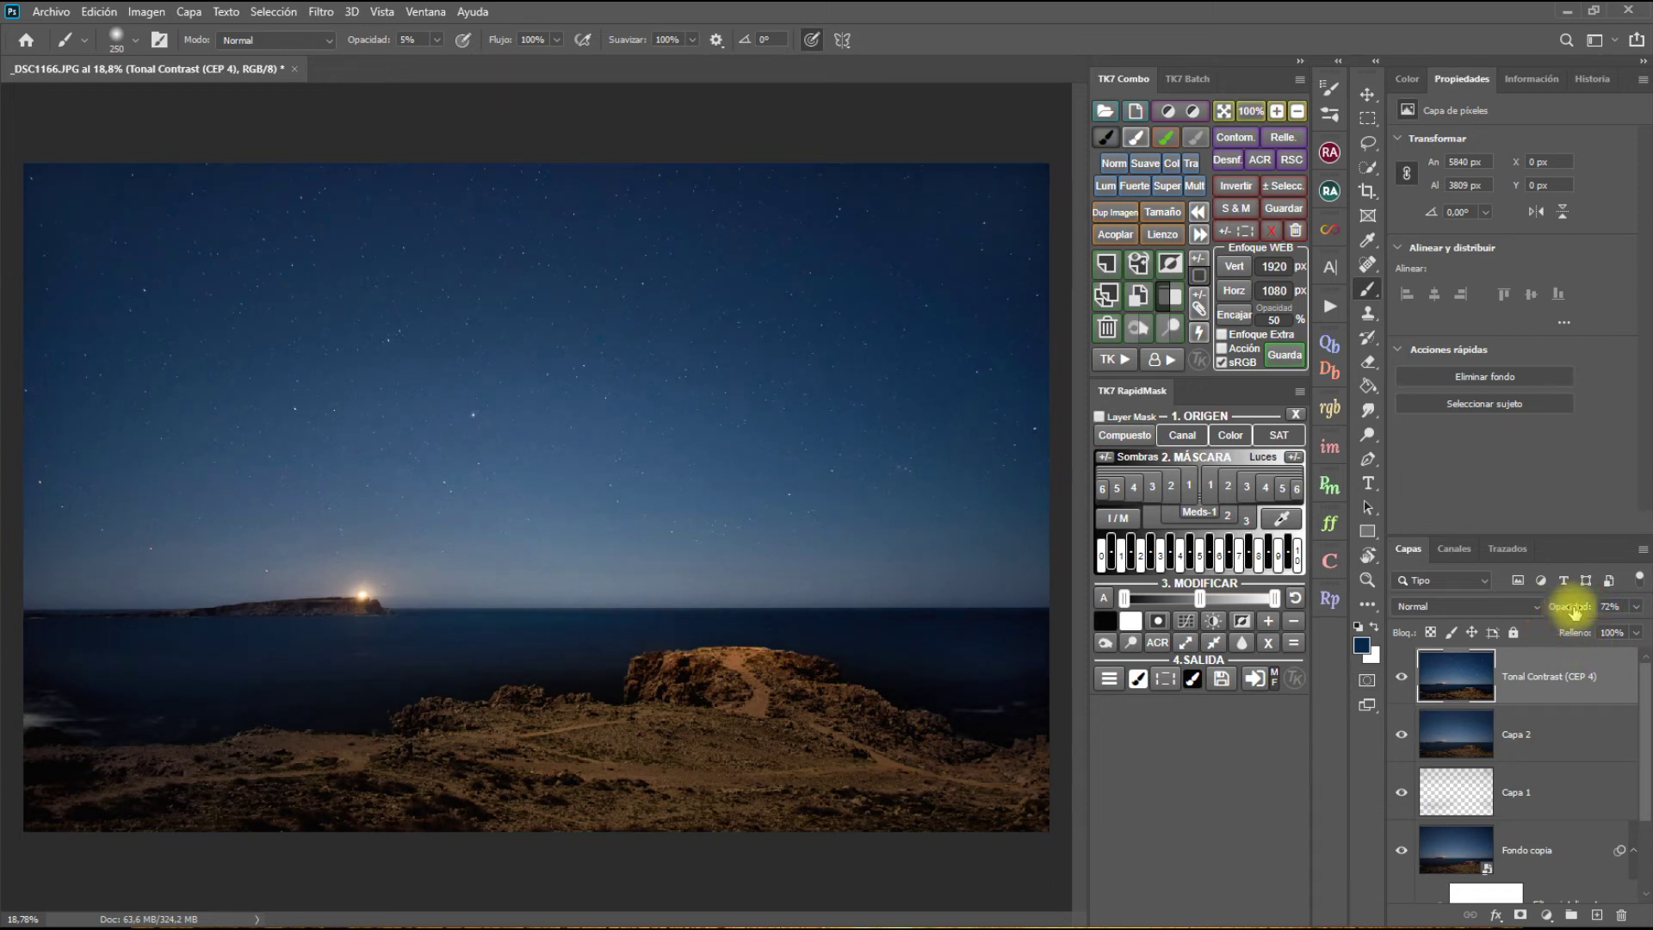
left_click(1569, 620)
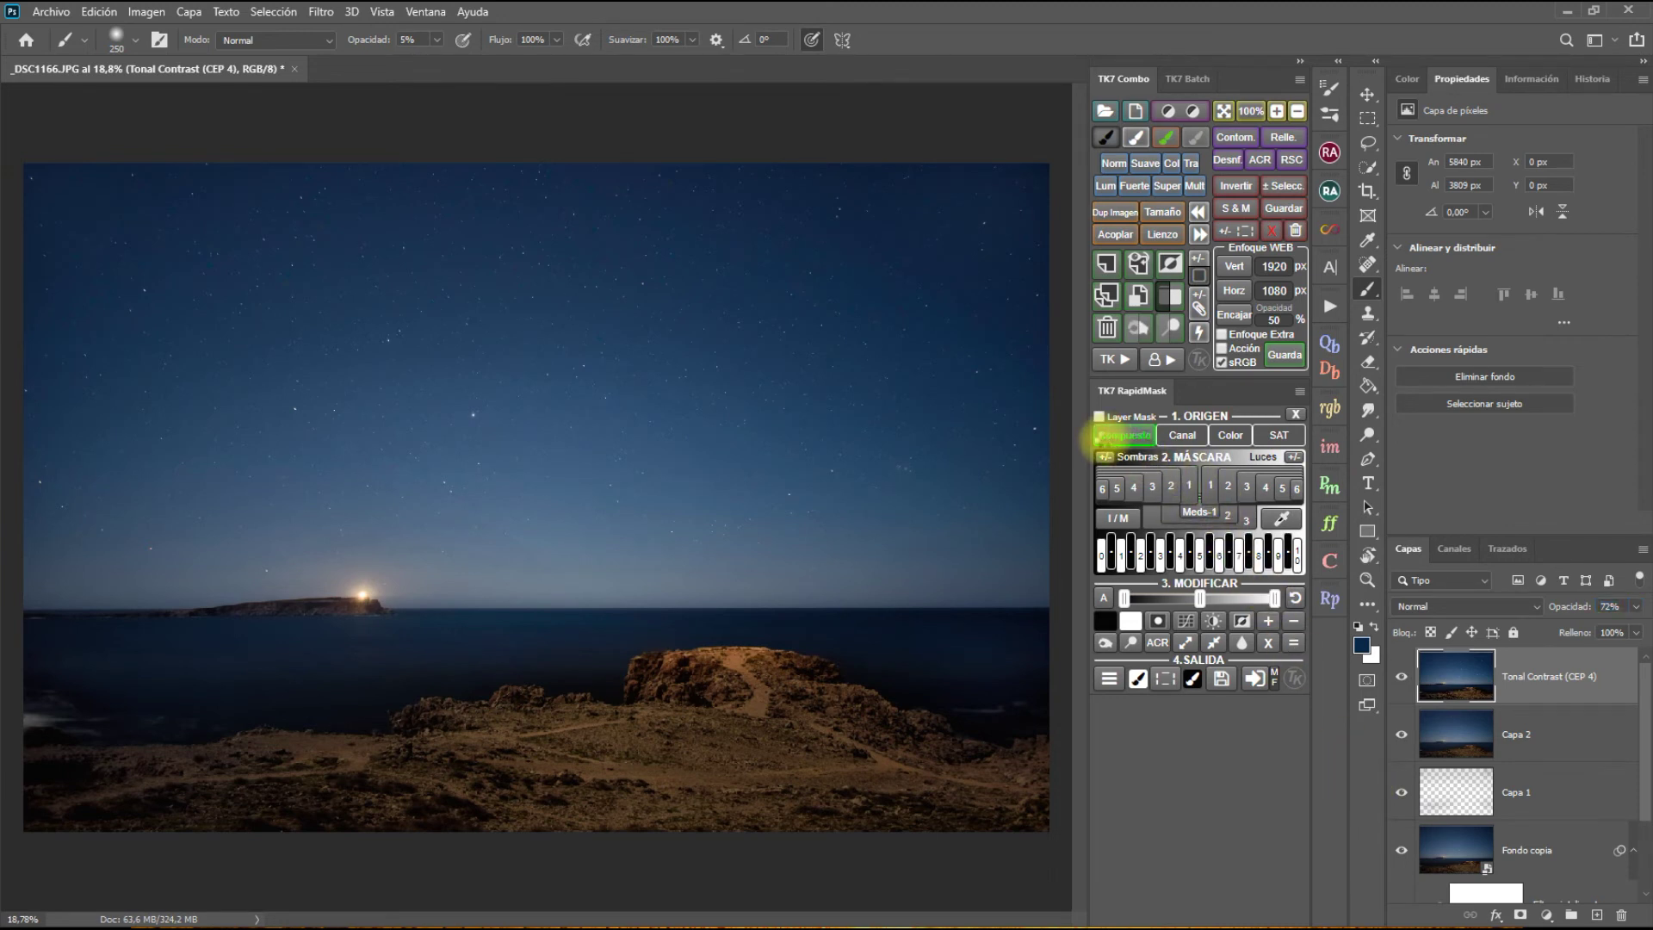
- Preview the Compuesto luminosity mask and sample the rocks' brown #463723 as the foreground colour
left_click(1119, 437)
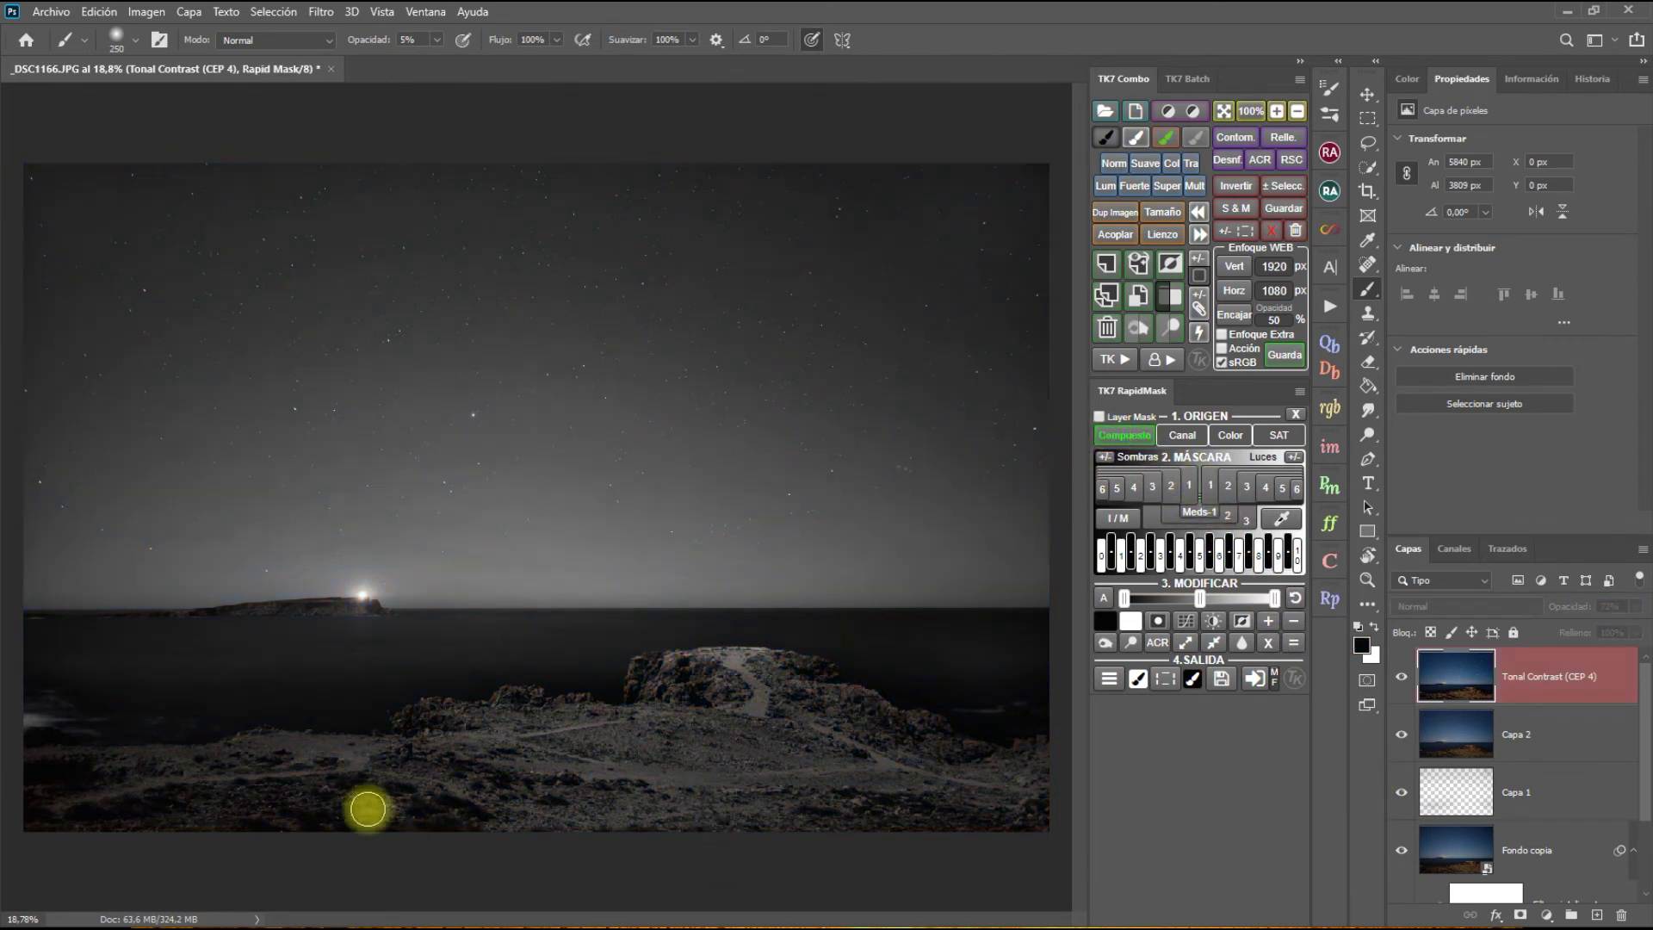
left_click(1281, 518)
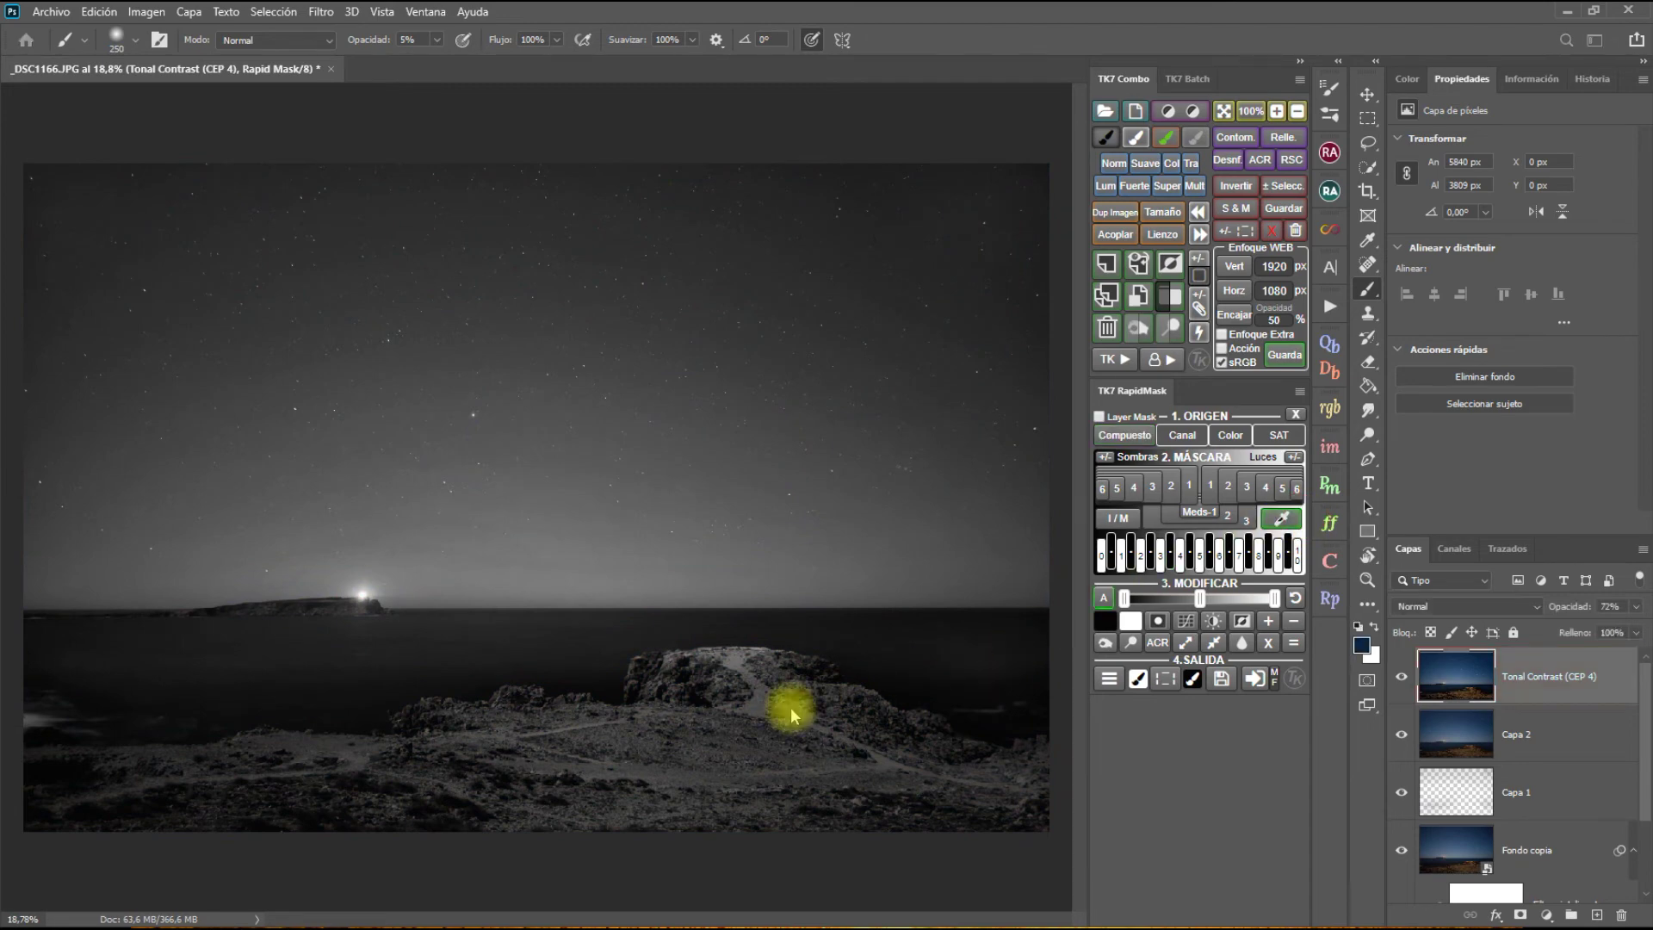
left_click(723, 740)
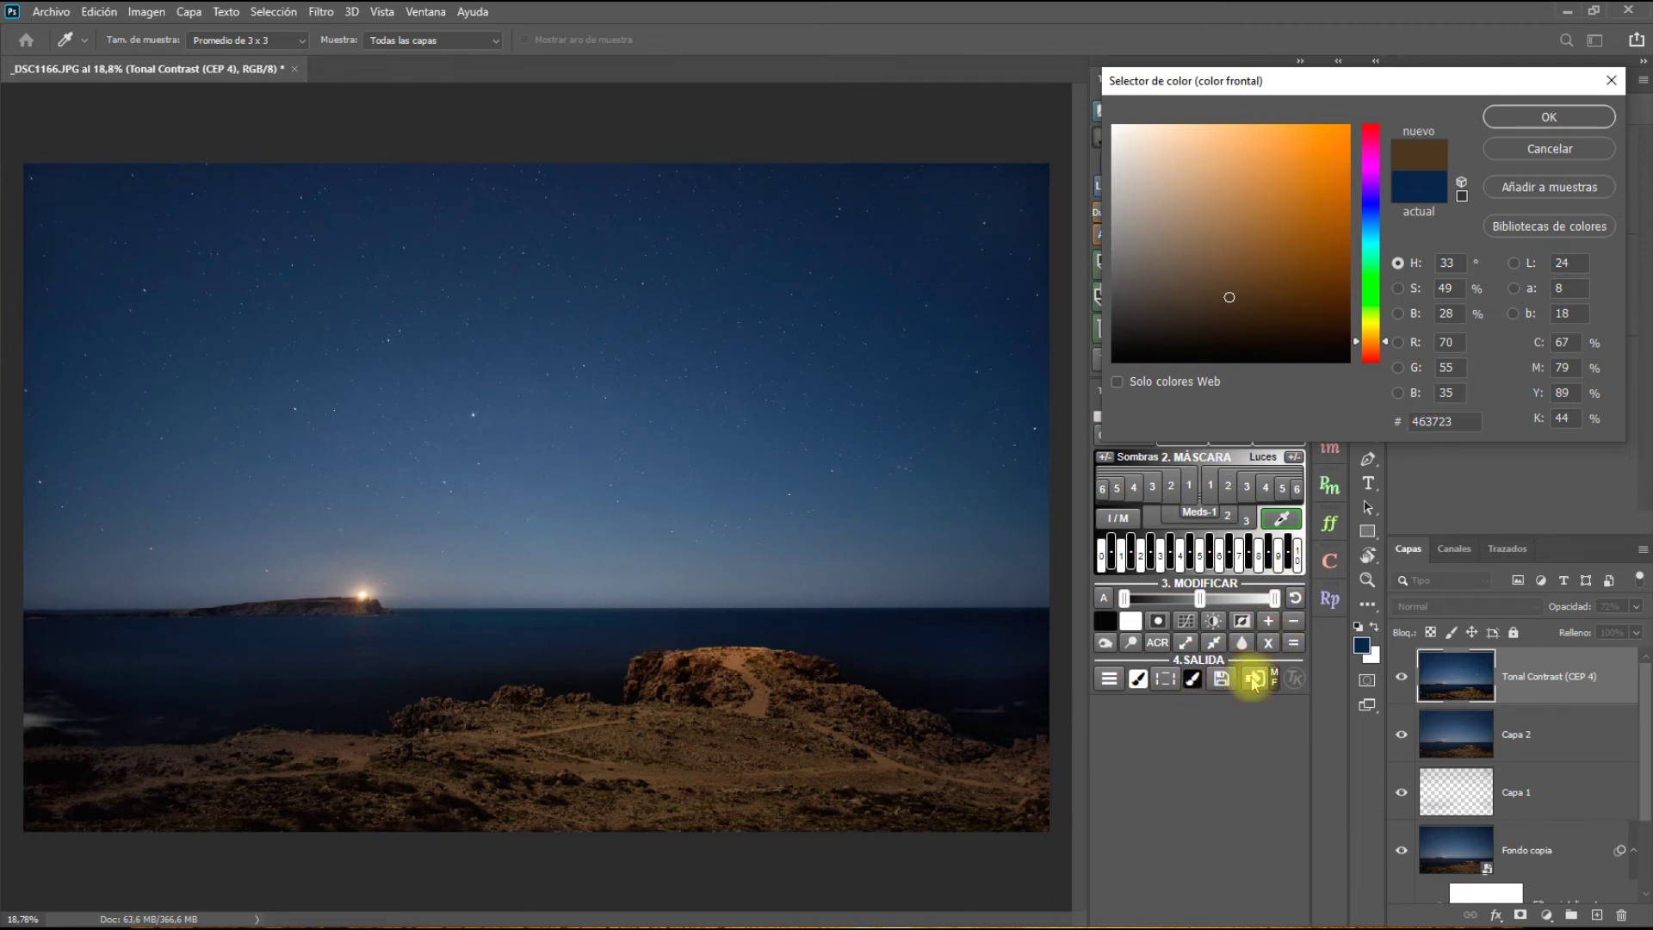
left_click(1549, 117)
- Paint black on the luminosity mask along the rock top and hill ridge
left_click(1160, 552)
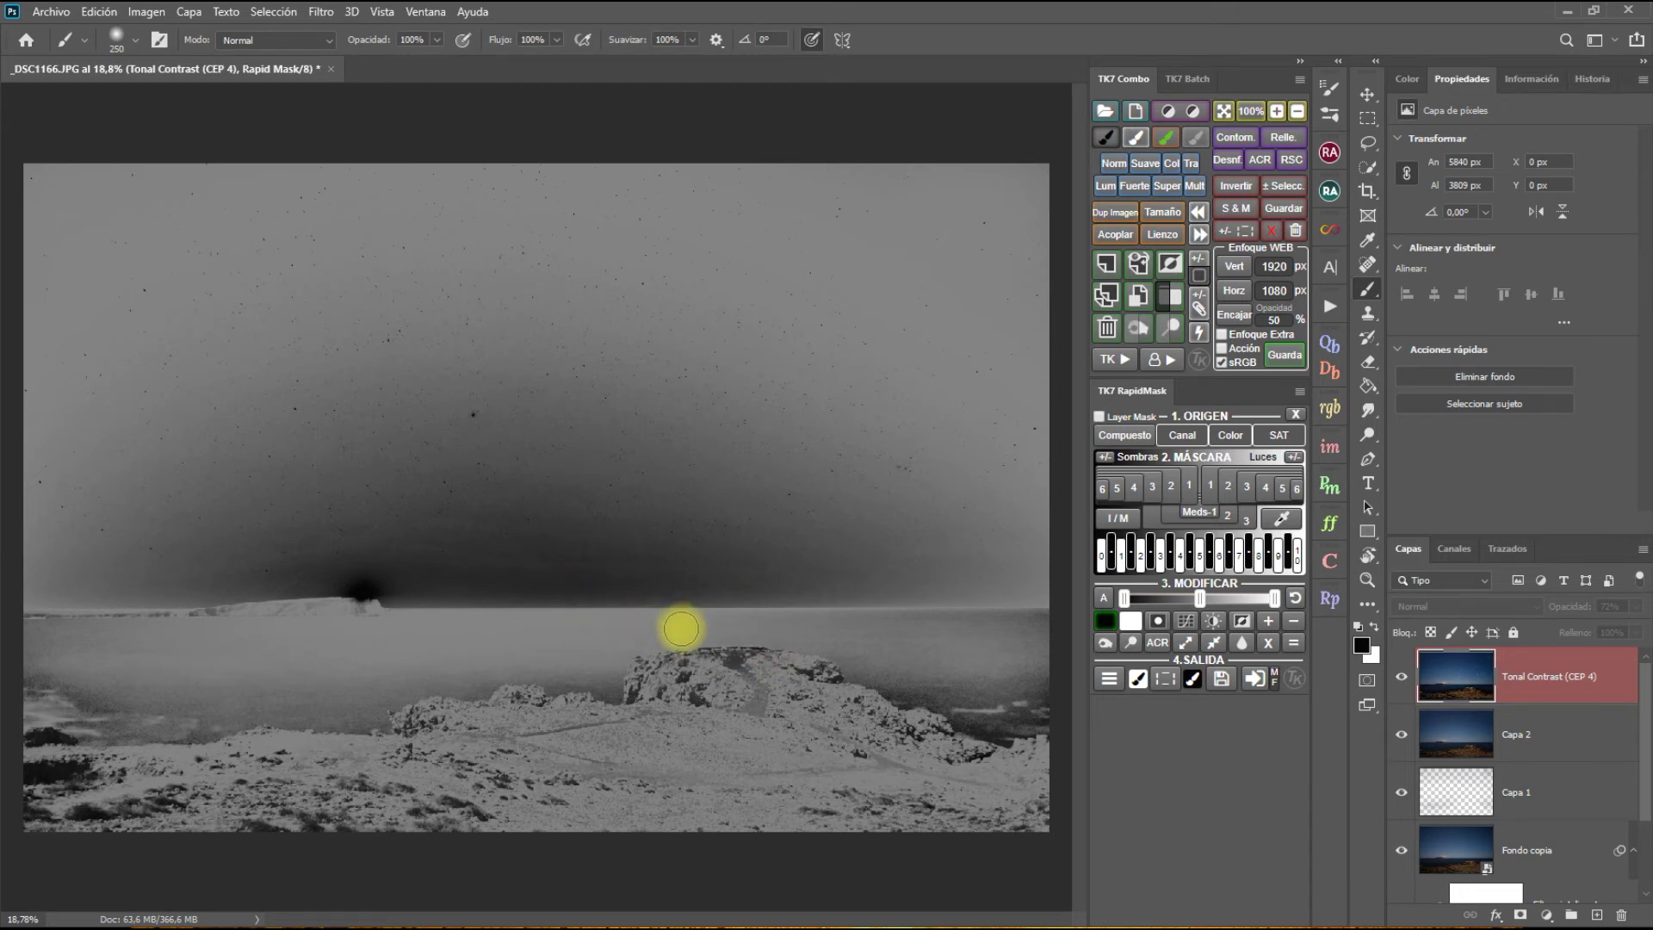
mouse_move(712, 663)
left_mouse_down()
mouse_move(570, 712)
mouse_move(528, 701)
mouse_move(417, 735)
mouse_move(384, 764)
mouse_move(277, 745)
mouse_move(140, 767)
mouse_move(9, 757)
left_mouse_up()
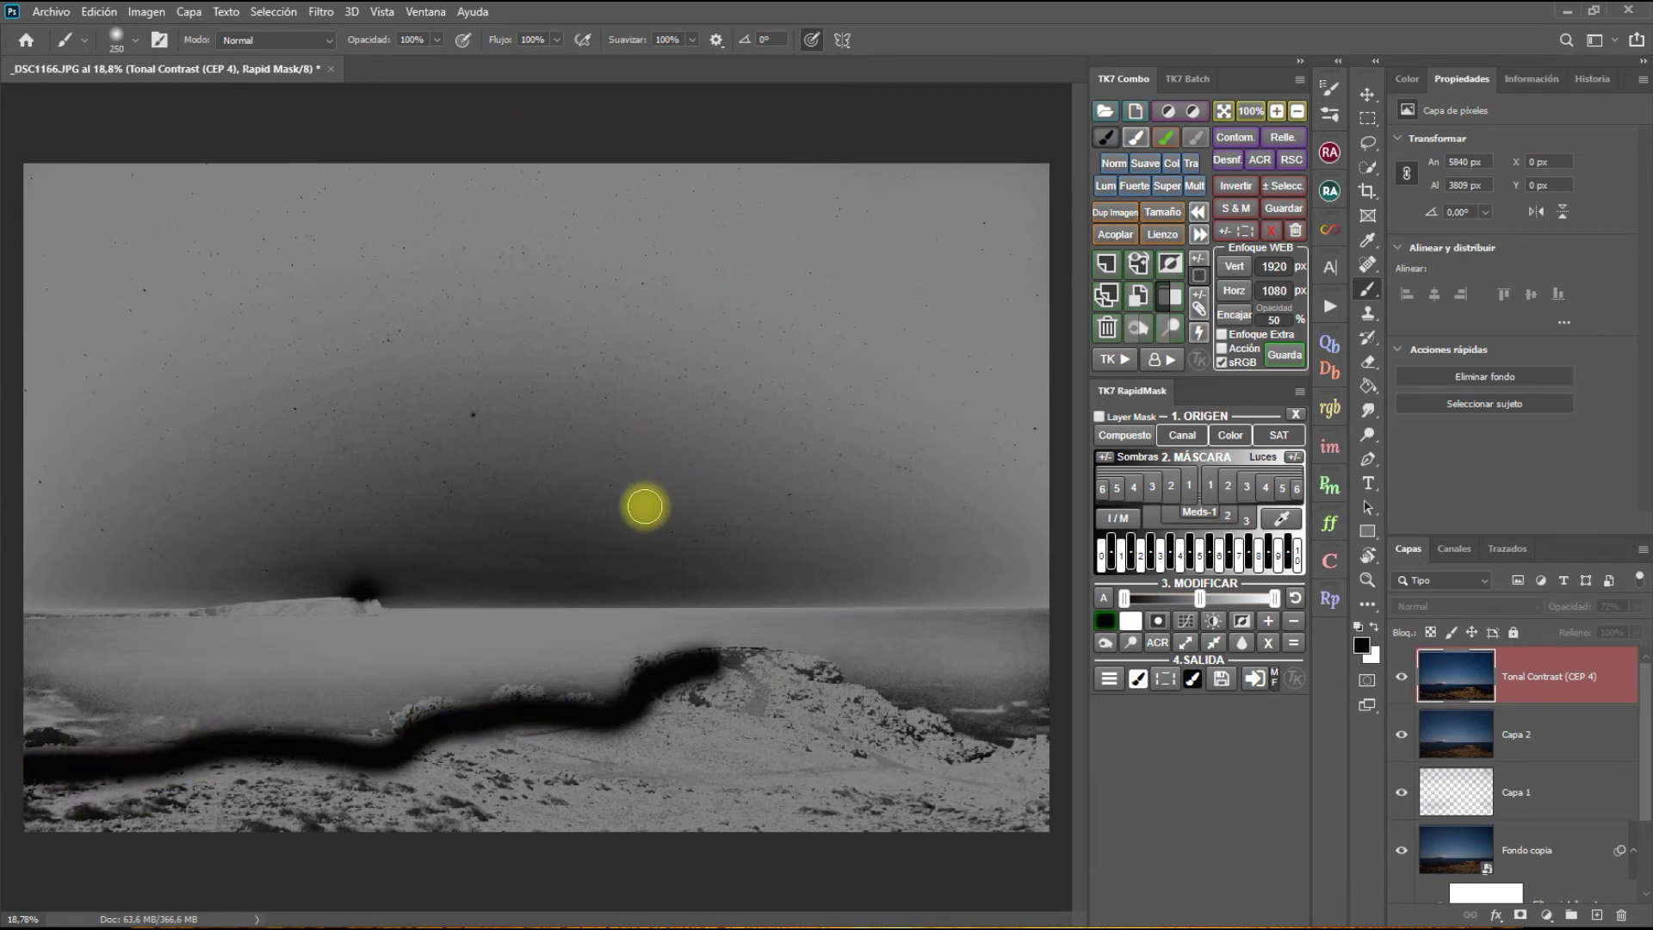
mouse_move(711, 663)
left_mouse_down()
mouse_move(841, 683)
mouse_move(872, 717)
left_mouse_up()
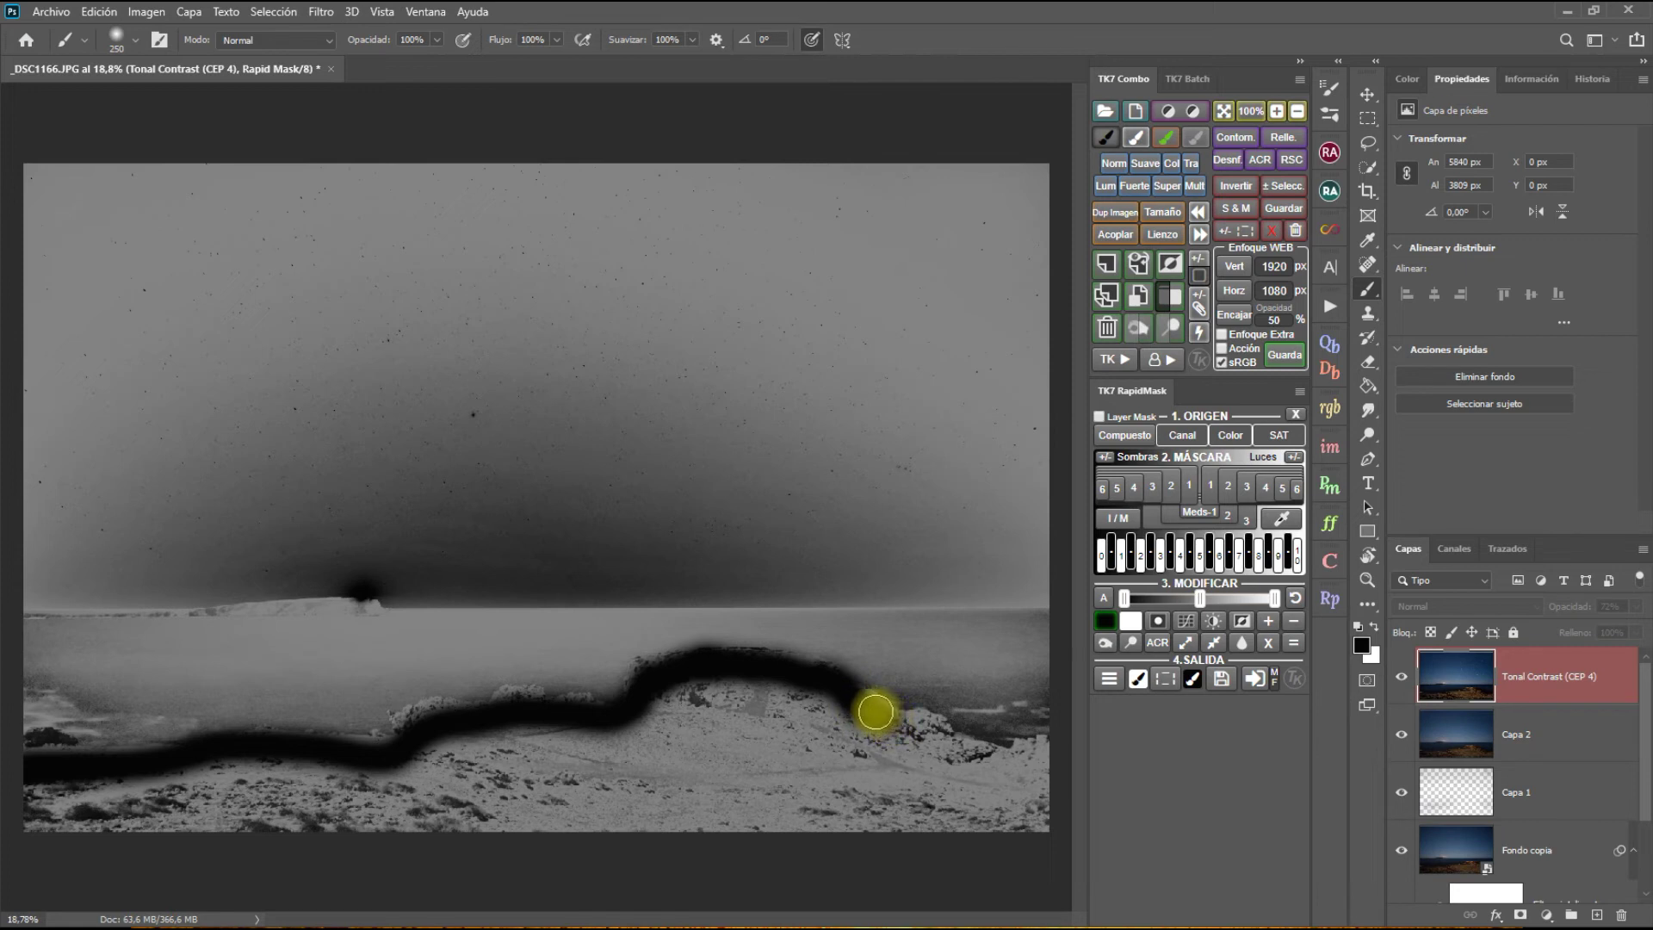
mouse_move(886, 701)
left_mouse_down()
mouse_move(963, 749)
mouse_move(1095, 754)
left_mouse_up()
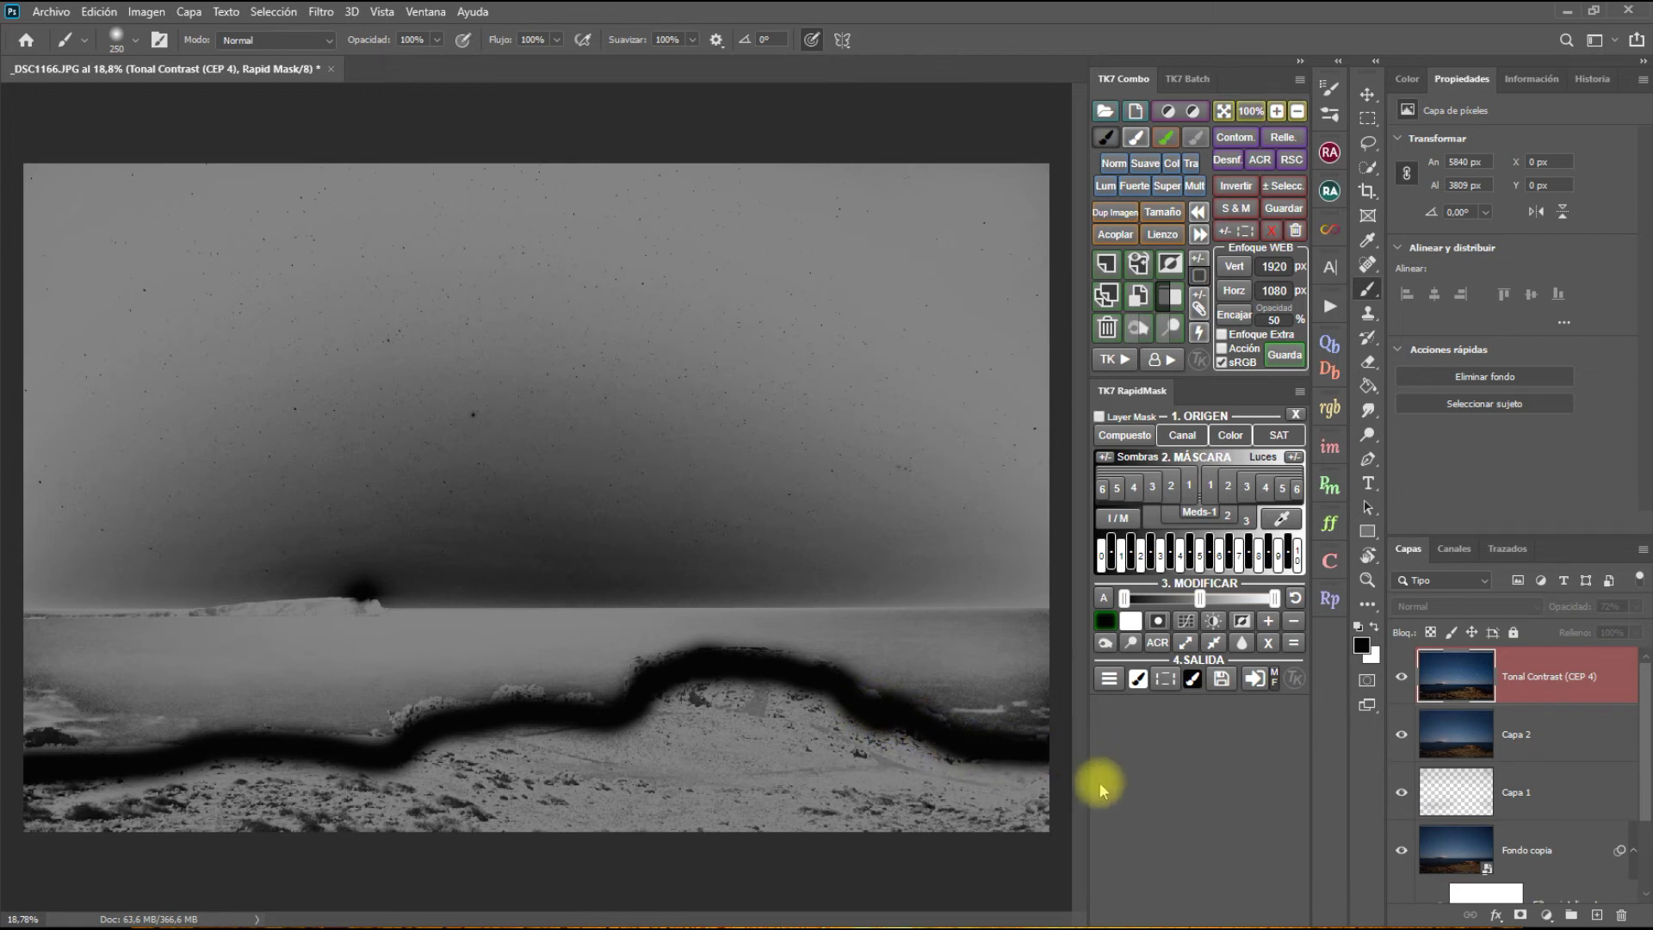
- Enlarge the brush to 772 px and paint out the foreground, applying the mask to Tonal Contrast
right_click(848, 800, "ctrl+alt")
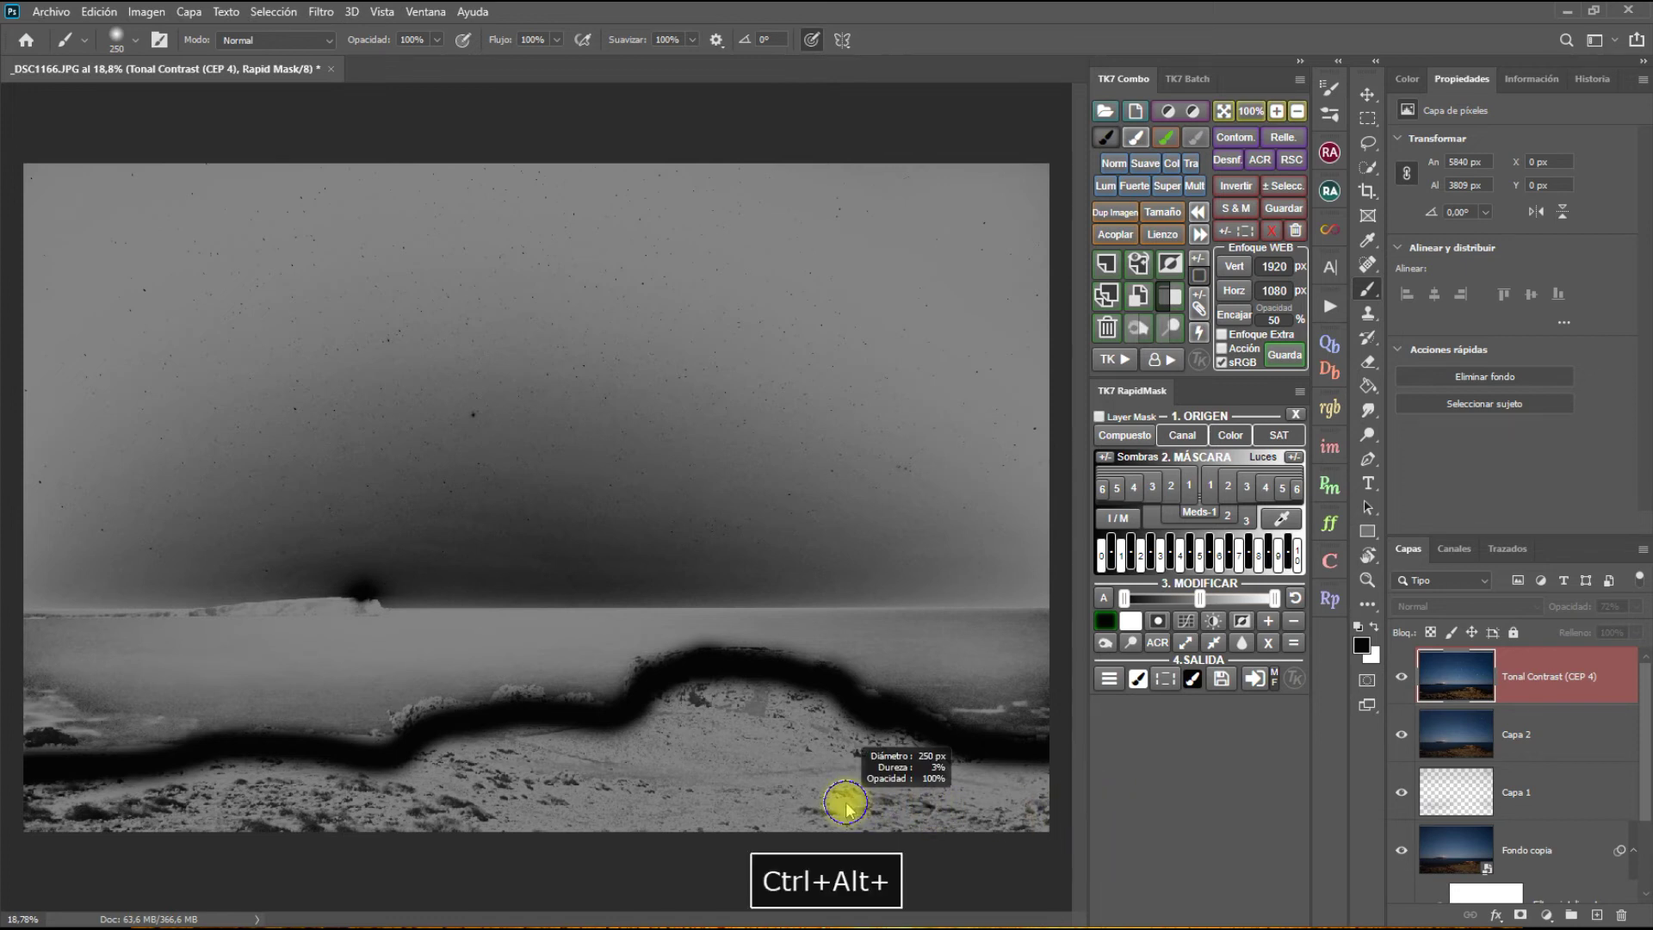
left_click_drag(861, 809, 898, 807)
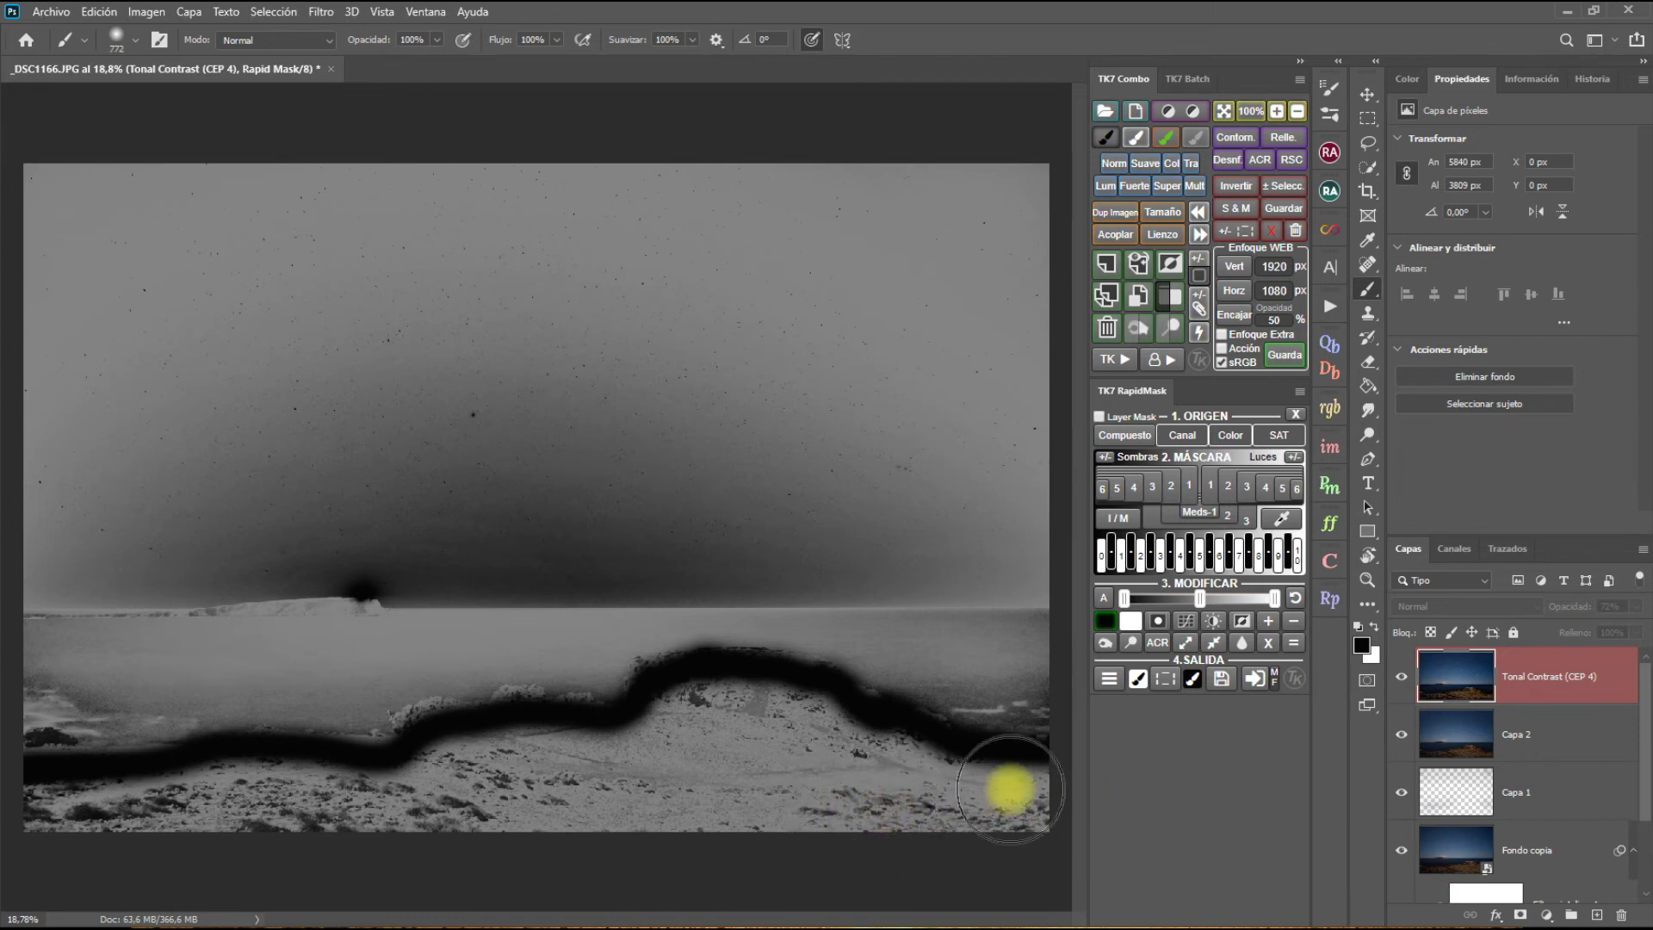
mouse_move(1026, 798)
left_mouse_down()
mouse_move(476, 777)
mouse_move(922, 786)
mouse_move(804, 778)
mouse_move(881, 746)
mouse_move(660, 726)
mouse_move(664, 746)
mouse_move(854, 740)
mouse_move(694, 737)
mouse_move(439, 783)
mouse_move(288, 841)
mouse_move(366, 806)
mouse_move(668, 800)
mouse_move(11, 786)
mouse_move(157, 828)
mouse_move(11, 805)
mouse_move(137, 856)
mouse_move(384, 804)
mouse_move(230, 806)
left_mouse_up()
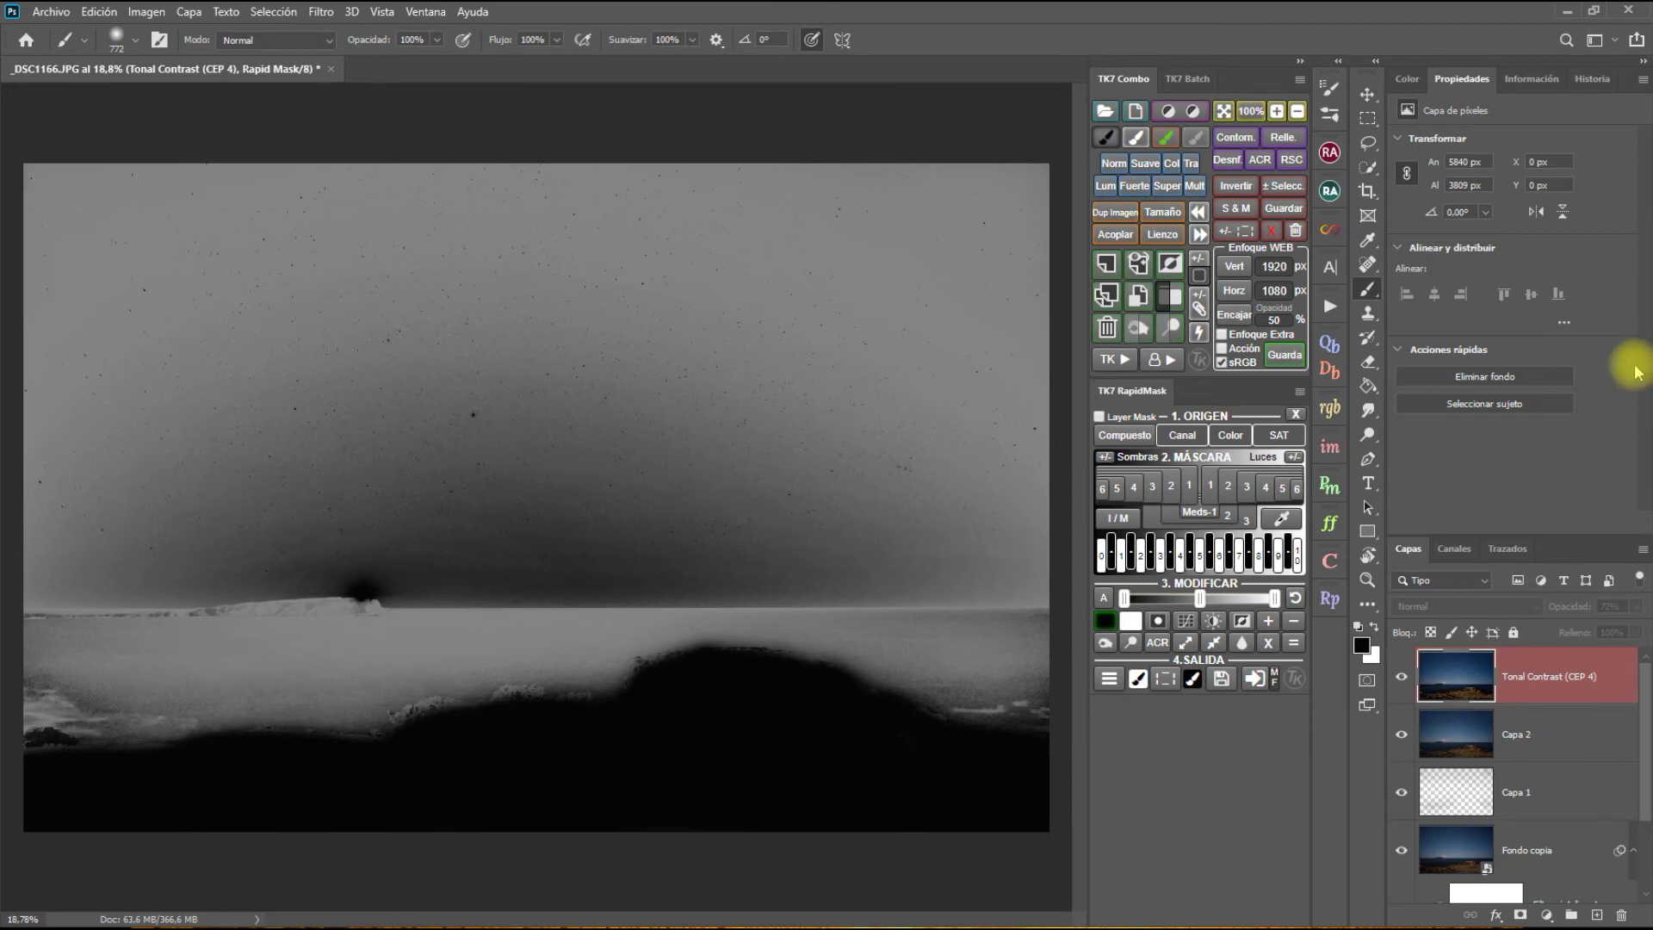
left_click(1255, 681)
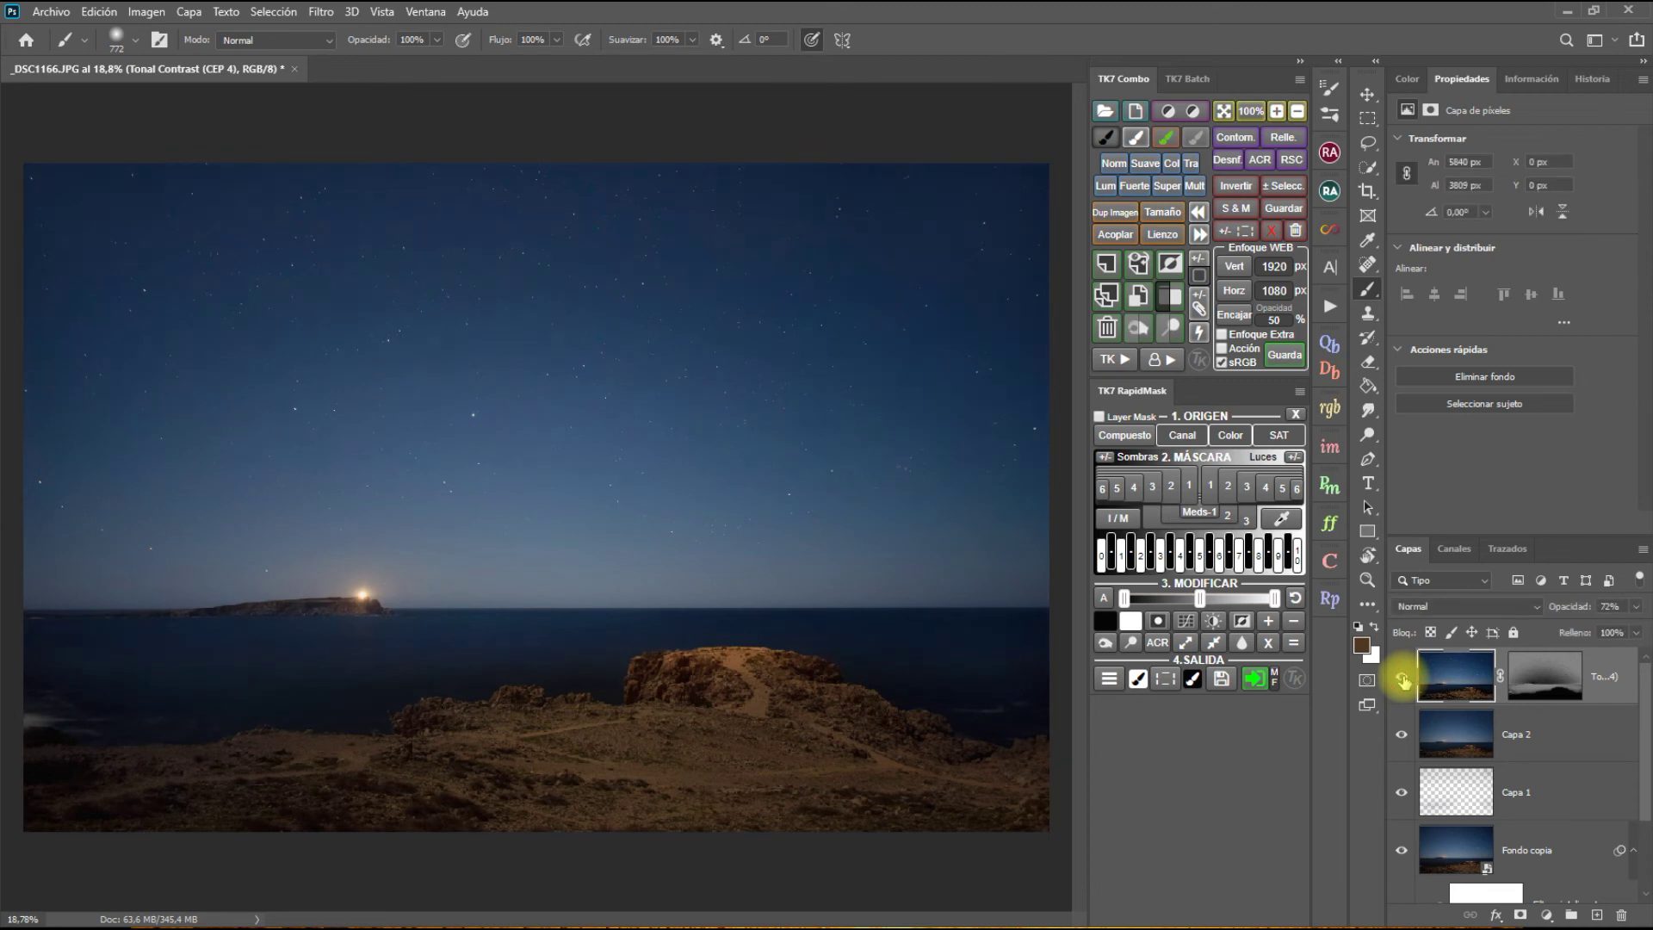
- Compare the masked Tonal Contrast layer on and off, then raise its opacity to 100%
left_click(1403, 681)
left_click(1403, 681)
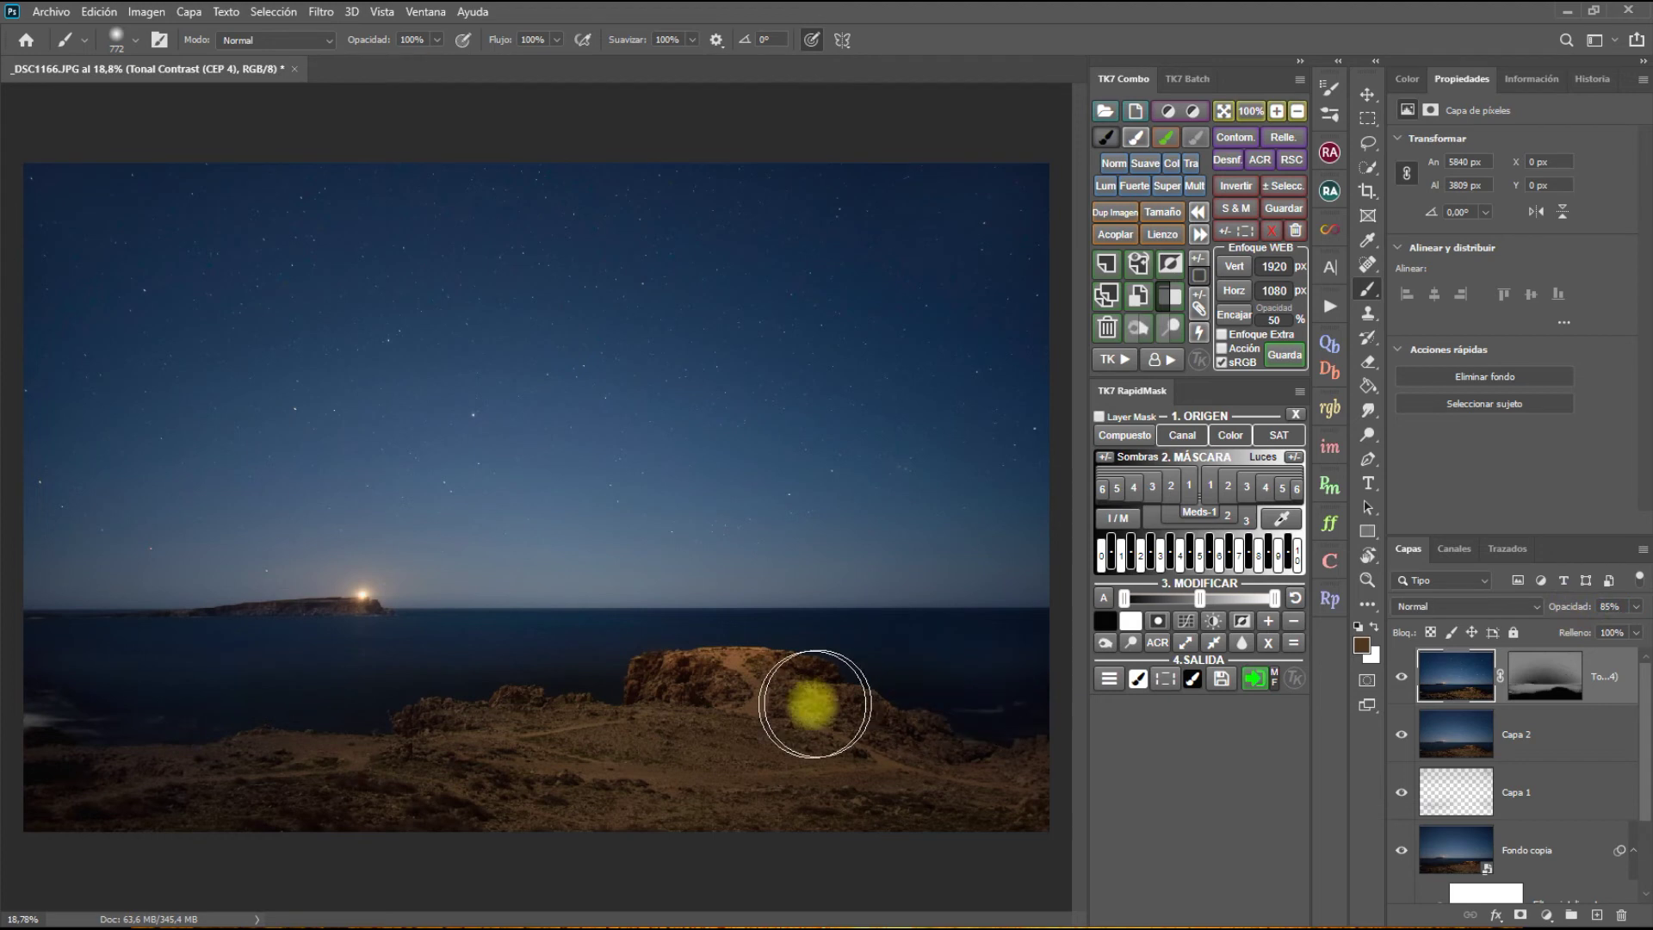
left_click(1403, 681)
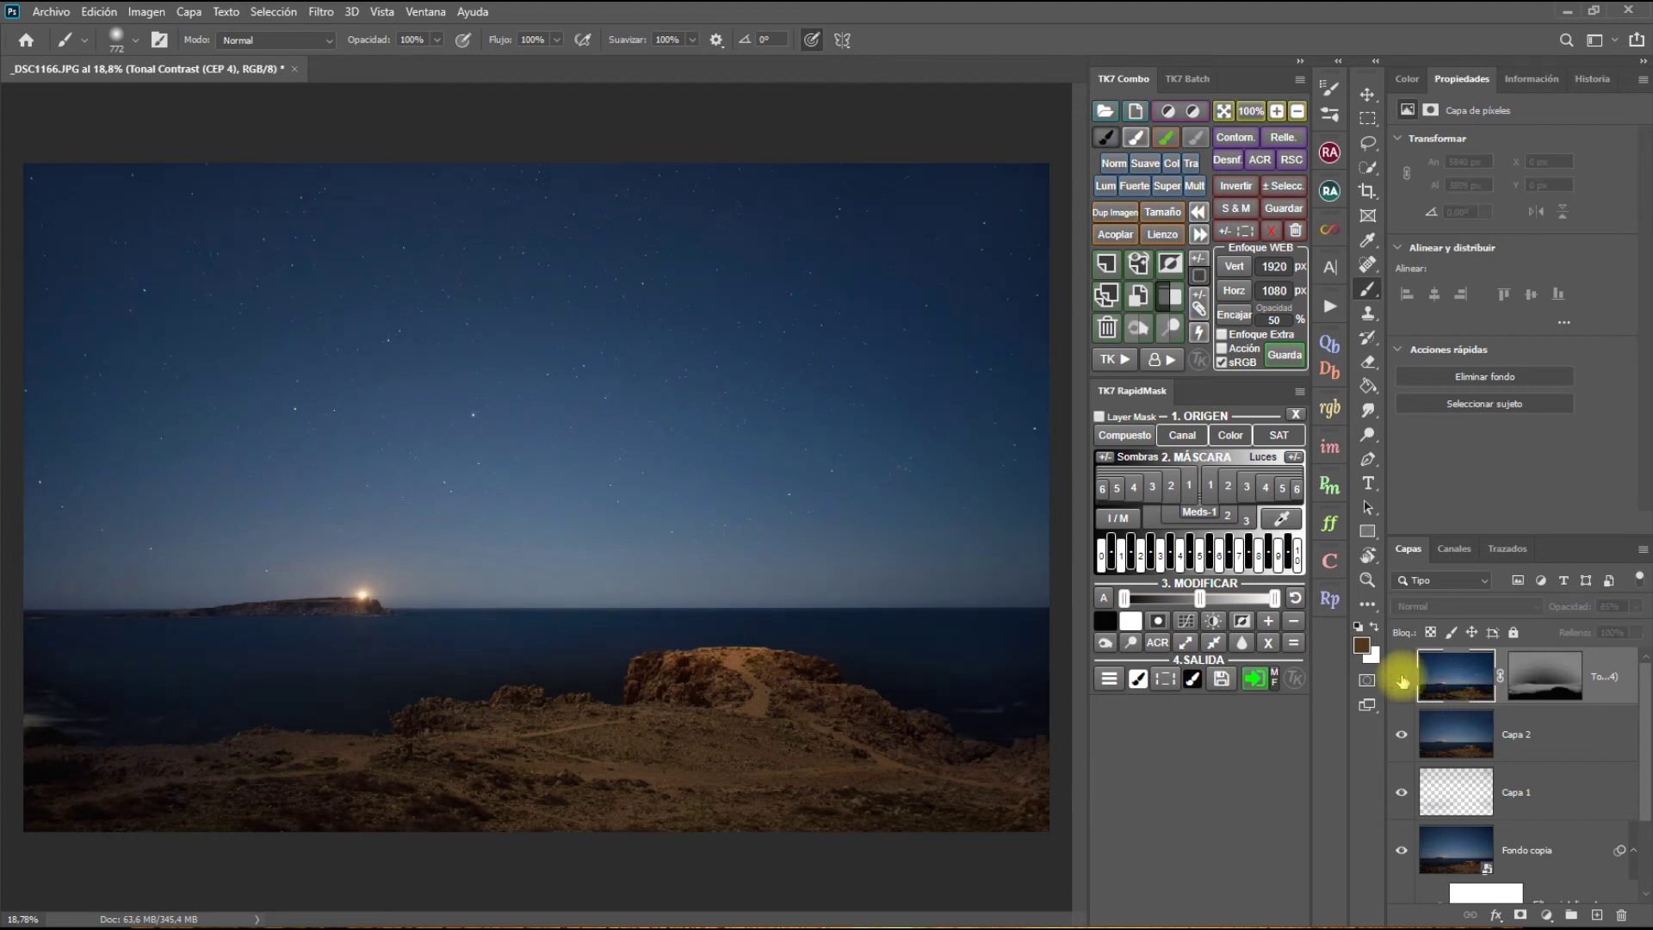
left_click(1401, 680)
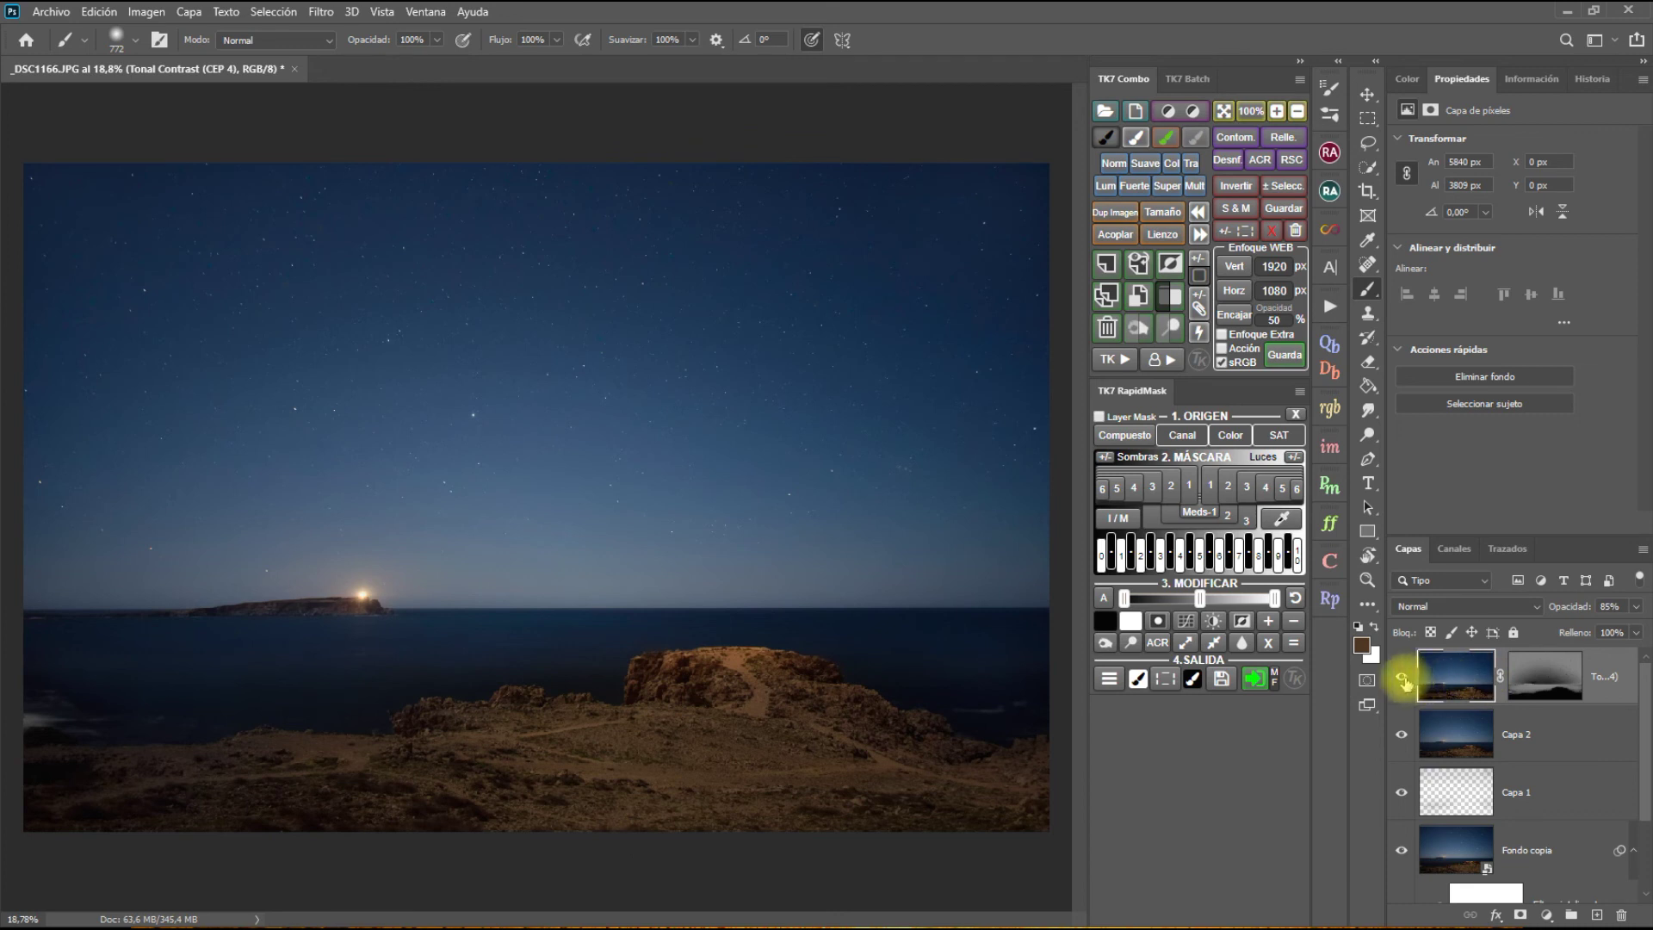
left_click(1404, 681)
left_click(1404, 681)
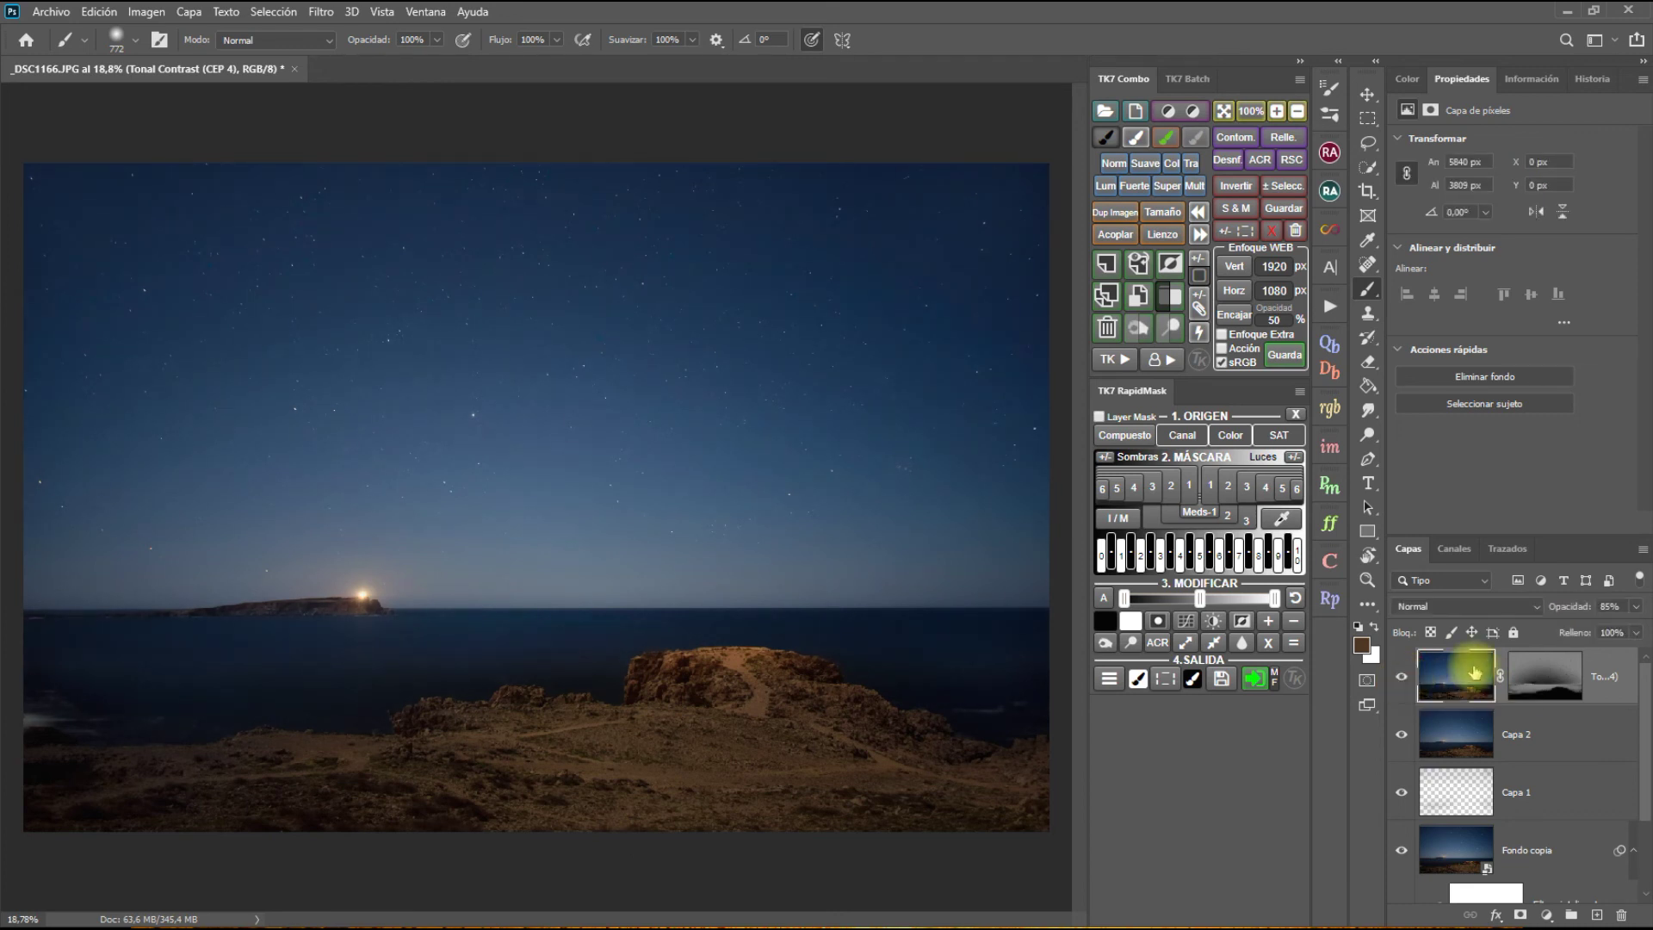
left_click_drag(1566, 606, 1646, 611)
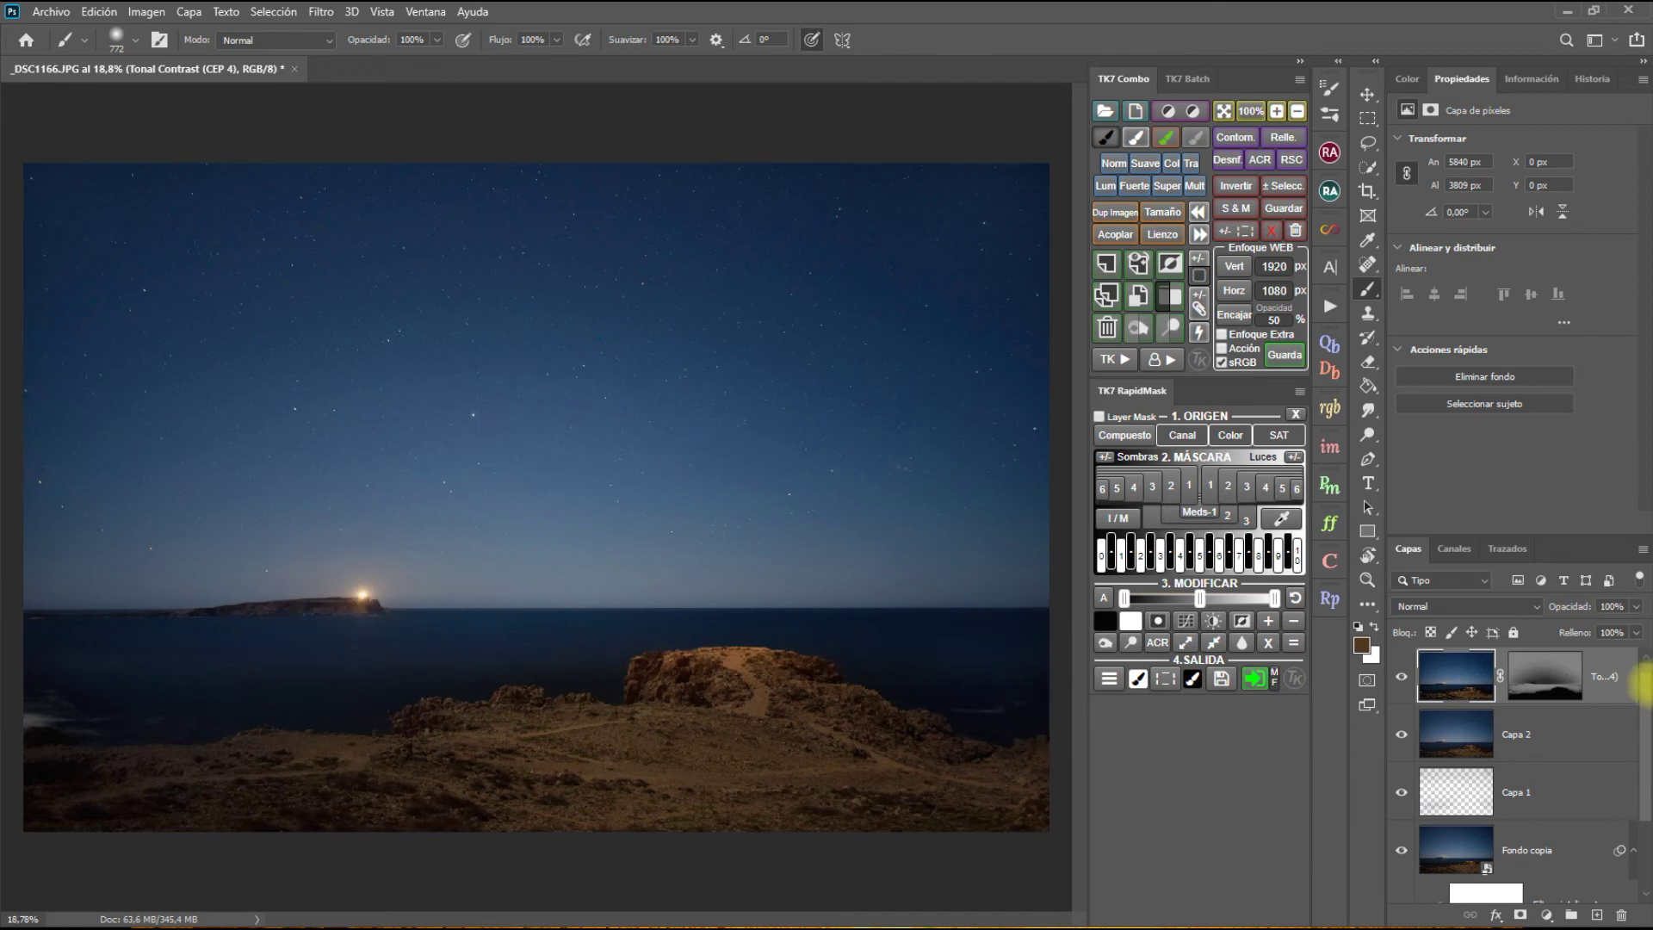
left_click(1597, 915)
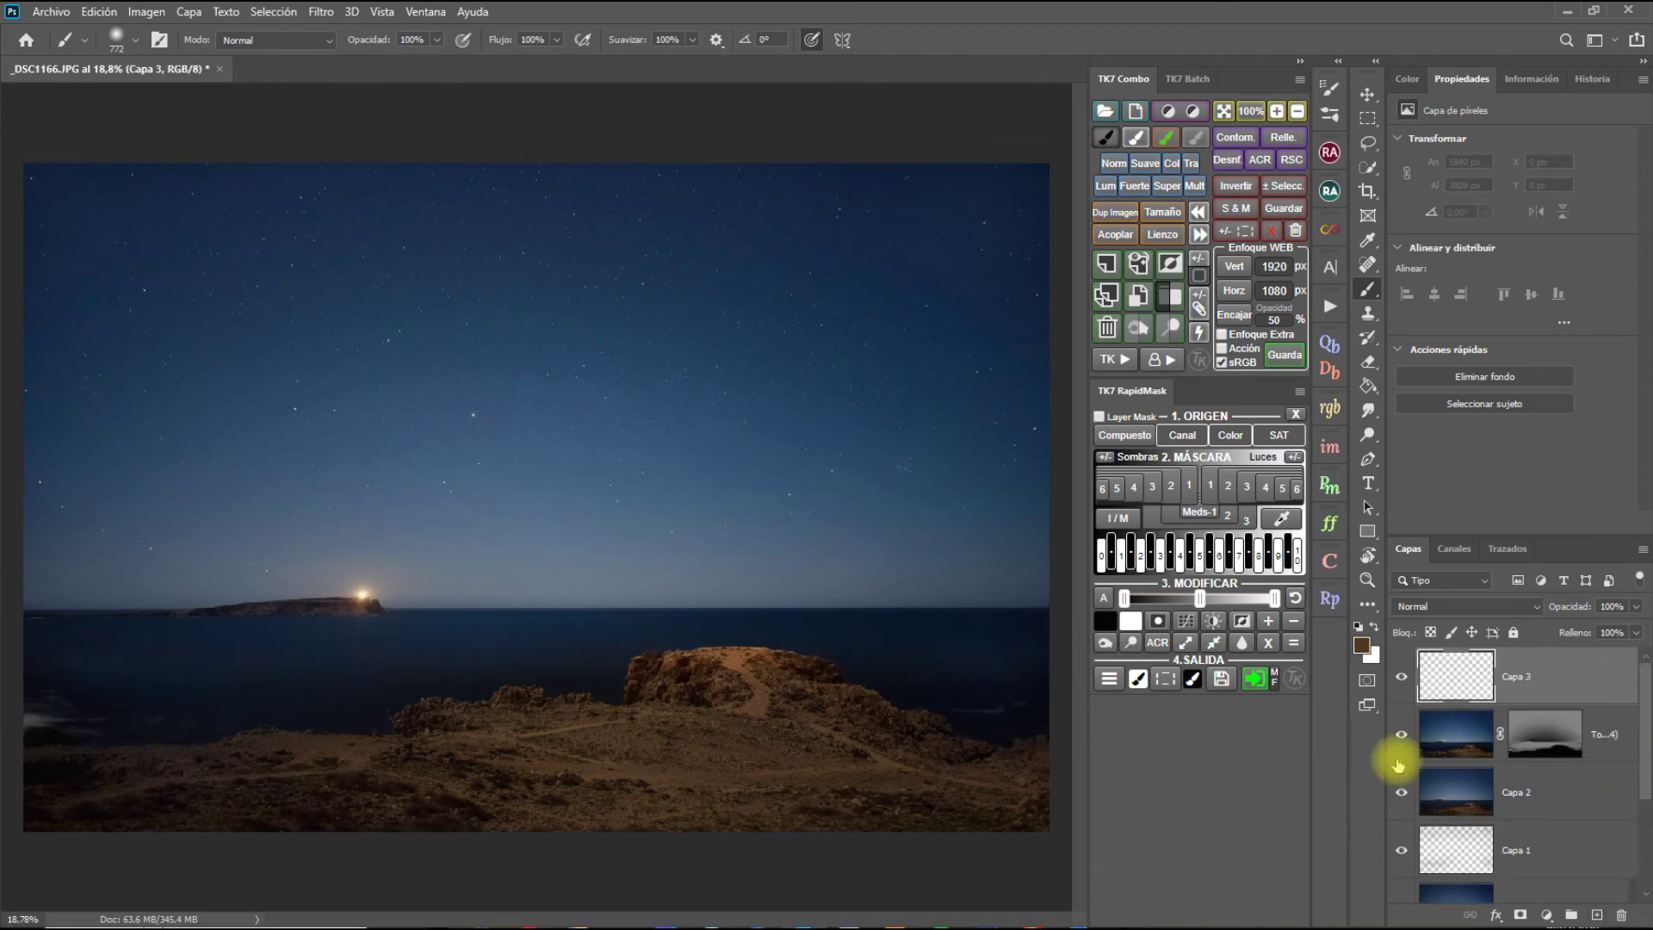
- Add empty layer Capa 3 and set the foreground colour to pale yellow f8f4ba
left_click(1379, 658)
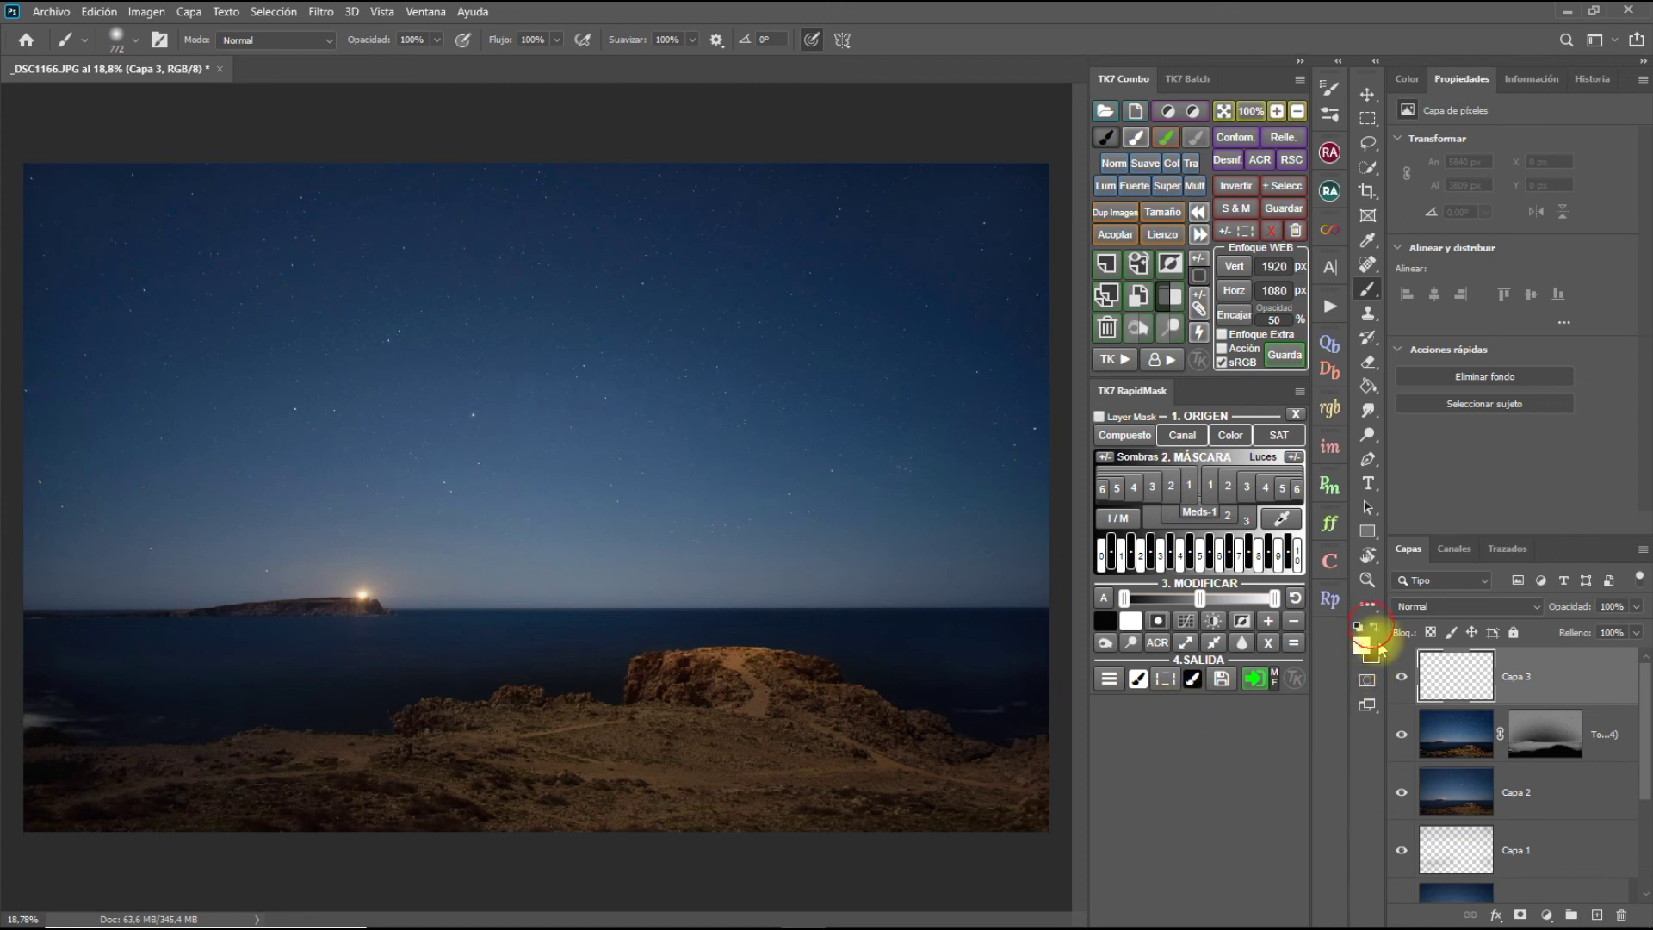
left_click(1361, 646)
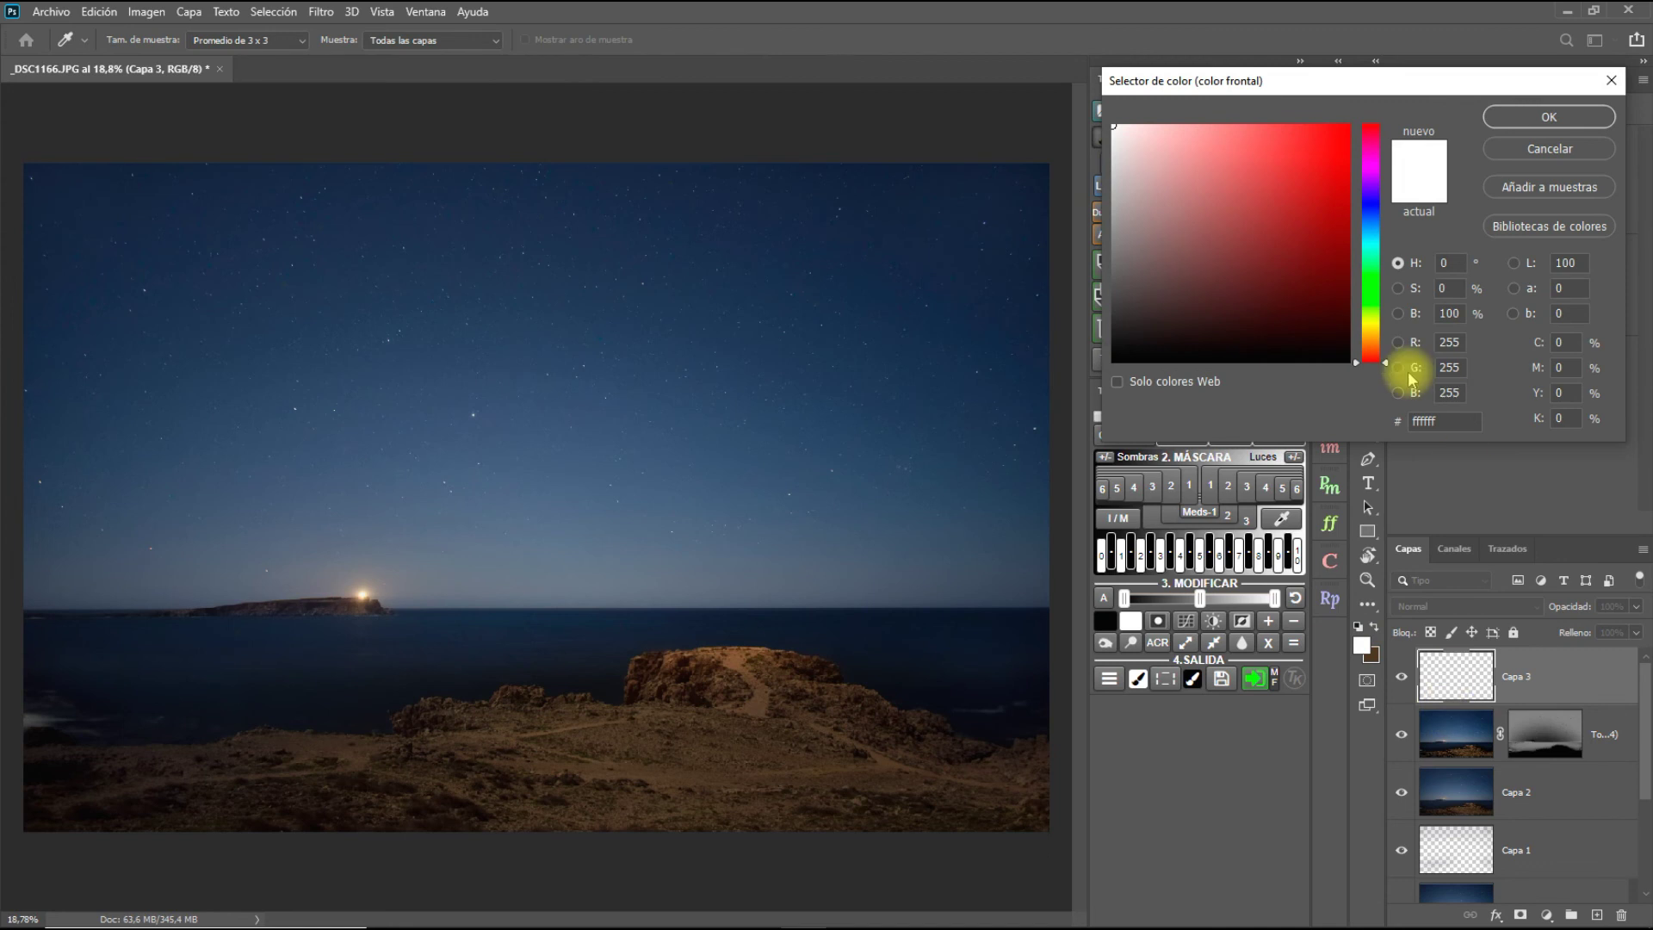
left_click_drag(1387, 370, 1387, 334)
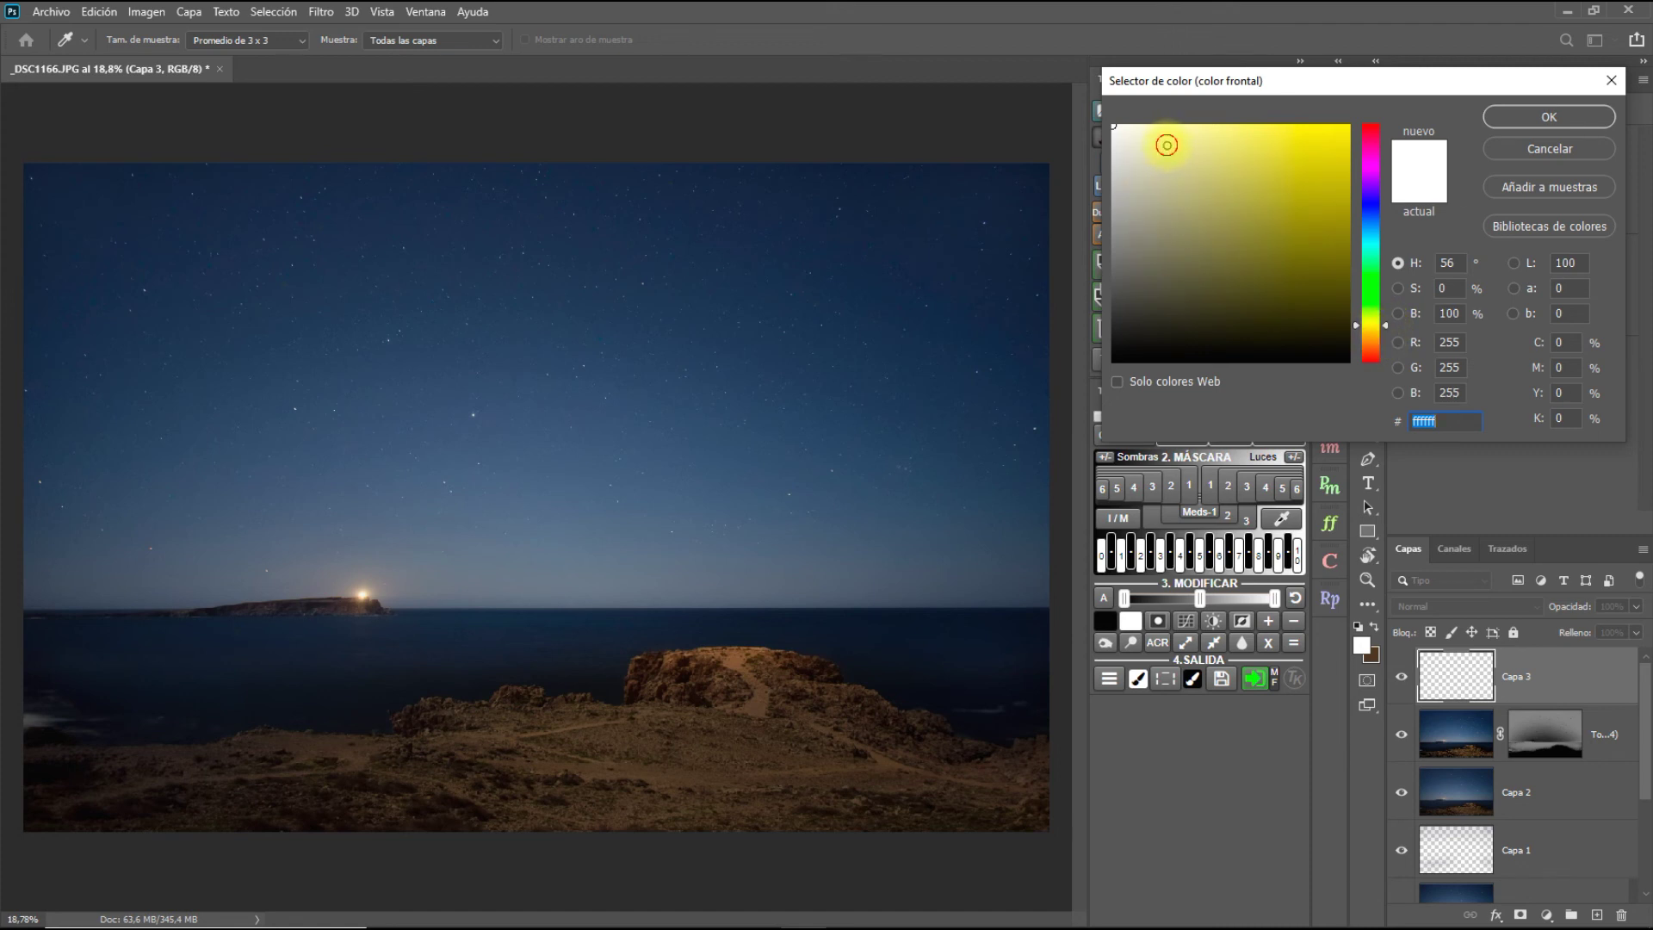
left_click(1167, 144)
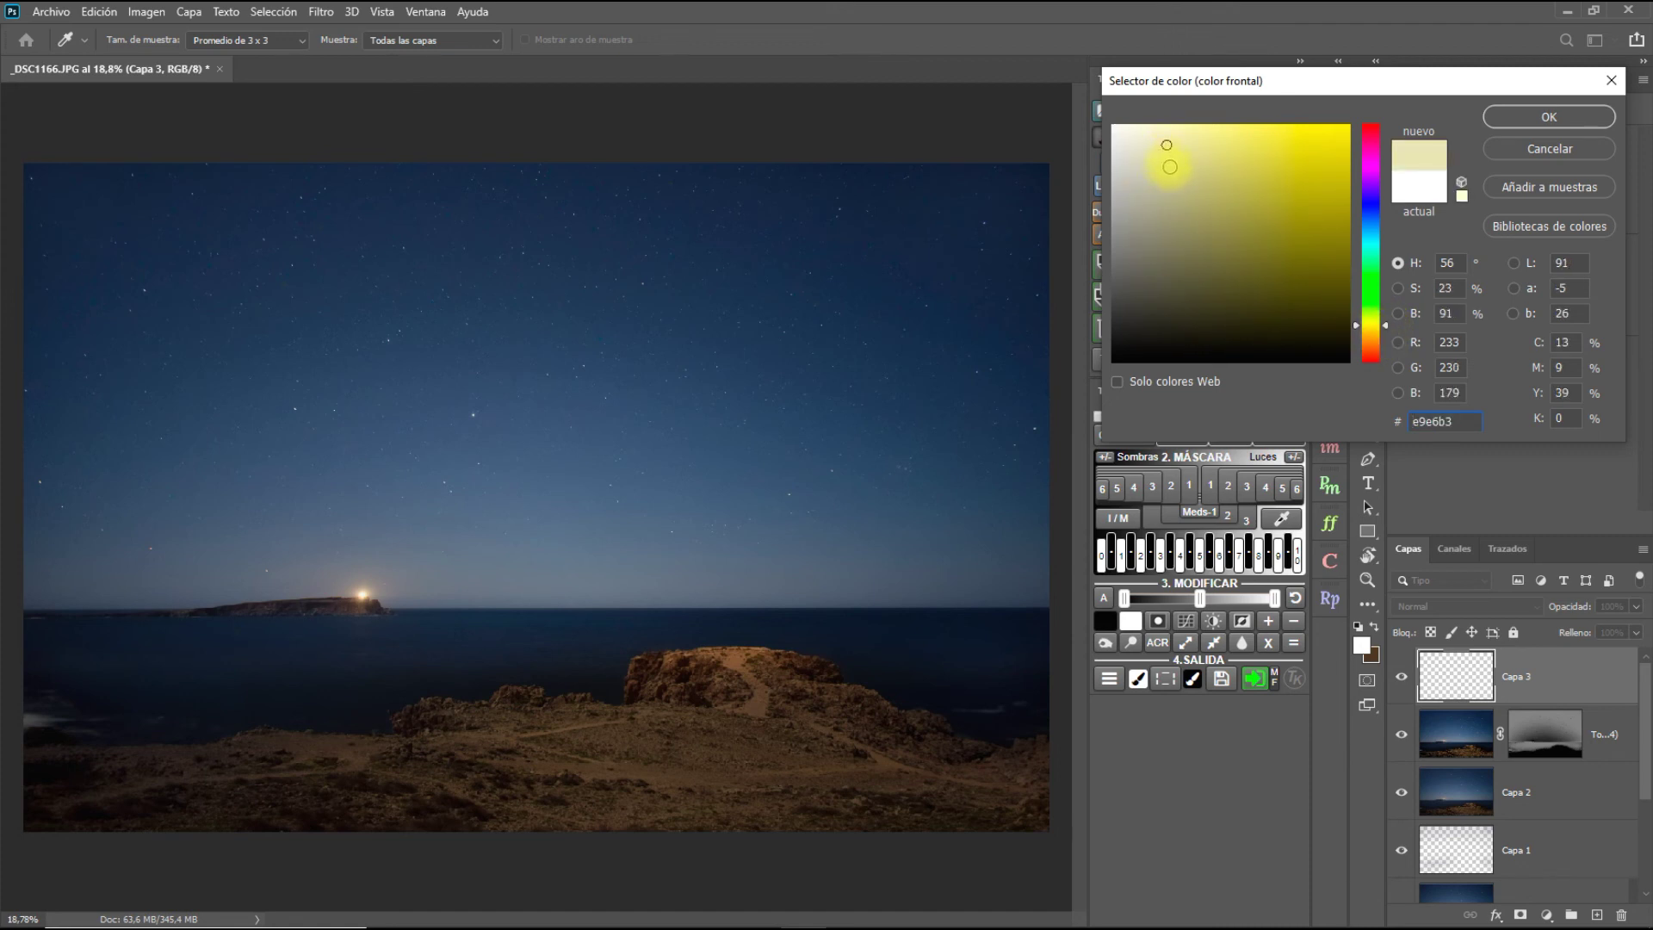
left_click(1170, 166)
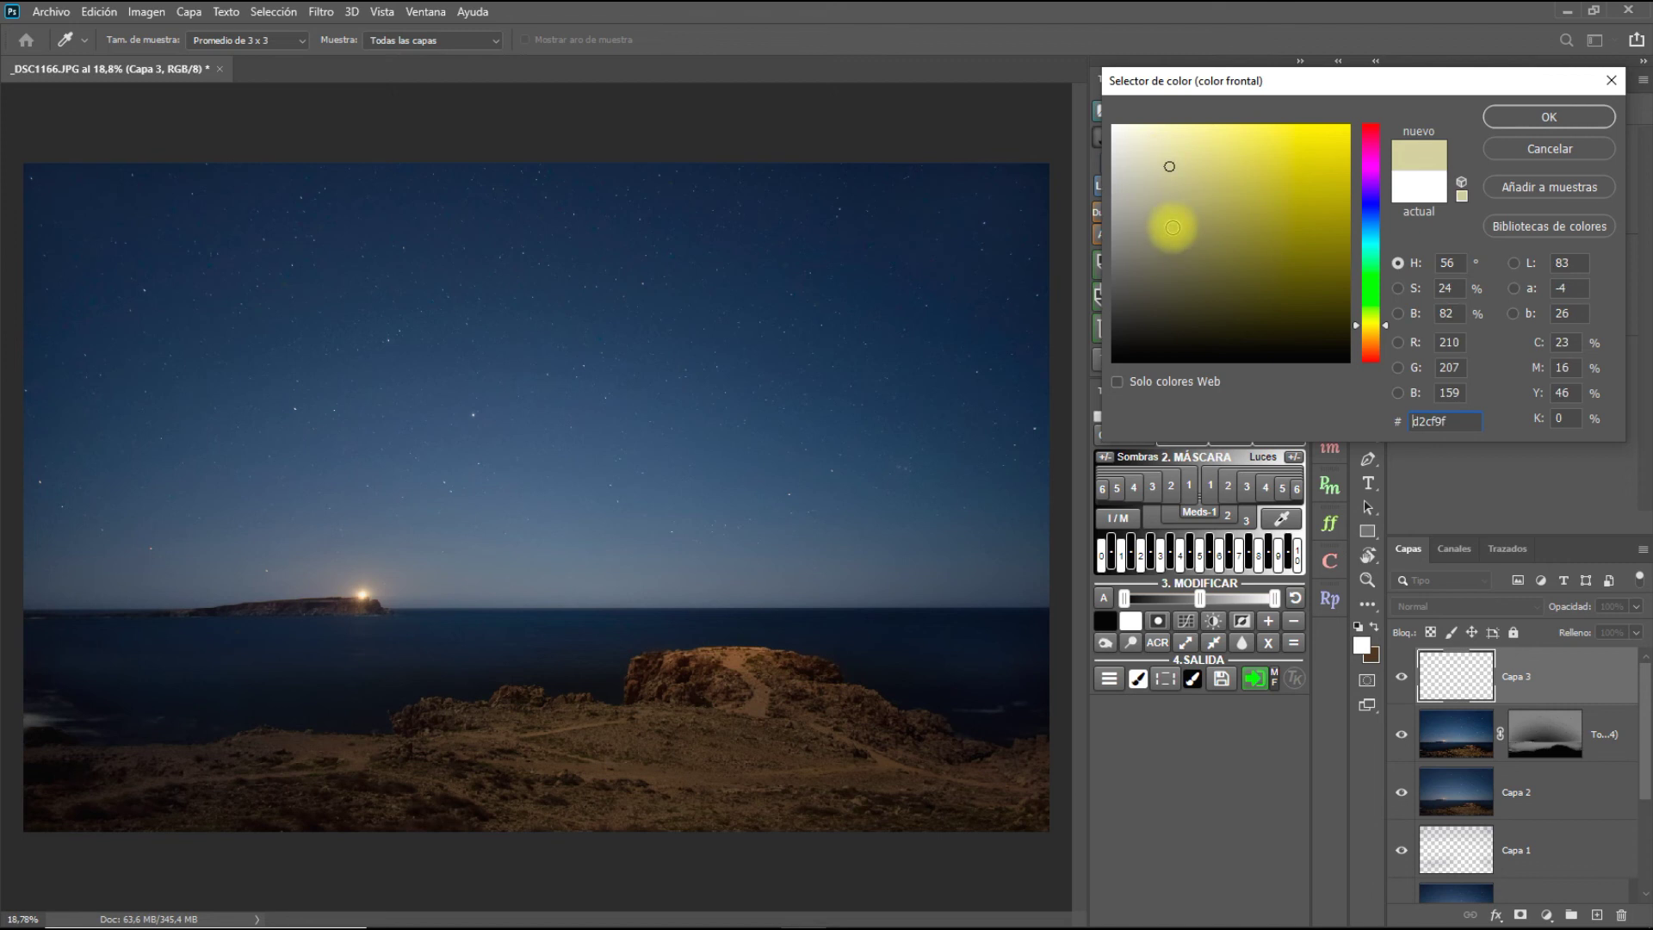
left_click(1172, 130)
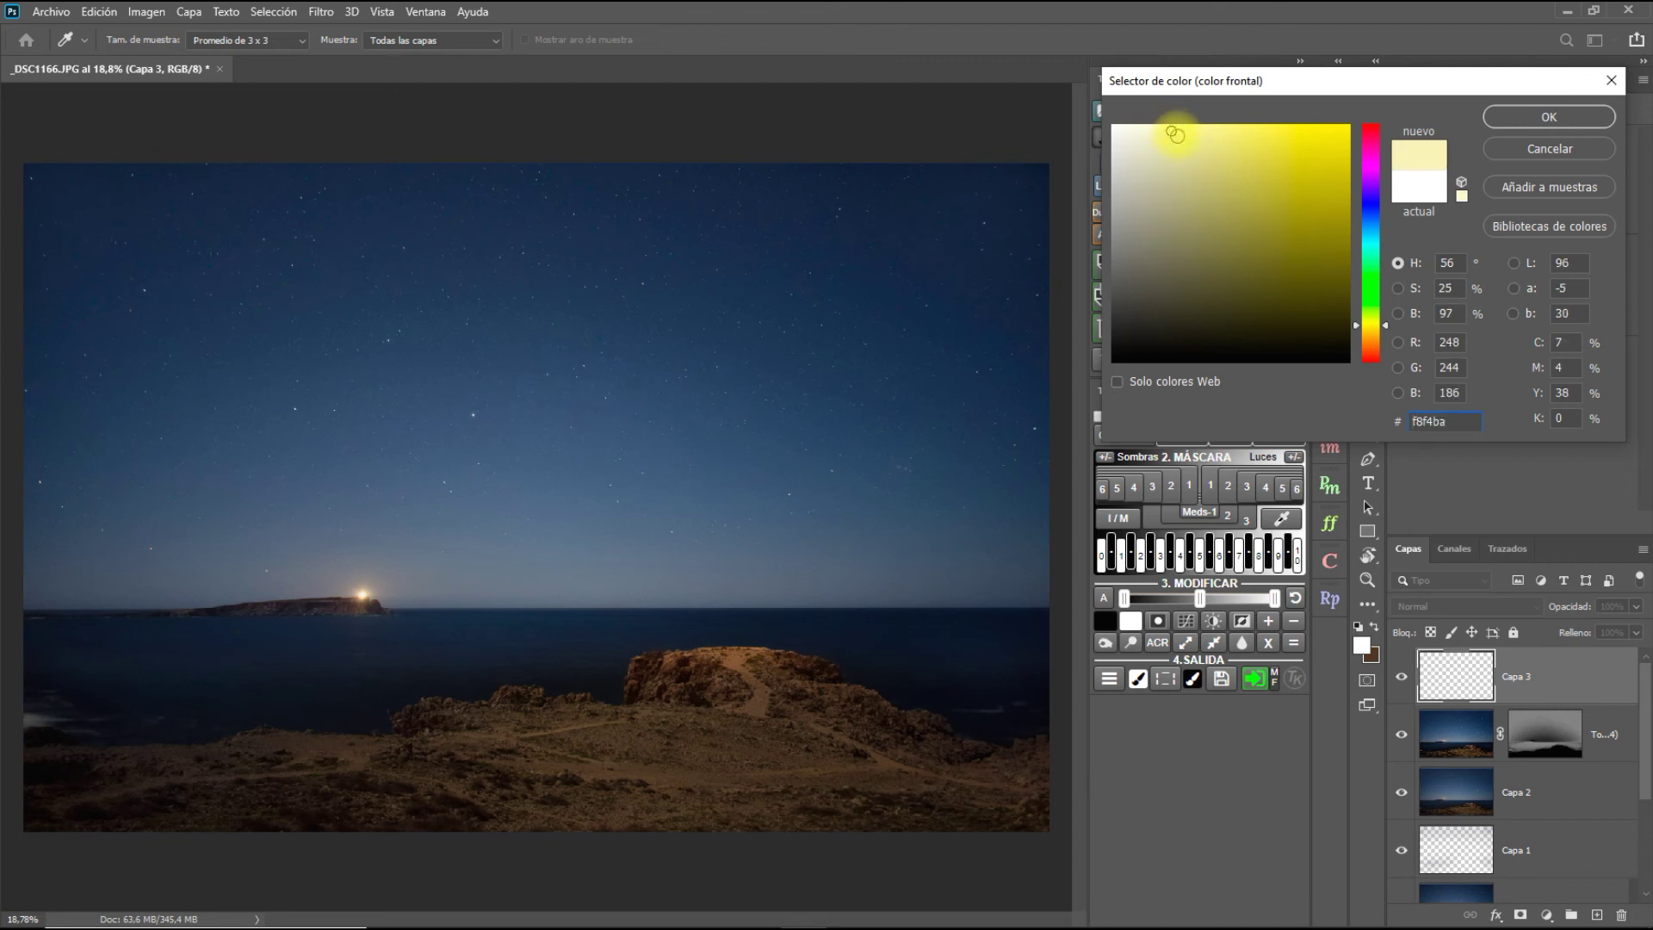
left_click(1515, 116)
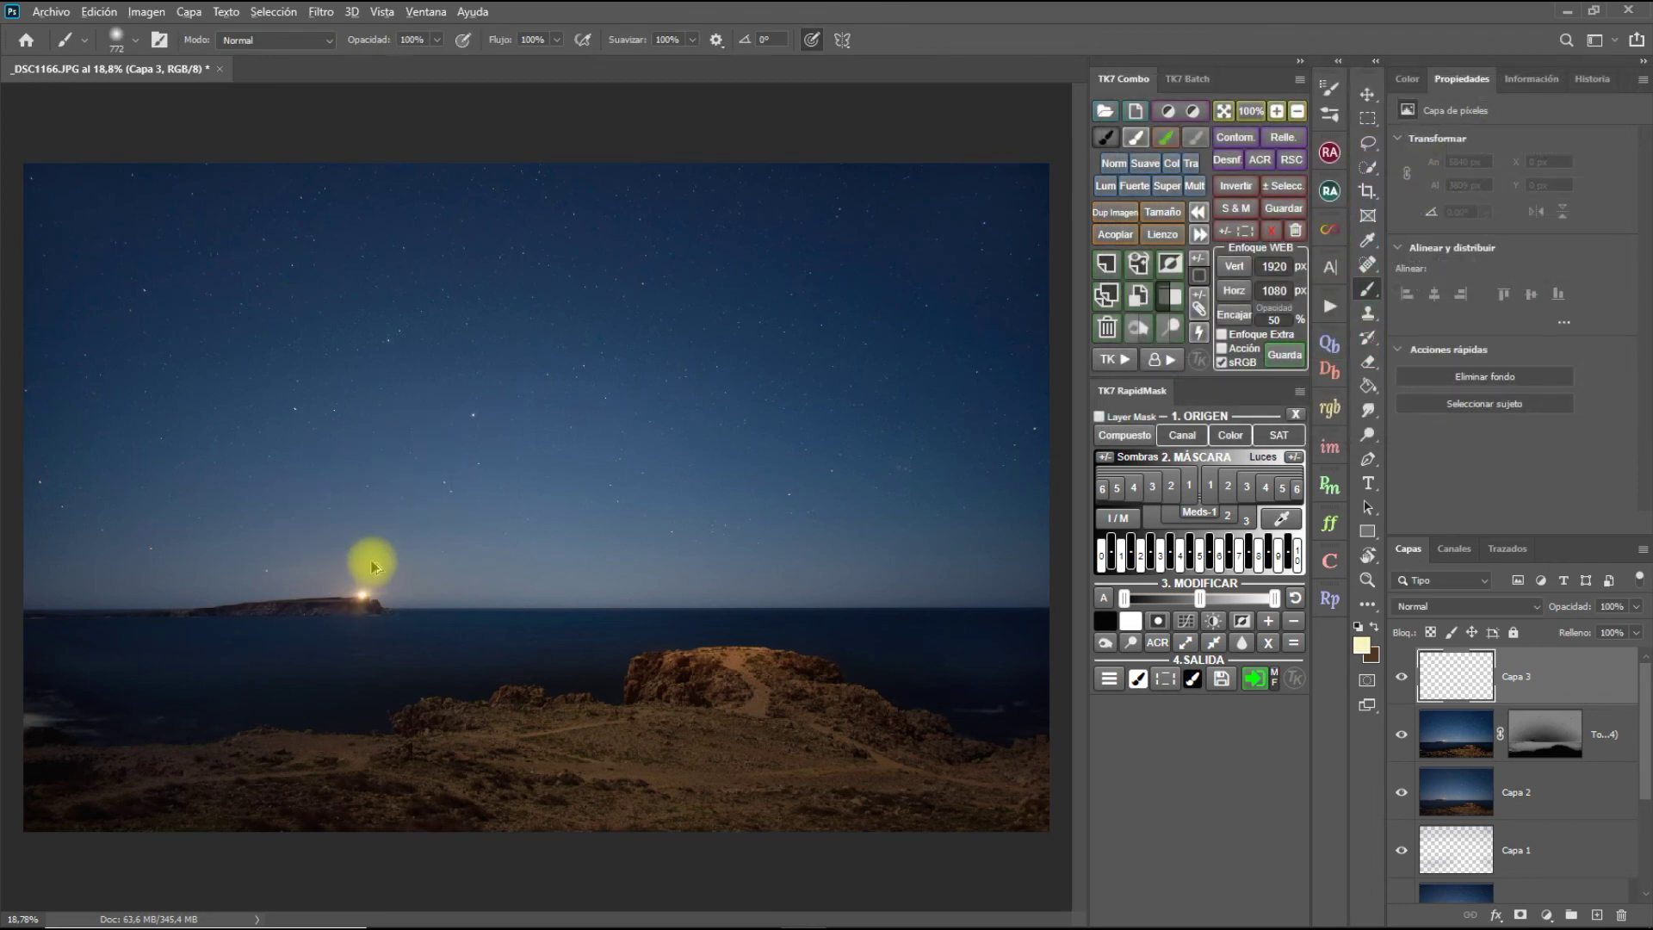
- Dab a large soft pale-yellow glow on the lighthouse and set Capa 3's opacity to 10%
left_click_drag(371, 564, 320, 565)
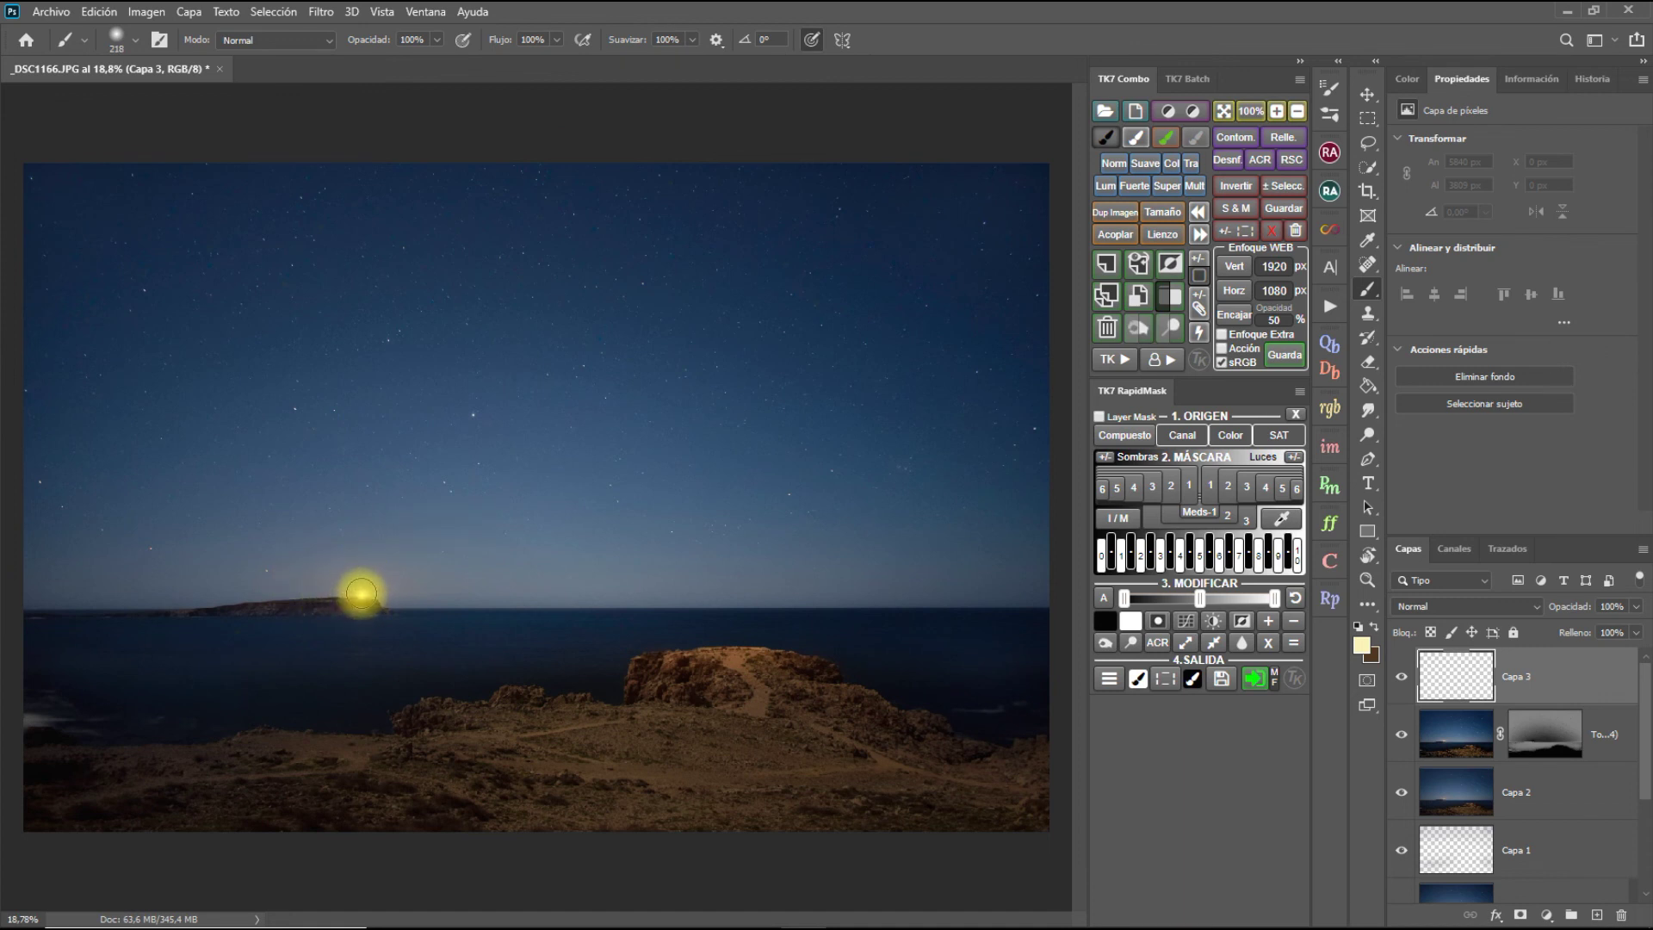
left_click(362, 593)
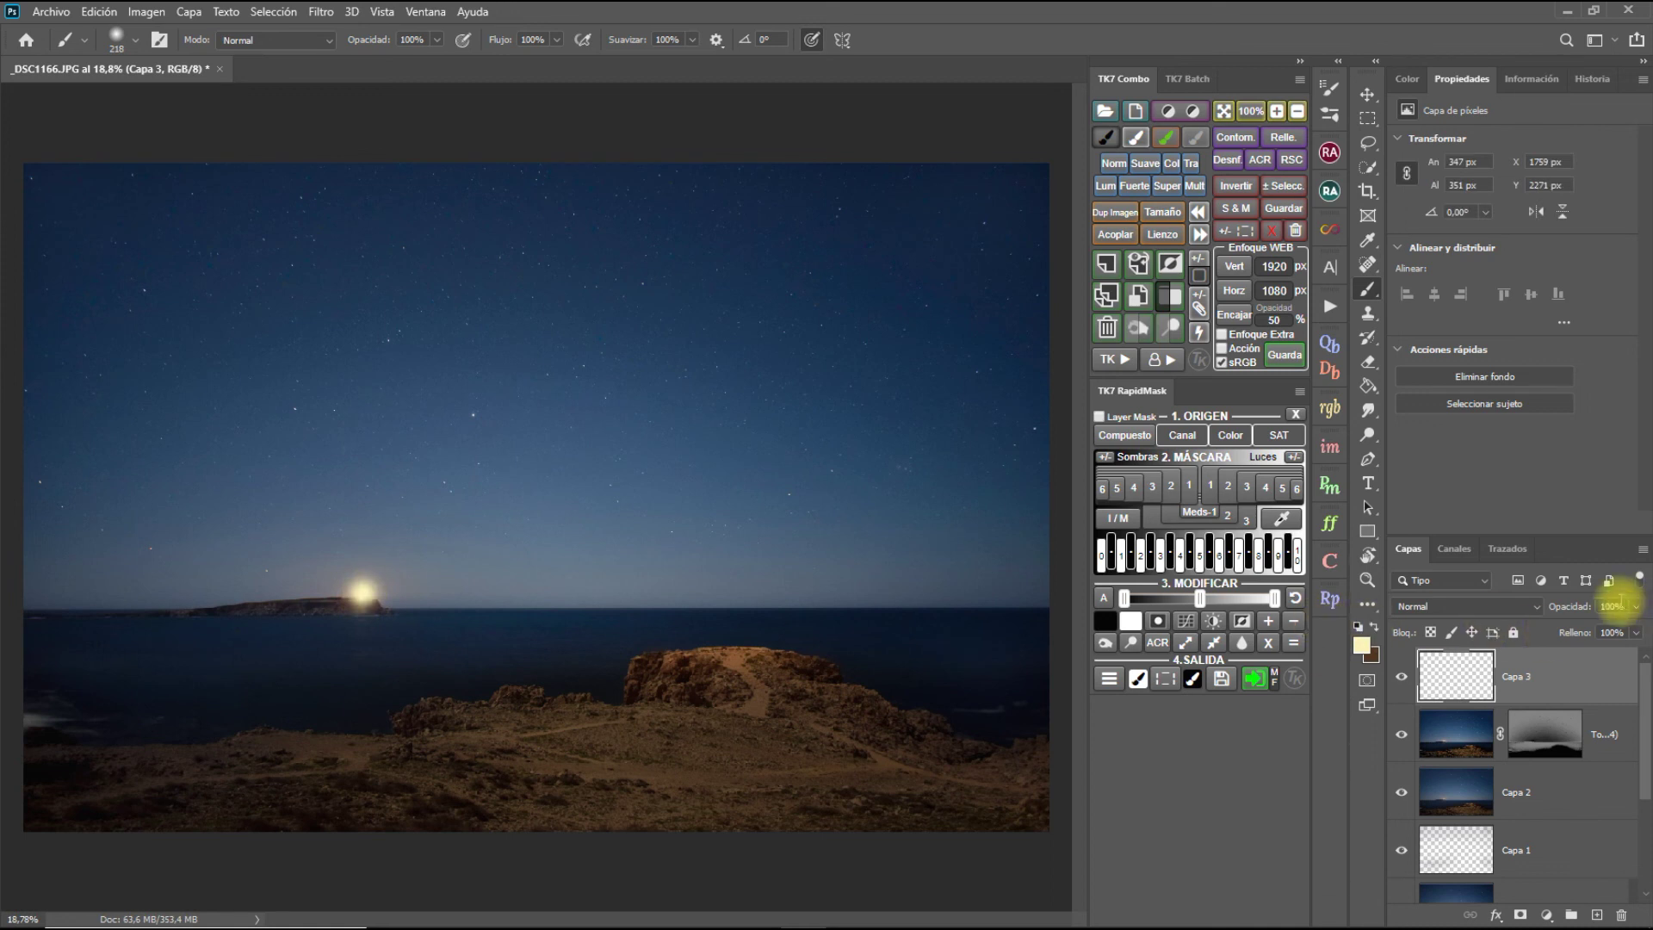
left_click_drag(1582, 607, 1560, 609)
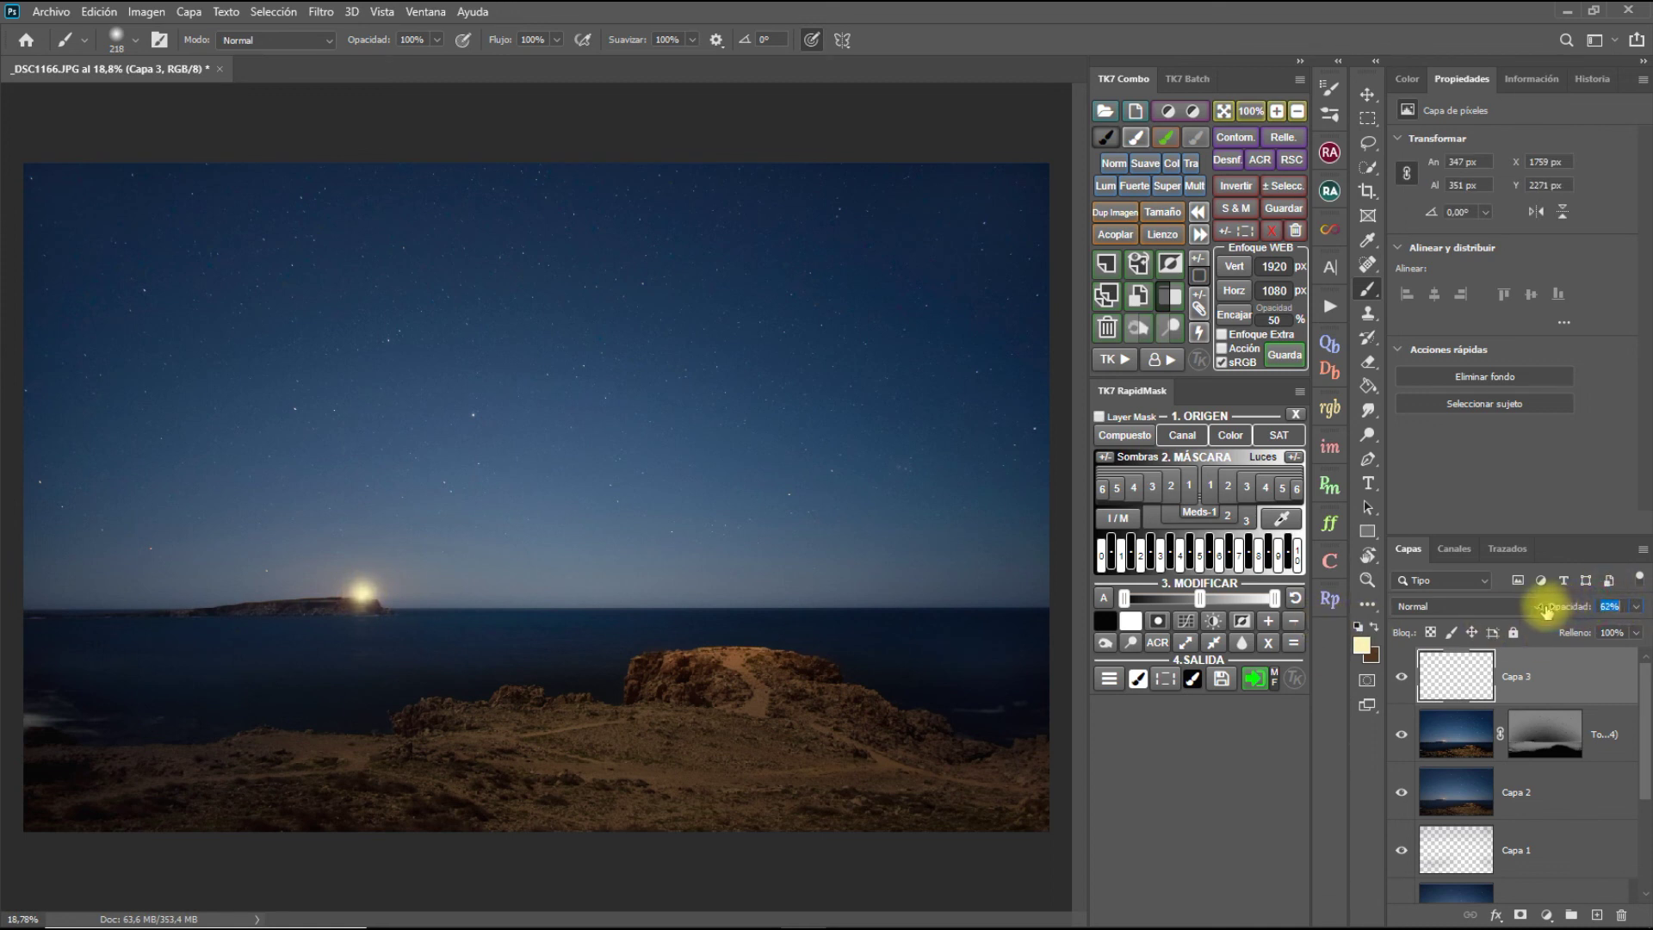
left_click(1575, 609)
left_click_drag(1580, 608, 1558, 614)
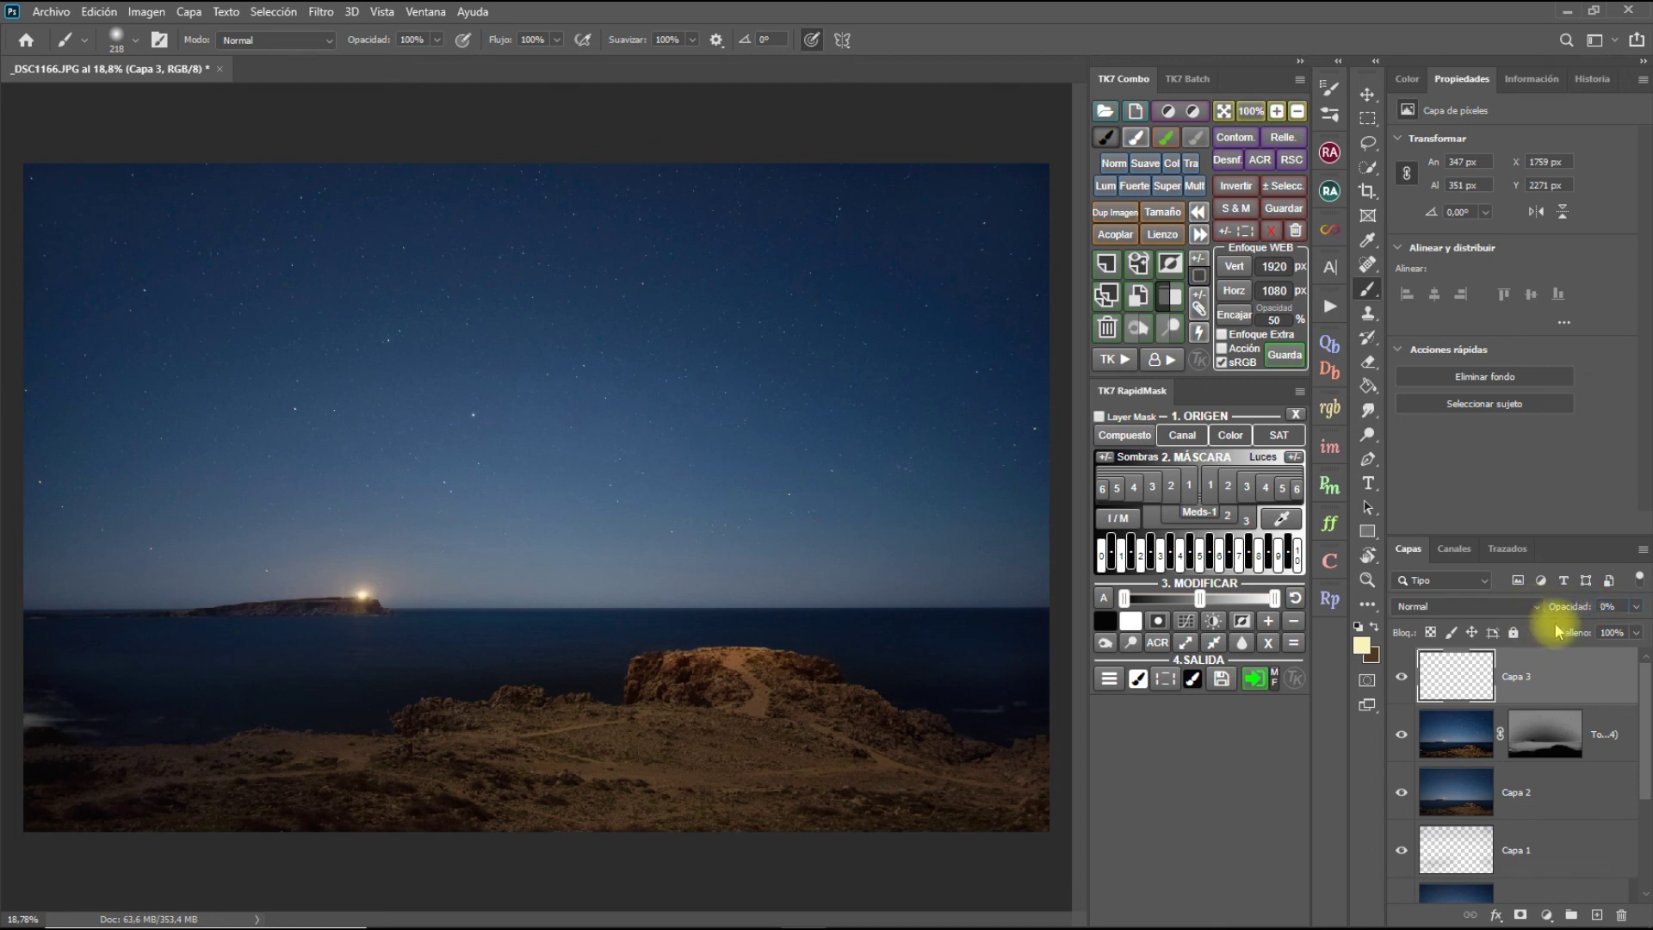
left_click(1568, 612)
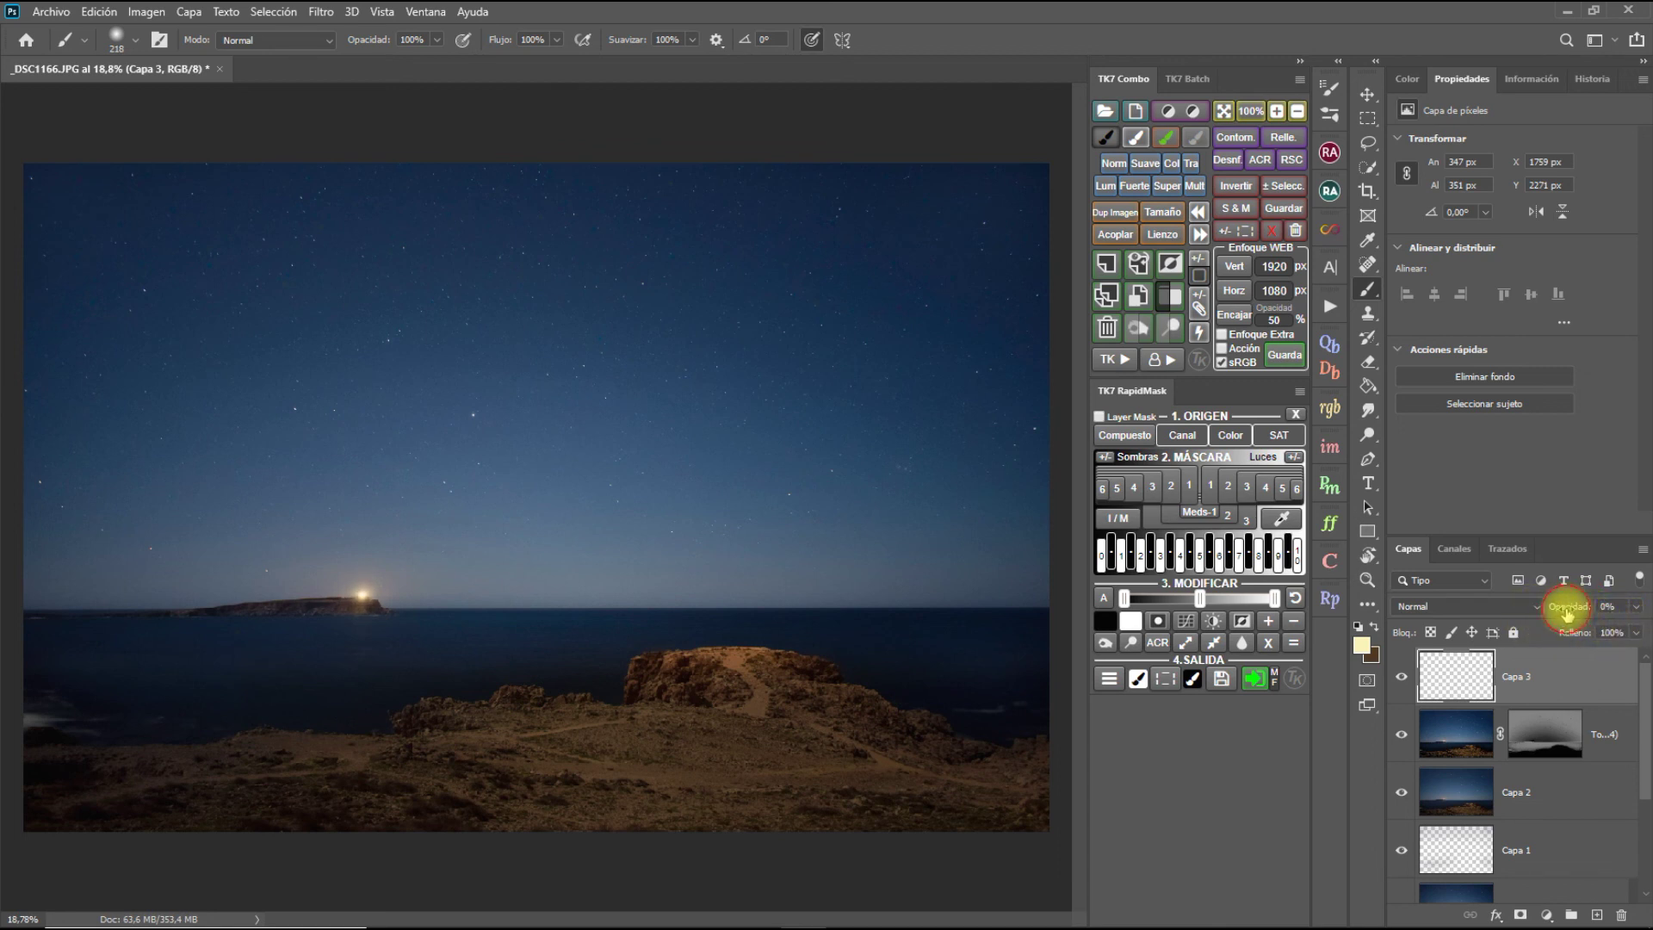
left_click(1569, 613)
left_click(1635, 608)
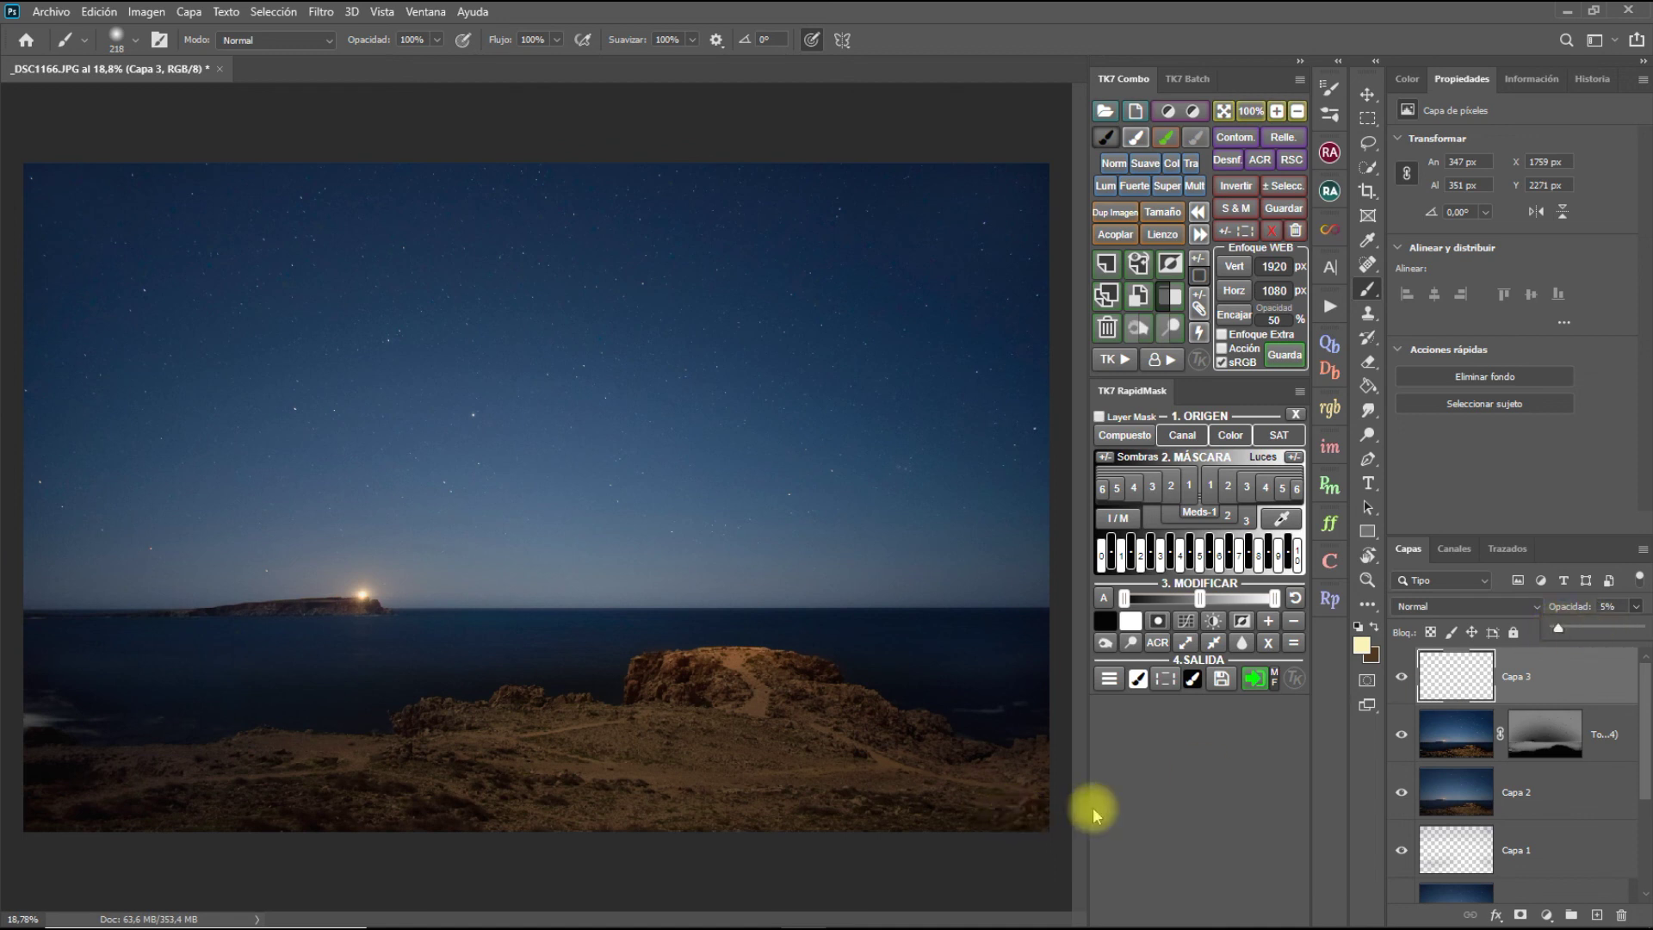
left_click(1402, 683)
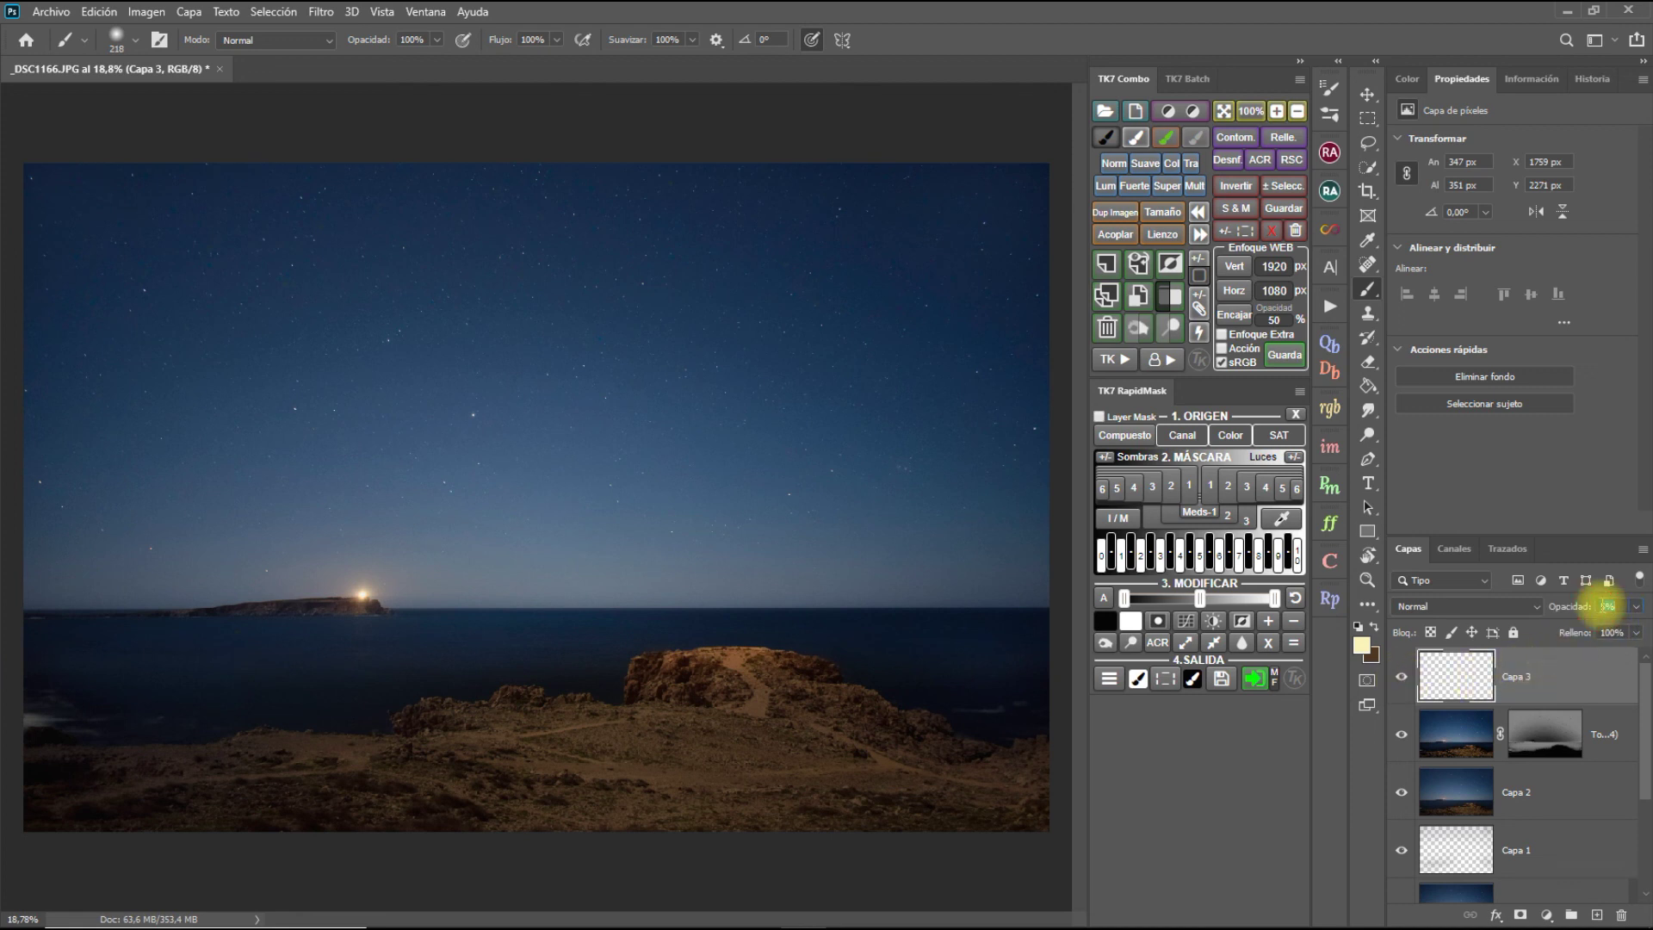
type("10")
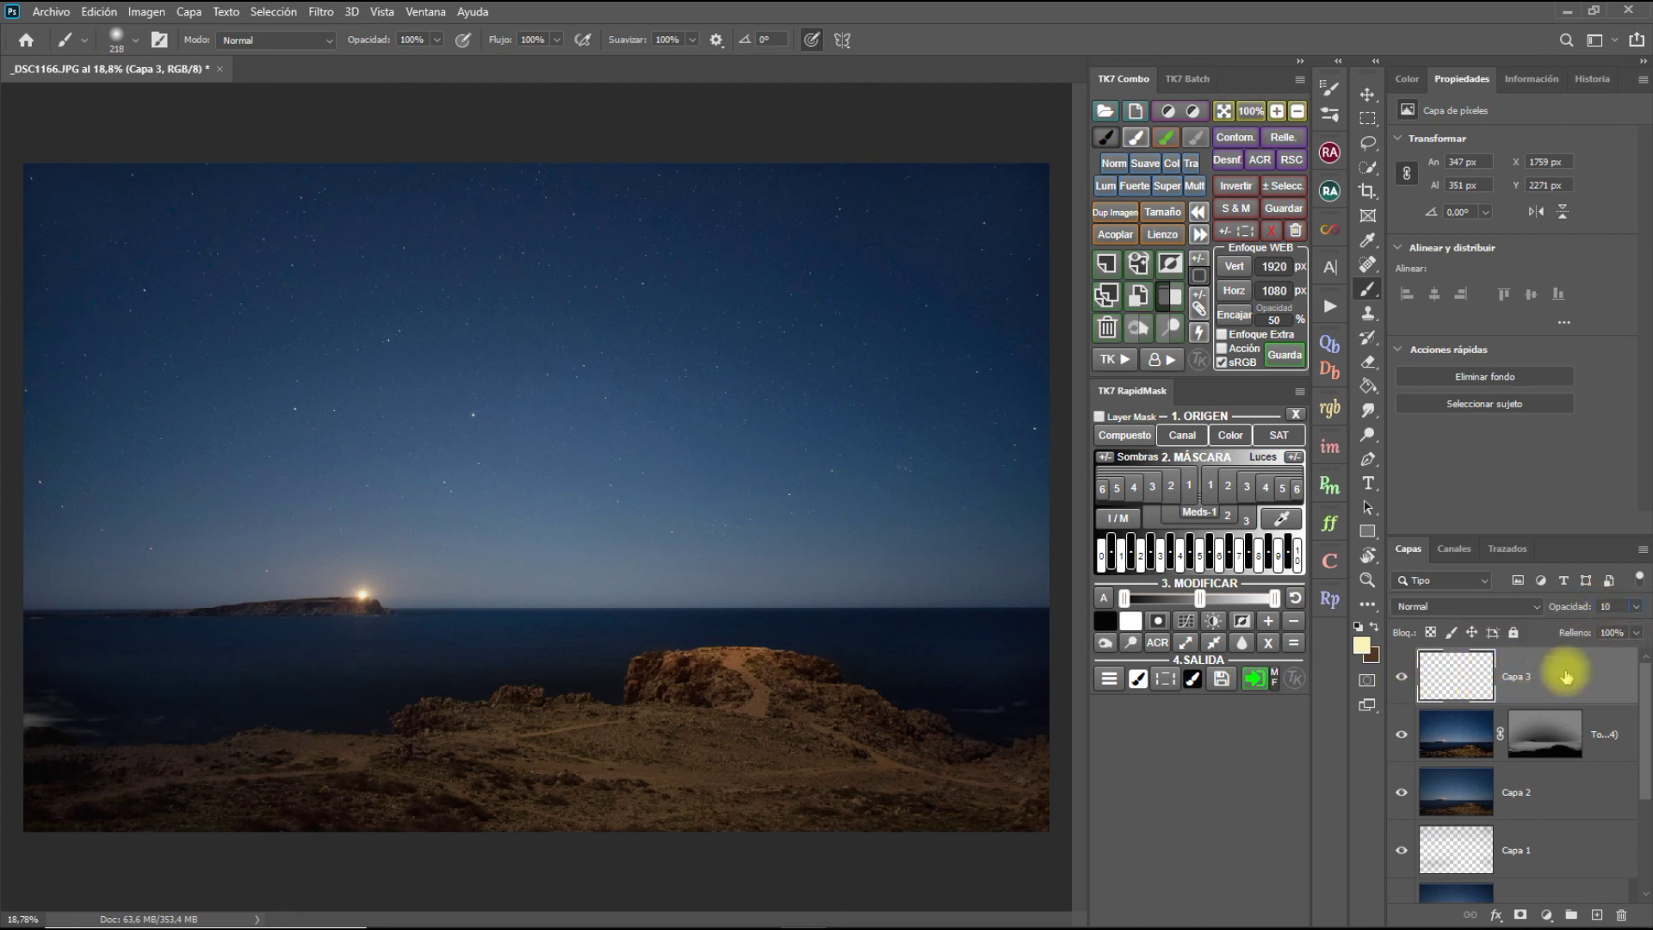
left_click(1401, 681)
- Toggle the glow layer Capa 3 off and on to compare its effect
left_click(1401, 681)
left_click(1400, 681)
left_click(1400, 679)
left_click(1400, 681)
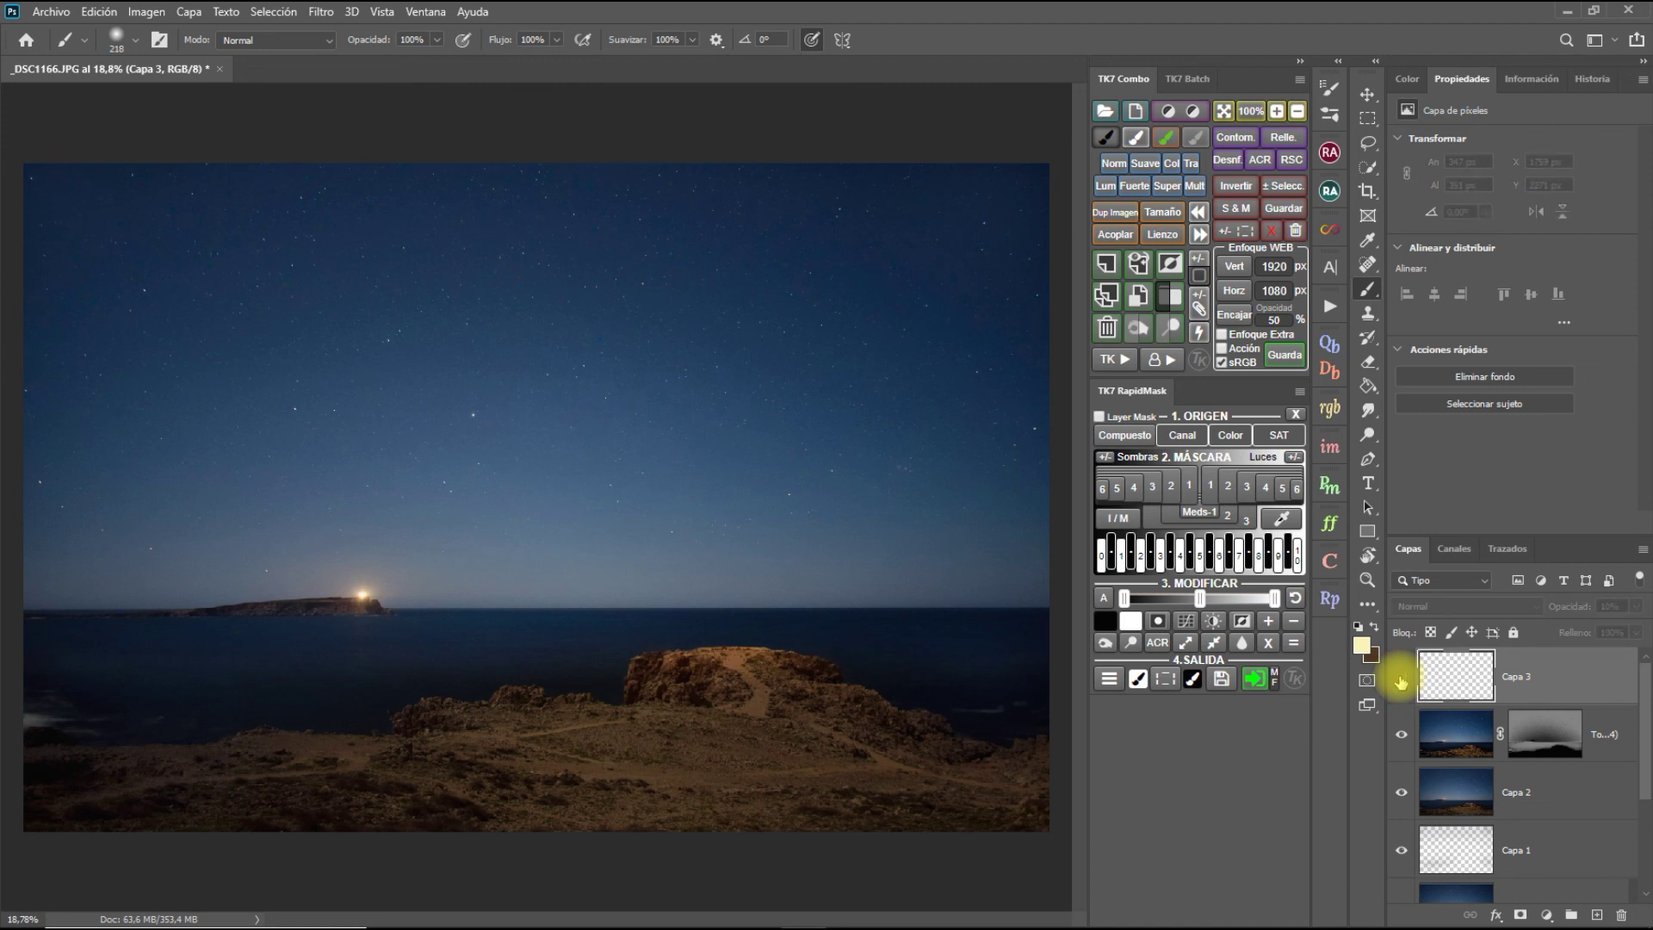
left_click(1400, 681)
left_click(1401, 679)
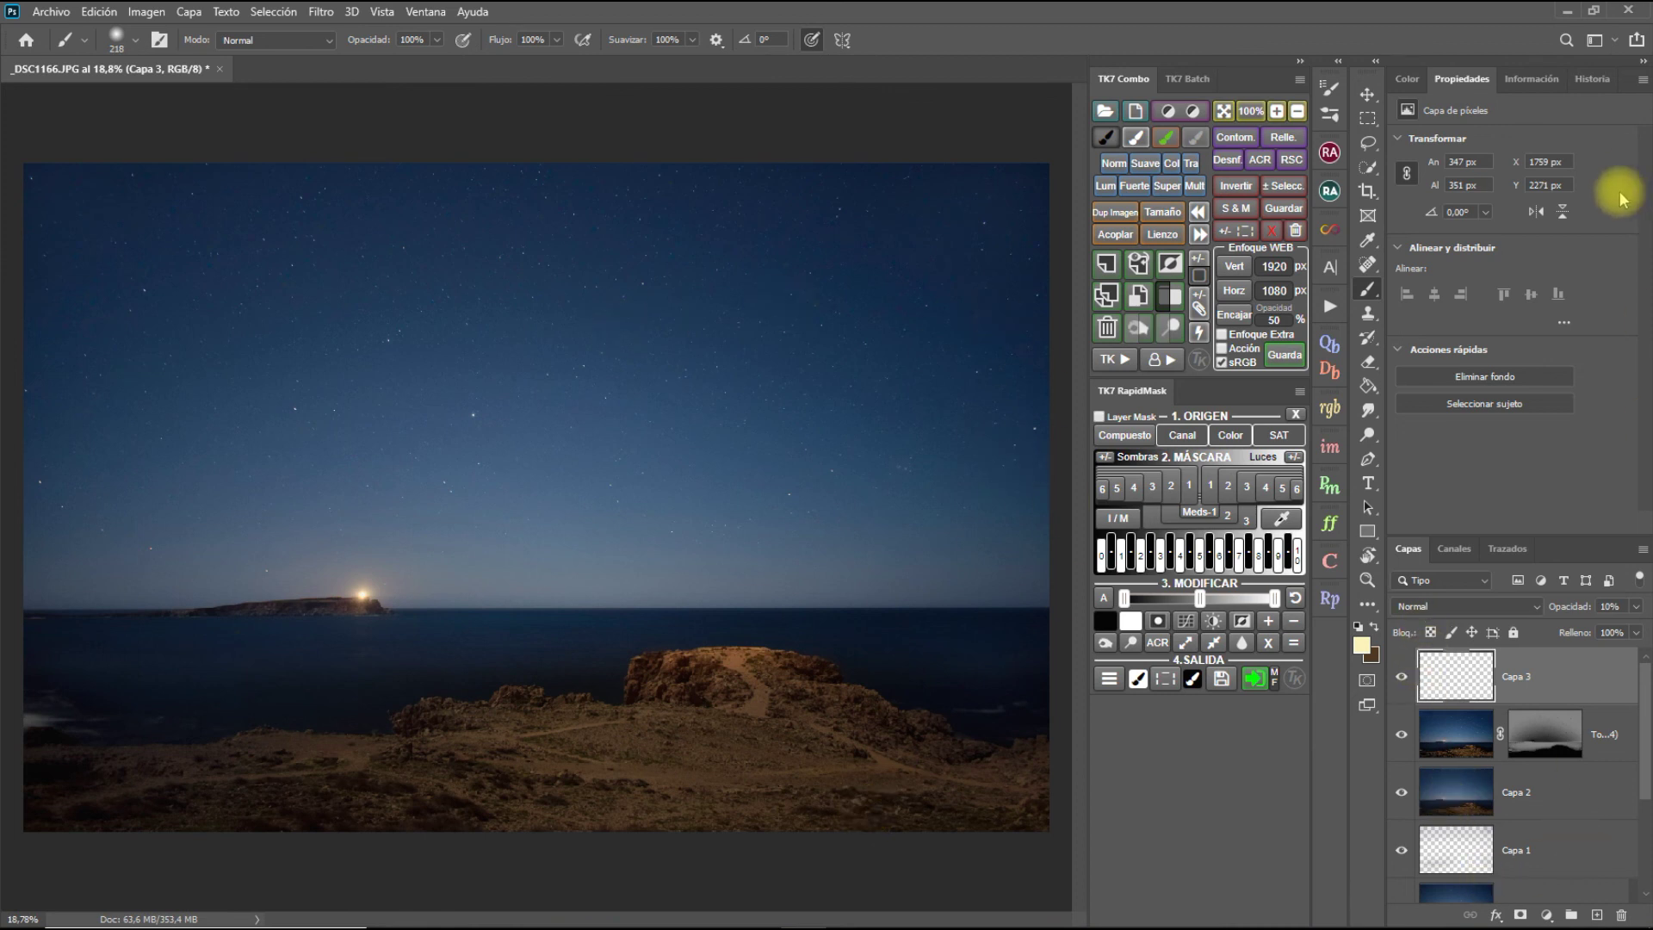
left_click(1592, 79)
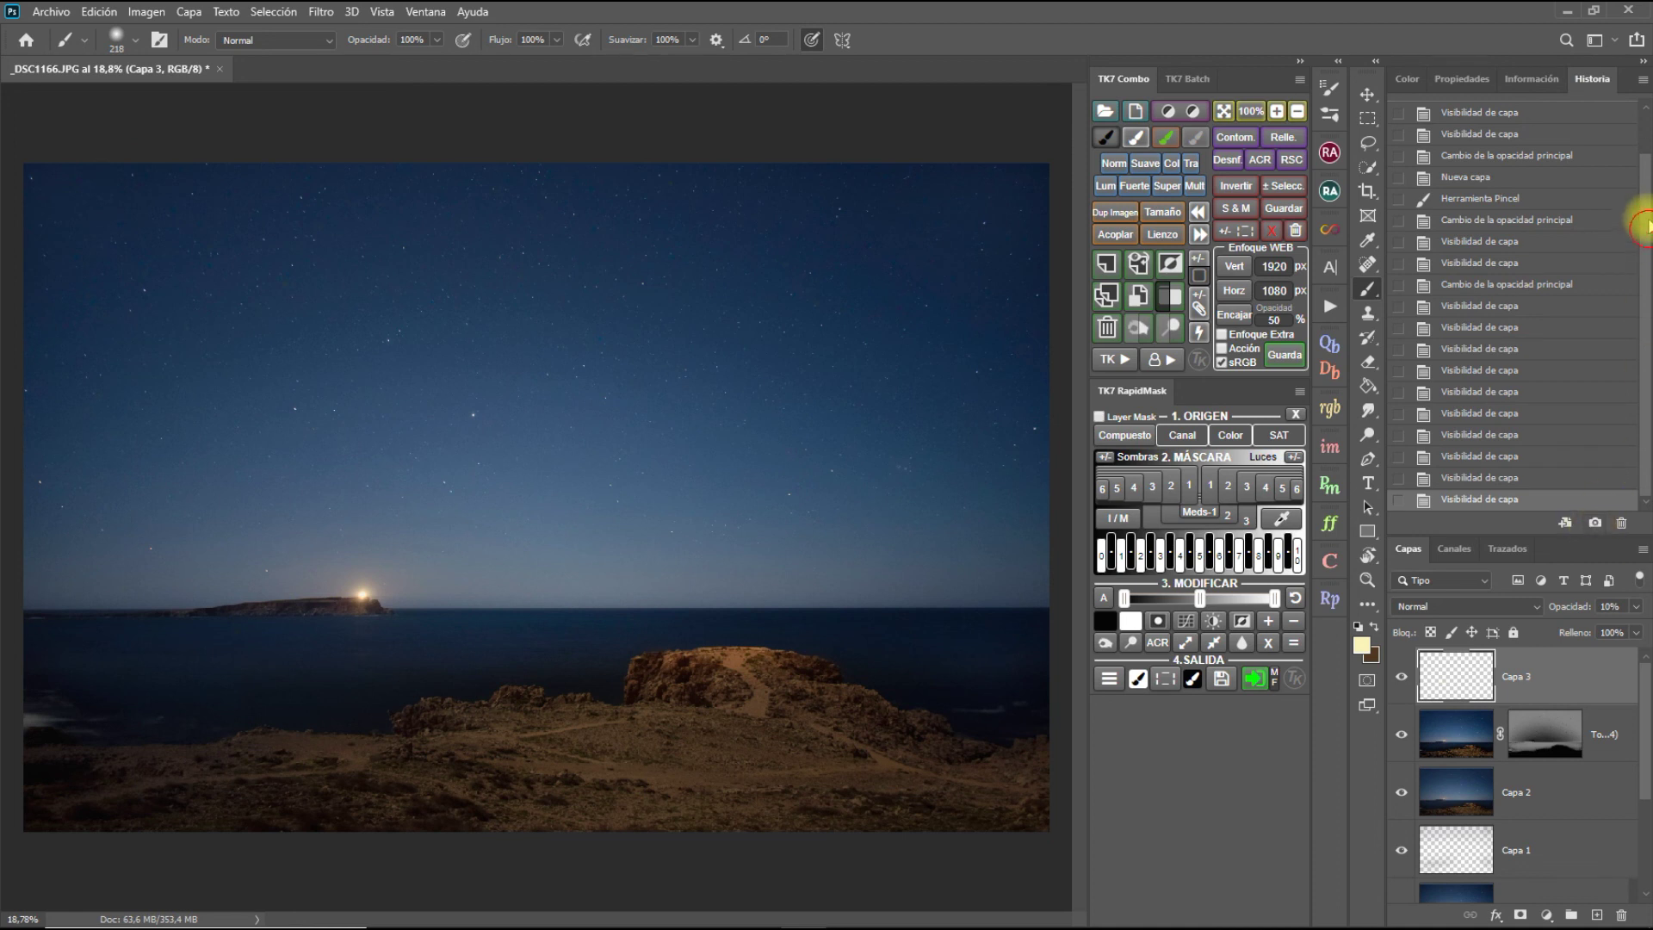
- Alternate between the original _DSC1166.JPG snapshot and Instantánea 1, ending on Instantánea 1
left_click_drag(1643, 227, 1642, 172)
left_click(1500, 110)
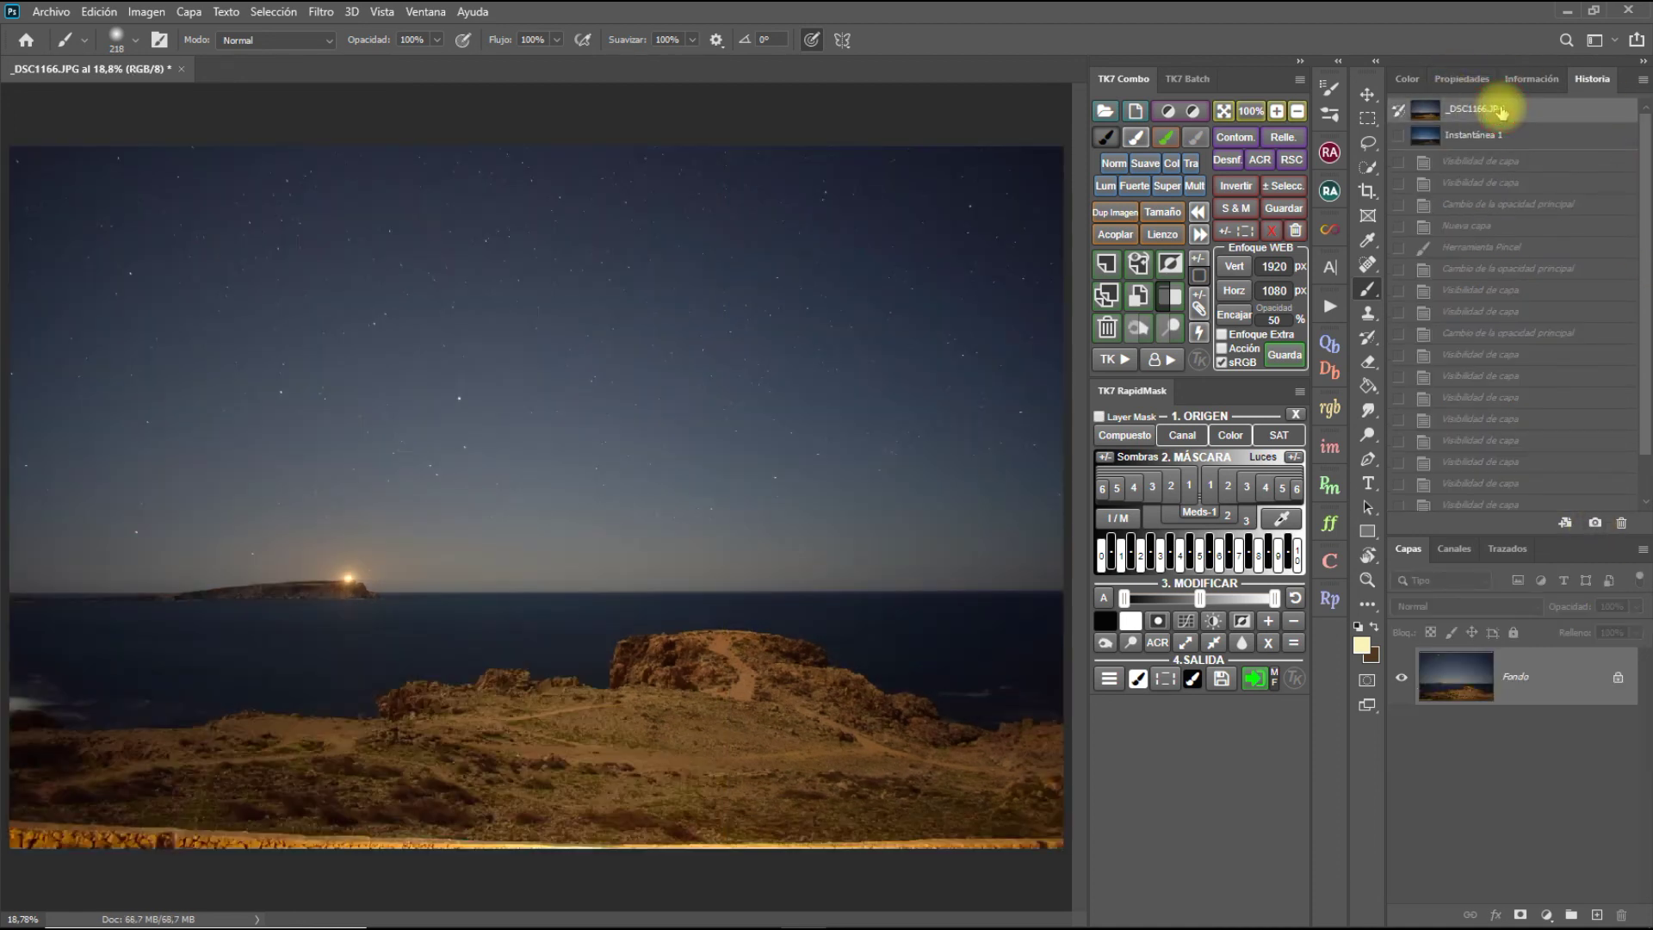
left_click(1455, 138)
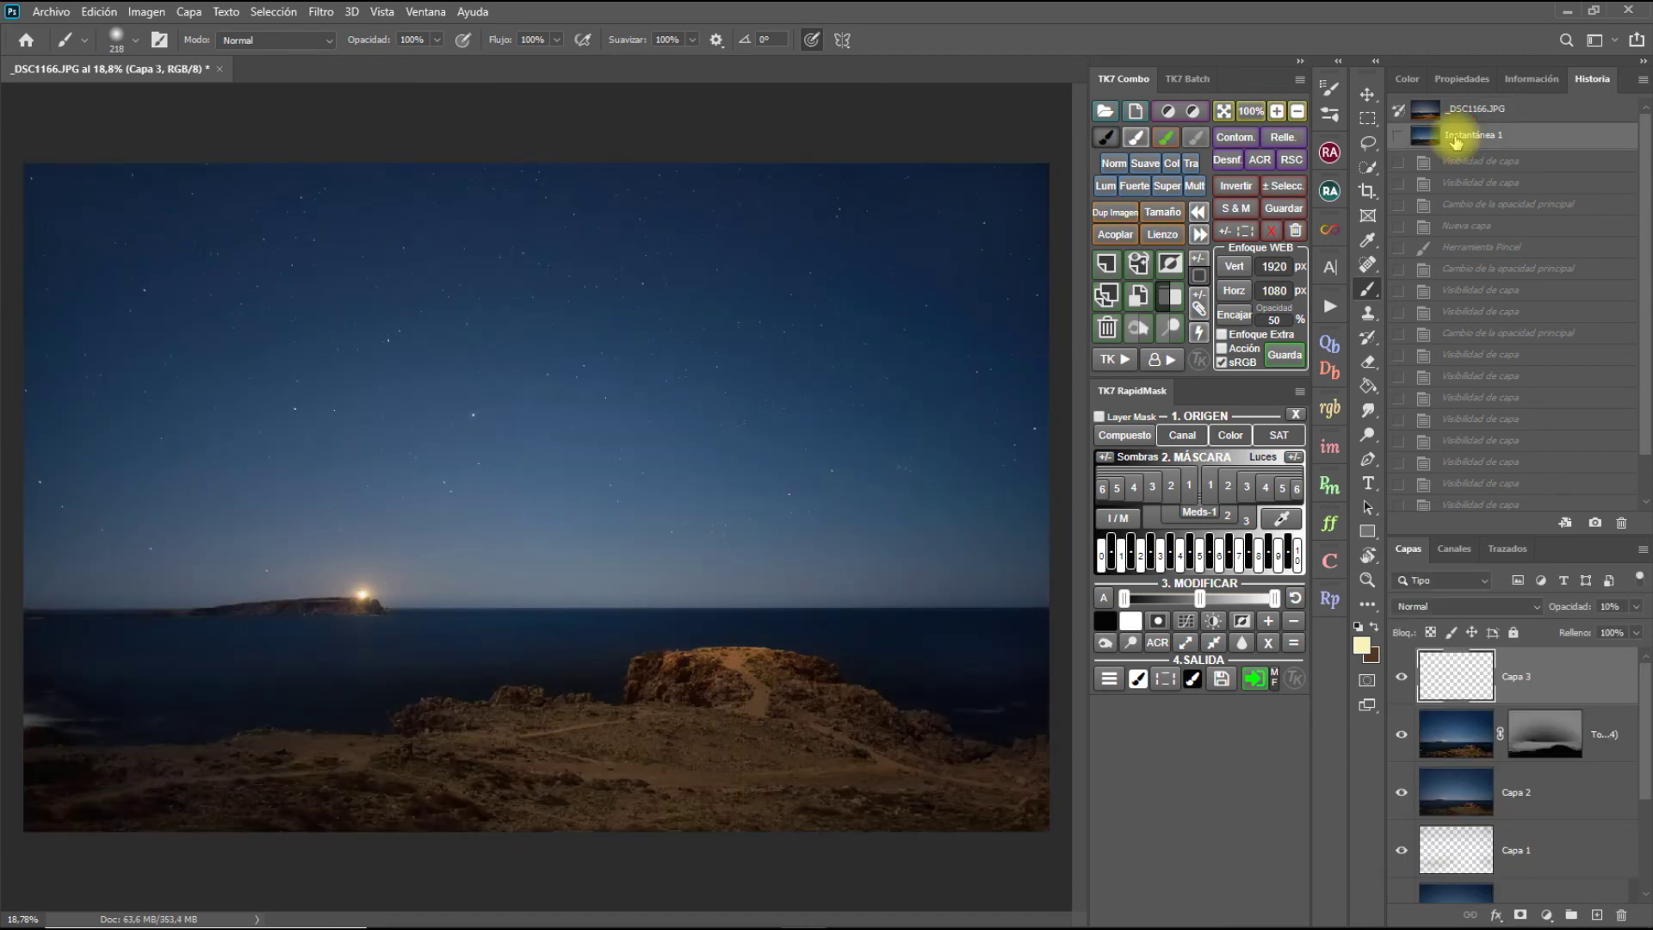
left_click(1466, 109)
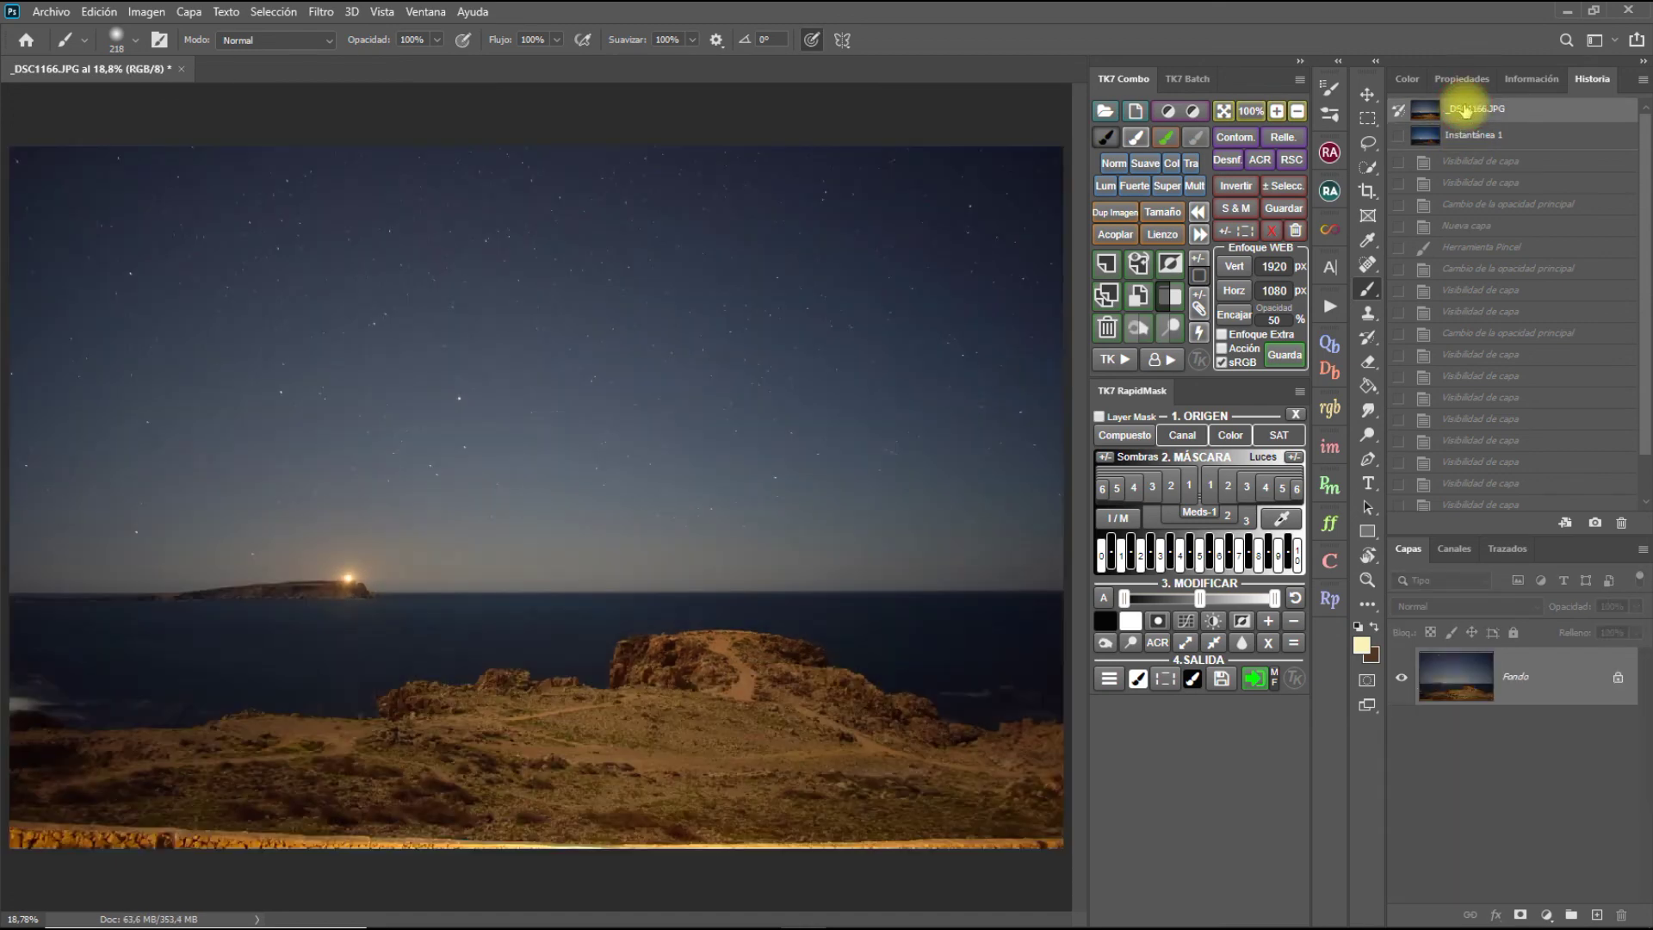
left_click(1471, 138)
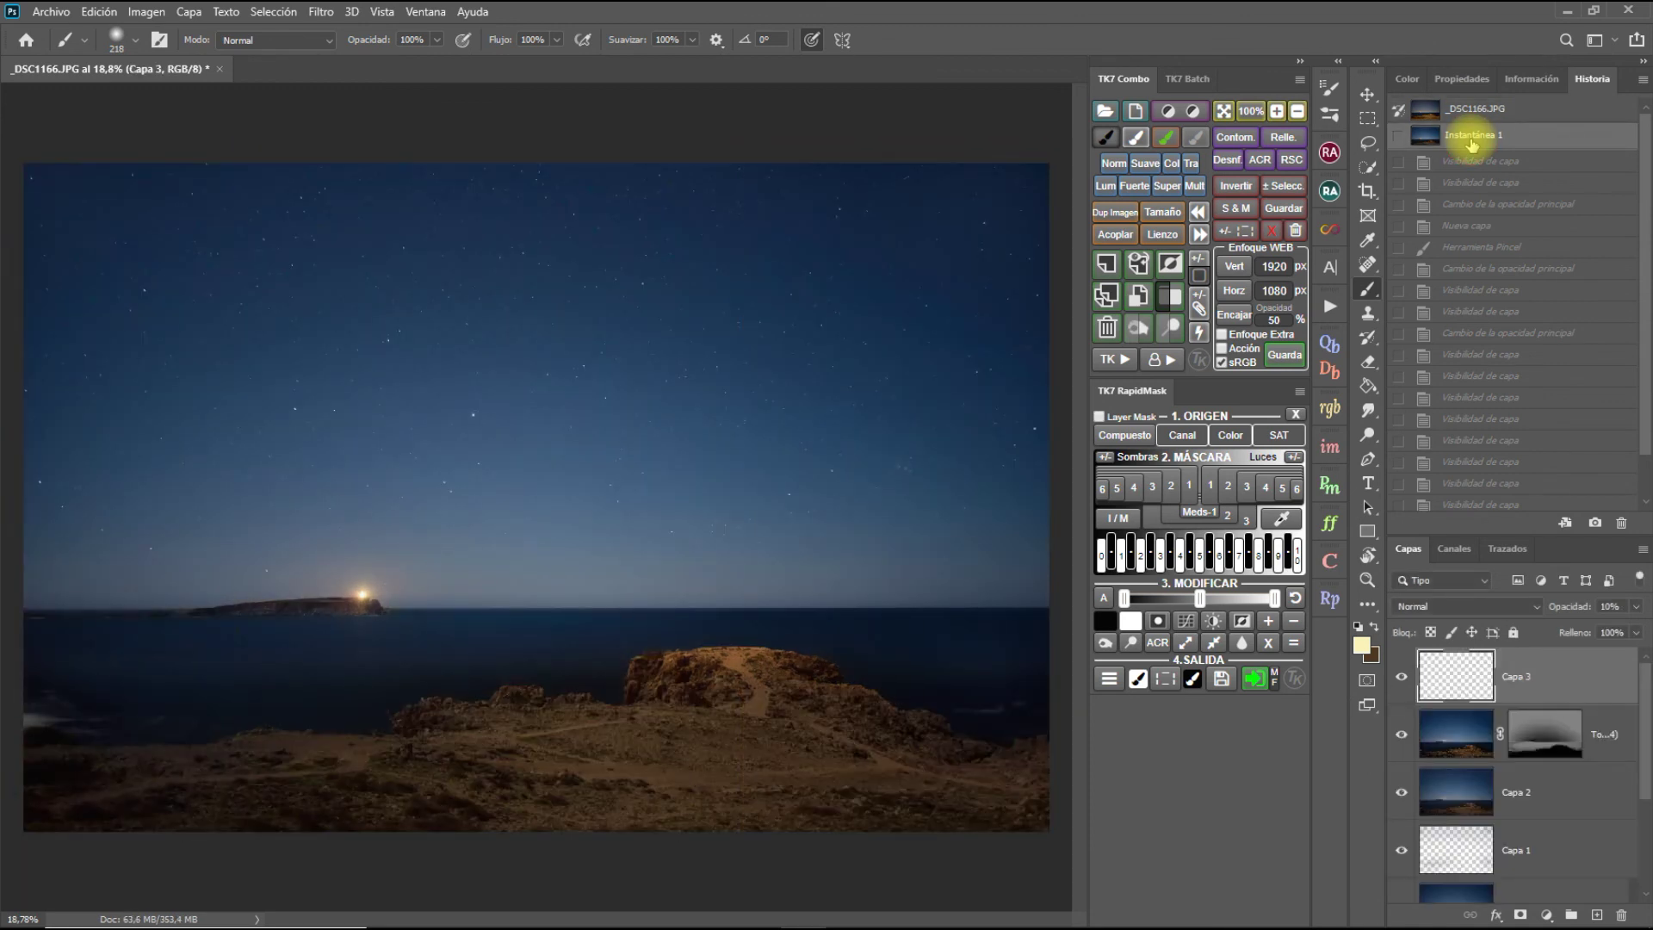